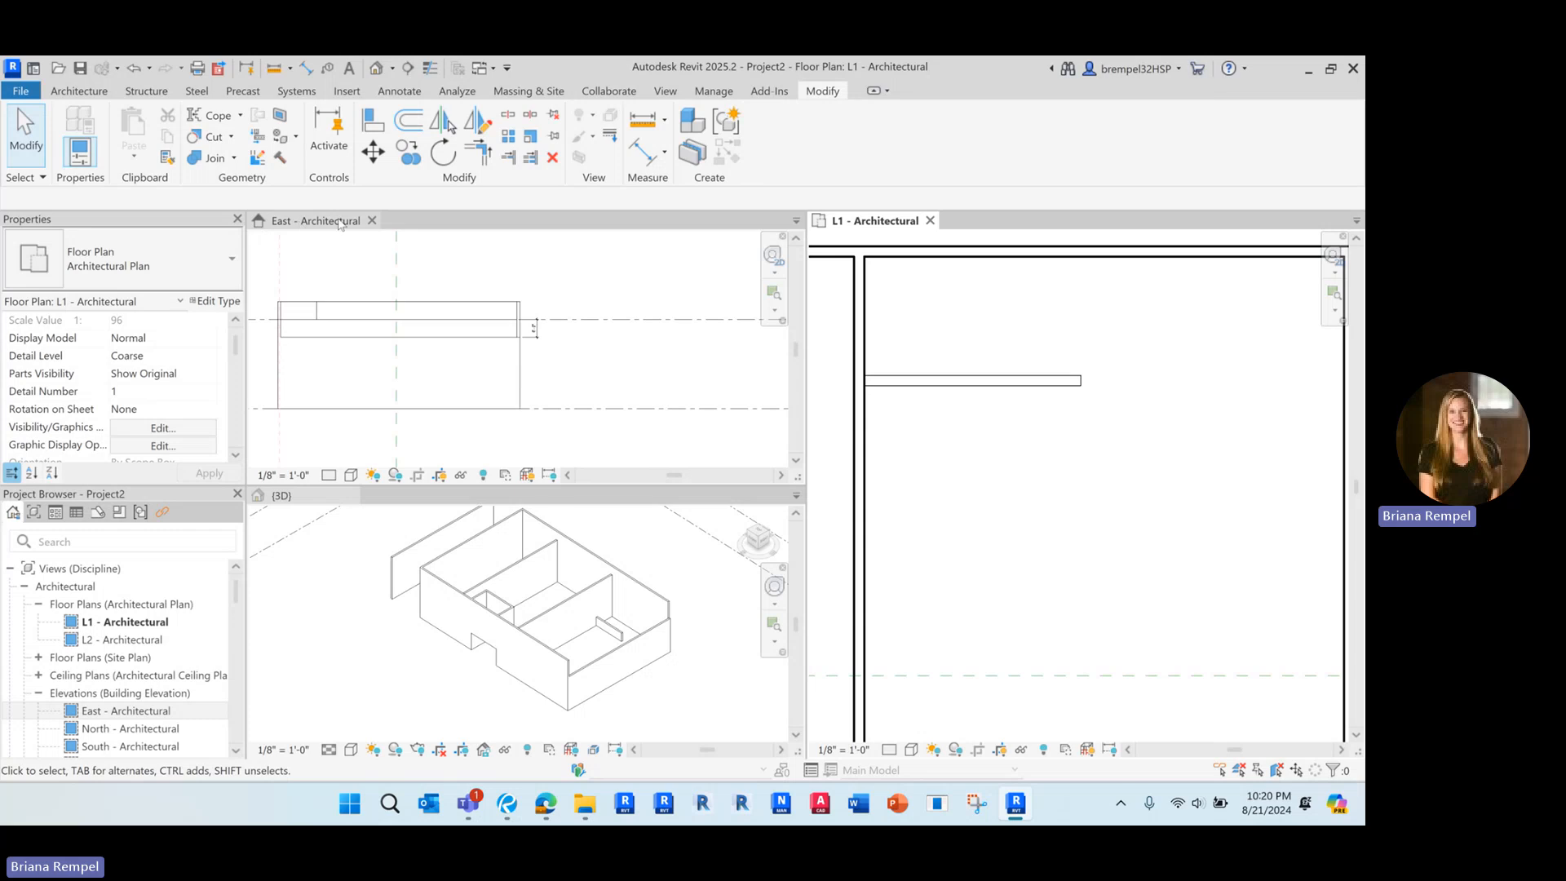
Close the East elevation and the 3D view so only the L1 floor plan stays open, showing the whole building
{"action": "left_click", "coordinate": [372, 221]}
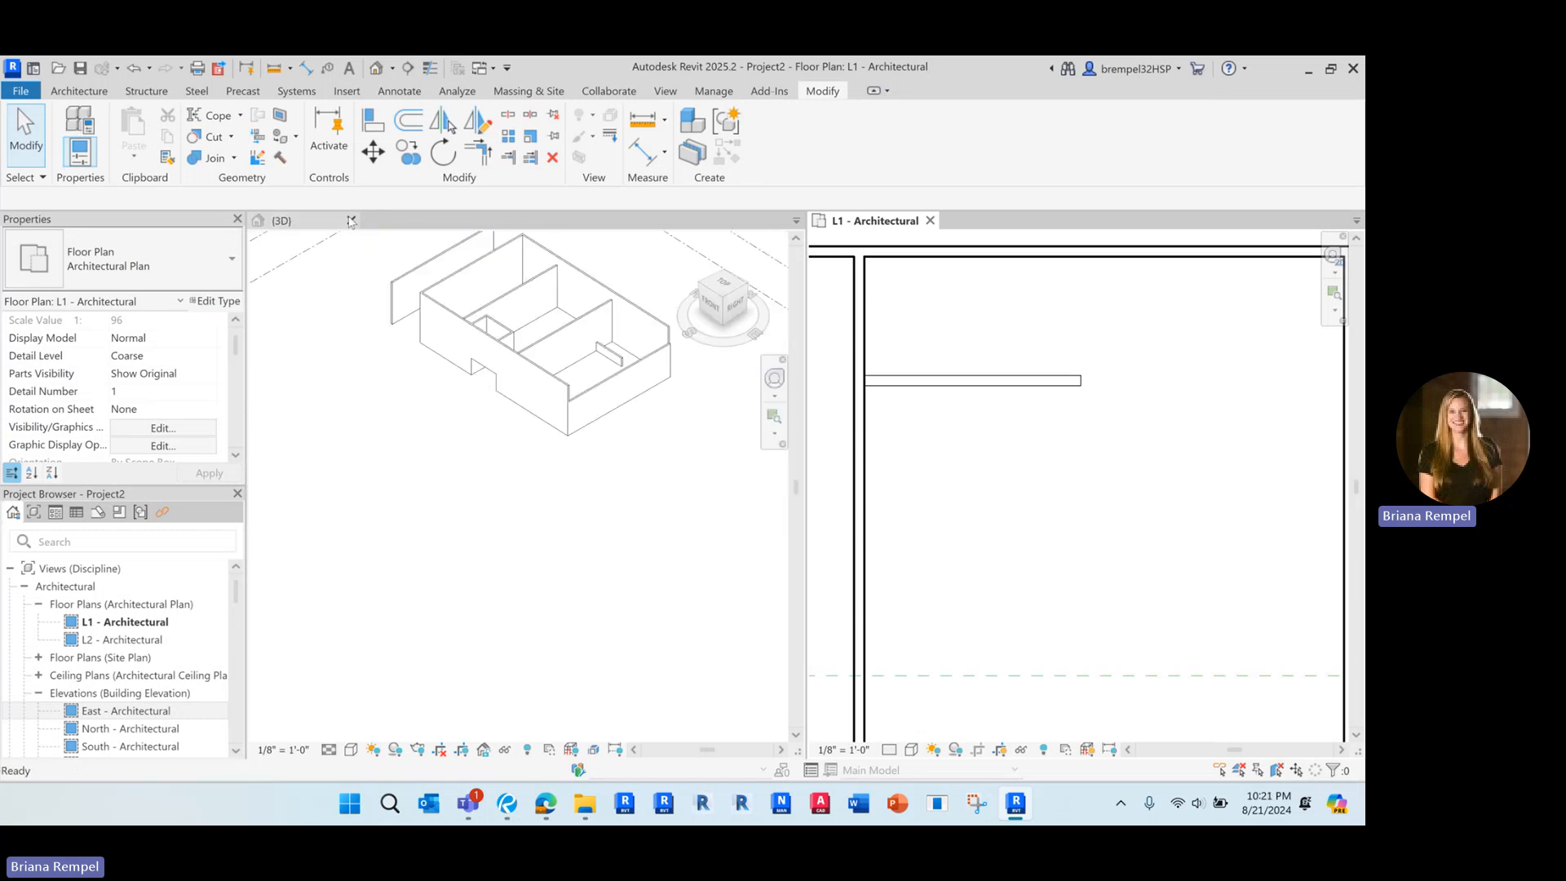
{"action": "left_click", "coordinate": [350, 221]}
{"action": "scroll", "coordinate": [599, 461], "scroll_direction": "down", "scroll_amount": 6}
{"action": "middle_click_drag", "start_coordinate": [590, 488], "coordinate": [937, 432]}
{"action": "scroll", "coordinate": [934, 430], "scroll_direction": "up", "scroll_amount": 1}
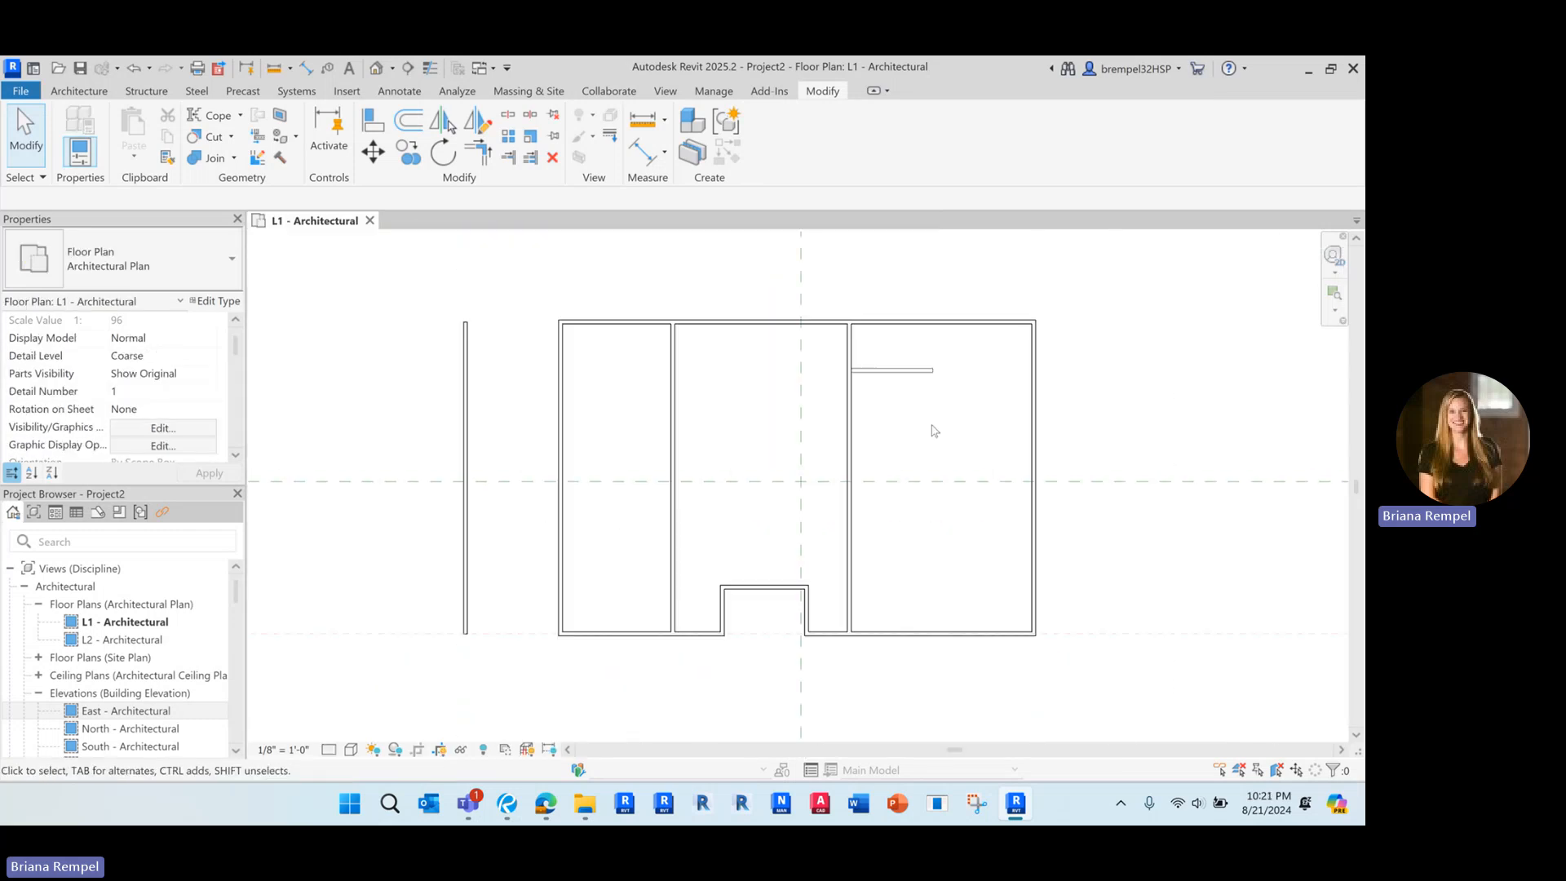
{"action": "scroll", "coordinate": [934, 430], "scroll_direction": "up", "scroll_amount": 1}
Sketch a rectangular architectural floor boundary, type Generic - 12", along the inner wall faces of the westernmost room on L1
{"action": "left_click", "coordinate": [79, 91]}
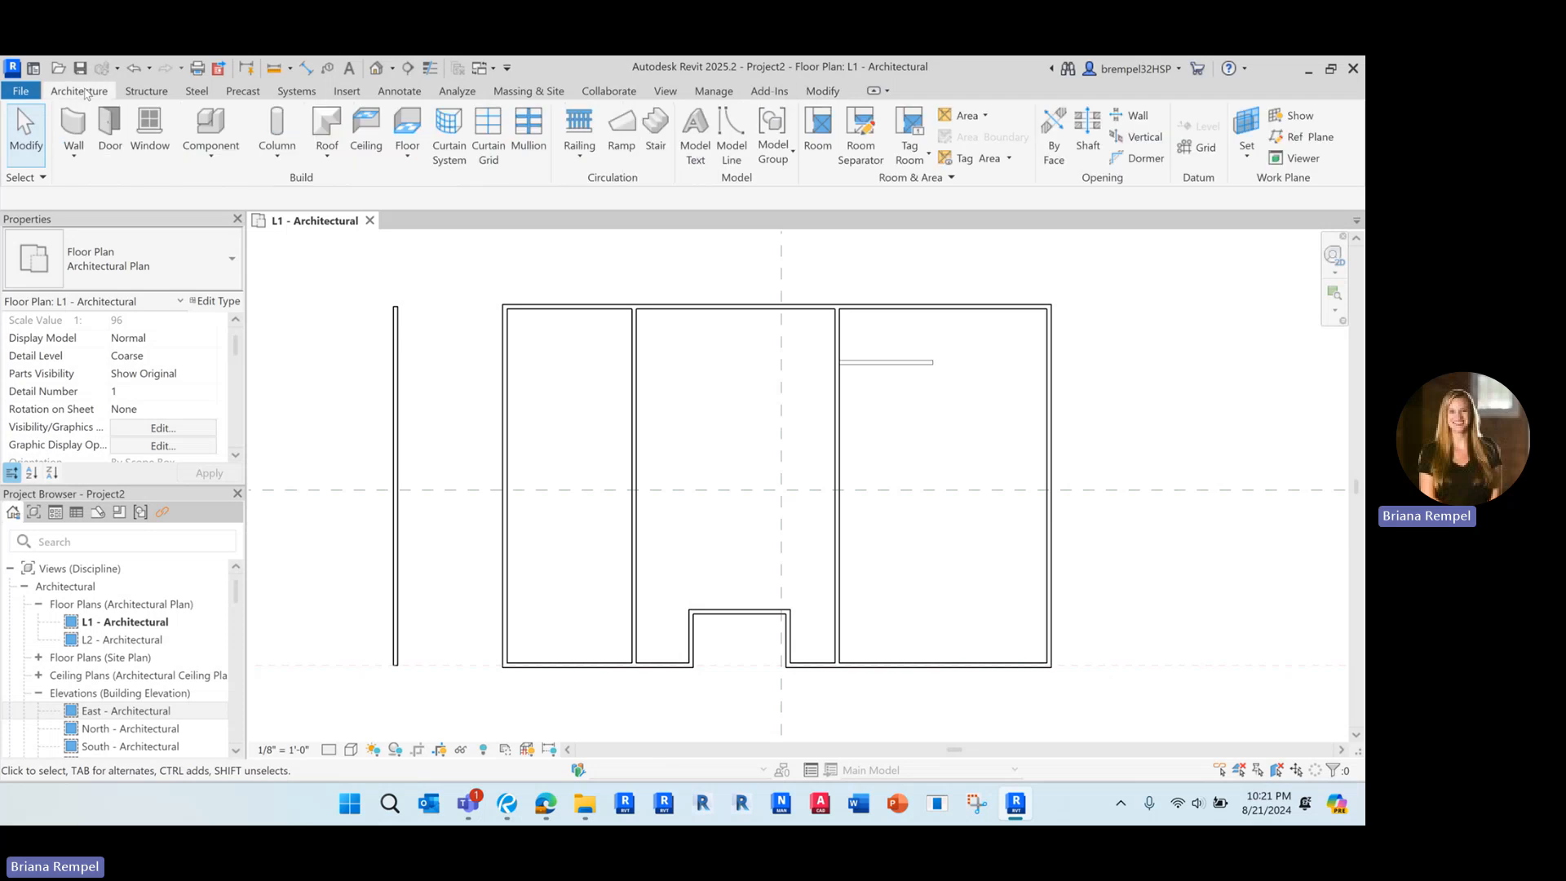
{"action": "left_click", "coordinate": [408, 155]}
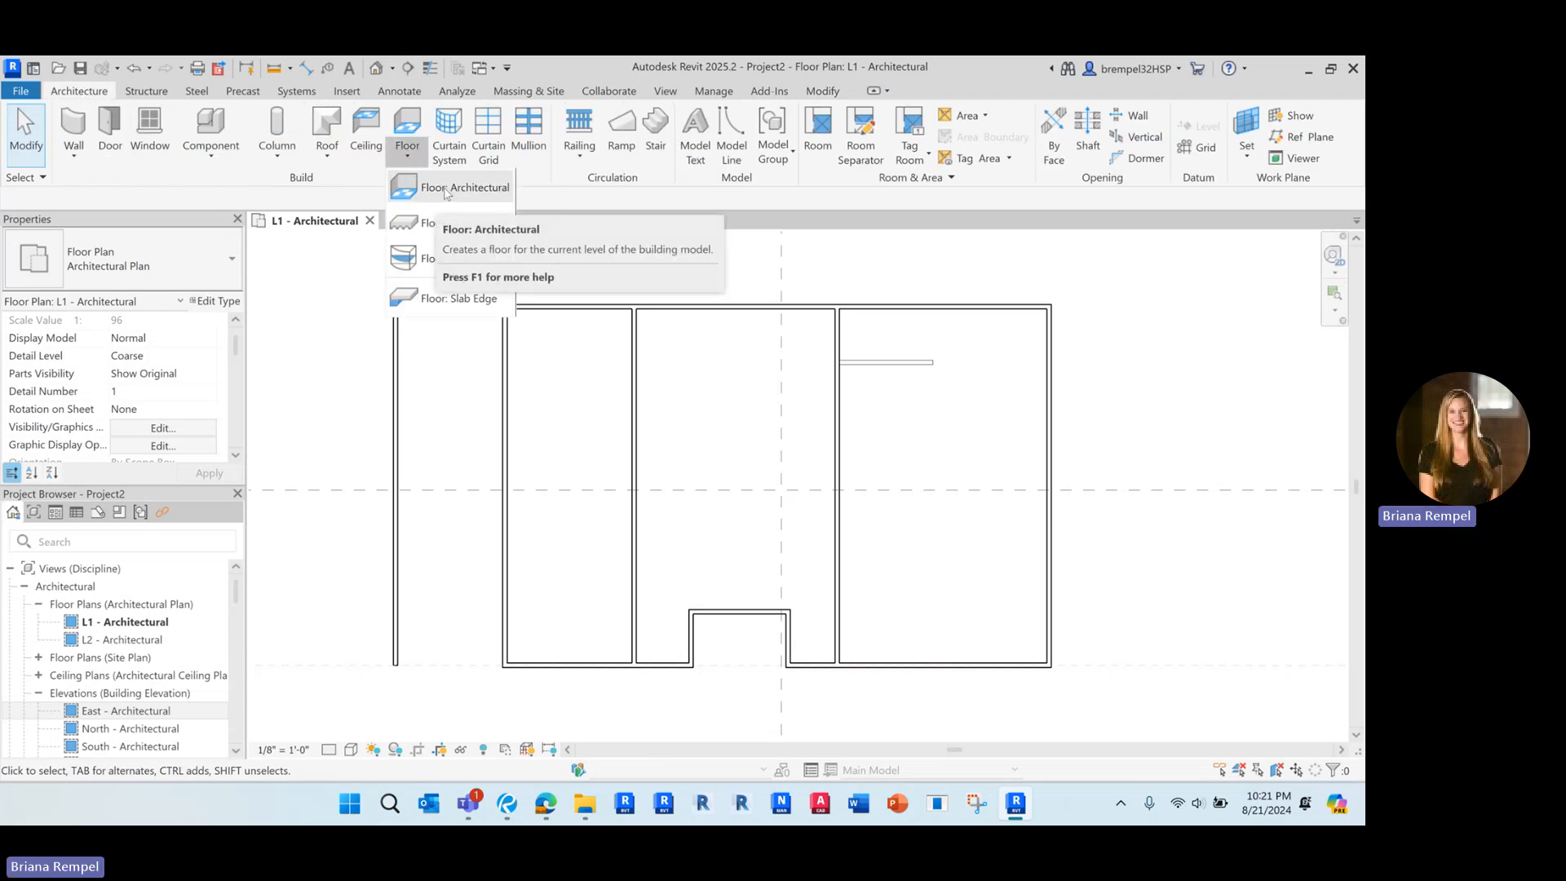
{"action": "left_click", "coordinate": [445, 189]}
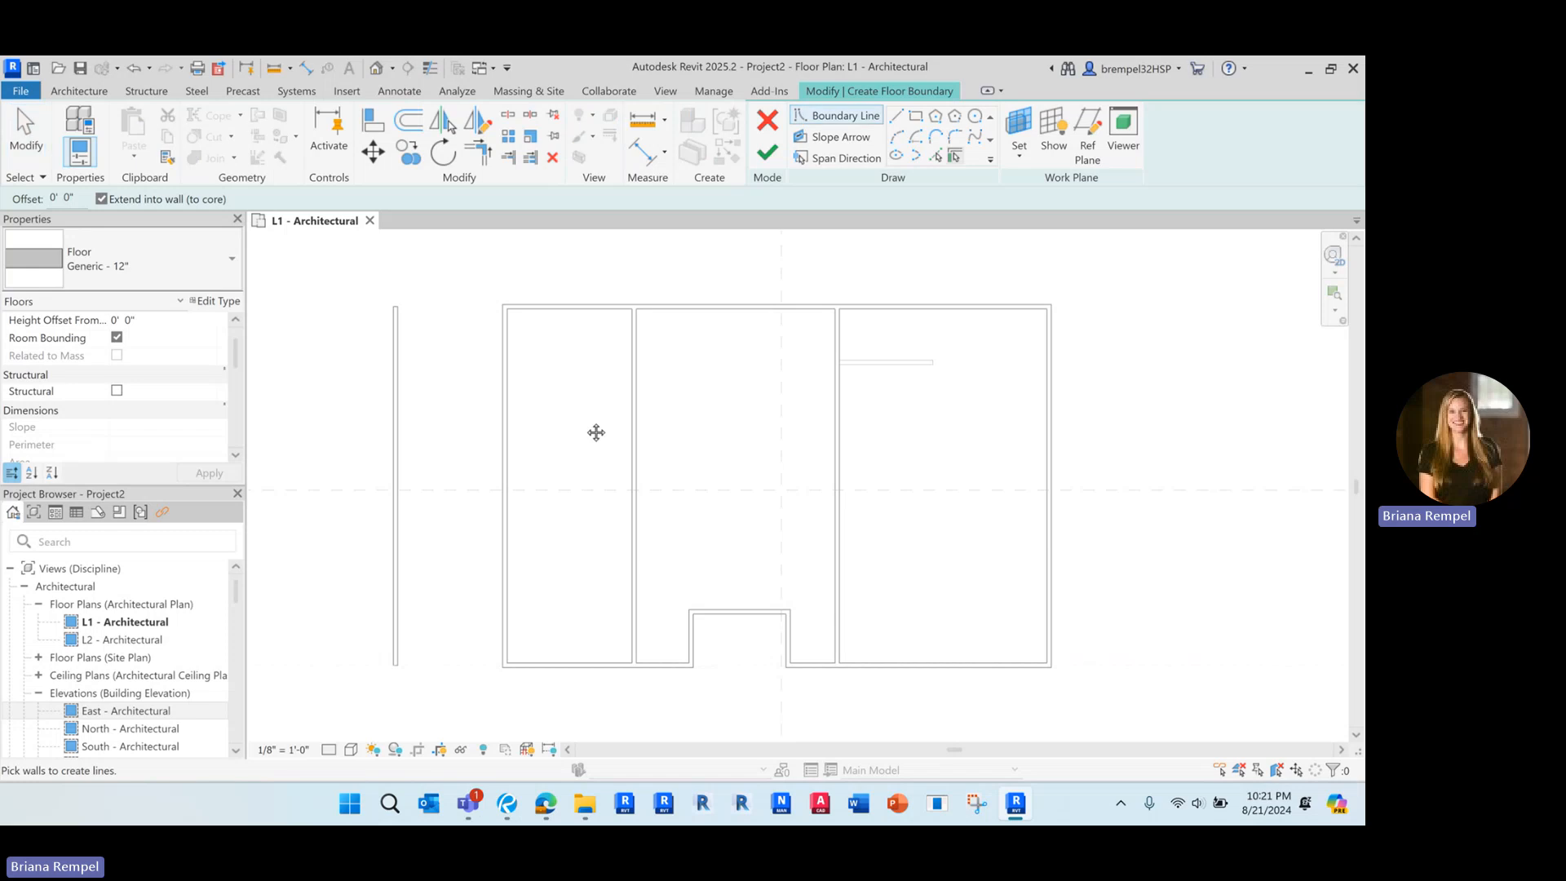
{"action": "middle_click_drag", "start_coordinate": [594, 430], "coordinate": [524, 411]}
{"action": "scroll", "coordinate": [514, 407], "scroll_direction": "up", "scroll_amount": 1}
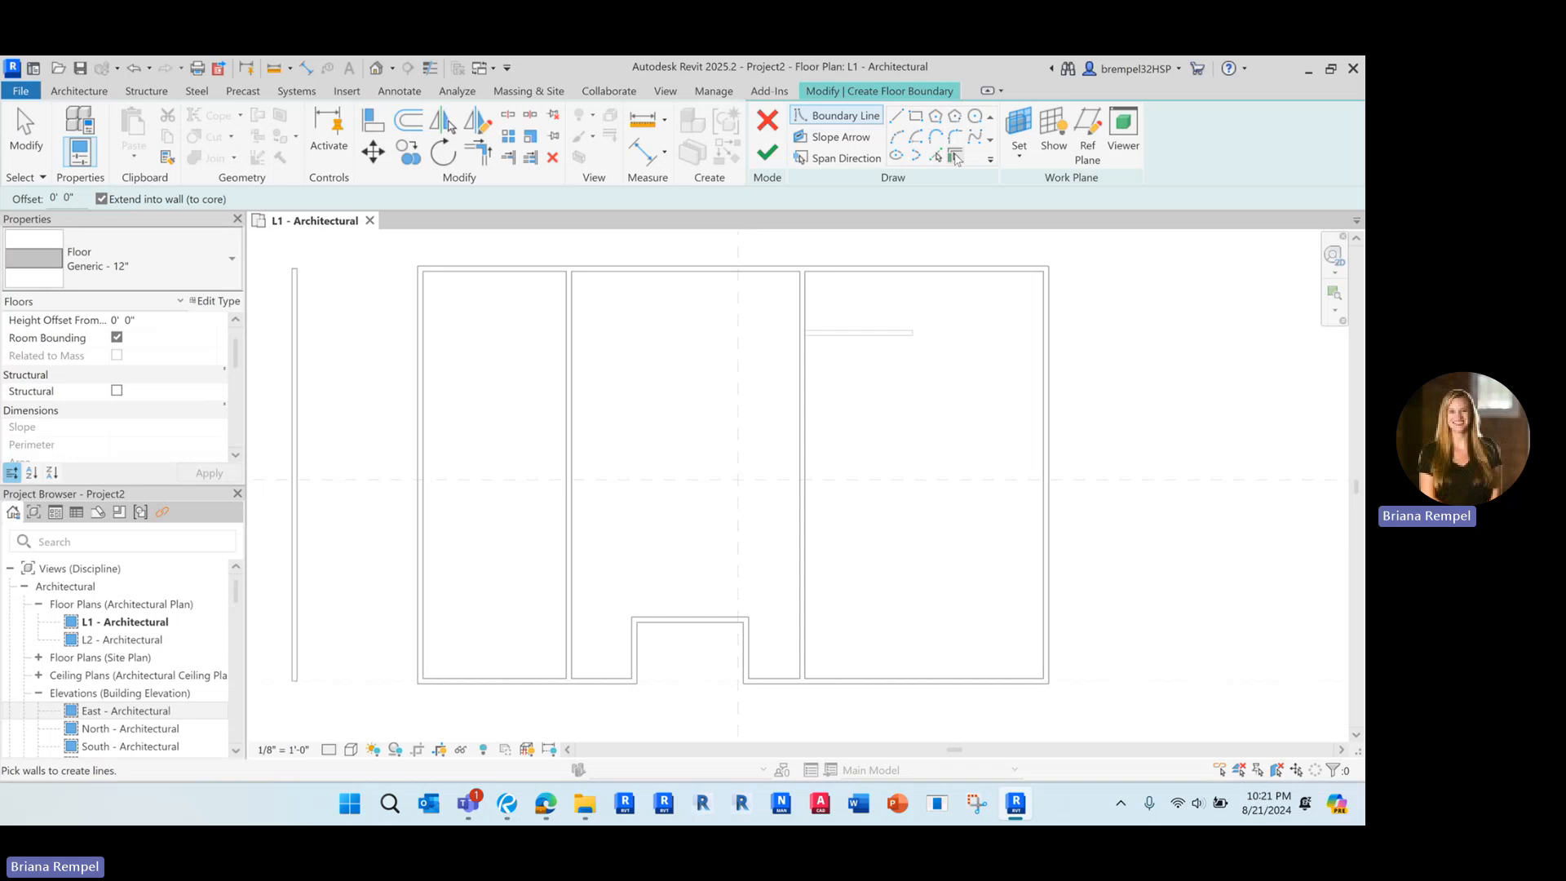
{"action": "left_click", "coordinate": [896, 118]}
{"action": "middle_click_drag", "start_coordinate": [610, 350], "coordinate": [601, 342]}
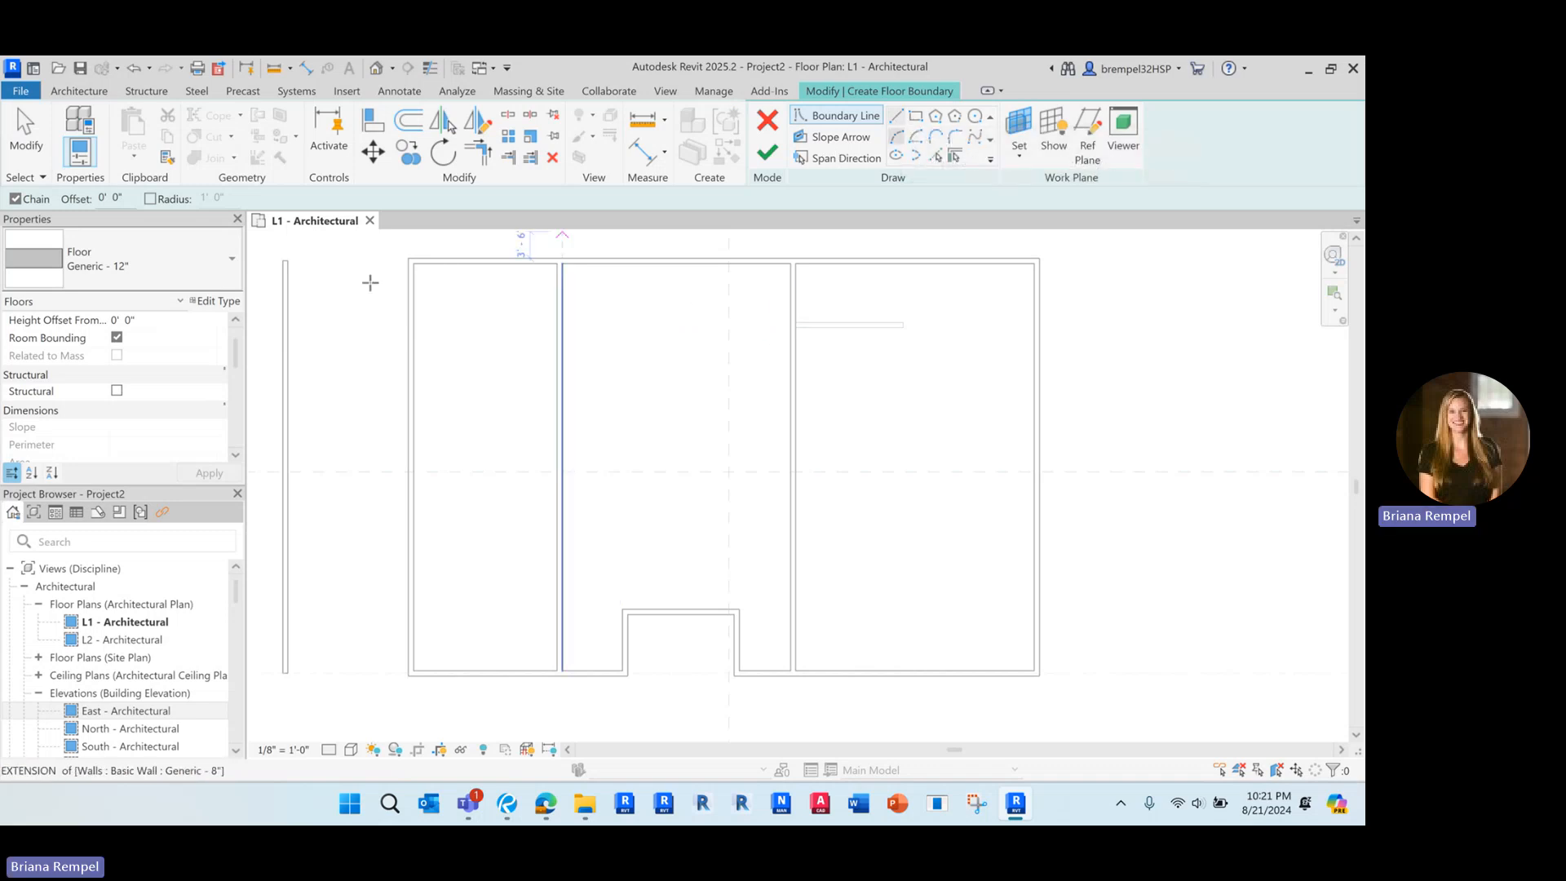
{"action": "left_click", "coordinate": [914, 119]}
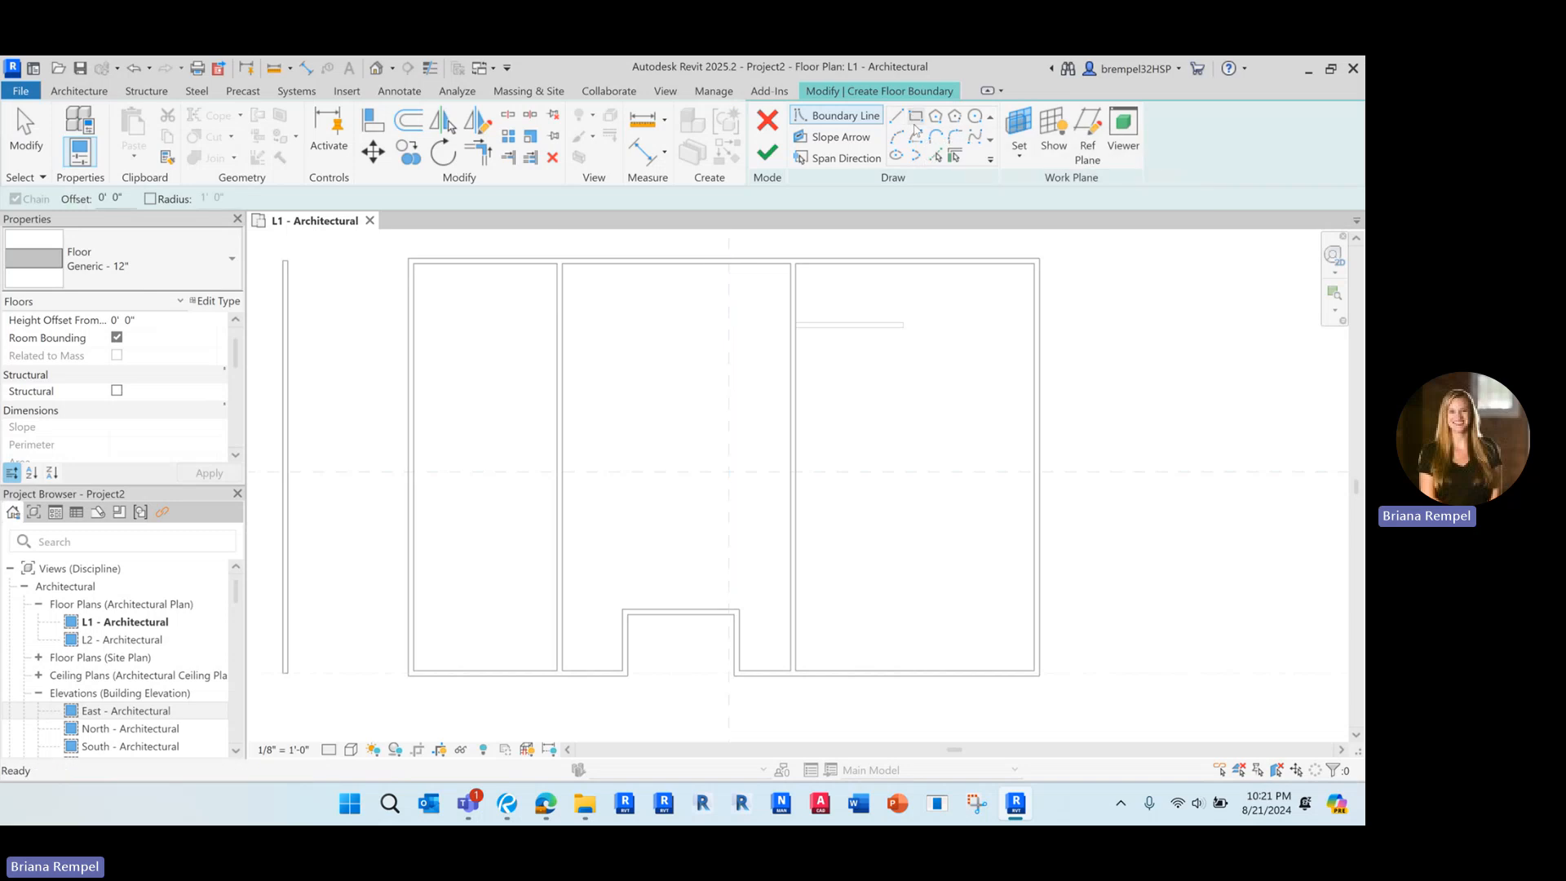
{"action": "left_click", "coordinate": [413, 264]}
{"action": "scroll", "coordinate": [527, 514], "scroll_direction": "up", "scroll_amount": 3}
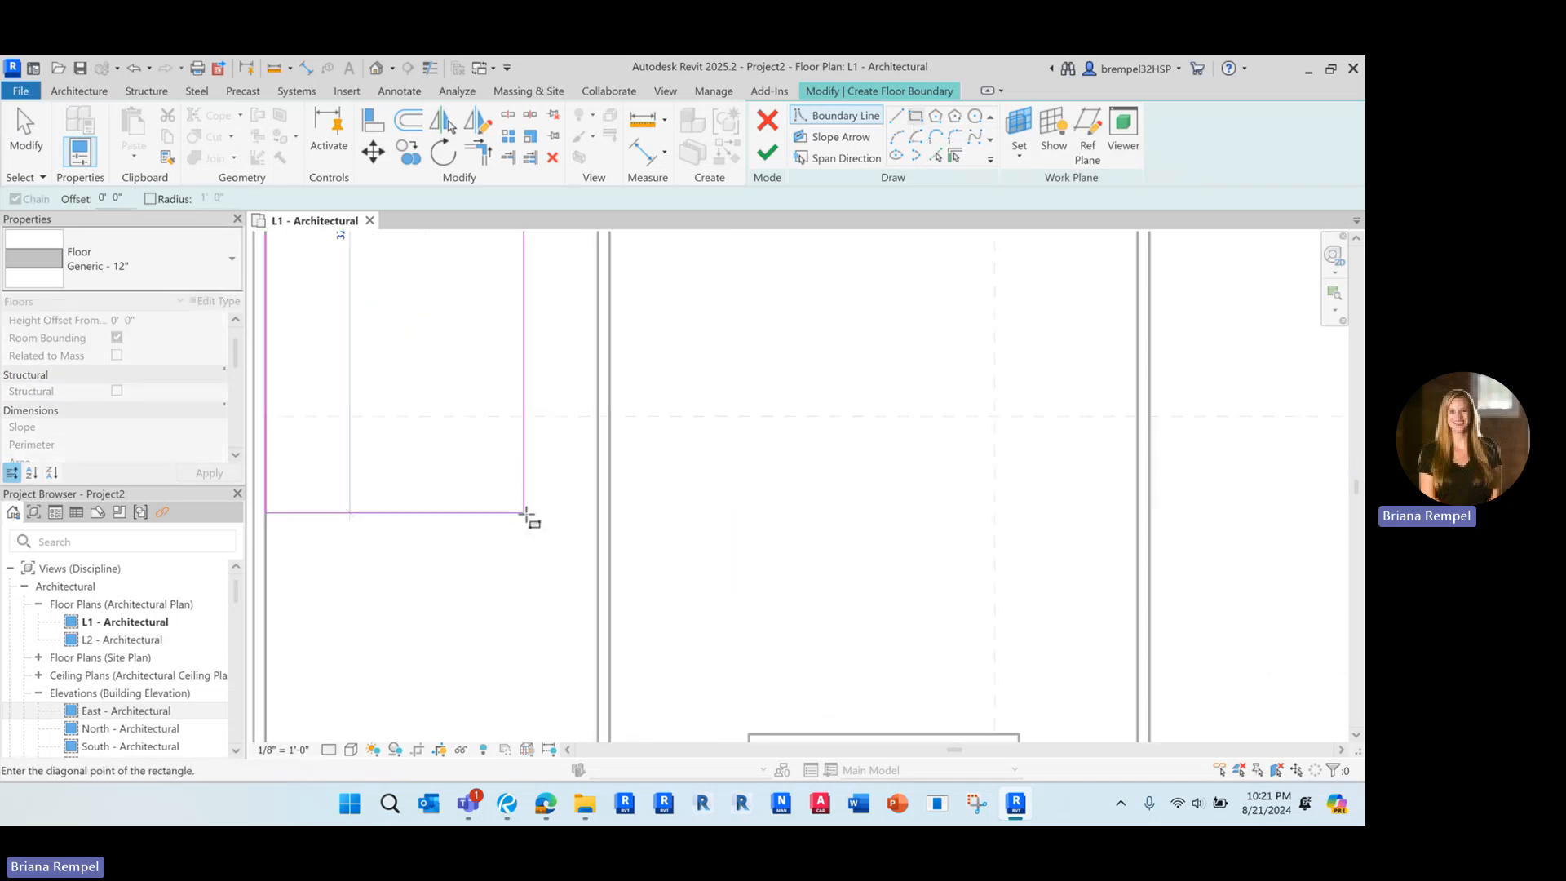
{"action": "scroll", "coordinate": [527, 514], "scroll_direction": "down", "scroll_amount": 5}
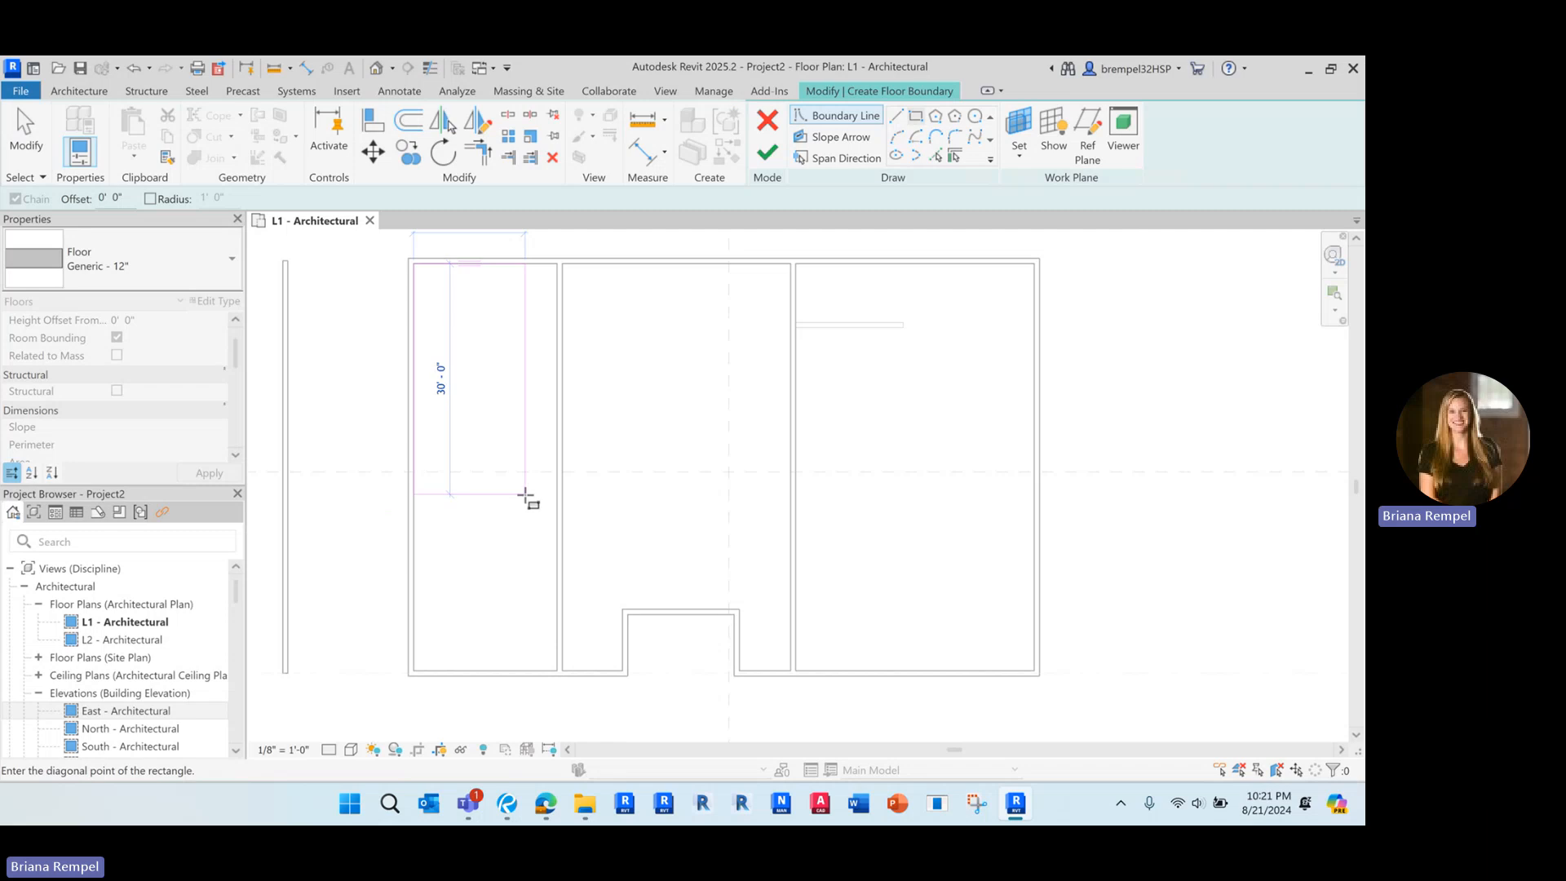
{"action": "scroll", "coordinate": [531, 662], "scroll_direction": "up", "scroll_amount": 6}
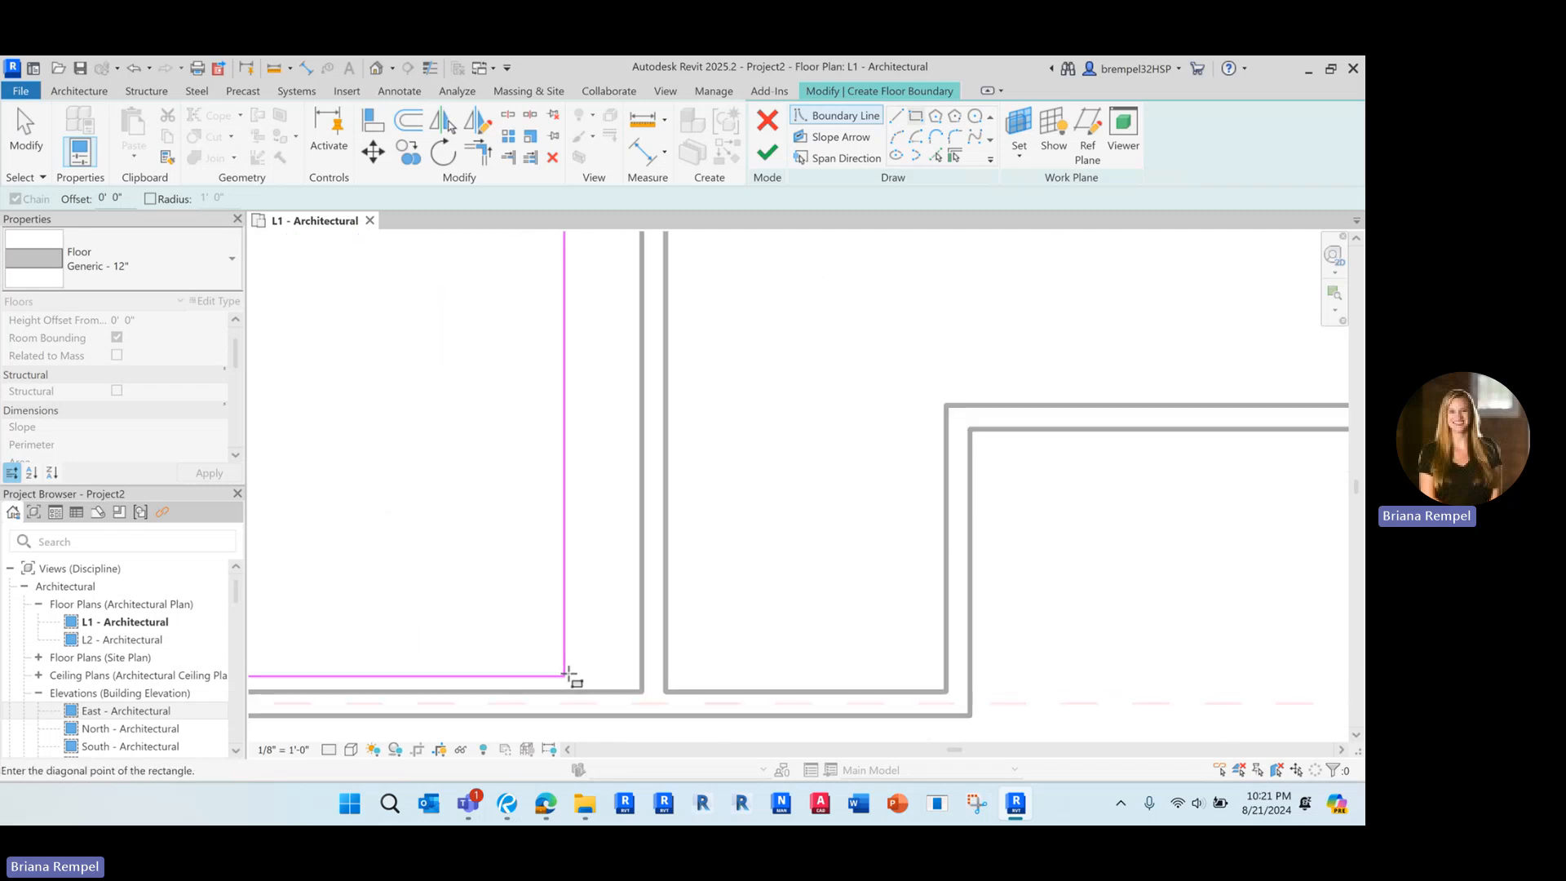
{"action": "left_click", "coordinate": [664, 707]}
{"action": "scroll", "coordinate": [665, 367], "scroll_direction": "down", "scroll_amount": 5}
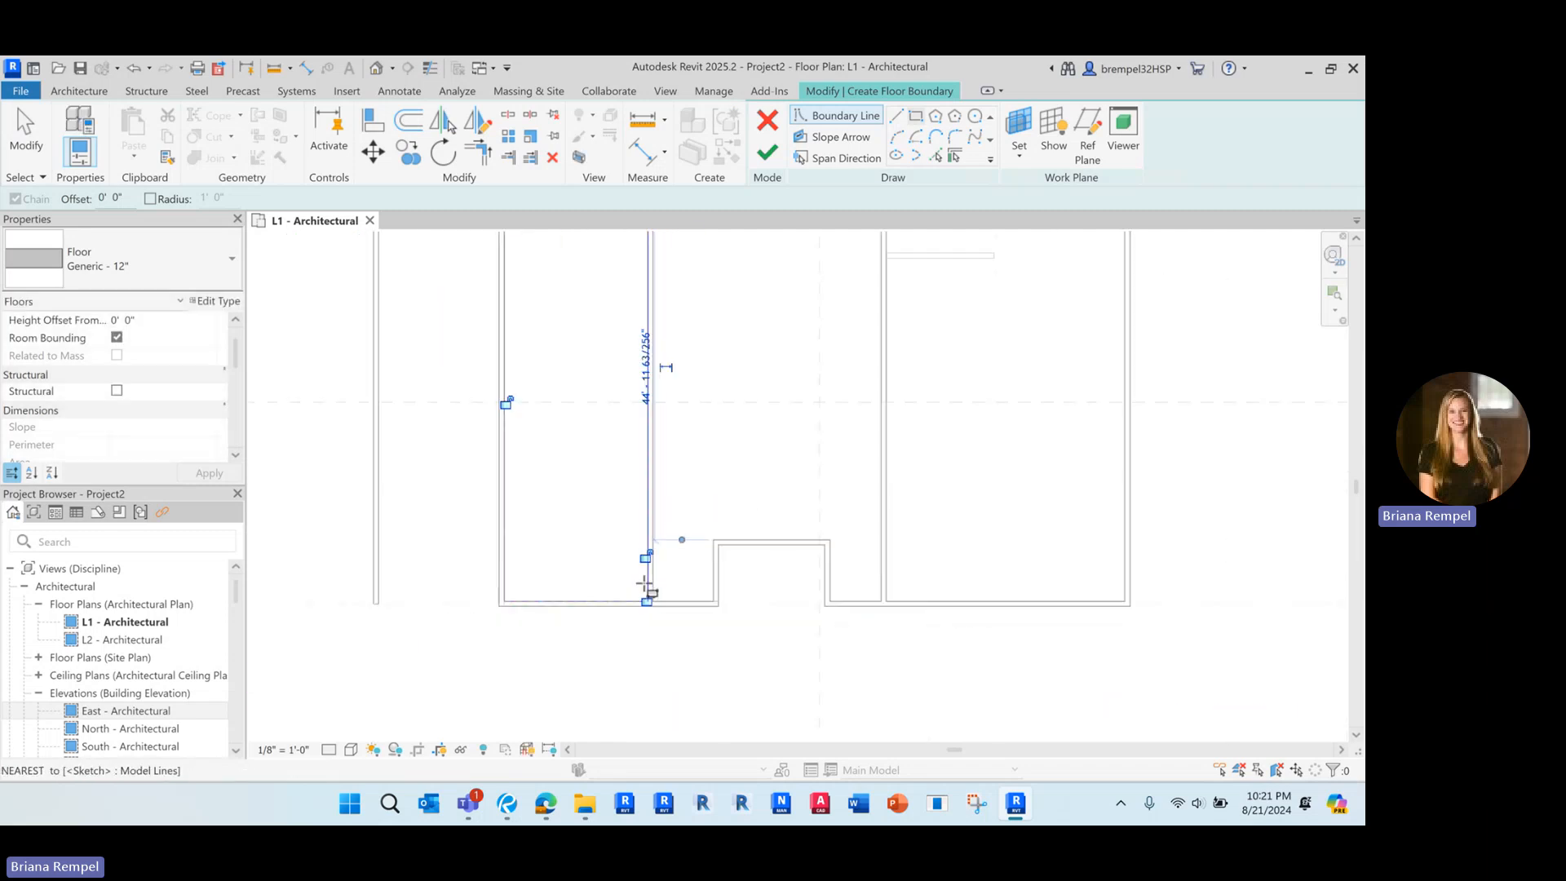
{"action": "middle_click_drag", "start_coordinate": [592, 379], "coordinate": [557, 489]}
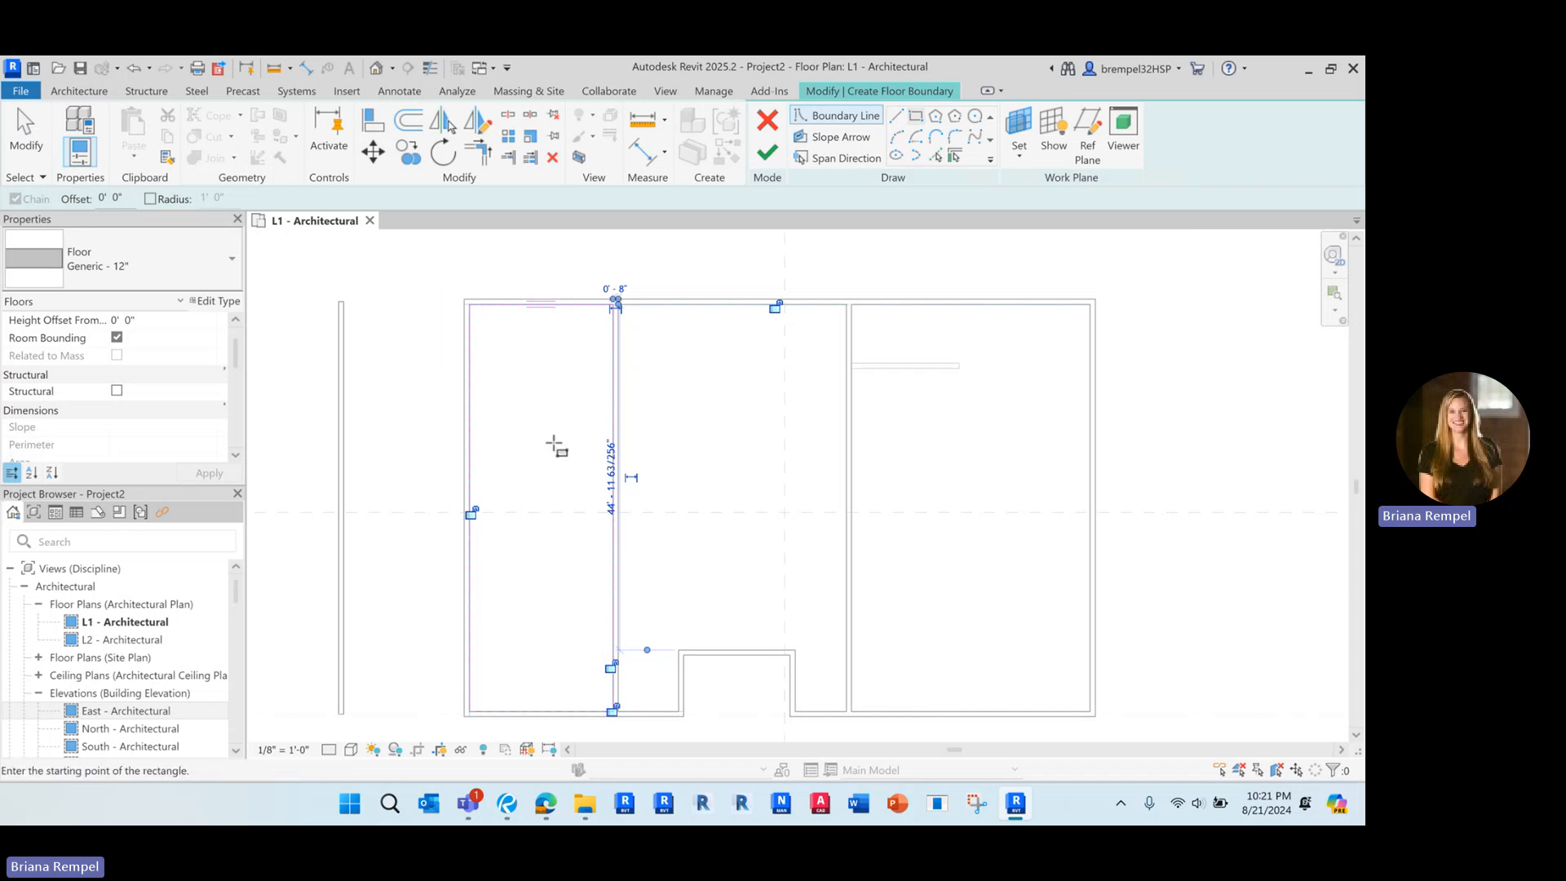
{"action": "middle_click_drag", "start_coordinate": [554, 443], "coordinate": [548, 427]}
{"action": "key", "text": "Escape"}
{"action": "key", "text": "Escape"}
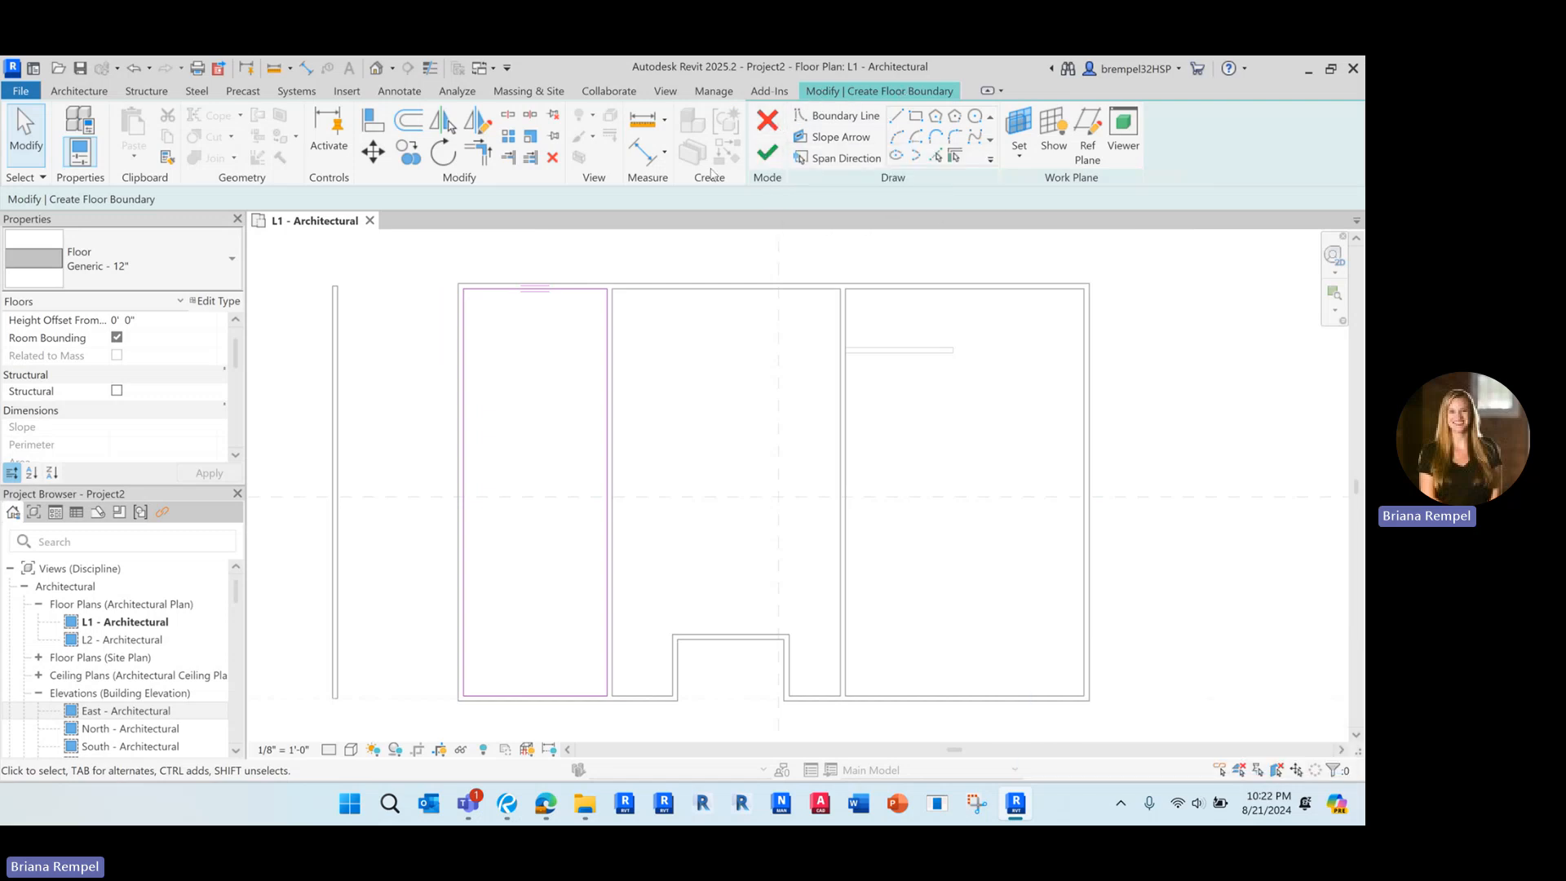
{"action": "scroll", "coordinate": [497, 297], "scroll_direction": "up", "scroll_amount": 5}
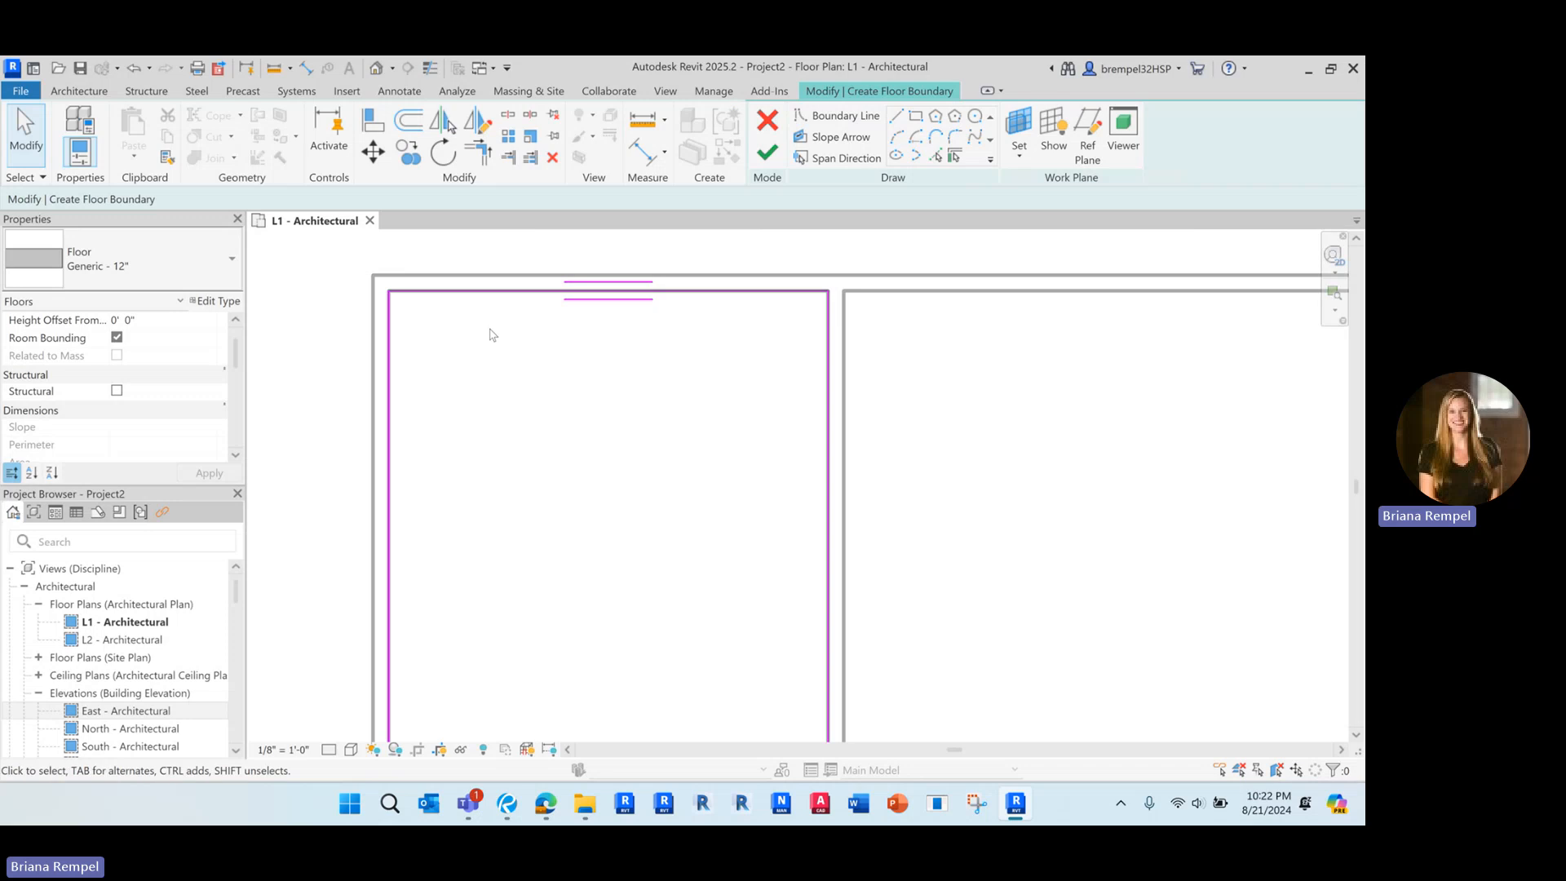
{"action": "scroll", "coordinate": [474, 310], "scroll_direction": "down", "scroll_amount": 2}
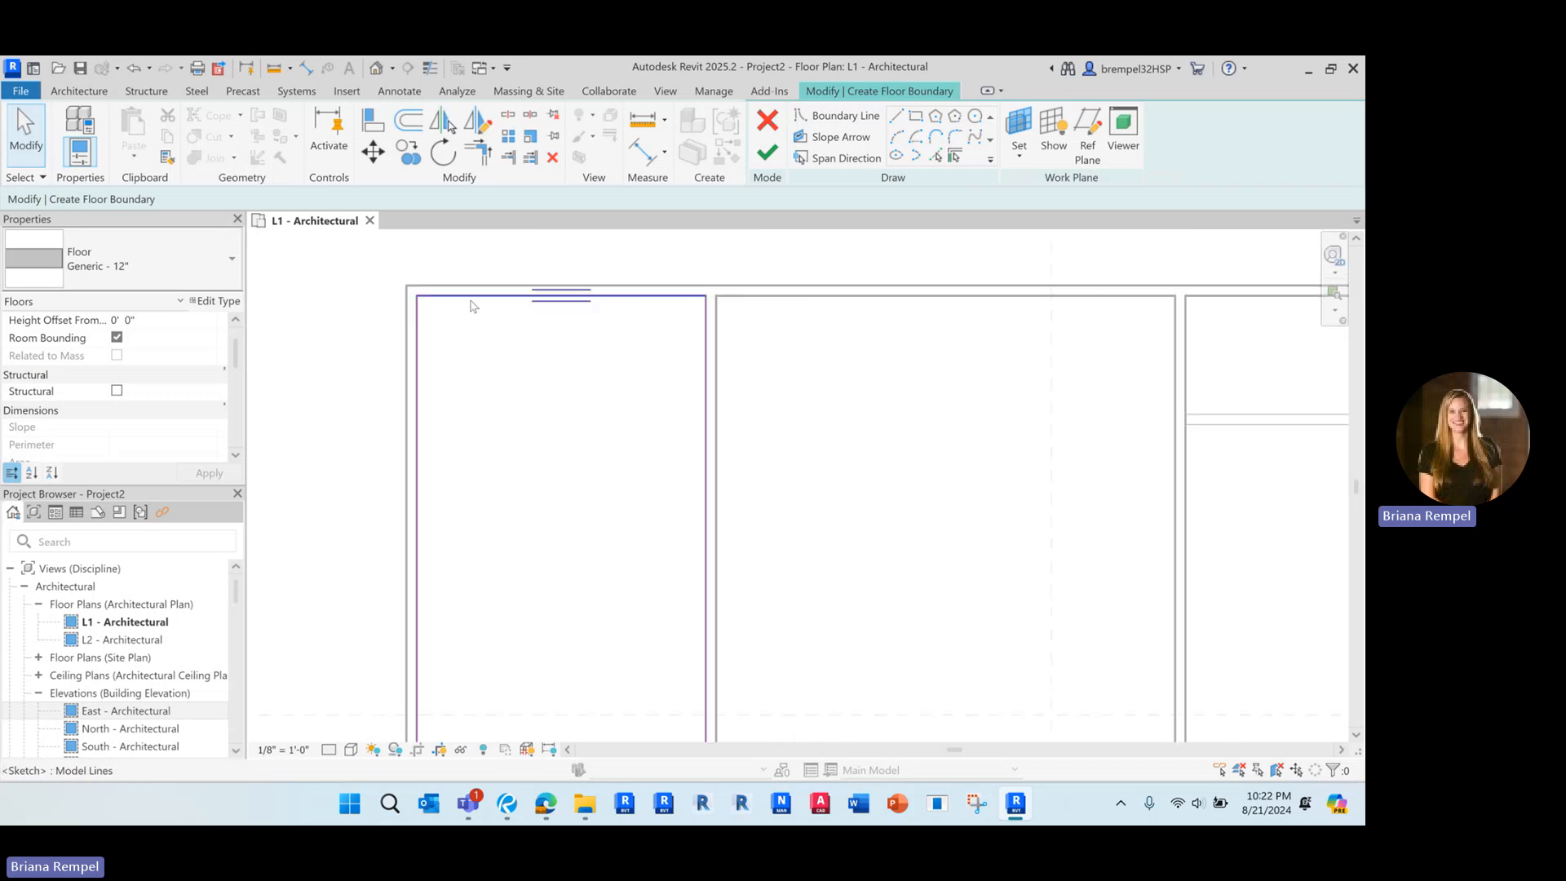
{"action": "scroll", "coordinate": [492, 307], "scroll_direction": "down", "scroll_amount": 5}
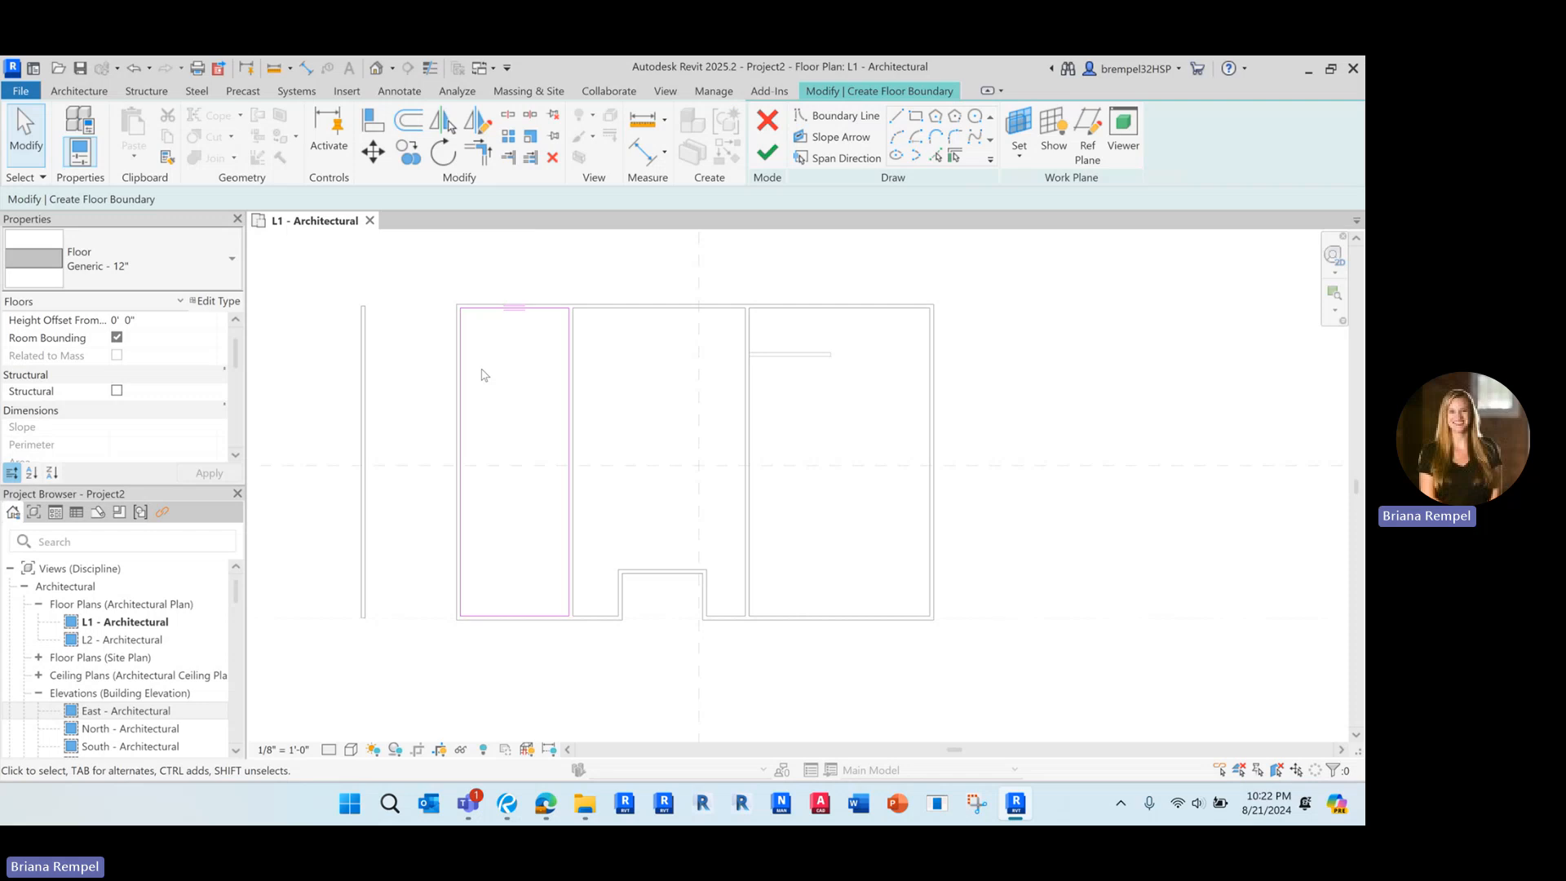
{"action": "scroll", "coordinate": [481, 375], "scroll_direction": "up", "scroll_amount": 1}
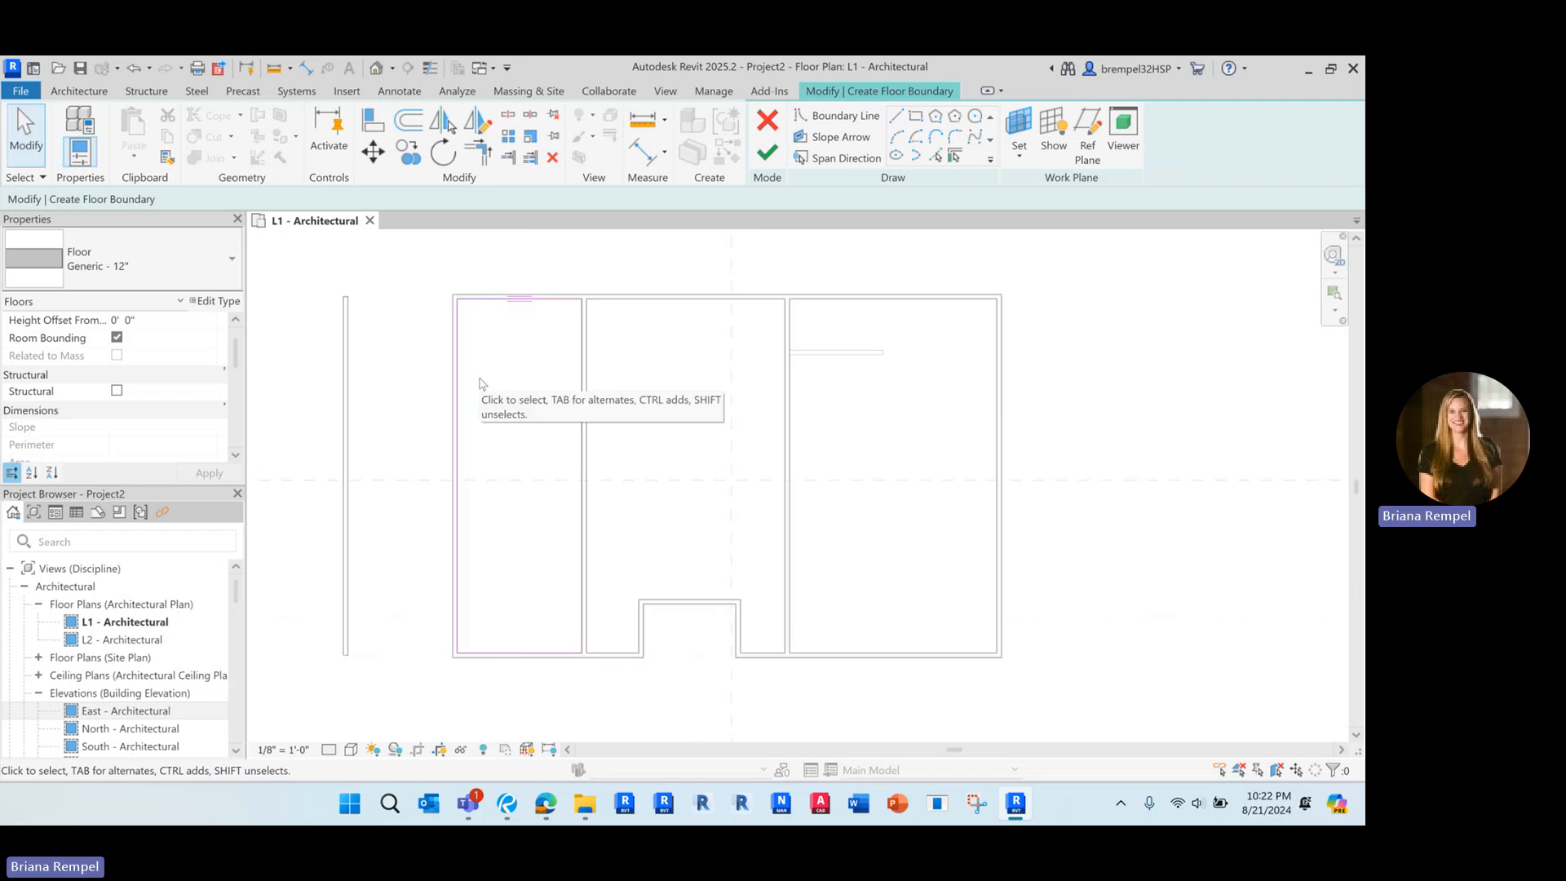
{"action": "scroll", "coordinate": [480, 379], "scroll_direction": "up", "scroll_amount": 1}
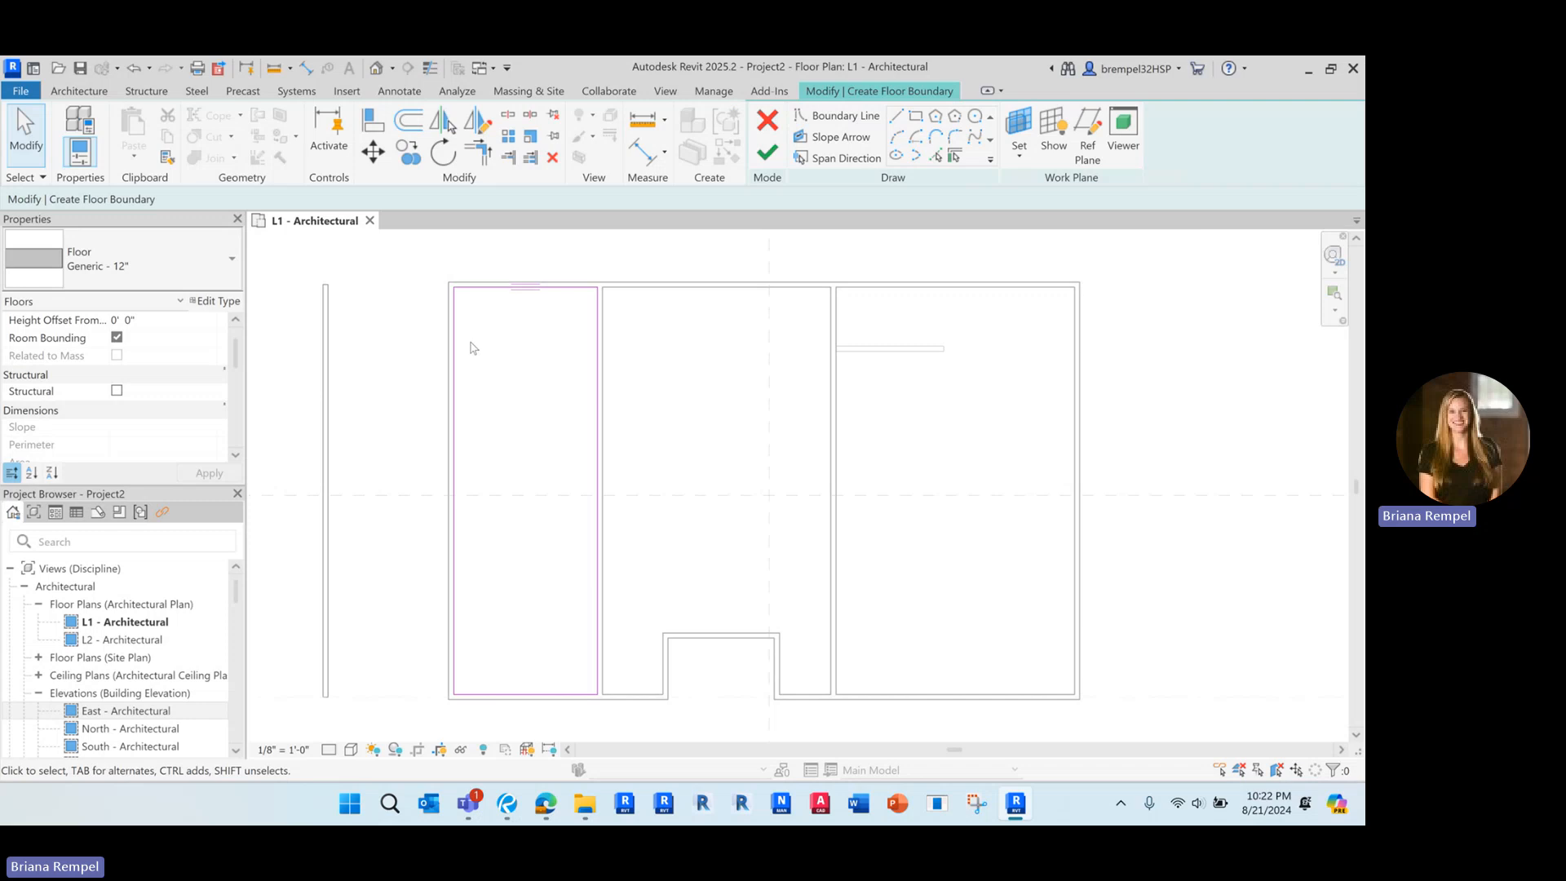
Delete the west line of the floor boundary and try to finish the sketch with the loop left open
{"action": "left_click", "coordinate": [453, 361]}
{"action": "key", "text": "Delete"}
{"action": "key", "text": "Tab"}
{"action": "left_click", "coordinate": [489, 292]}
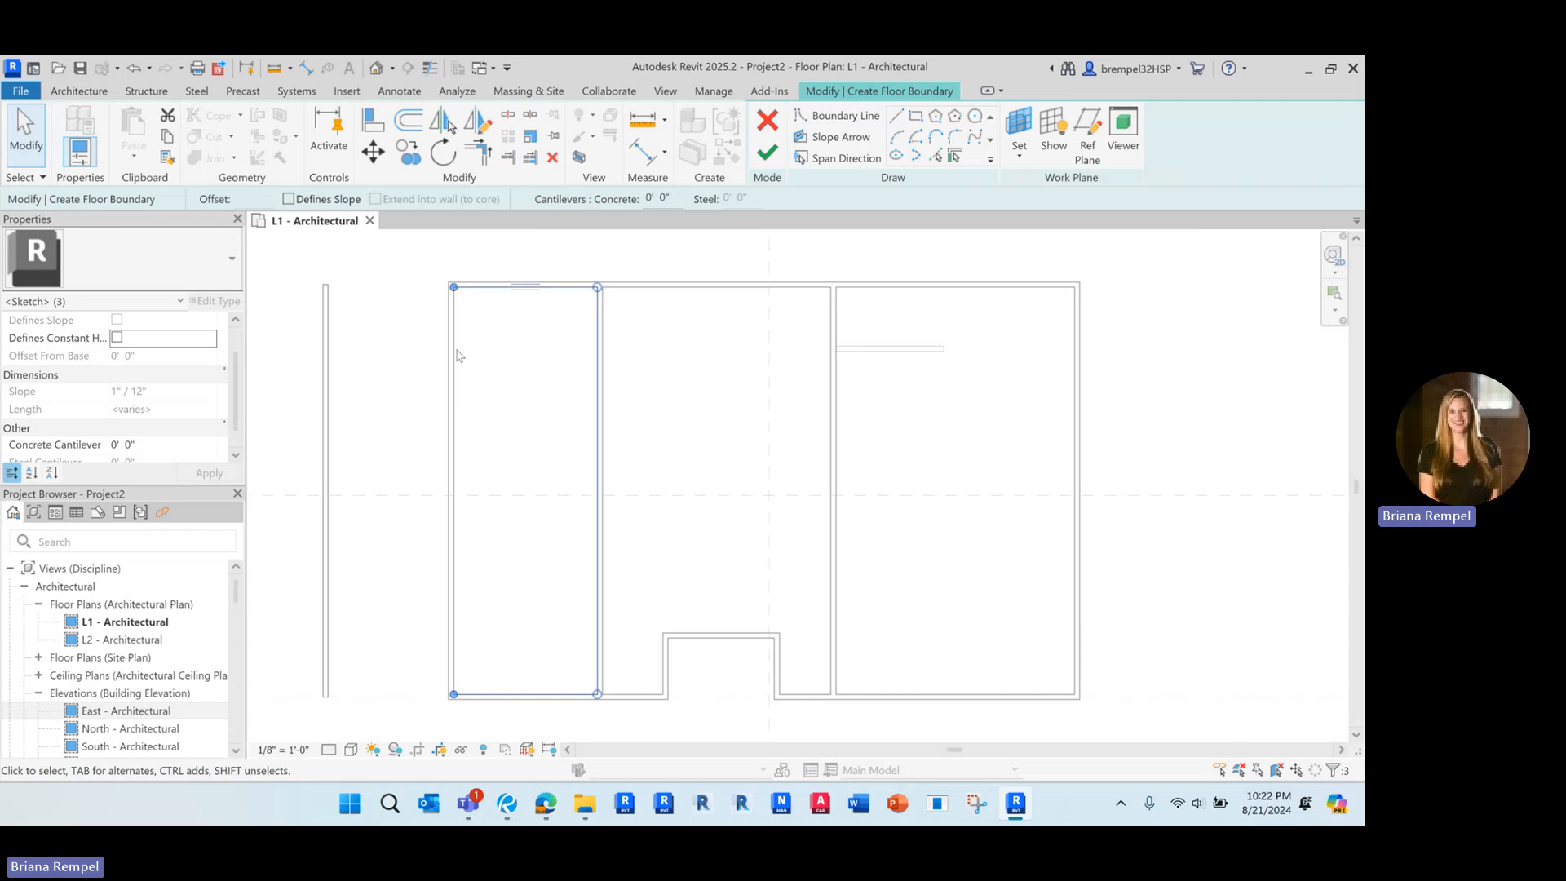
{"action": "left_click", "coordinate": [767, 152]}
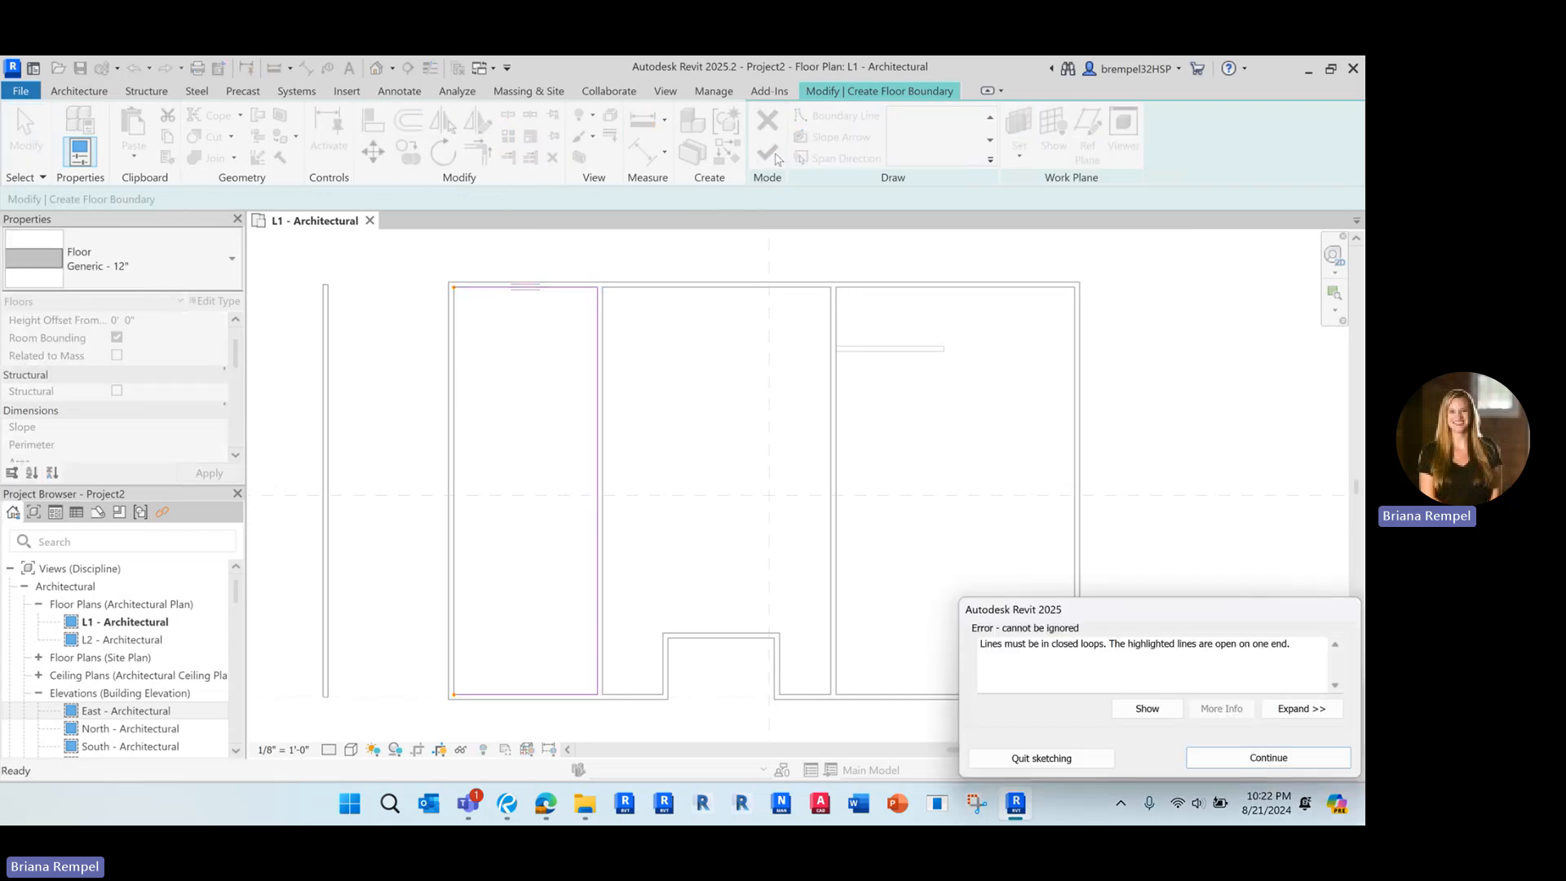
{"action": "left_click", "coordinate": [1278, 547]}
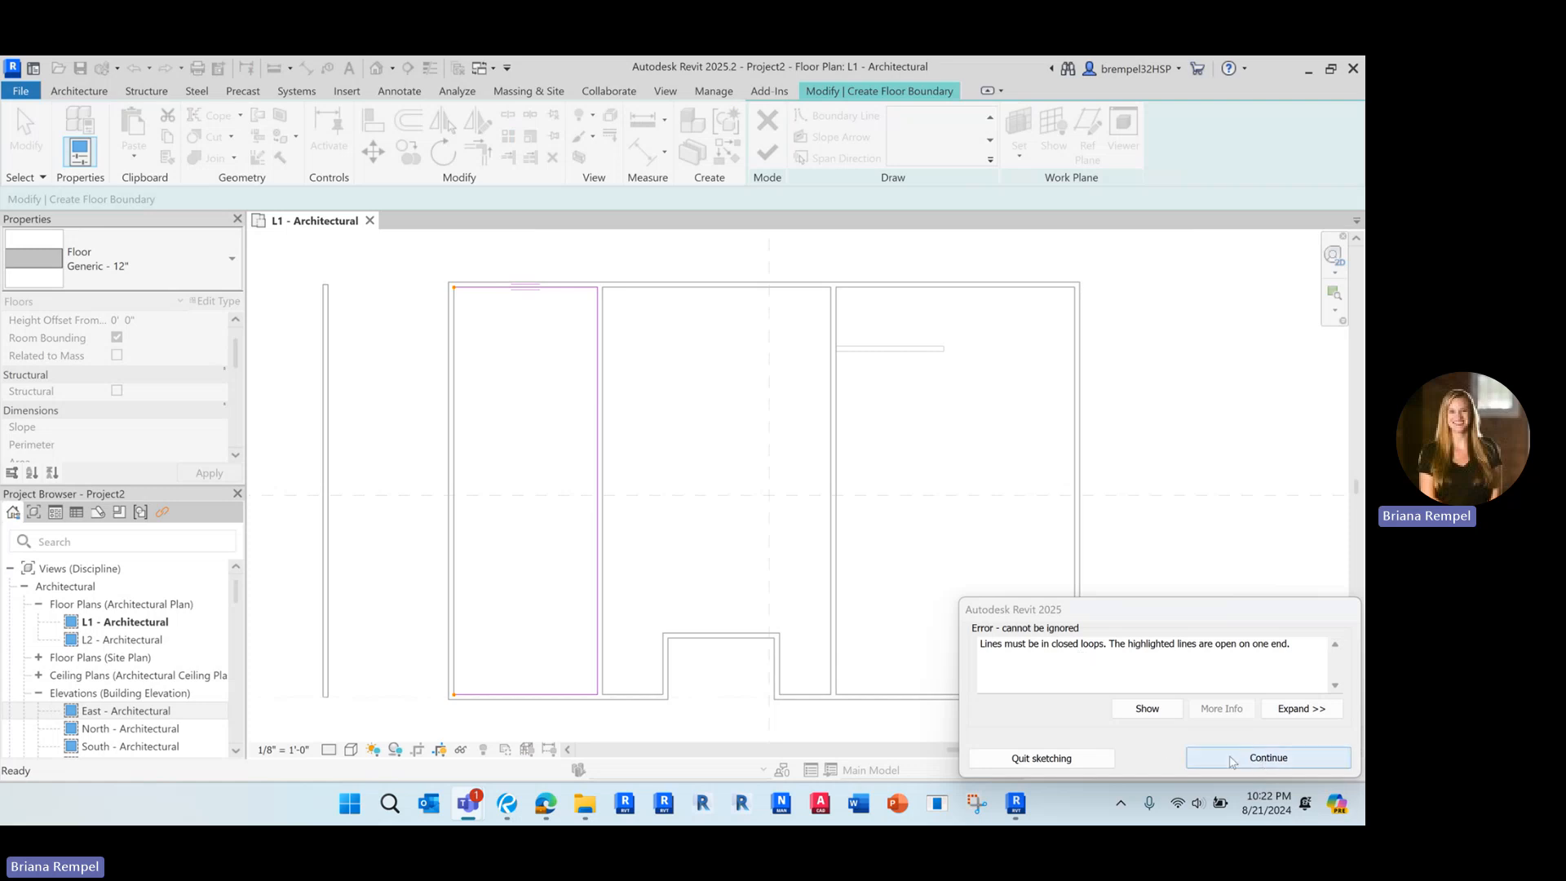
{"action": "left_click", "coordinate": [1267, 758]}
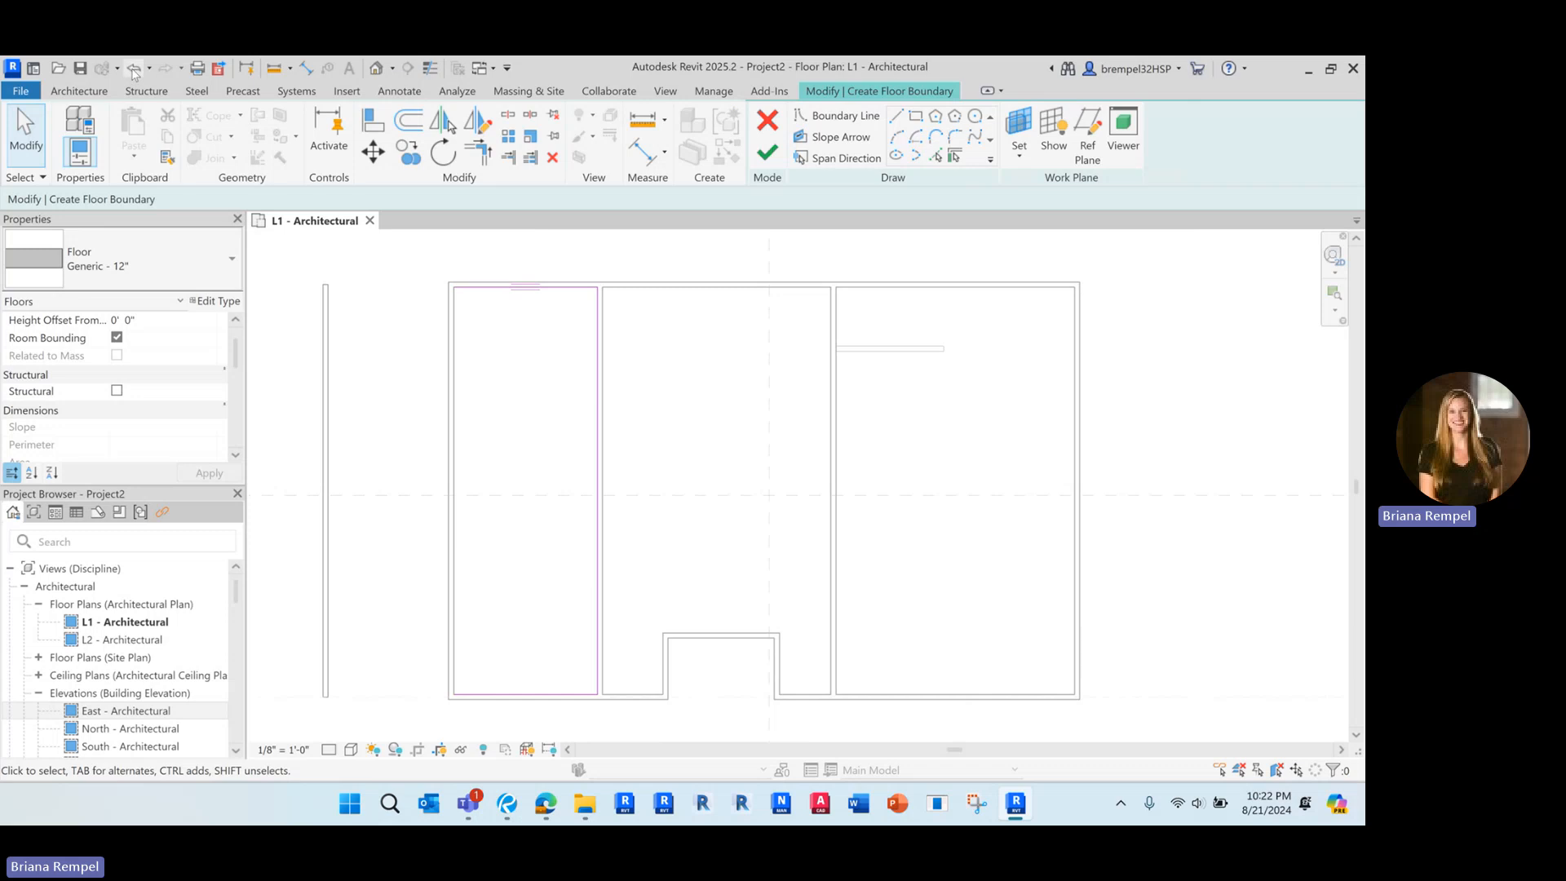
Check that the boundary lines form one closed chain and finish the floor sketch in the westernmost room
{"action": "key", "text": "Tab"}
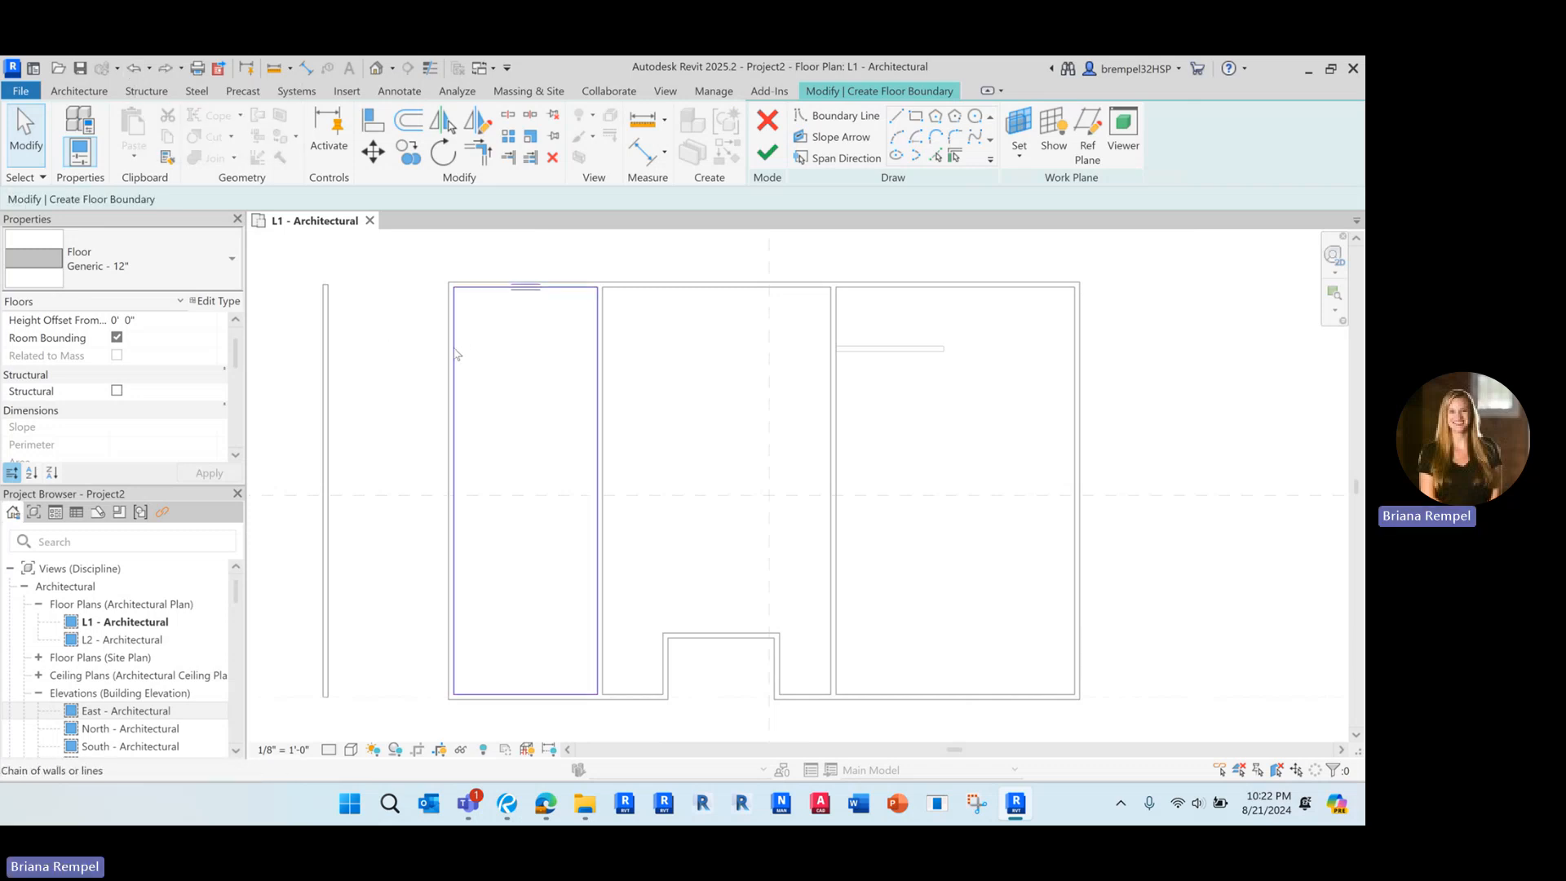
{"action": "left_click", "coordinate": [454, 350]}
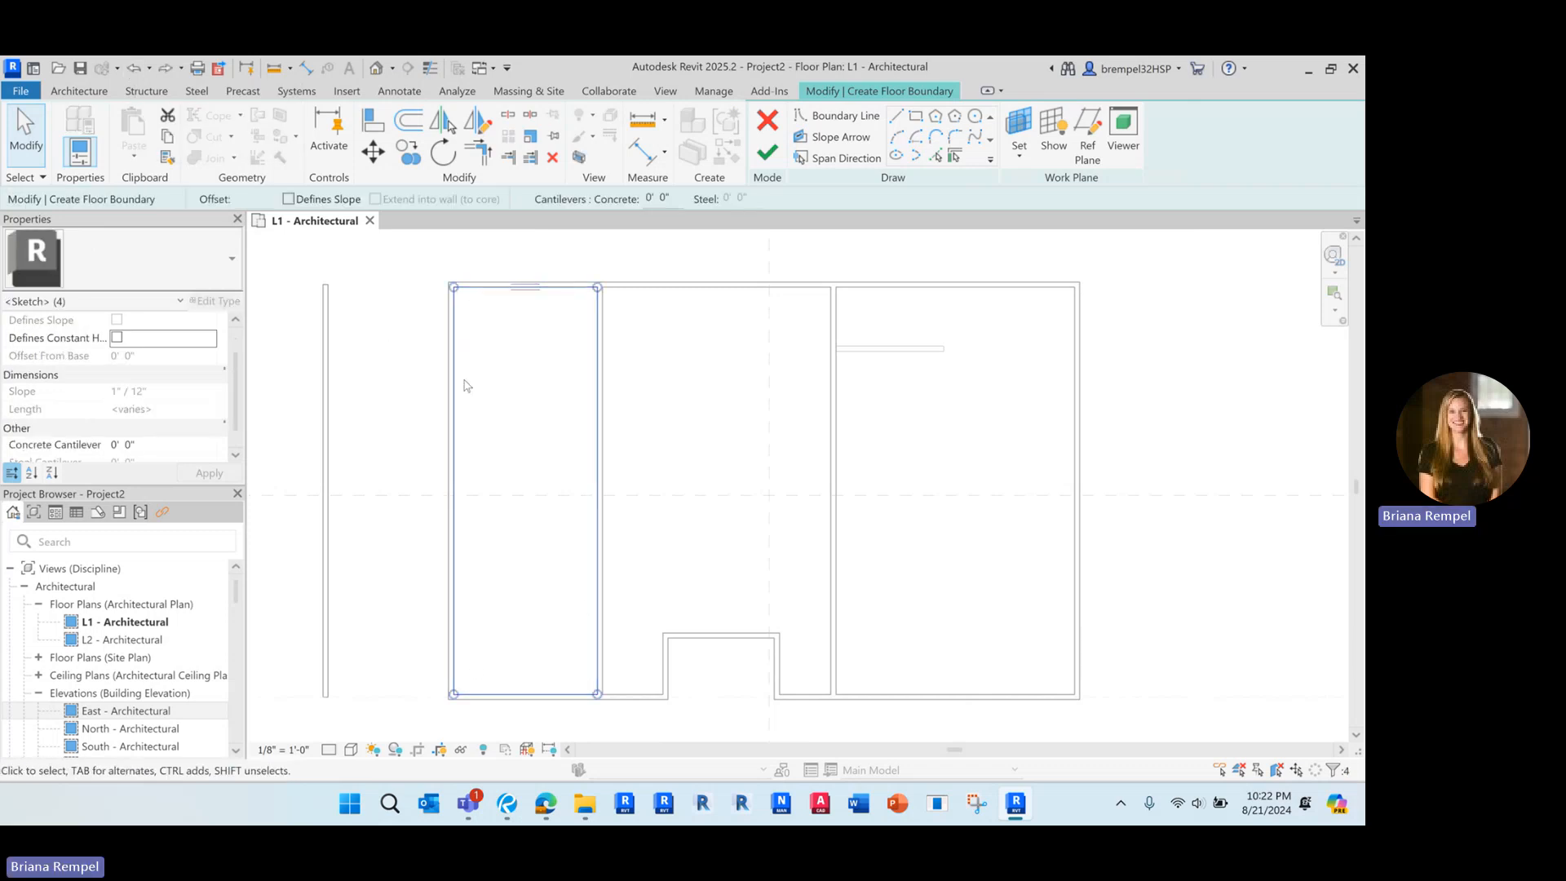
{"action": "left_click", "coordinate": [652, 364]}
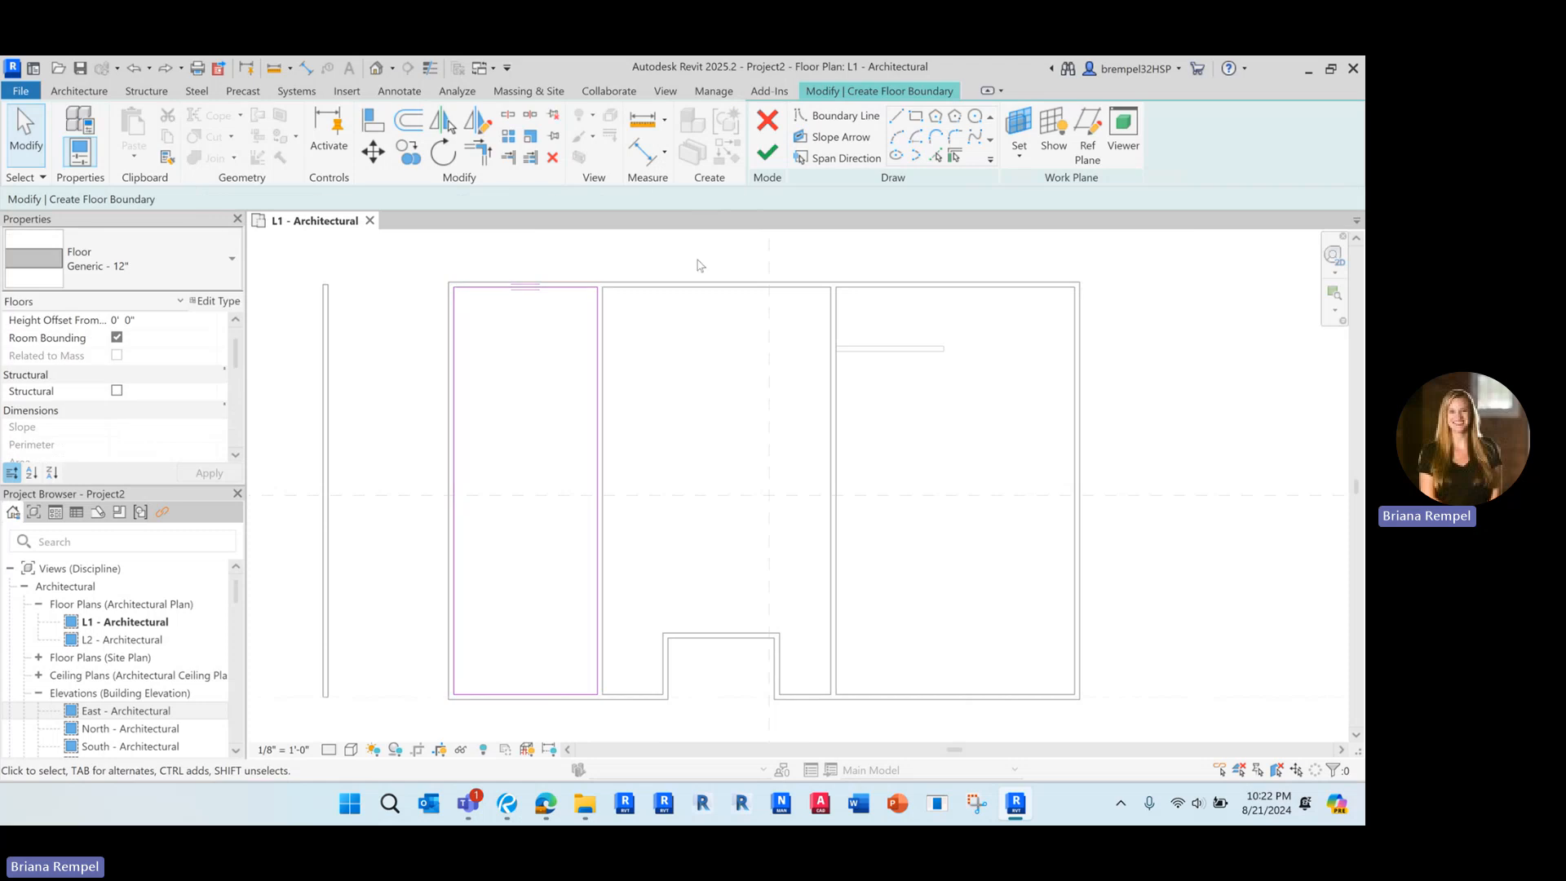
{"action": "left_click", "coordinate": [767, 153]}
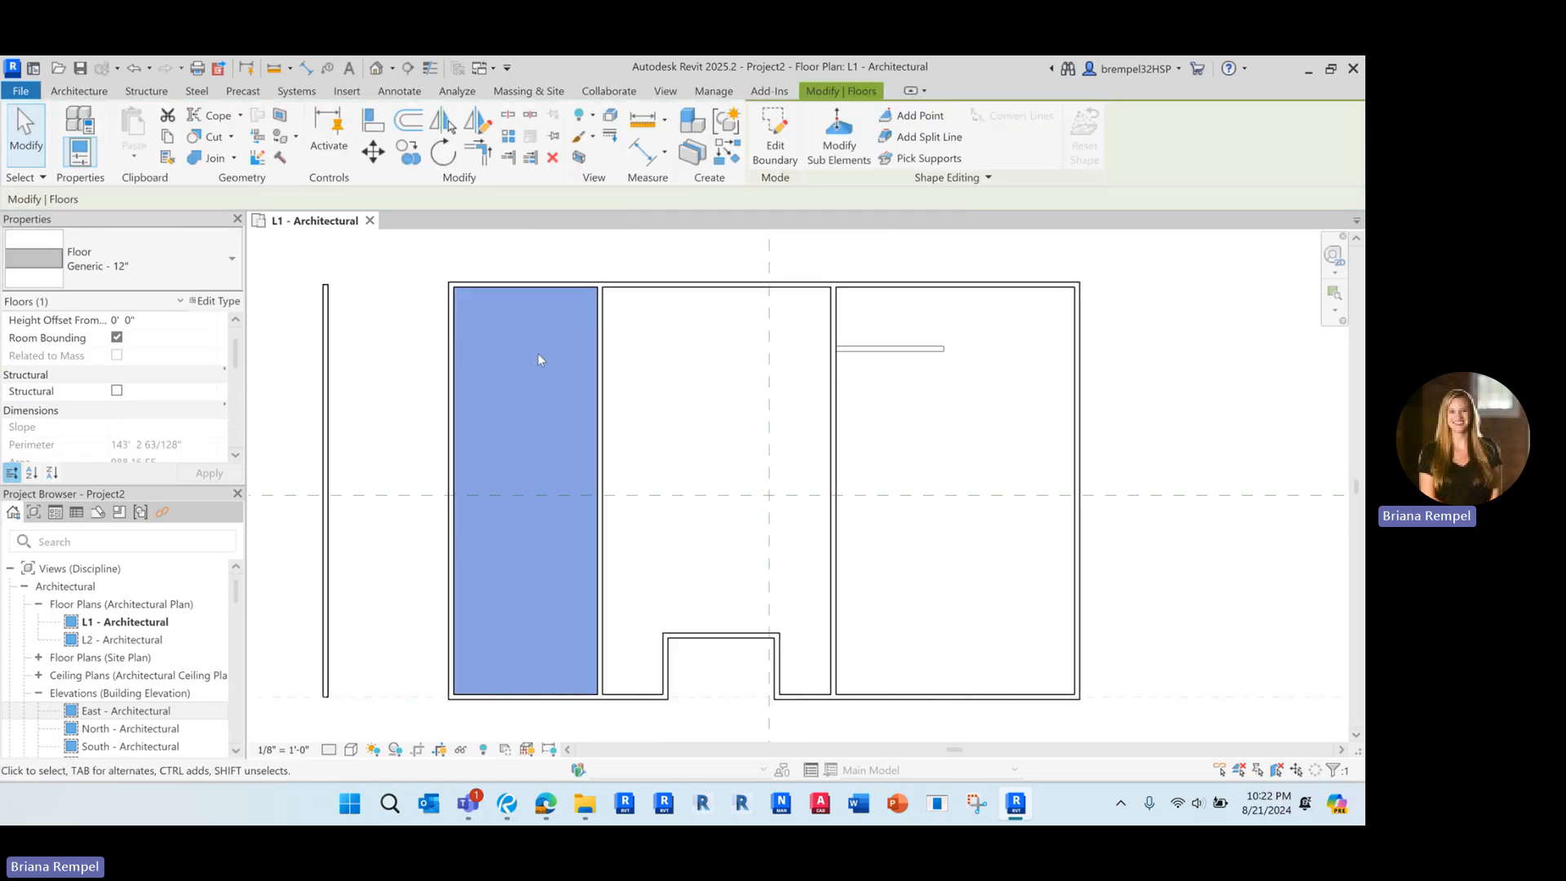
Open the default 3D view and inspect the new floor inside the westernmost room from the building's southwest corner
{"action": "left_click", "coordinate": [376, 68]}
{"action": "scroll", "coordinate": [773, 483], "scroll_direction": "up", "scroll_amount": 3}
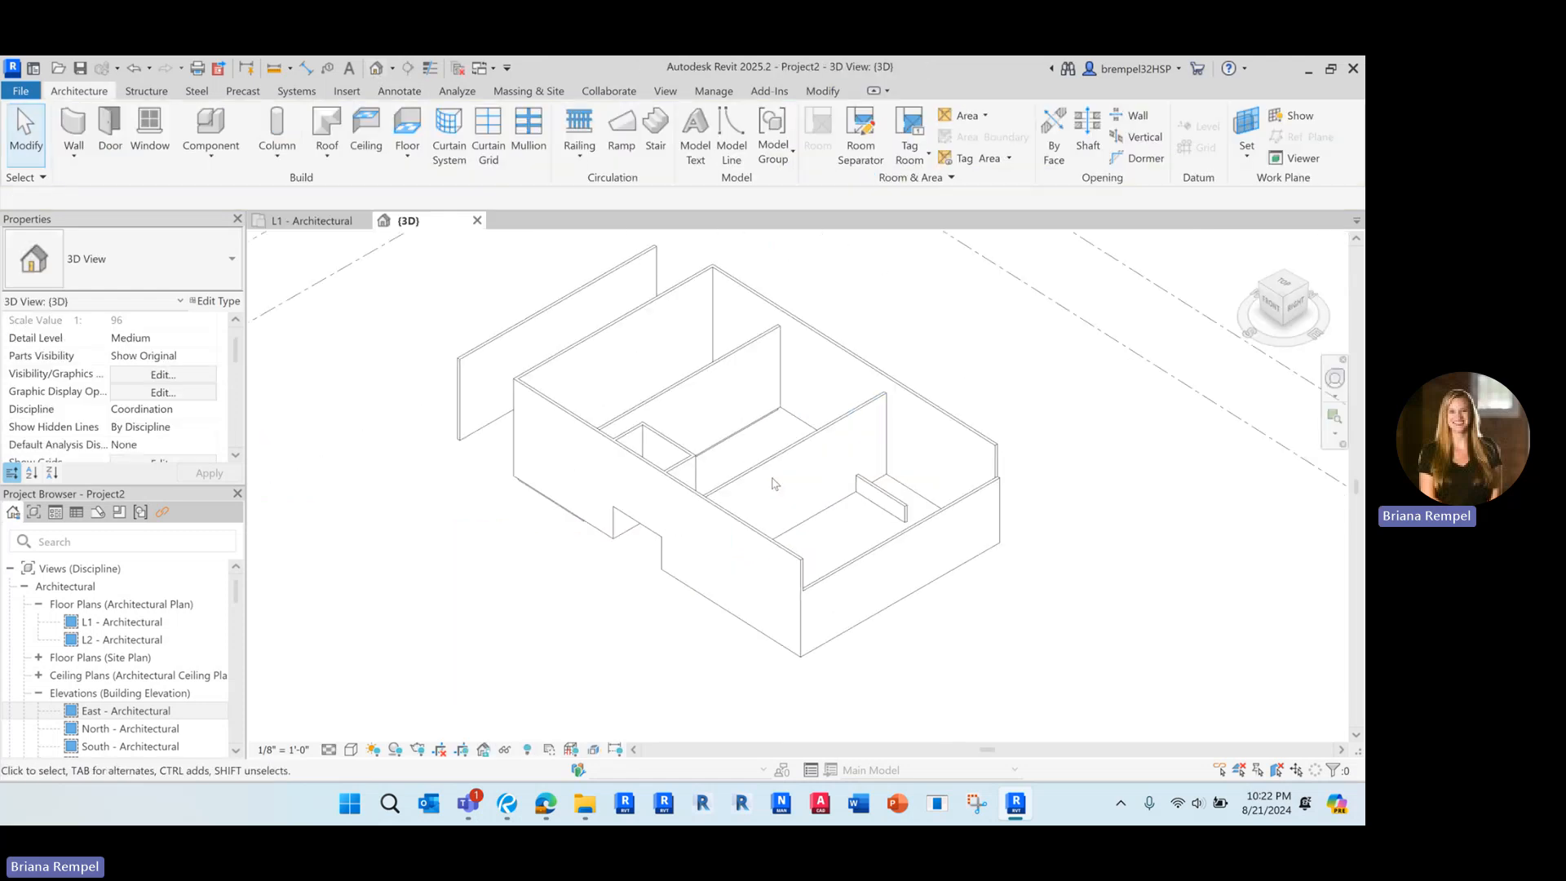
{"action": "middle_click_drag", "start_coordinate": [773, 483], "coordinate": [675, 500], "text": "shift"}
{"action": "left_click", "coordinate": [671, 462]}
{"action": "middle_click_drag", "start_coordinate": [692, 448], "coordinate": [653, 632], "text": "shift"}
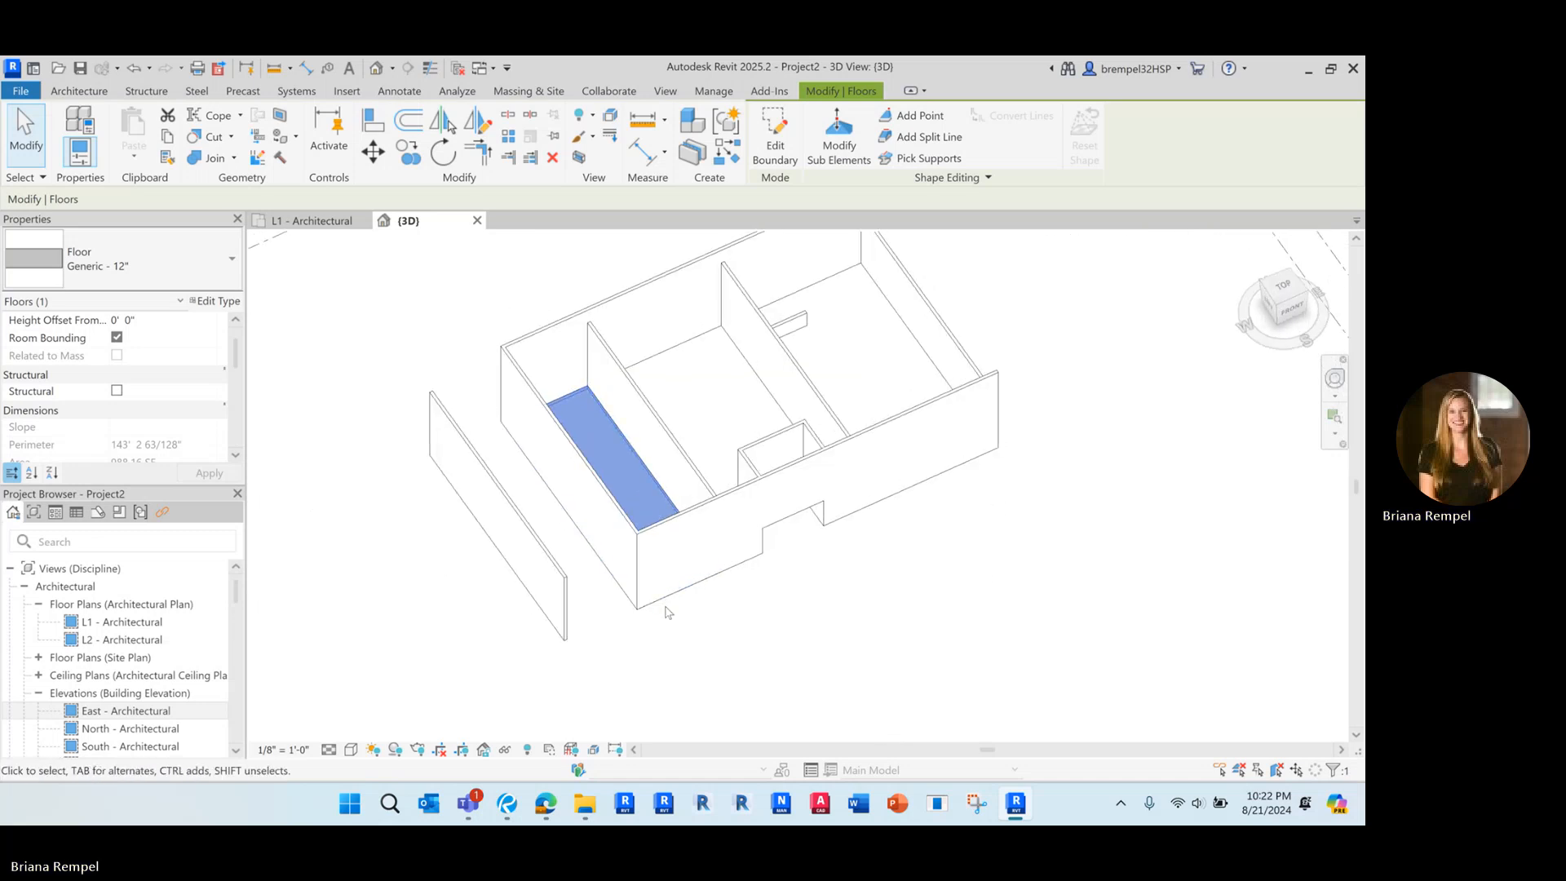
{"action": "scroll", "coordinate": [666, 611], "scroll_direction": "up", "scroll_amount": 3}
{"action": "left_click", "coordinate": [680, 632]}
{"action": "scroll", "coordinate": [680, 632], "scroll_direction": "down", "scroll_amount": 2}
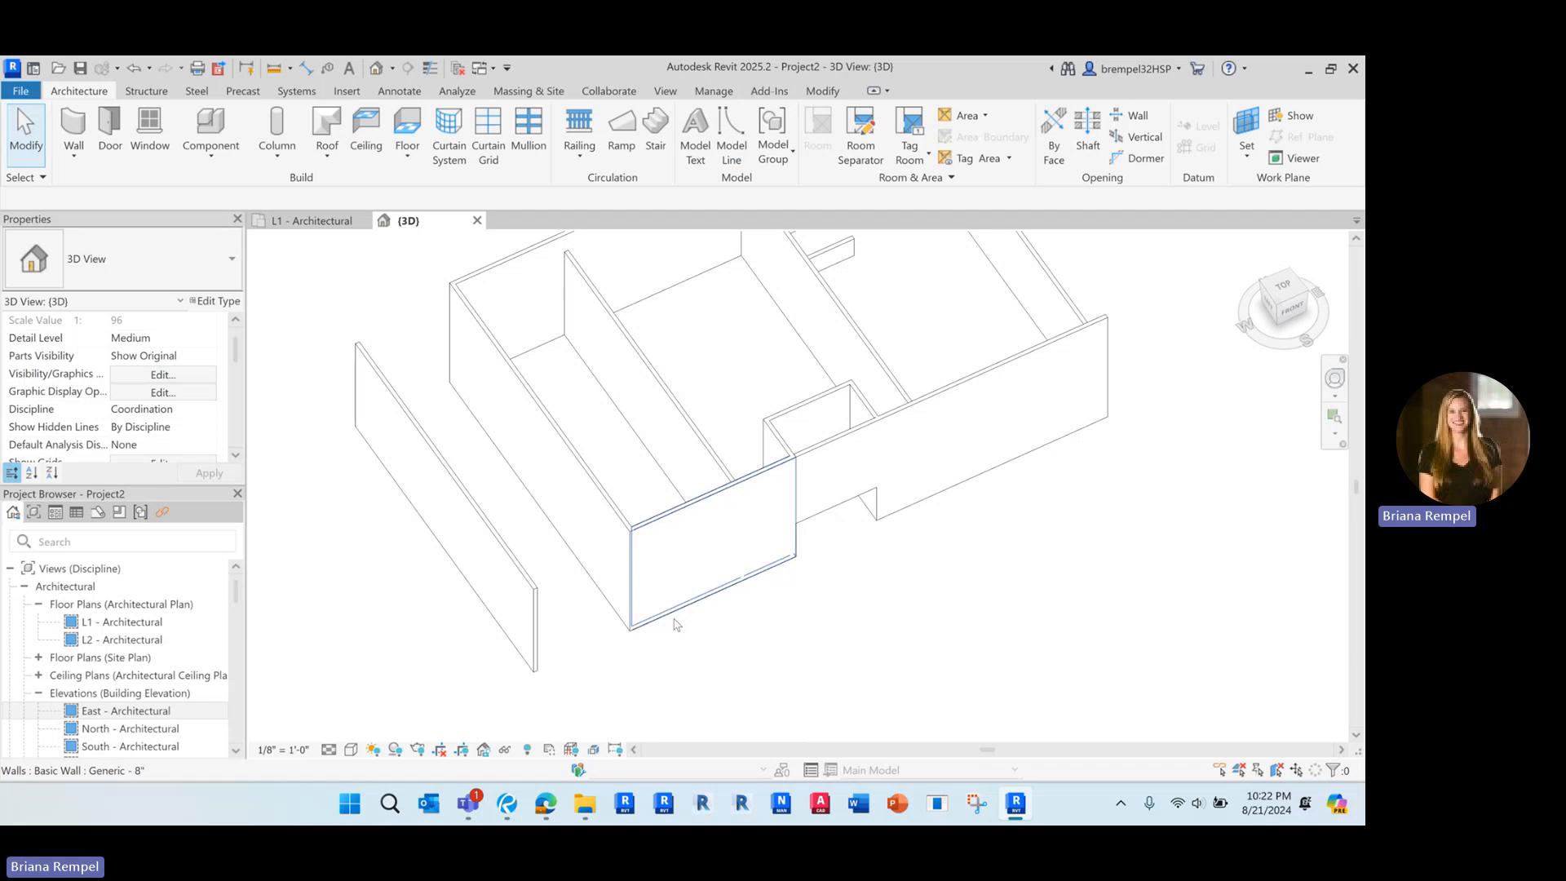
{"action": "scroll", "coordinate": [674, 625], "scroll_direction": "down", "scroll_amount": 3}
Return to the L1 floor plan and select the new floor where its edge overlaps the room's north wall
{"action": "left_click", "coordinate": [326, 221]}
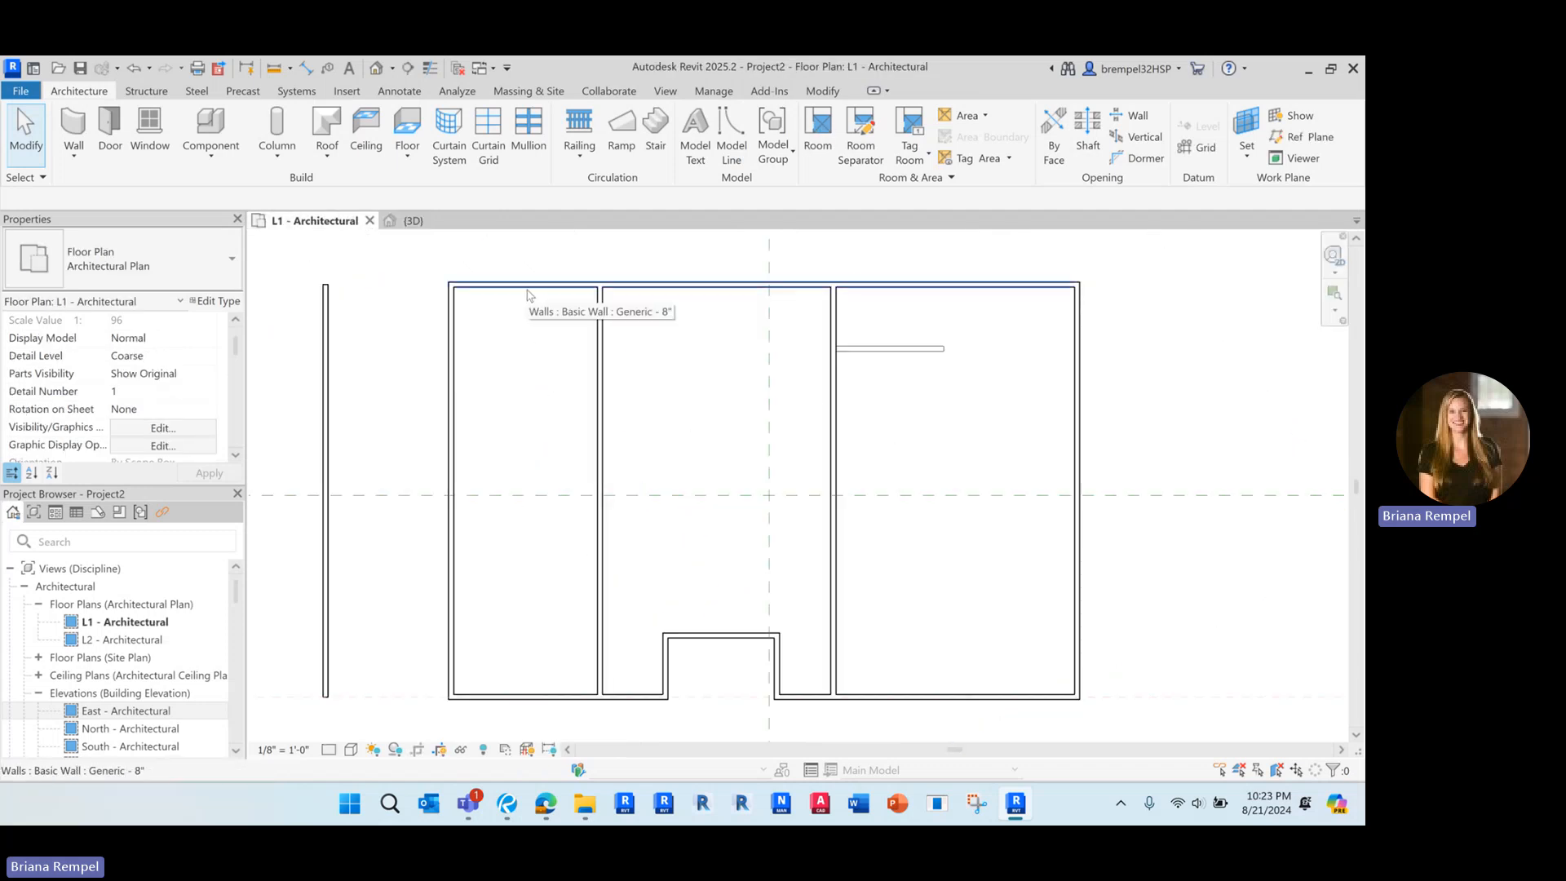
{"action": "key", "text": "Tab"}
{"action": "key", "text": "Tab"}
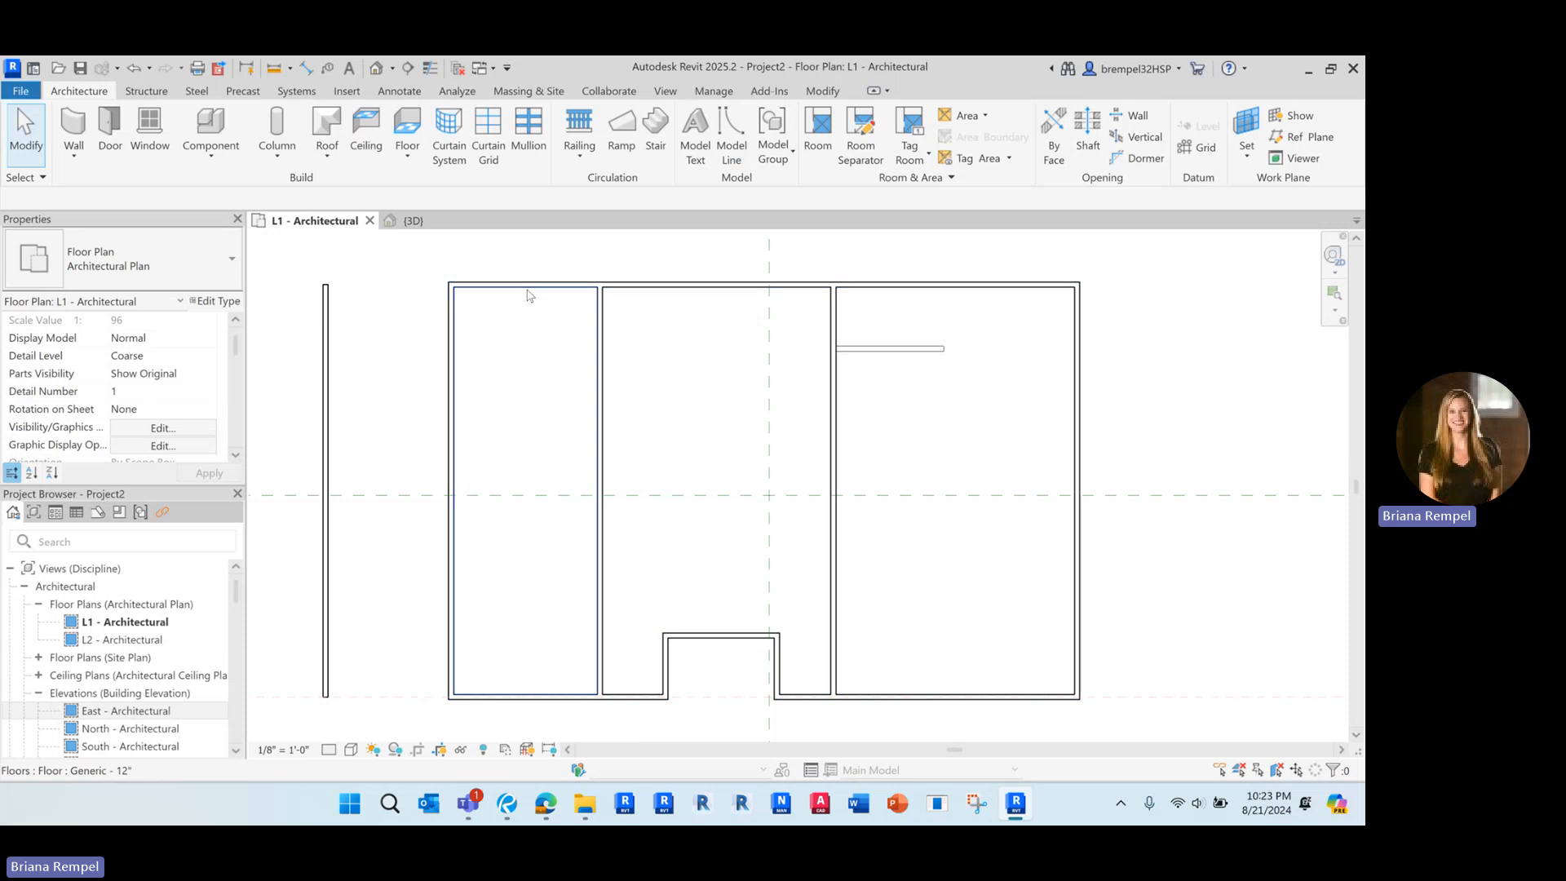
{"action": "left_click", "coordinate": [529, 295]}
{"action": "scroll", "coordinate": [527, 292], "scroll_direction": "up", "scroll_amount": 2}
{"action": "key", "text": "Escape"}
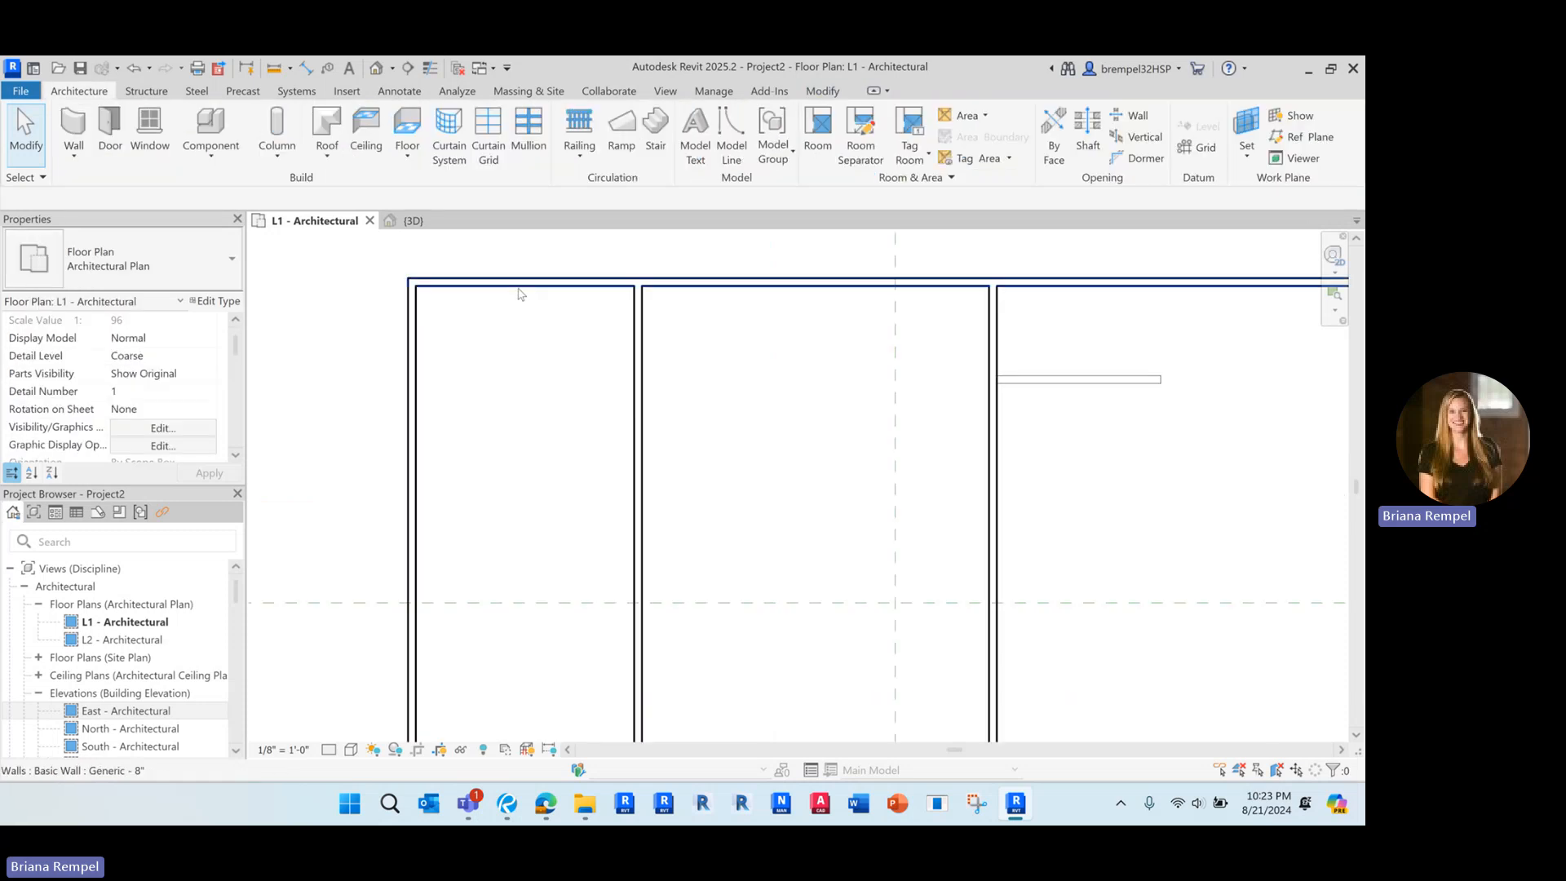
{"action": "scroll", "coordinate": [521, 294], "scroll_direction": "up", "scroll_amount": 2}
{"action": "key", "text": "Tab"}
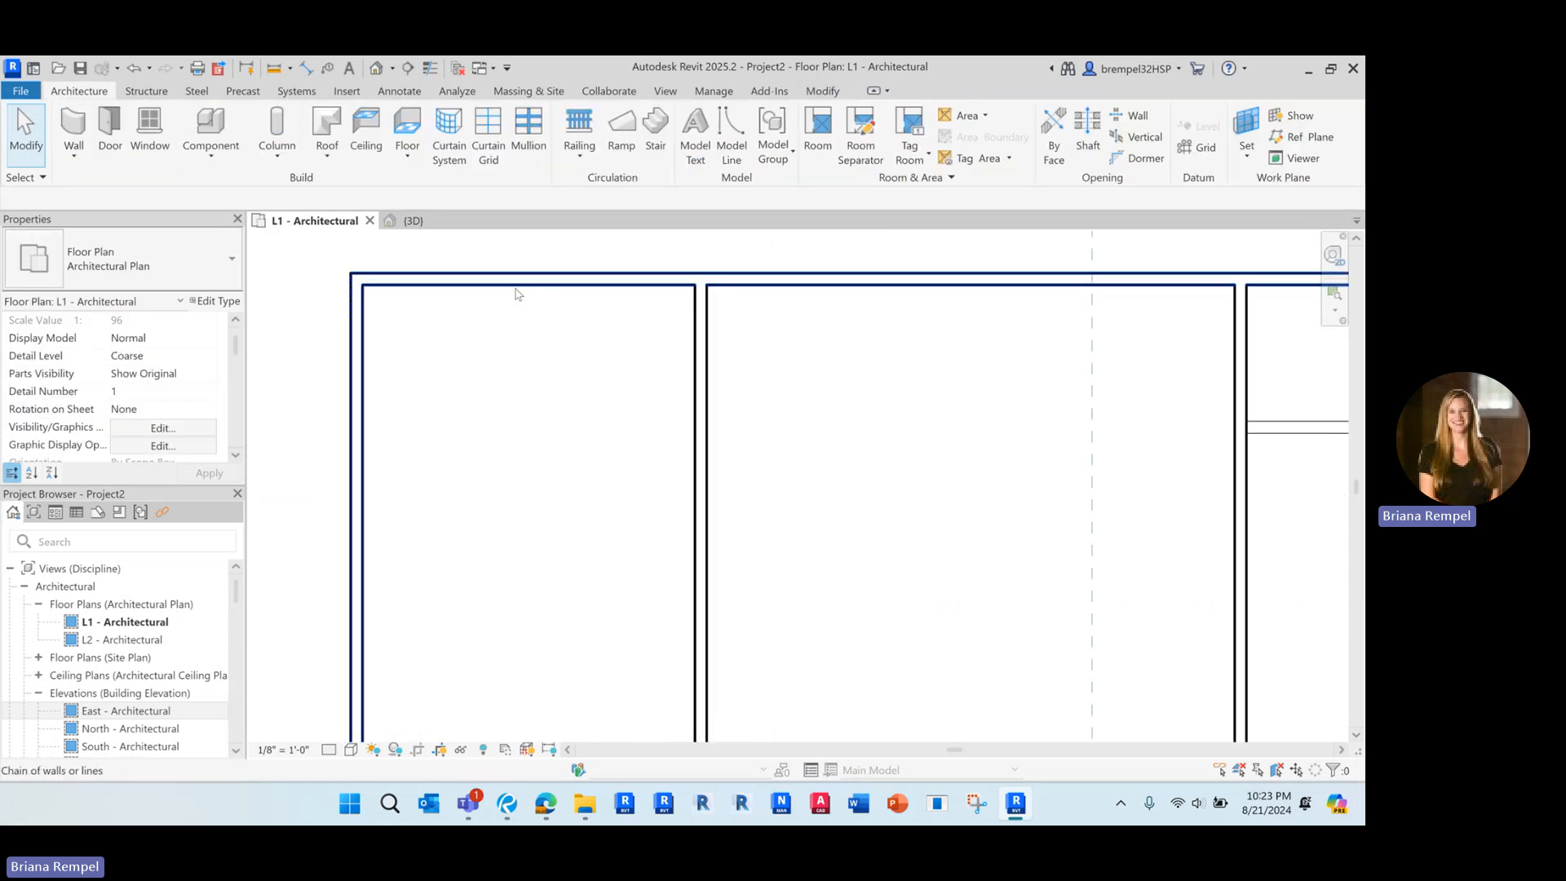
{"action": "key", "text": "Tab"}
{"action": "left_click", "coordinate": [516, 291]}
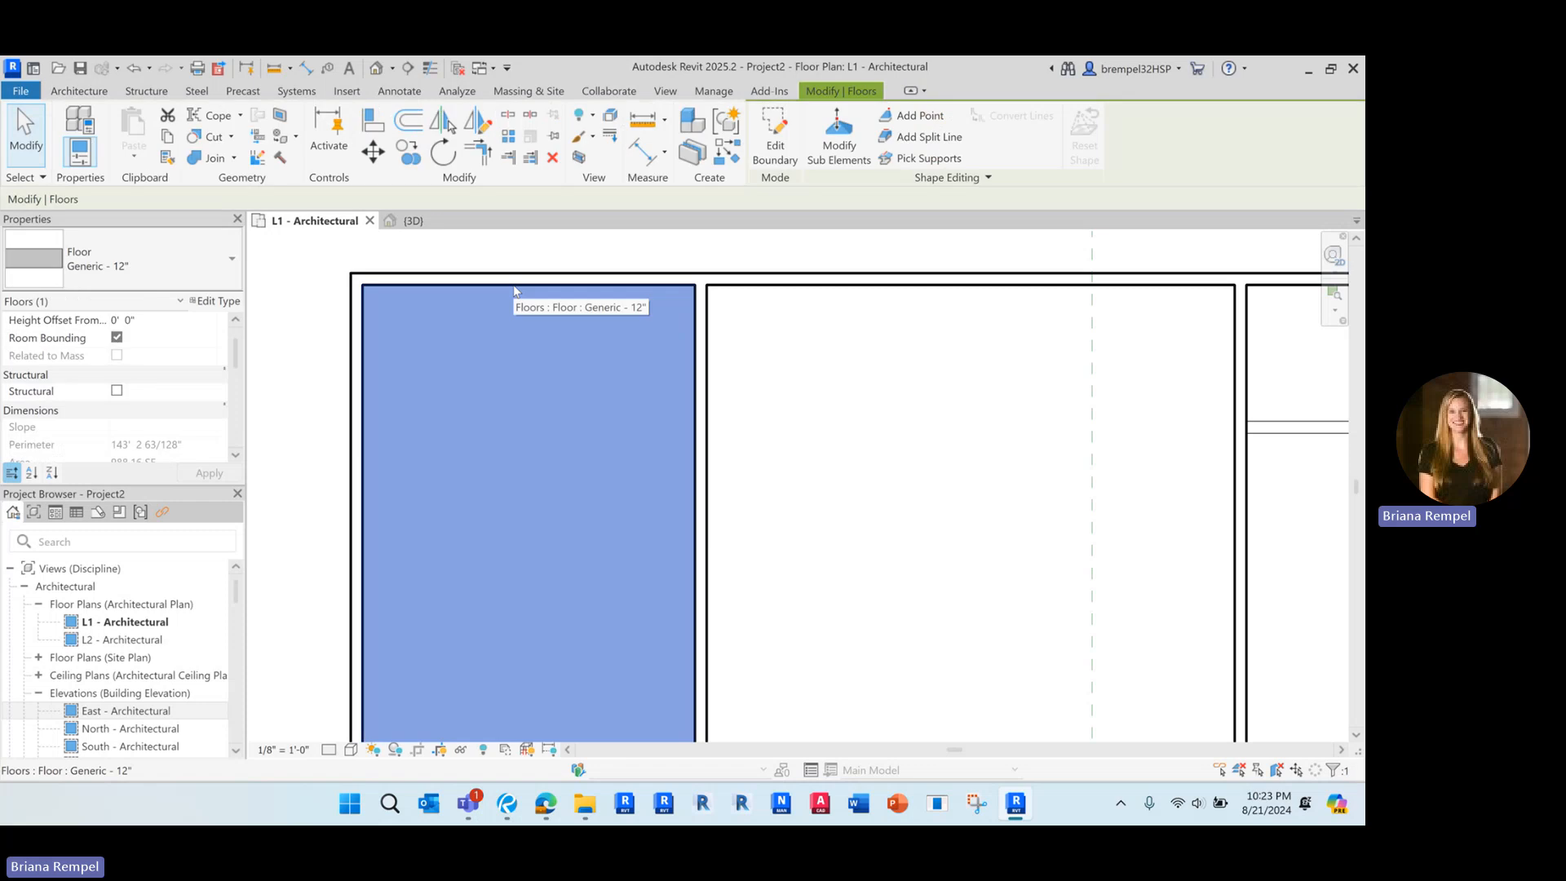
Reselect the floor by cycling past the overlapping north wall edge of the westernmost room, and clear the selection
{"action": "key", "text": "Escape"}
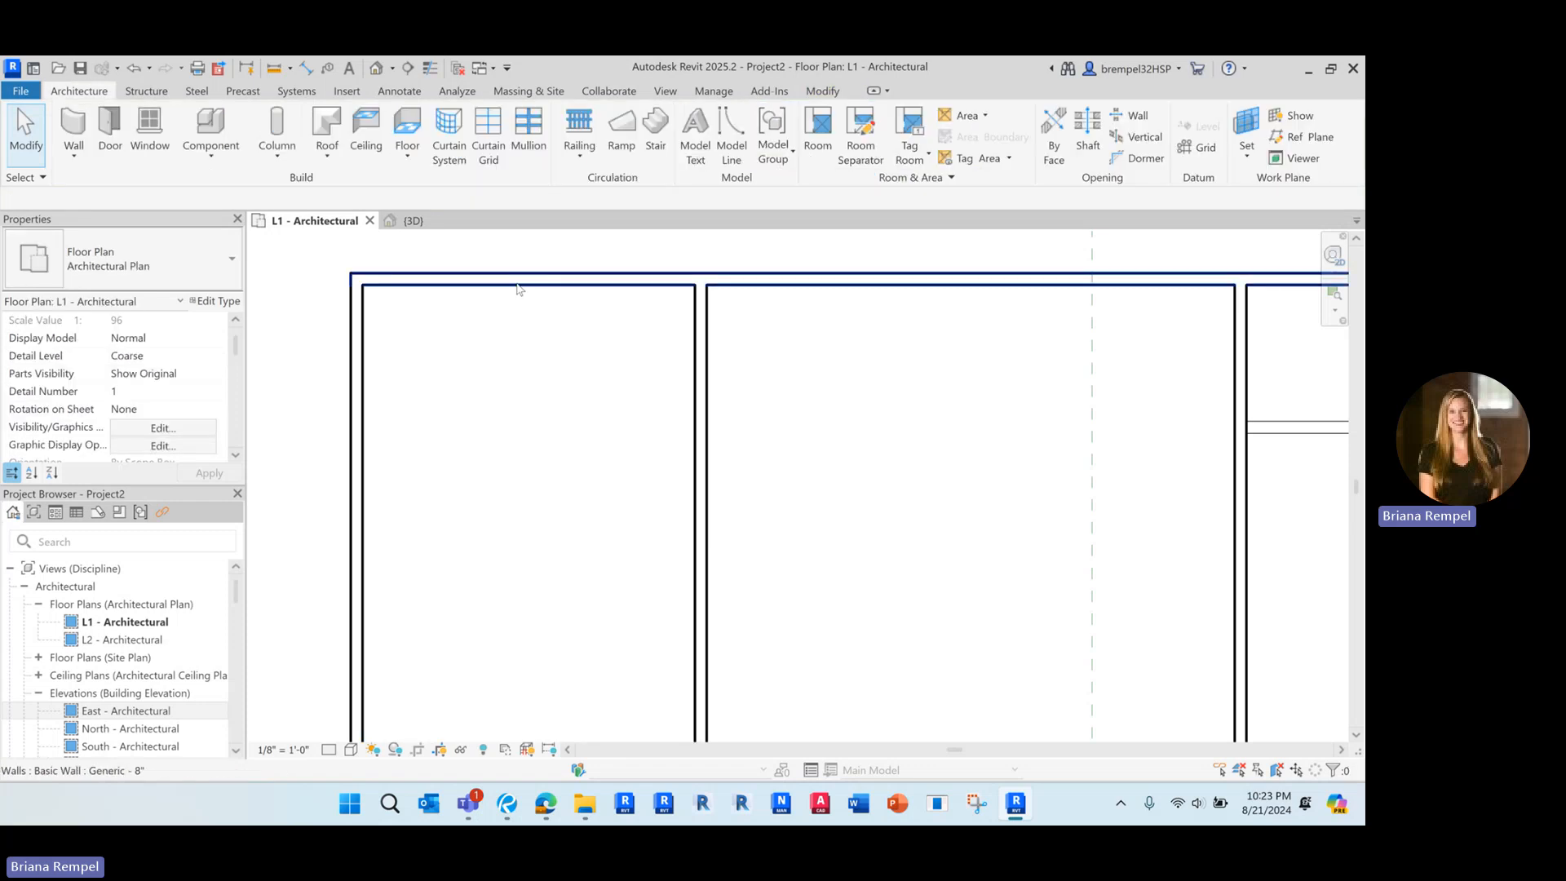
{"action": "key", "text": "Tab"}
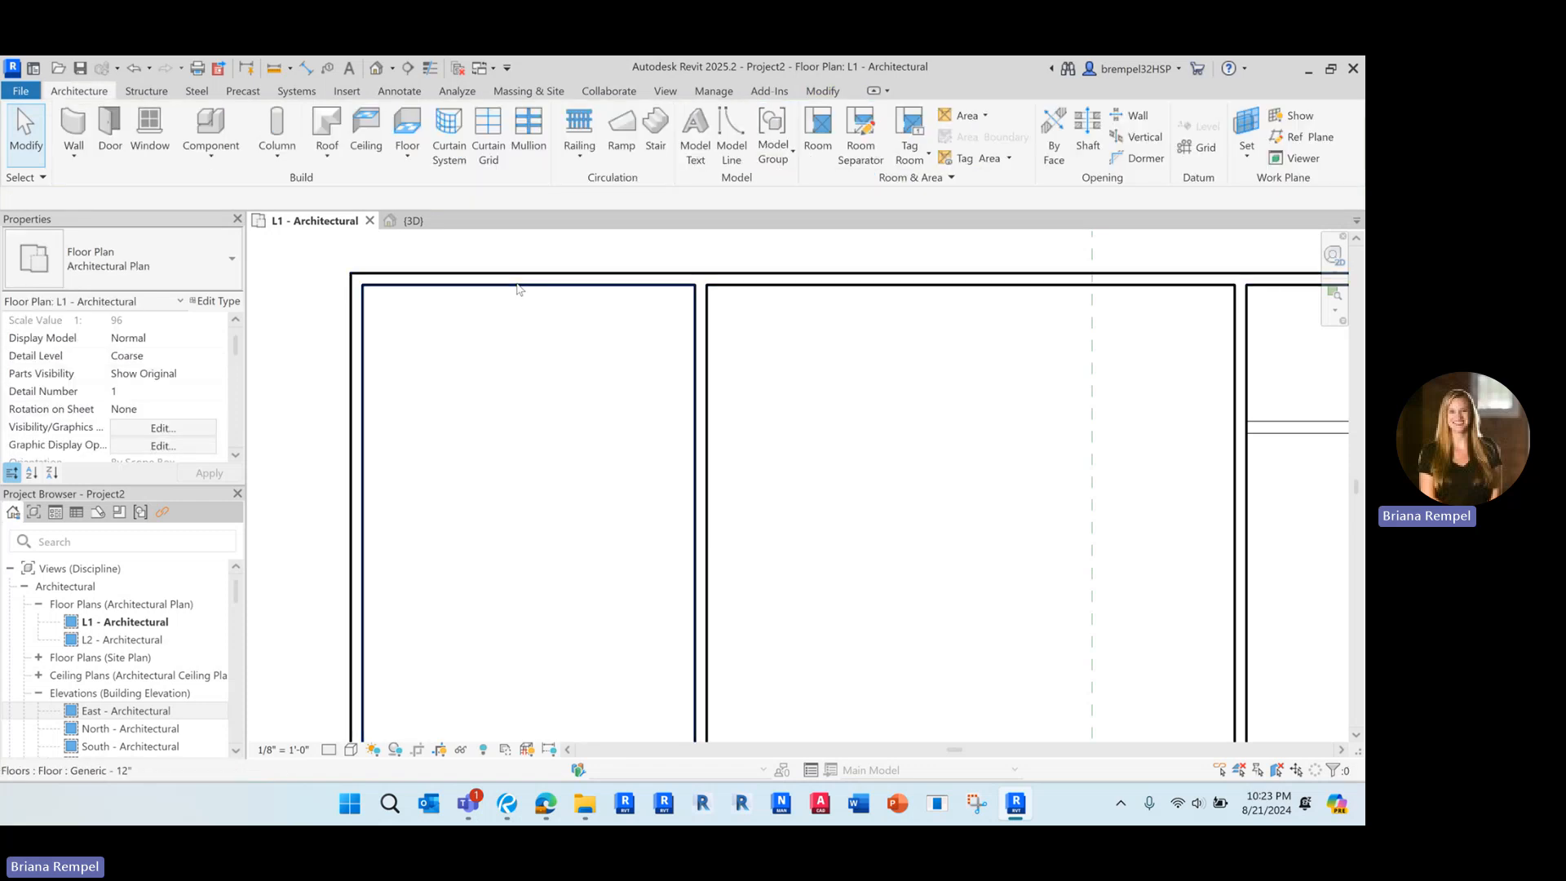
{"action": "left_click", "coordinate": [517, 289]}
{"action": "scroll", "coordinate": [512, 308], "scroll_direction": "down", "scroll_amount": 5}
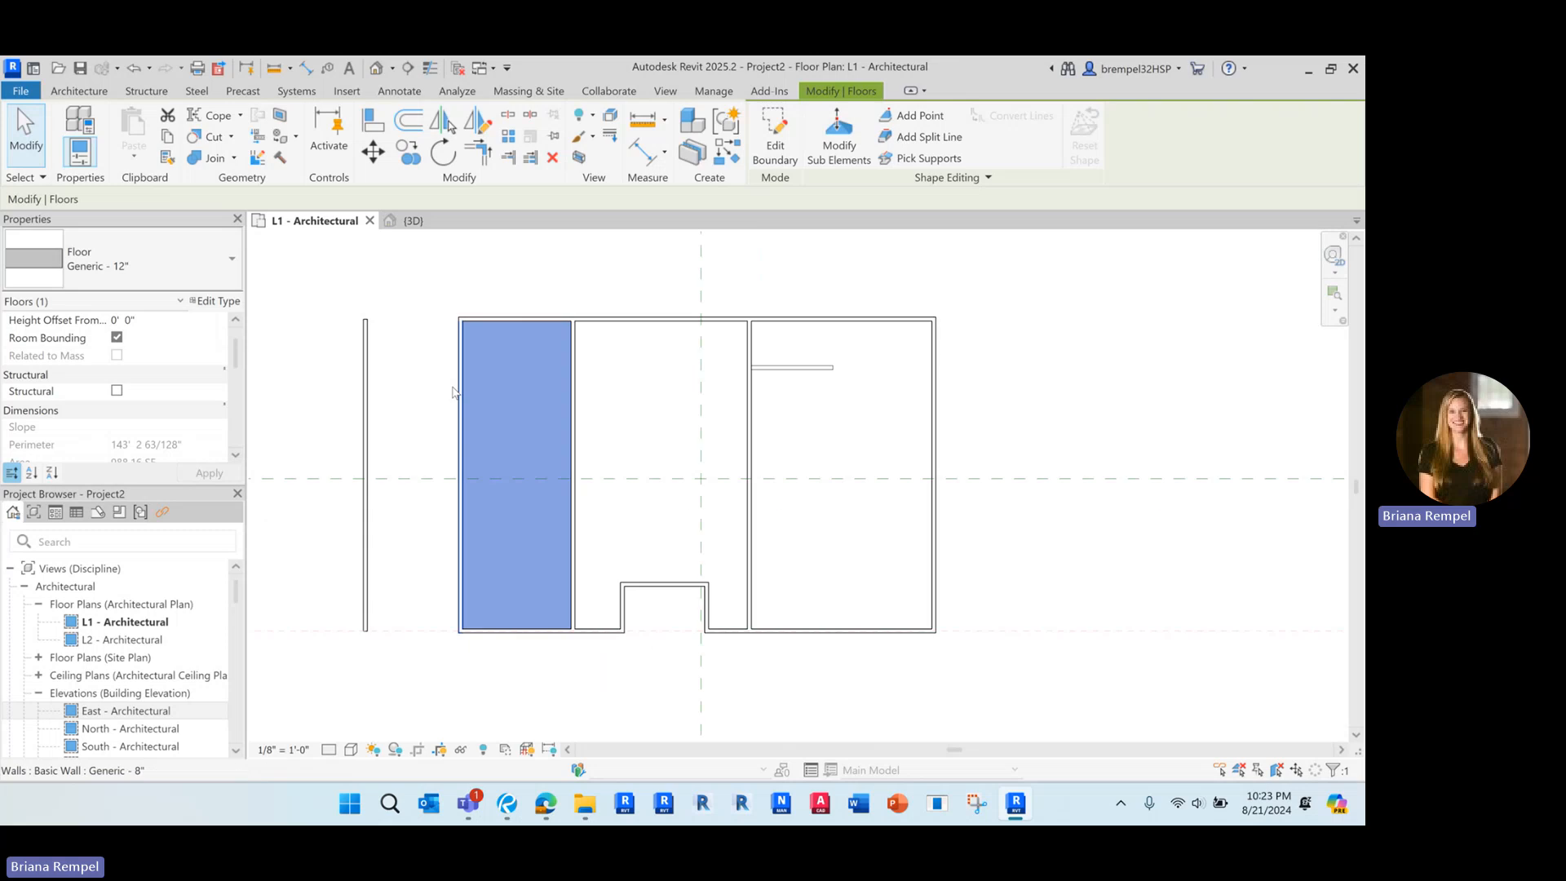
{"action": "left_click", "coordinate": [411, 361]}
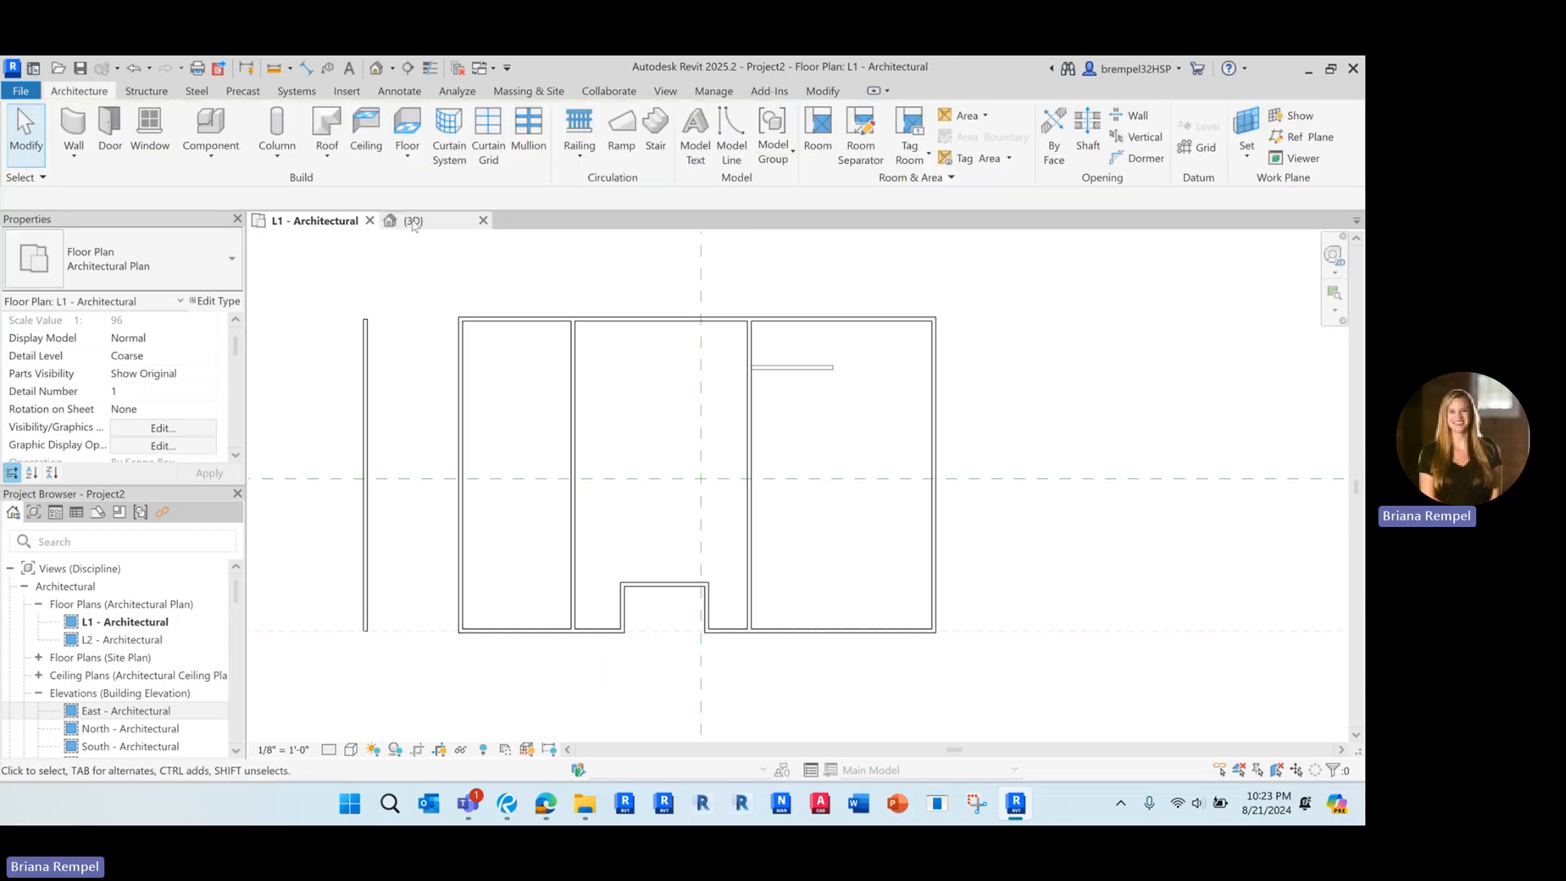
Examine the floor from another angle in the 3D view, select it there and check its extent in the L1 plan
{"action": "left_click", "coordinate": [412, 221]}
{"action": "middle_click_drag", "start_coordinate": [689, 655], "coordinate": [641, 493], "text": "shift"}
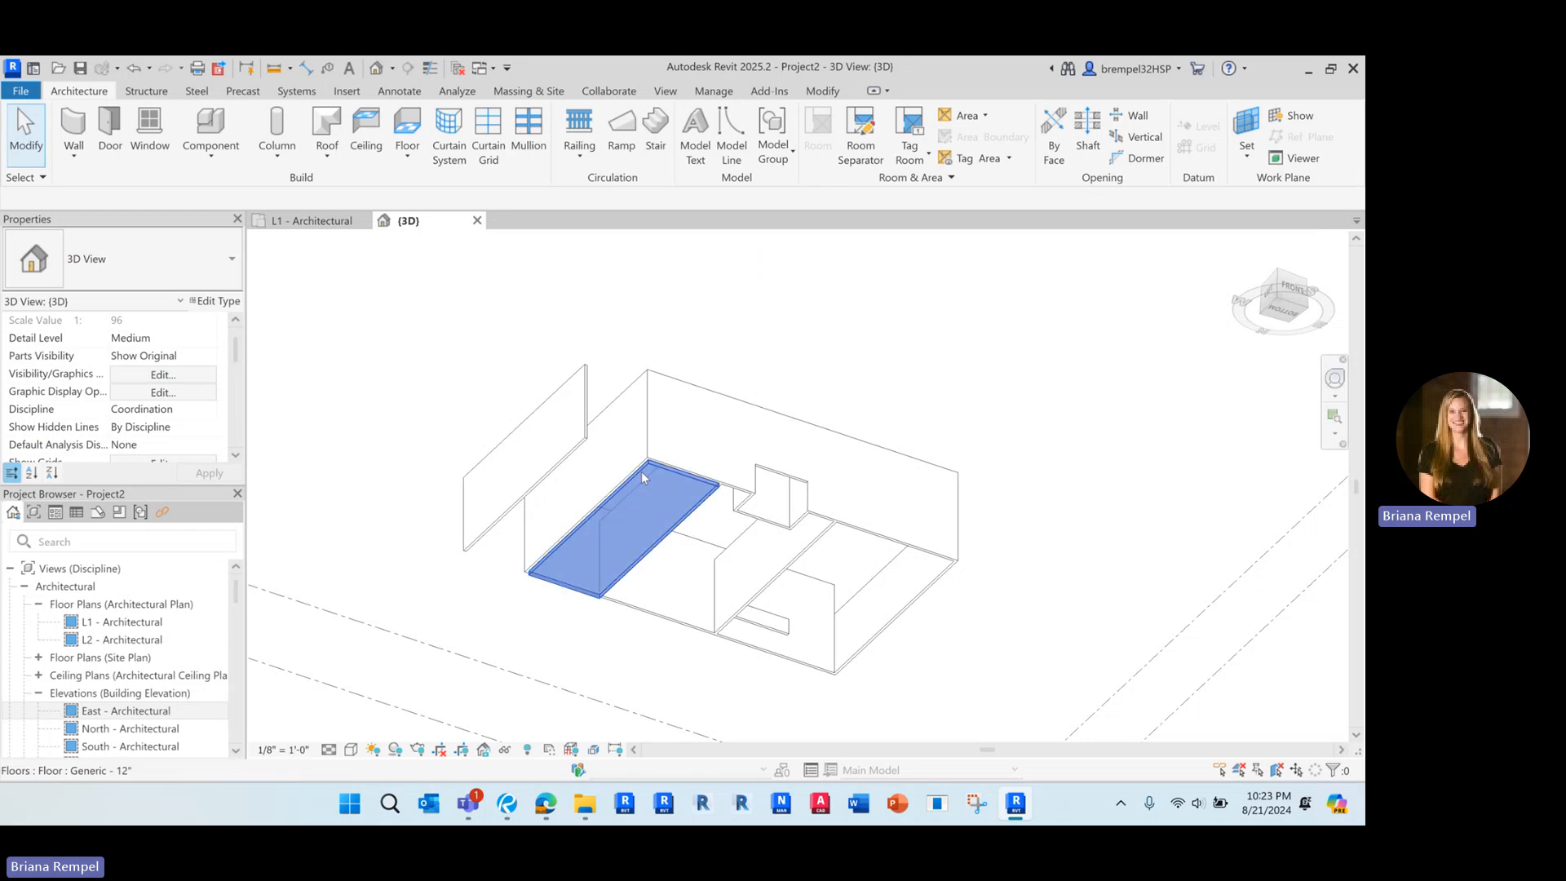
{"action": "left_click", "coordinate": [641, 471]}
{"action": "left_click", "coordinate": [287, 221]}
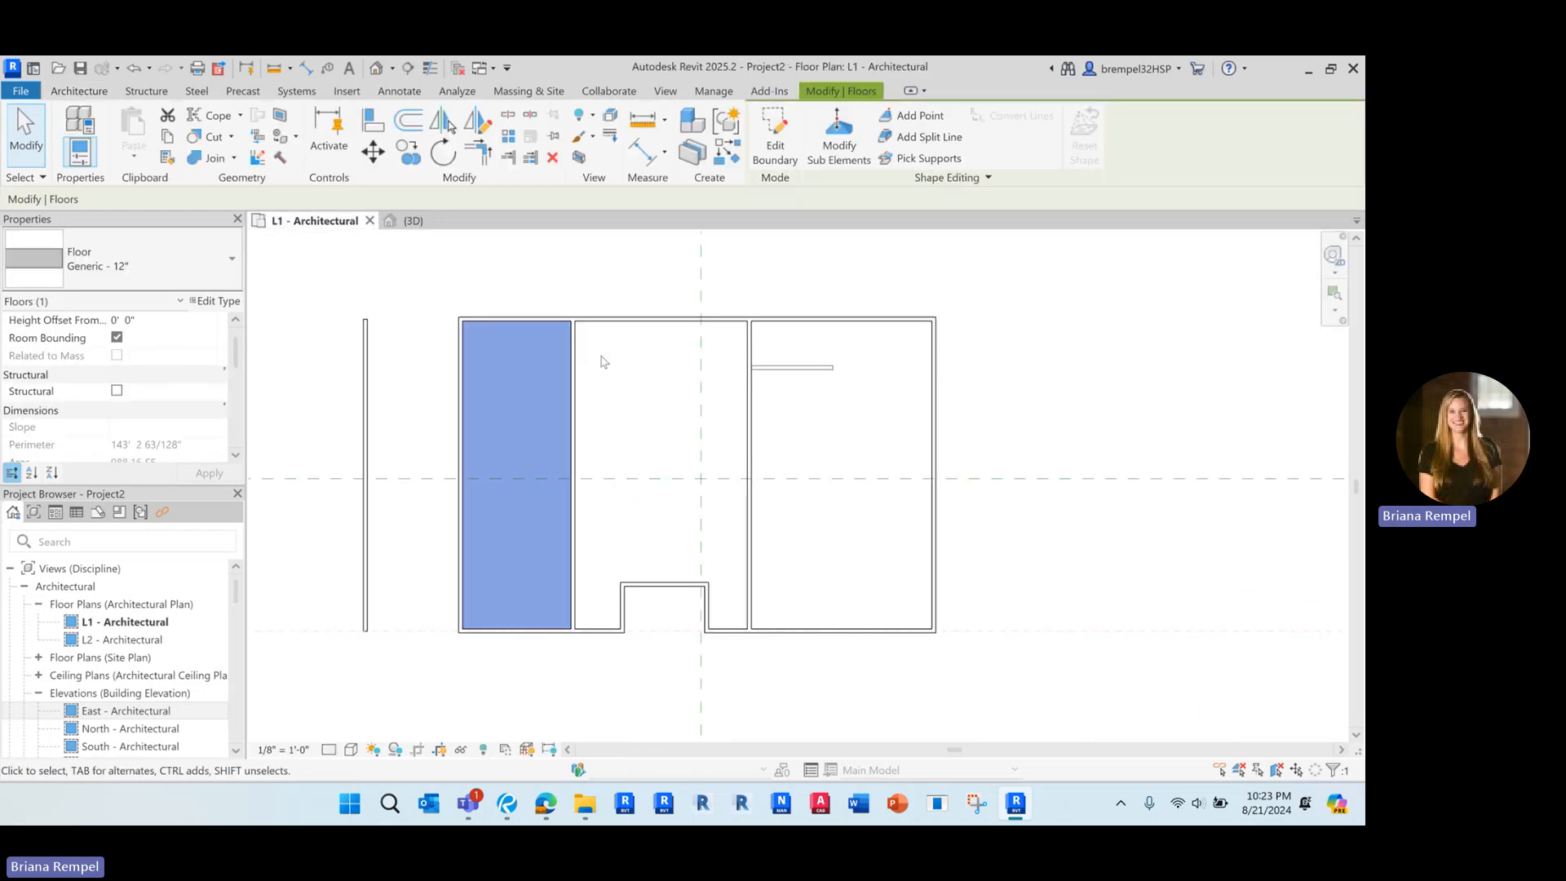
{"action": "left_click", "coordinate": [601, 356]}
Draw a west-east section across the northern part of the building, looking north, and set its type to Working Section
{"action": "left_click", "coordinate": [408, 68]}
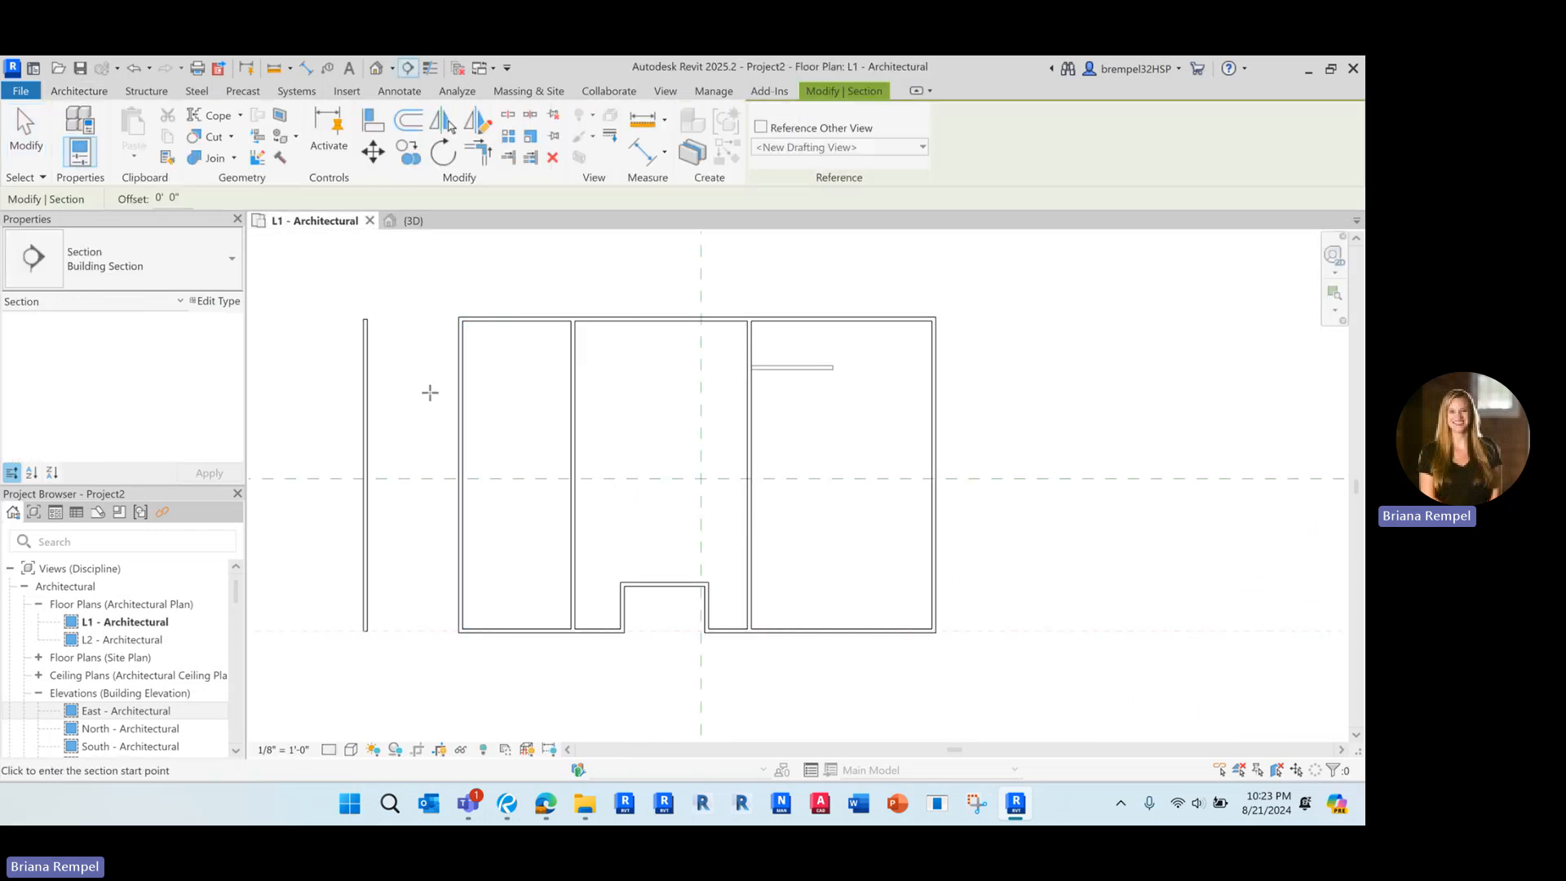
{"action": "left_click", "coordinate": [418, 396]}
{"action": "left_click", "coordinate": [968, 397]}
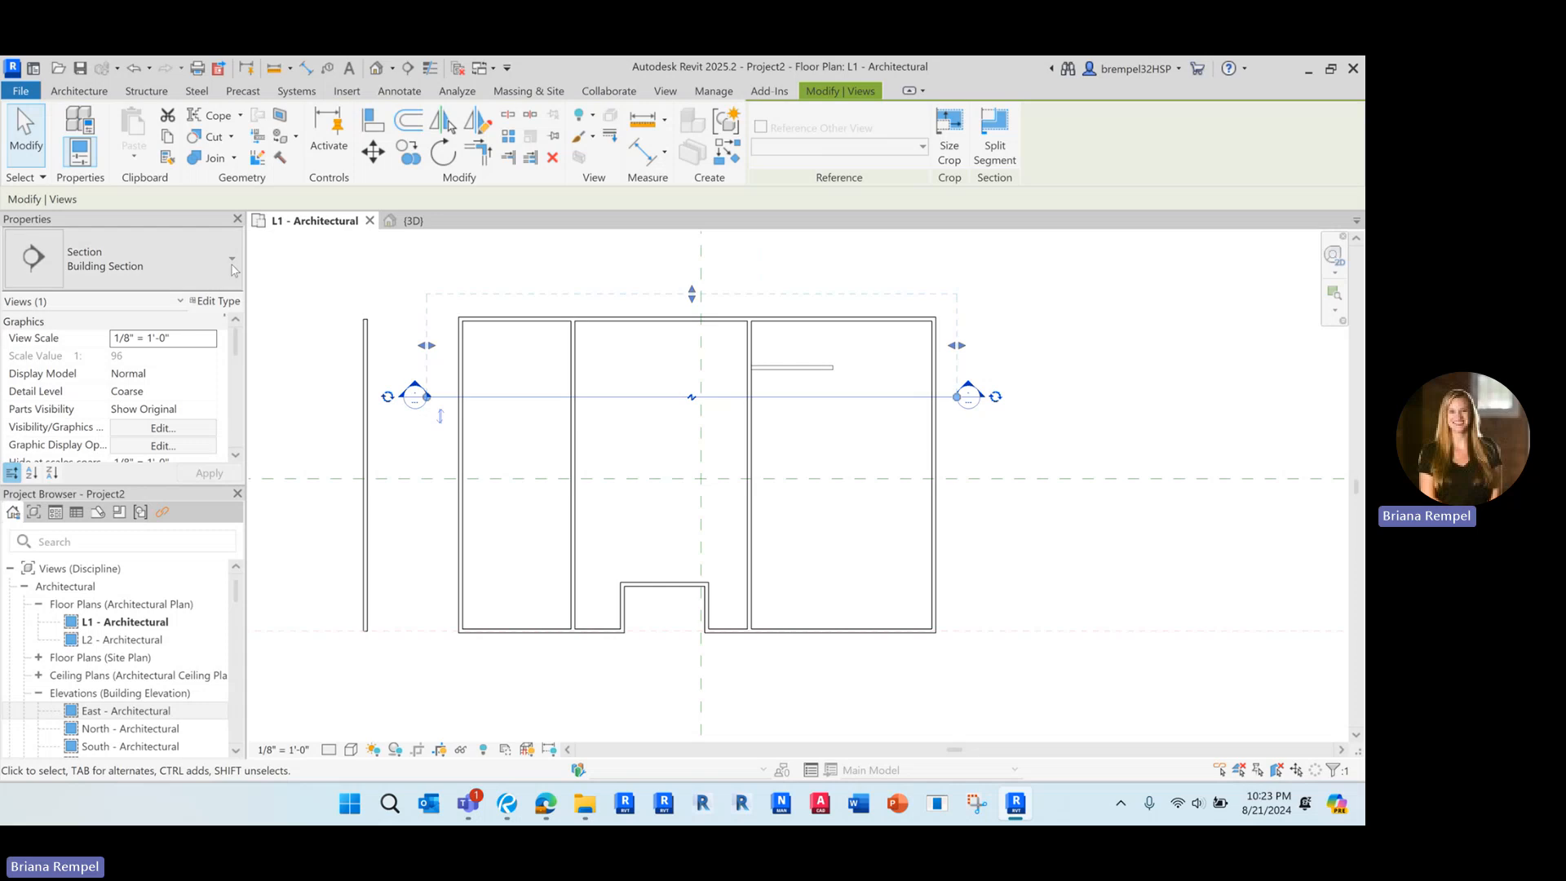
{"action": "left_click", "coordinate": [122, 258]}
{"action": "left_click", "coordinate": [66, 473]}
{"action": "left_click", "coordinate": [512, 422]}
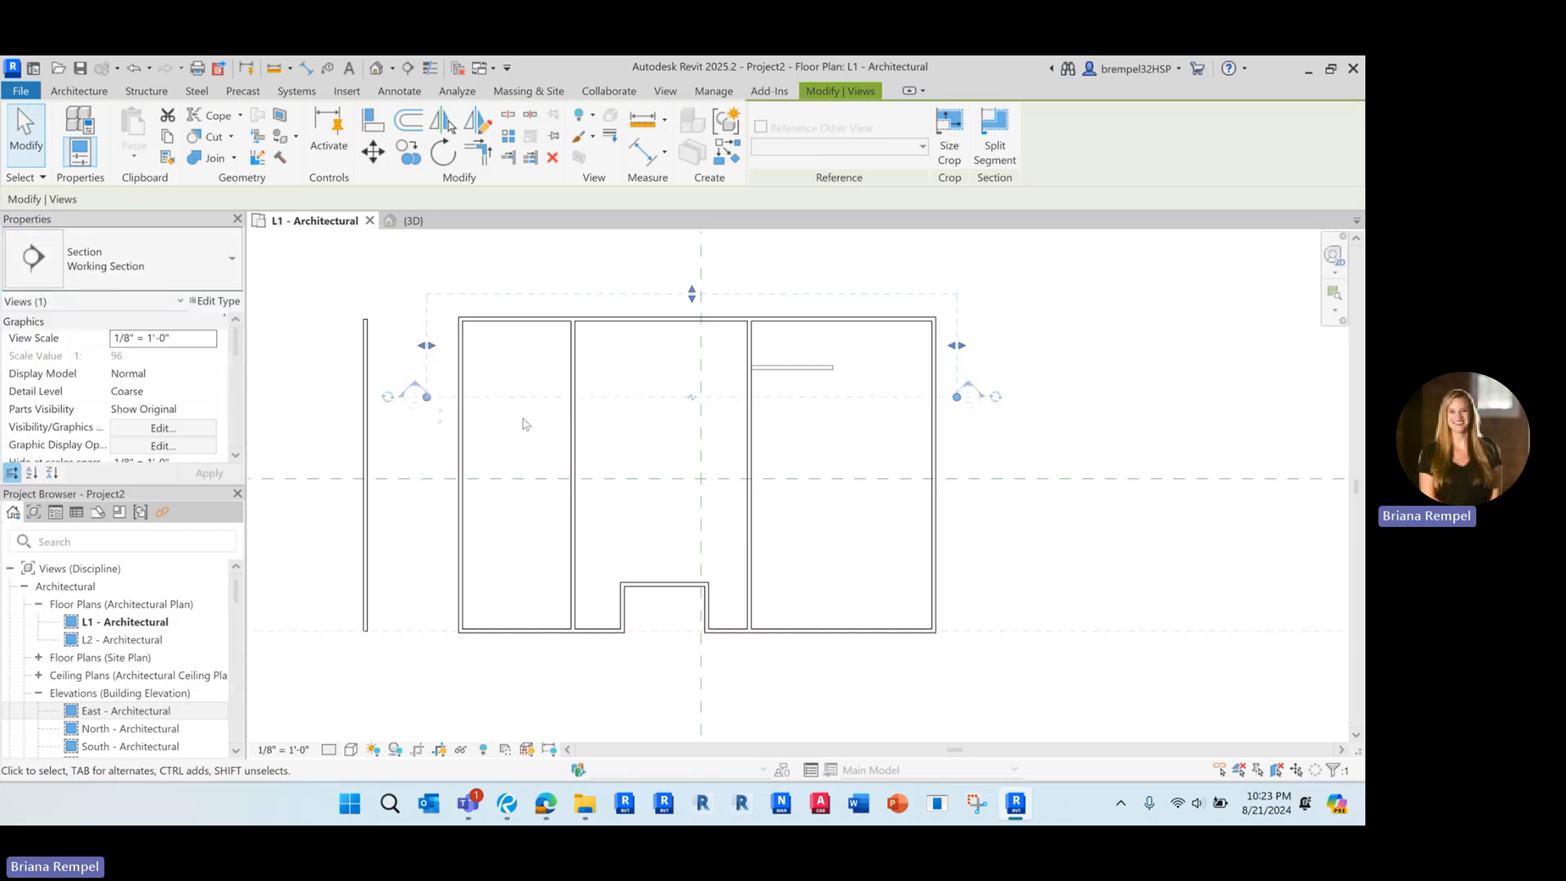
Open the new section's view and select the floor there to examine how it sits relative to level L1
{"action": "right_click", "coordinate": [507, 406]}
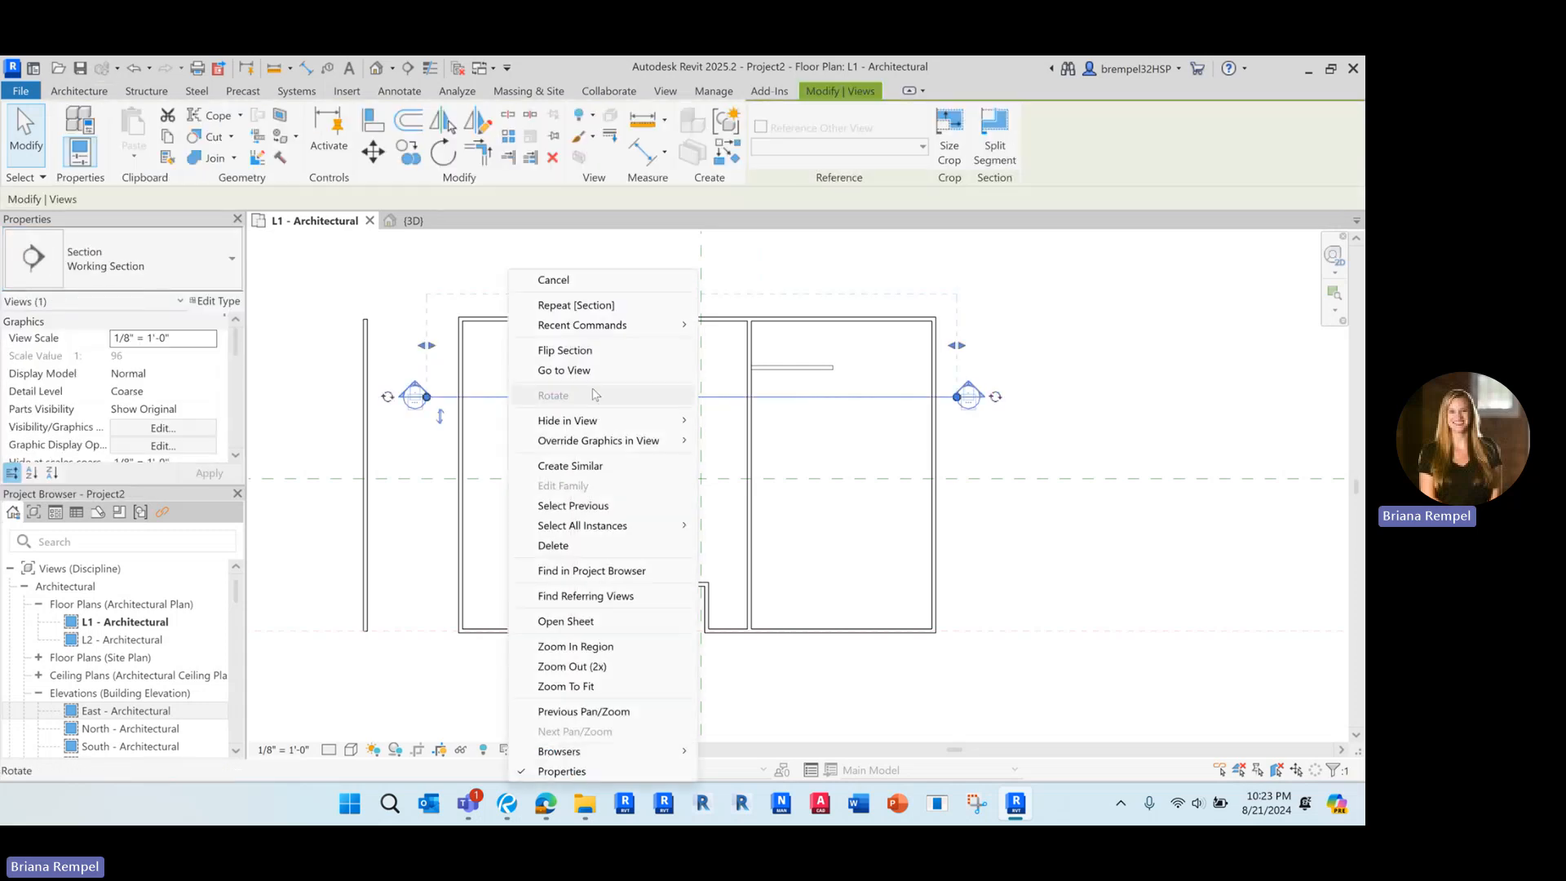
{"action": "left_click", "coordinate": [562, 370]}
{"action": "left_click", "coordinate": [571, 583]}
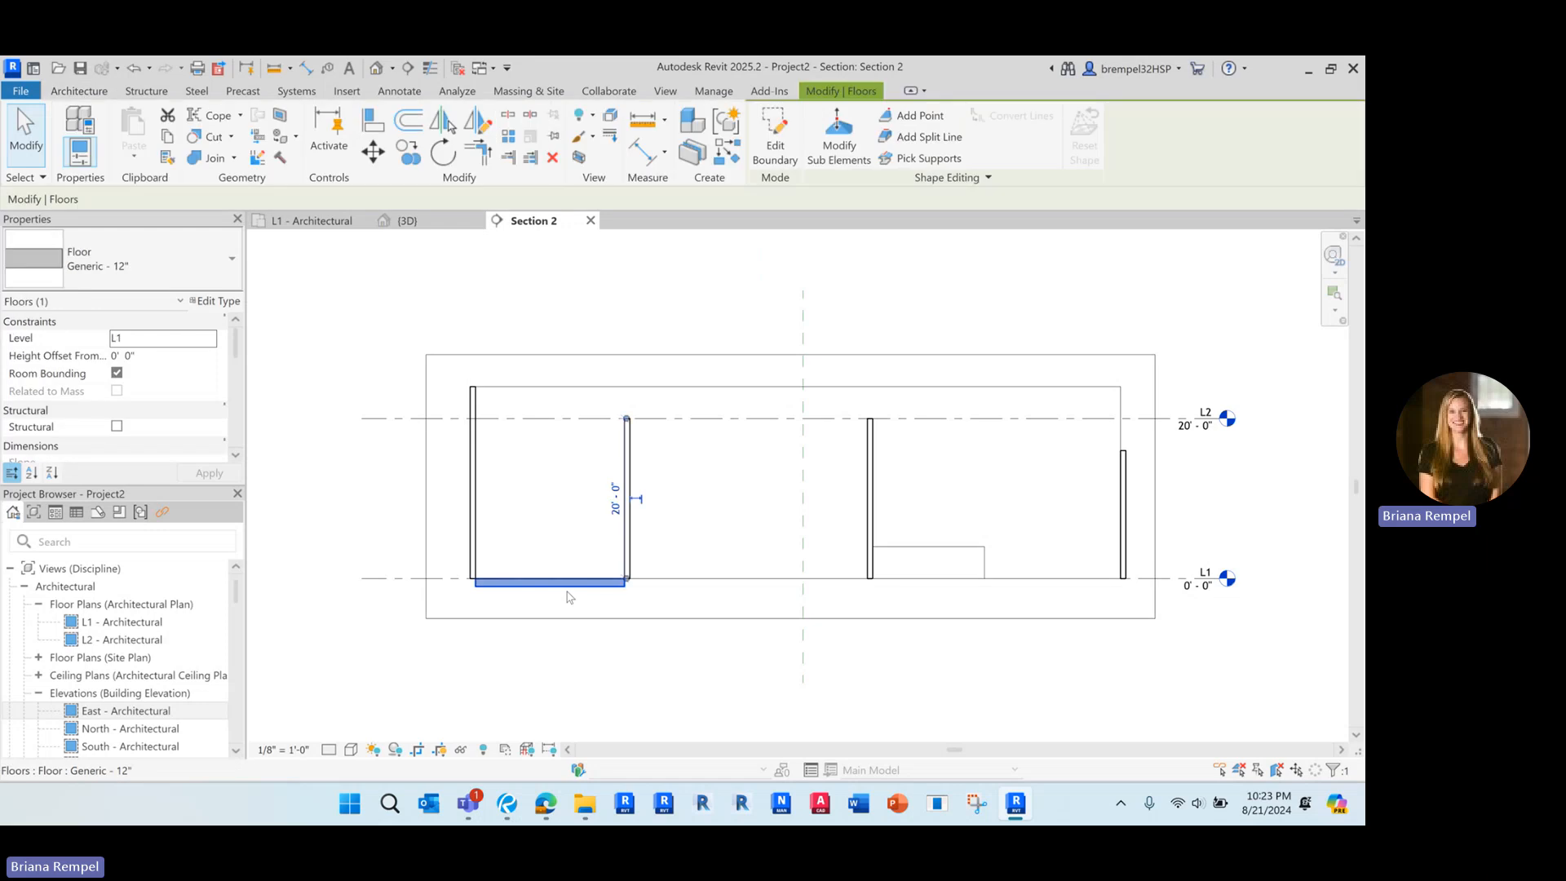
{"action": "scroll", "coordinate": [569, 596], "scroll_direction": "up", "scroll_amount": 3}
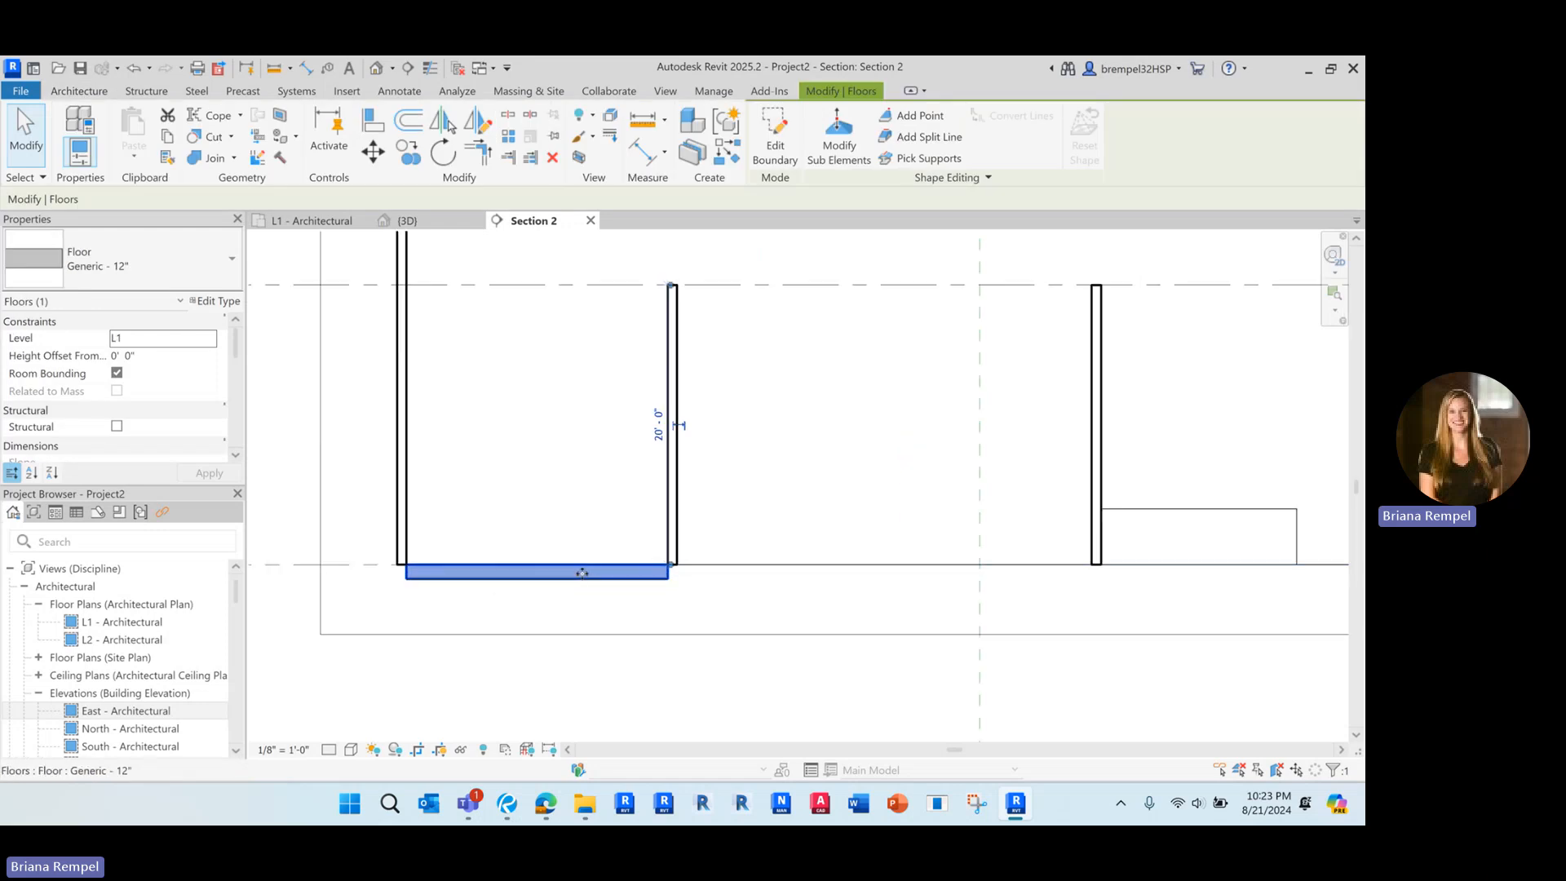
{"action": "scroll", "coordinate": [608, 457], "scroll_direction": "down", "scroll_amount": 2}
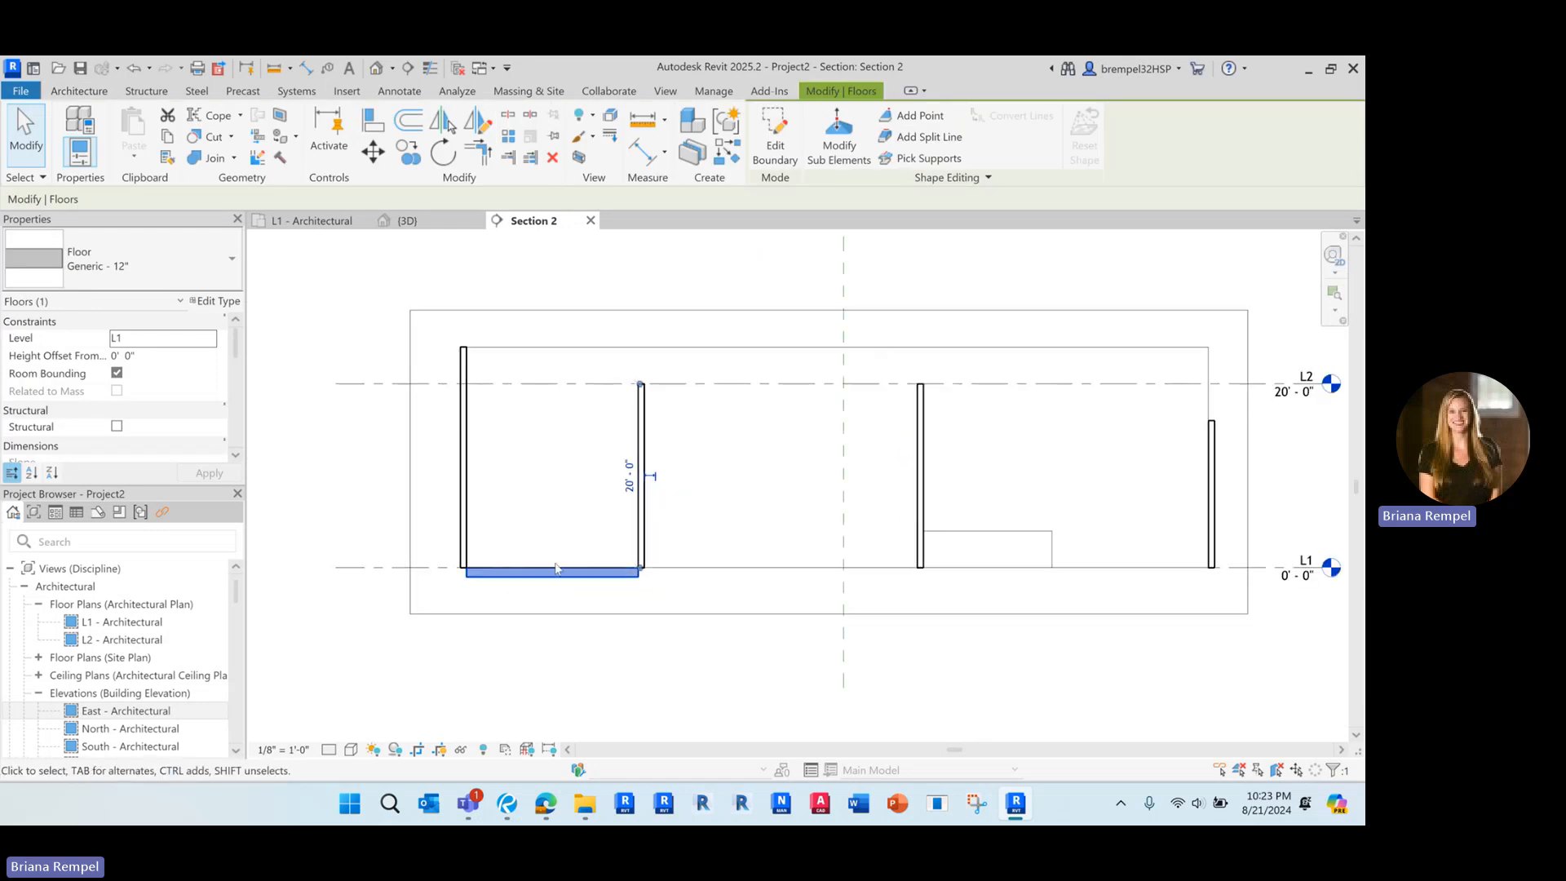
Edit the floor's boundary in the L1 - Architectural plan, moving its south line about 17' 4" north, and finish the sketch
{"action": "left_click", "coordinate": [775, 147]}
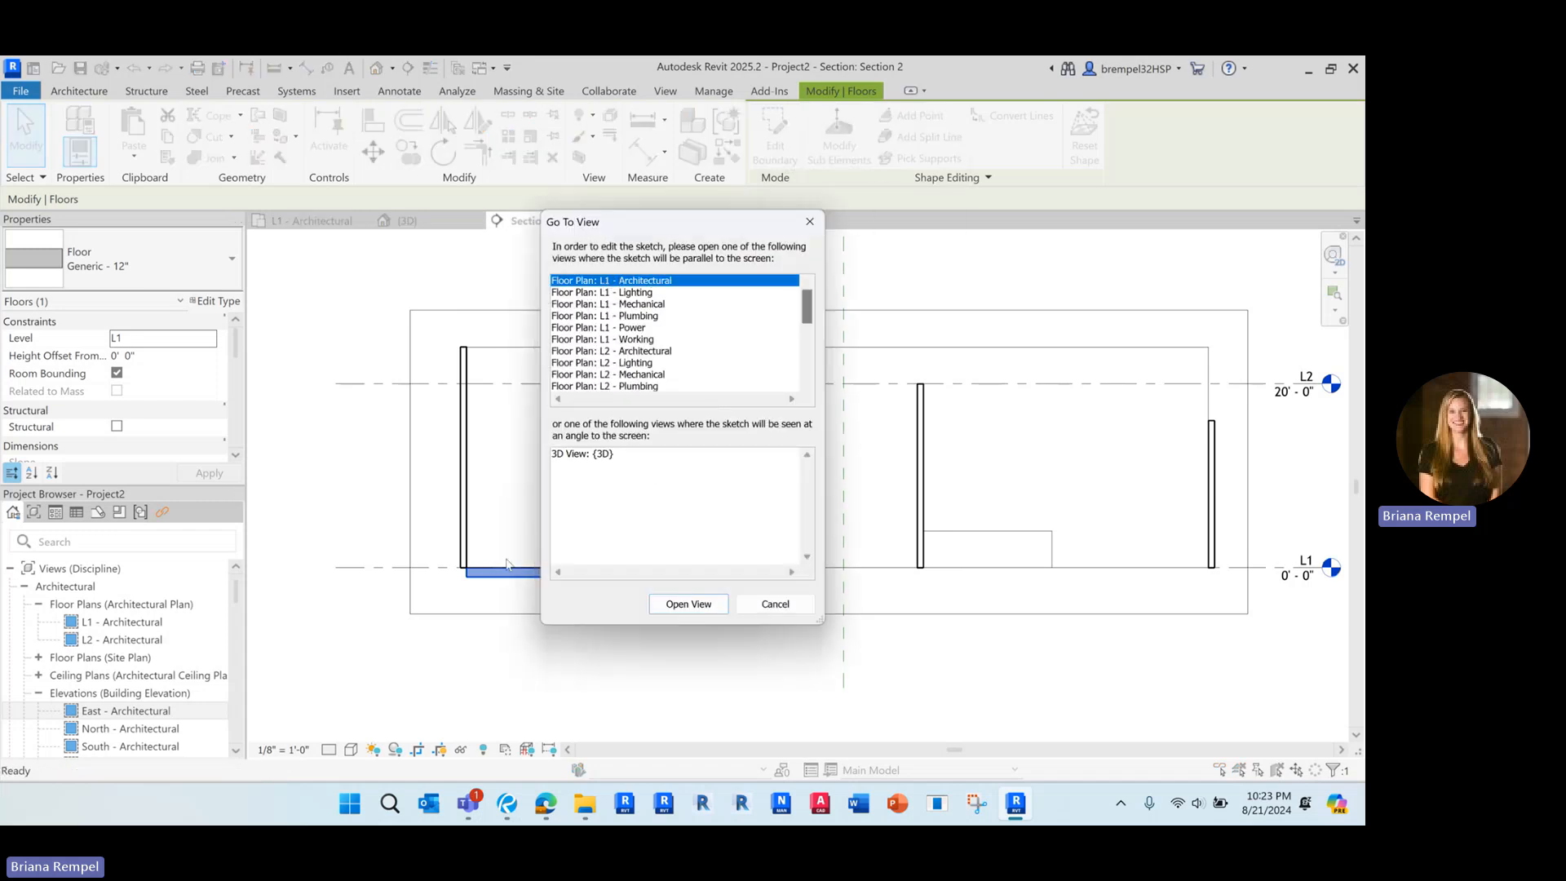
{"action": "left_click", "coordinate": [700, 604]}
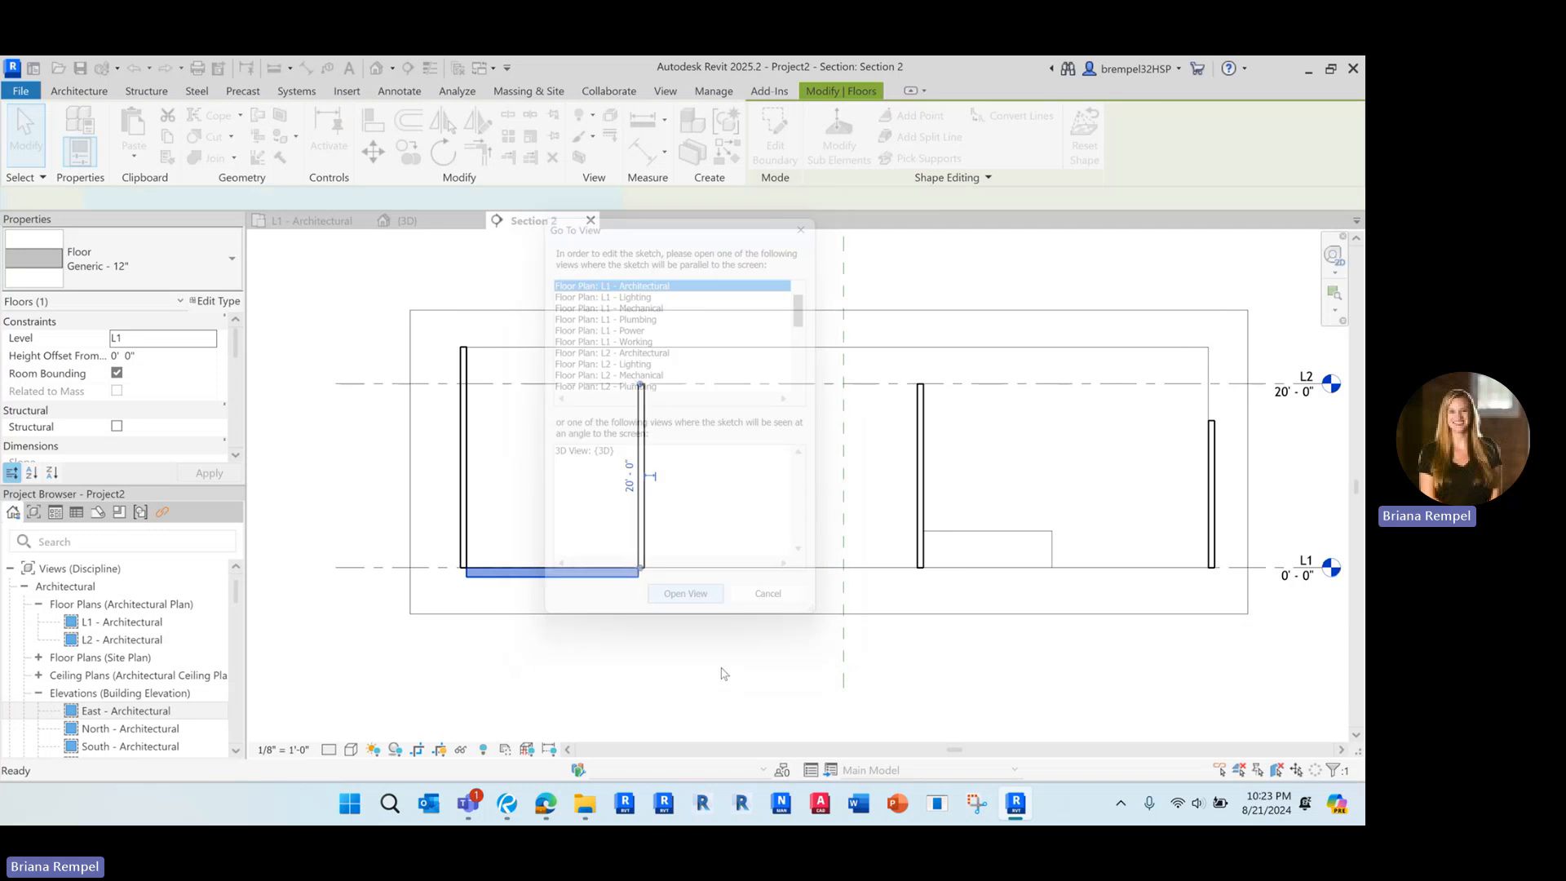
{"action": "scroll", "coordinate": [488, 442], "scroll_direction": "up", "scroll_amount": 2}
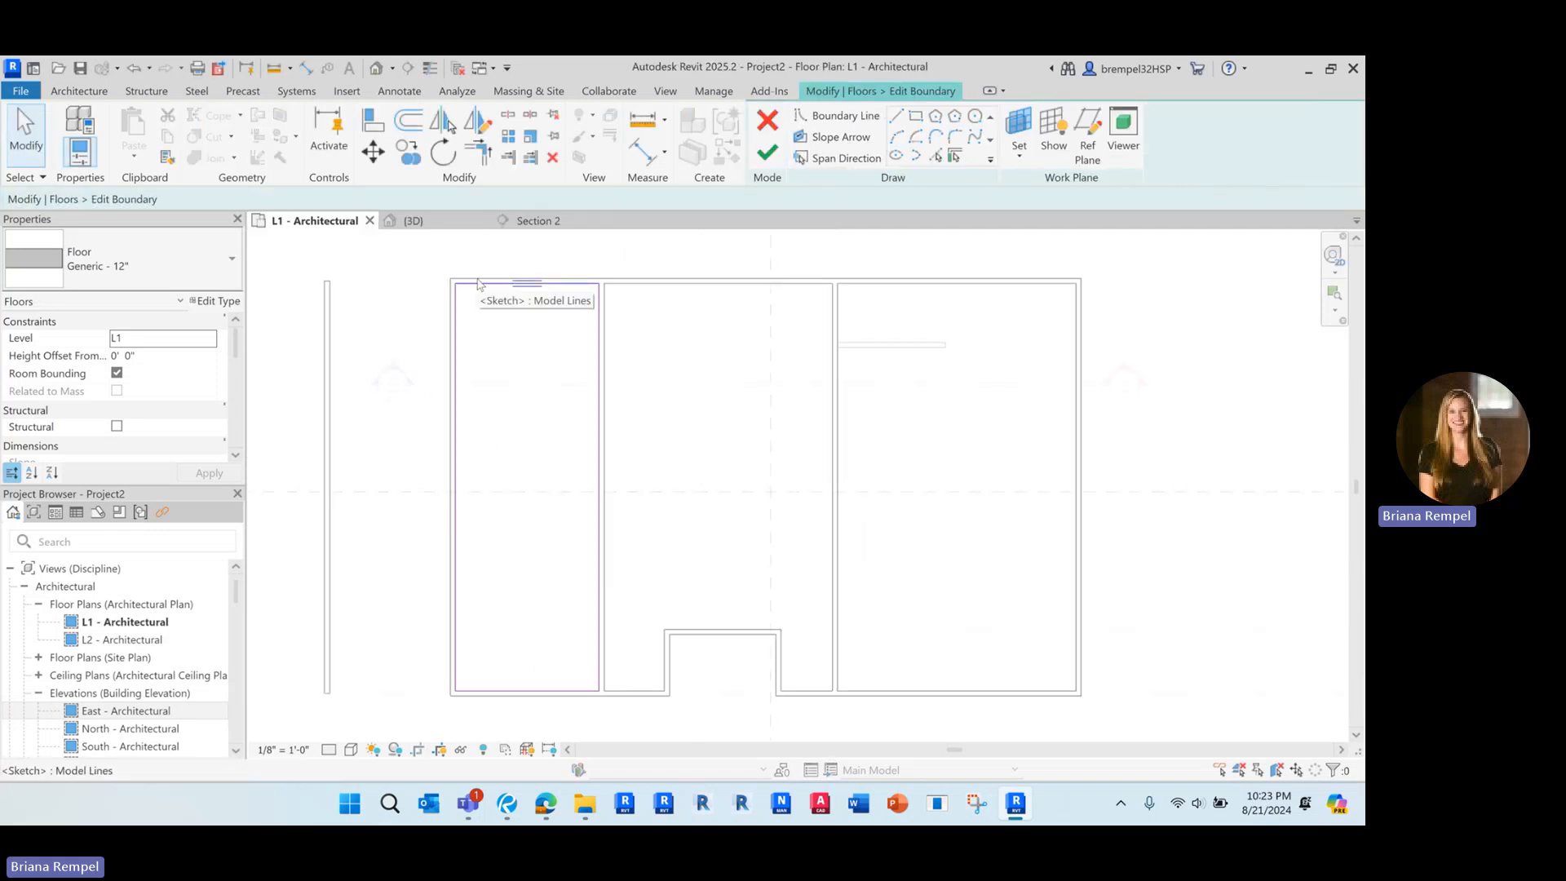
{"action": "left_click", "coordinate": [518, 691]}
{"action": "left_click_drag", "start_coordinate": [518, 690], "coordinate": [518, 558]}
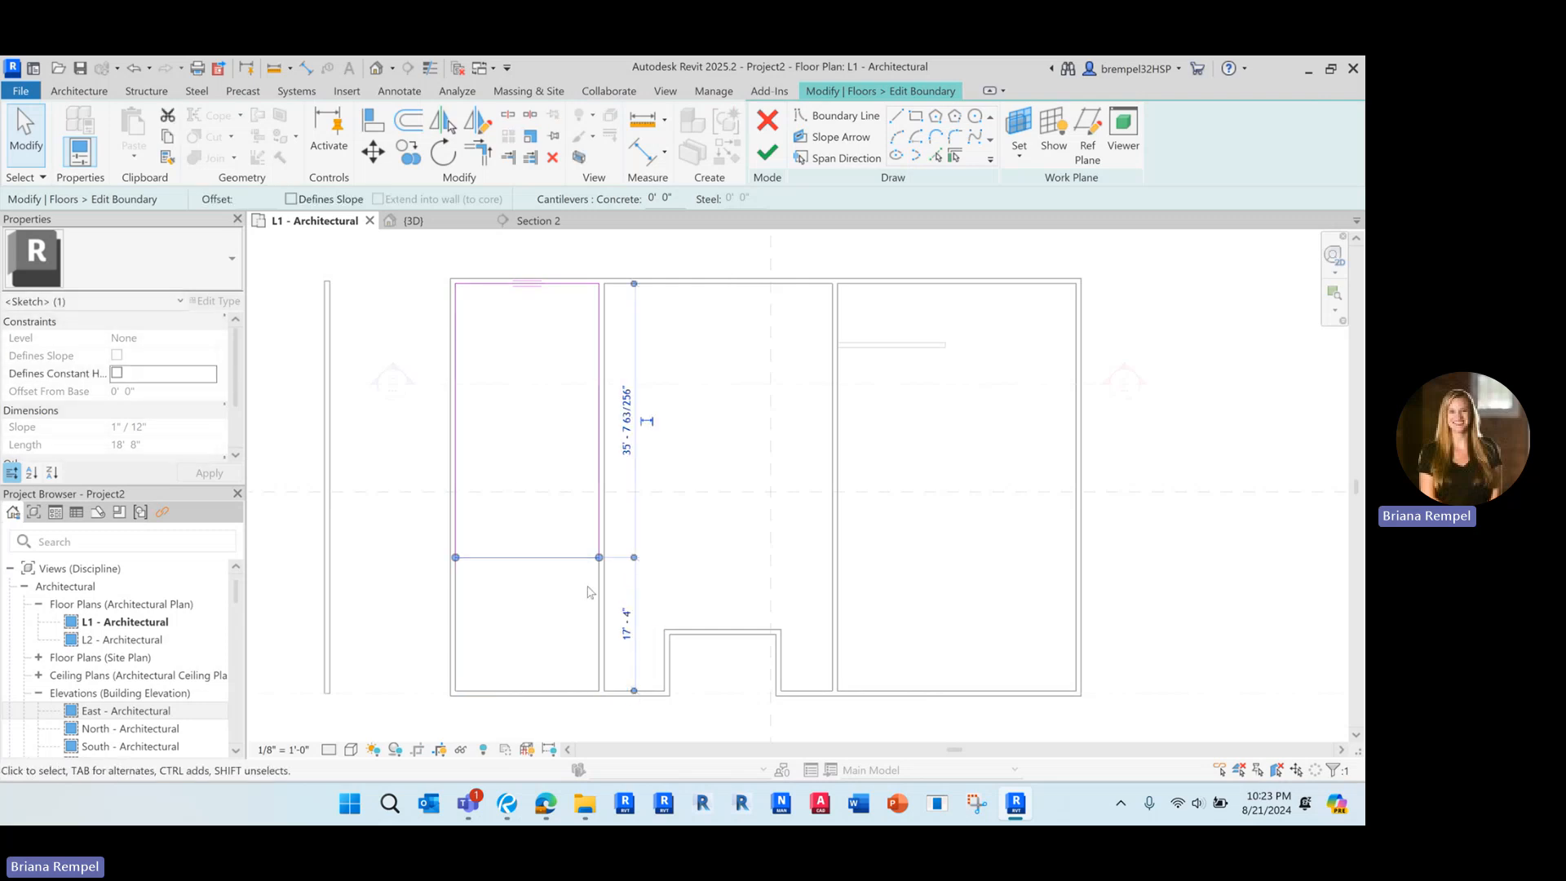
{"action": "left_click", "coordinate": [767, 151]}
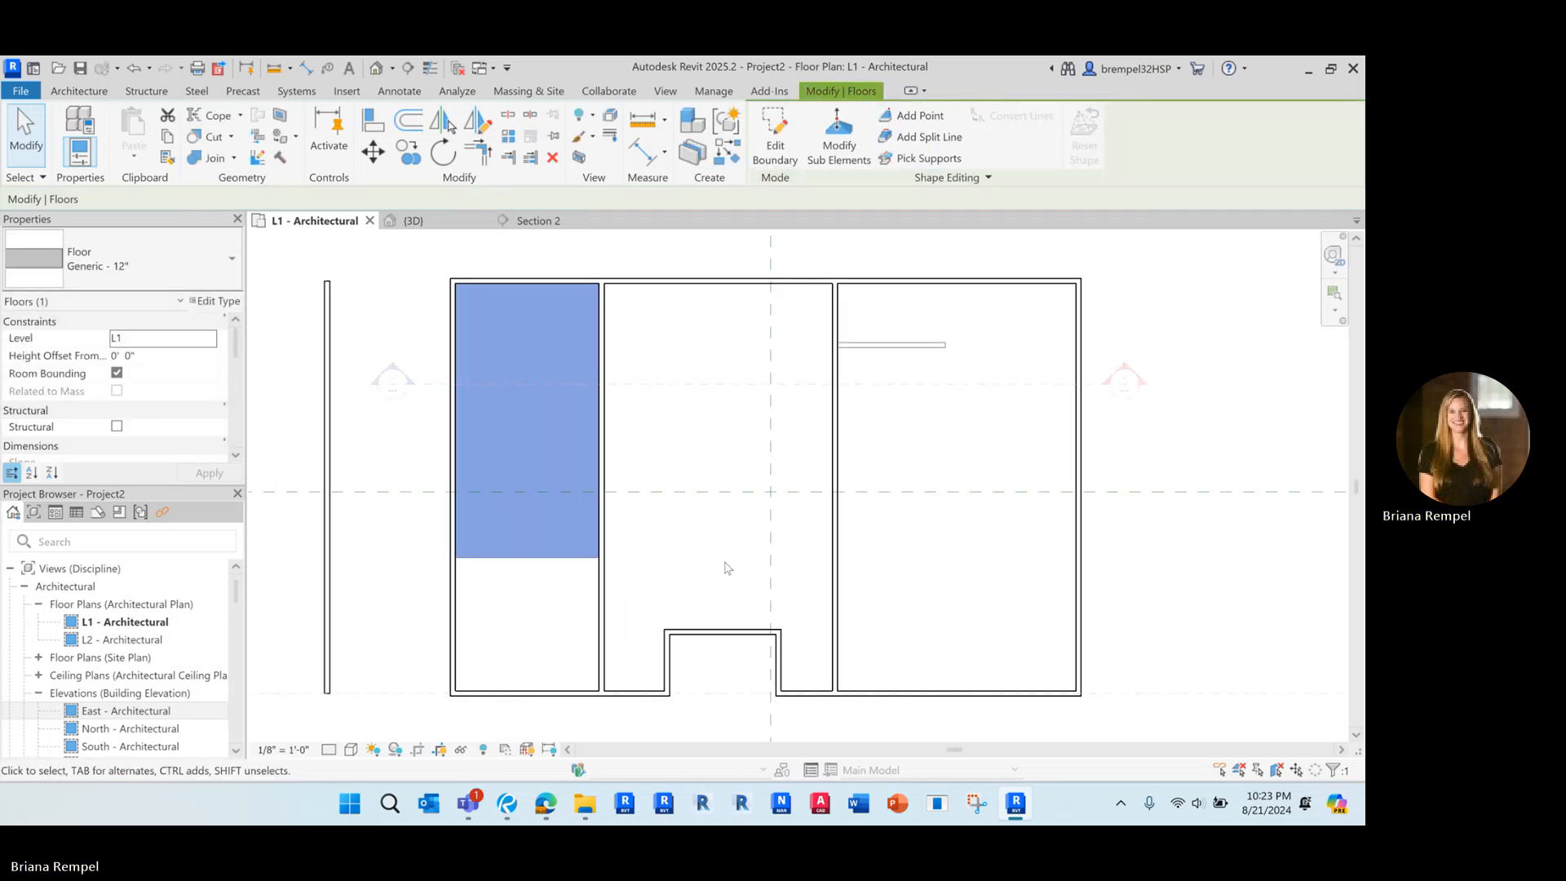
Change the shortened floor's type to Wood Joist 10" - Ceramic Tile and deselect it
{"action": "left_click", "coordinate": [195, 273]}
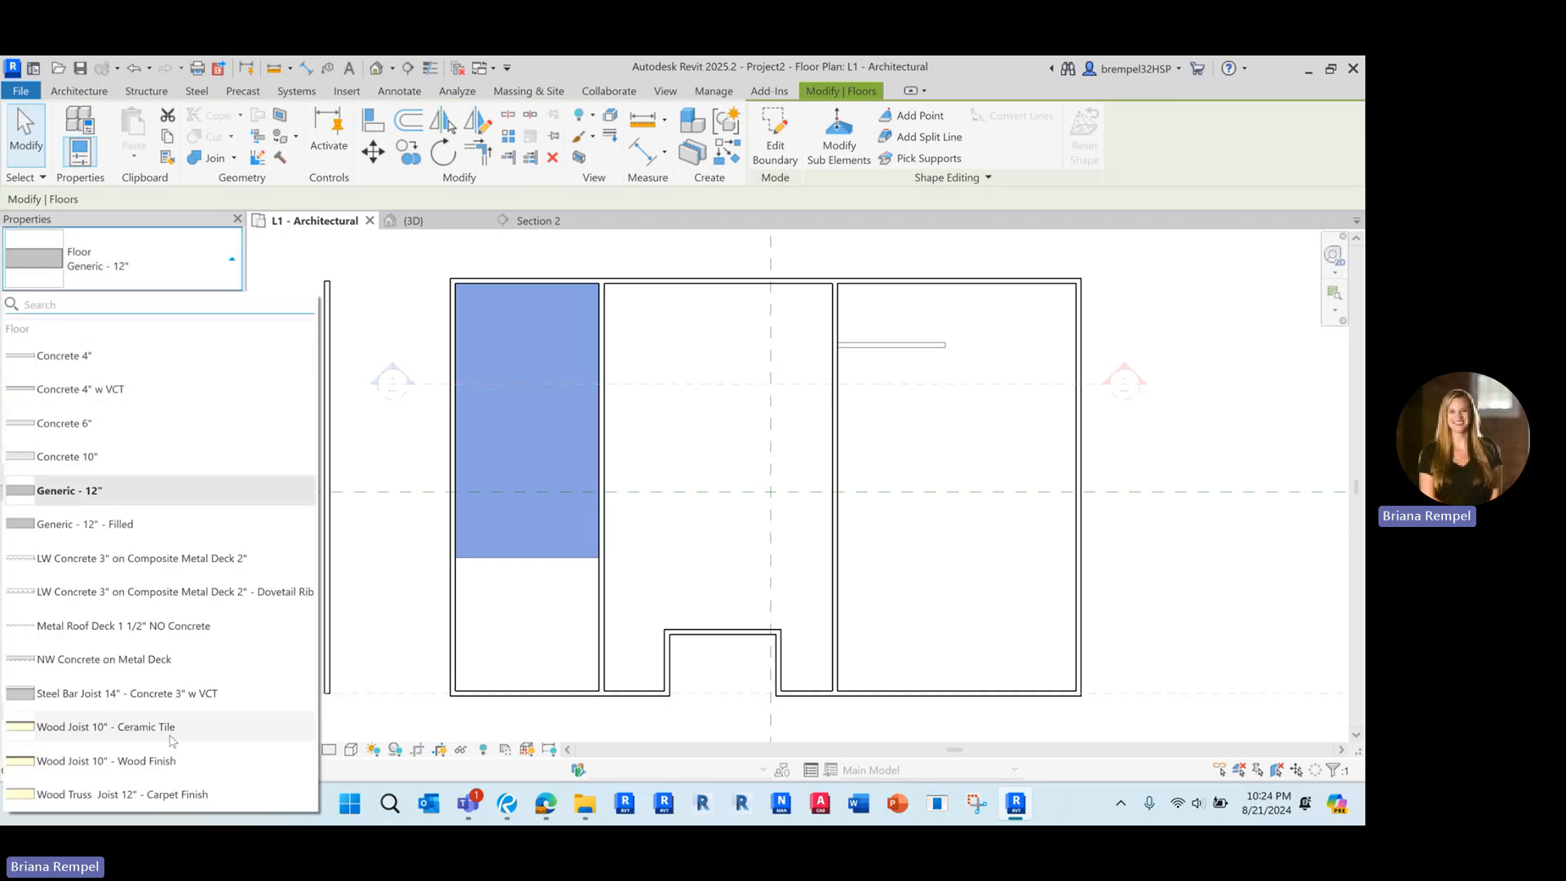
{"action": "left_click", "coordinate": [103, 727]}
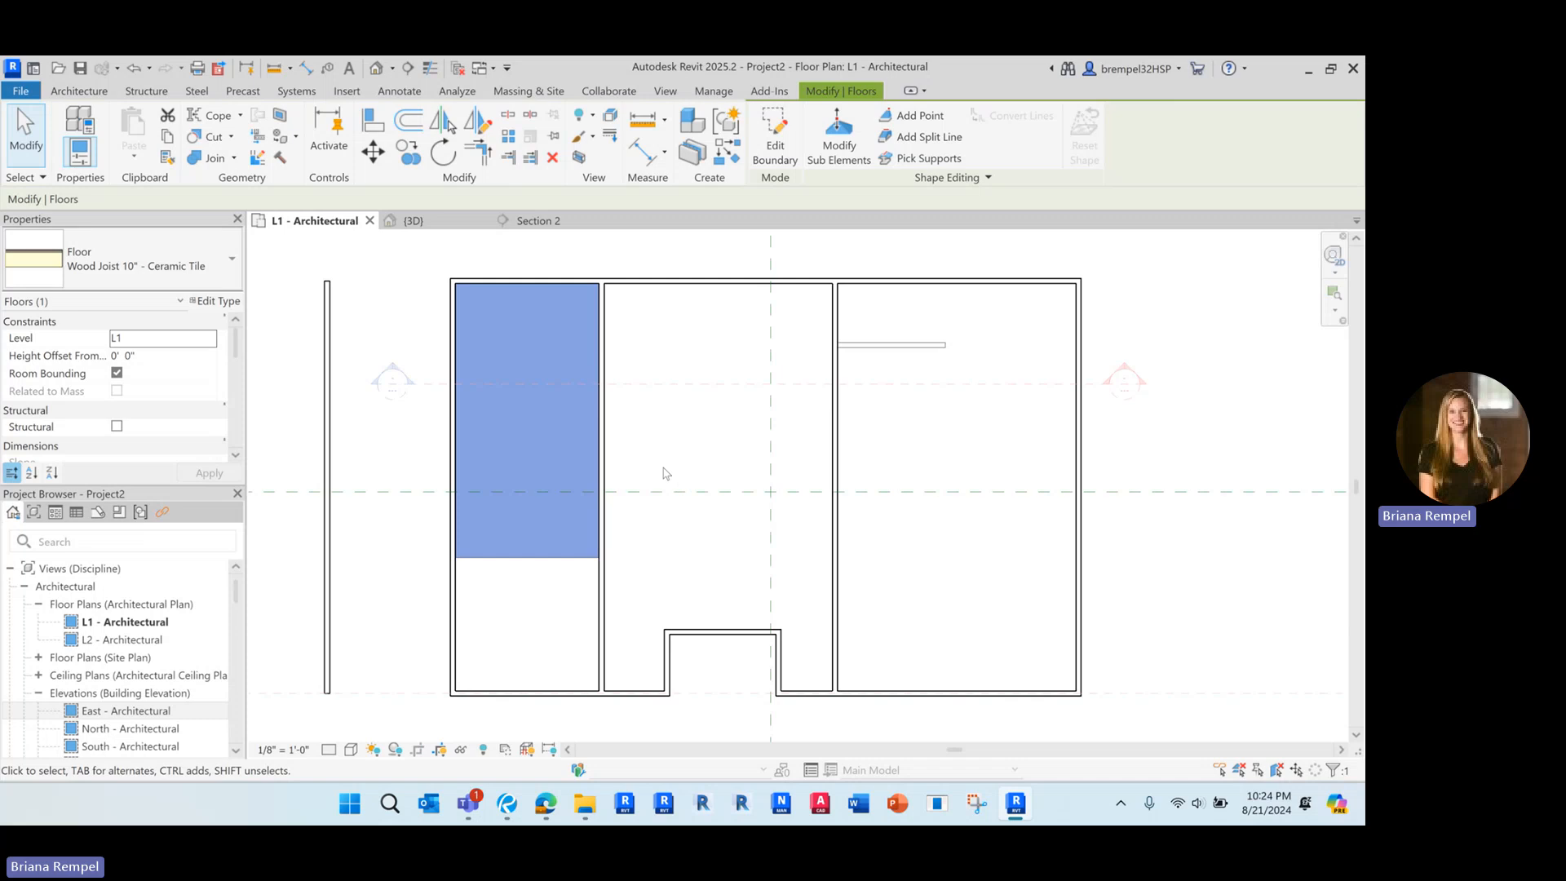
{"action": "left_click", "coordinate": [635, 427]}
Create a triangular Generic - 12" architectural floor south of the tile floor, bounded by its edge, the east wall and a diagonal
{"action": "scroll", "coordinate": [554, 616], "scroll_direction": "up", "scroll_amount": 3}
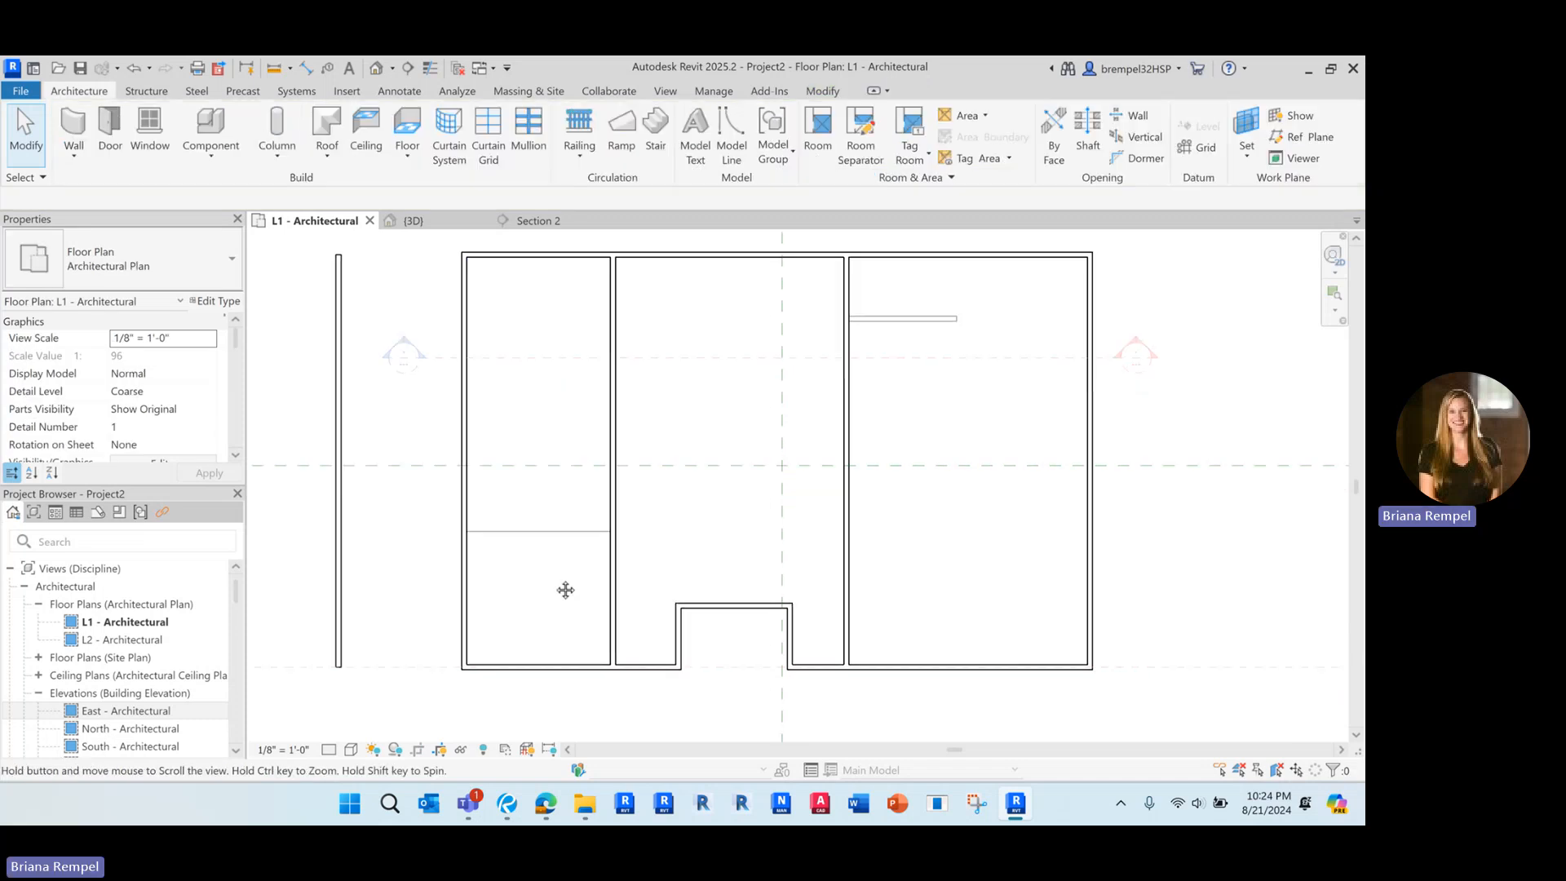
{"action": "scroll", "coordinate": [526, 584], "scroll_direction": "up", "scroll_amount": 2}
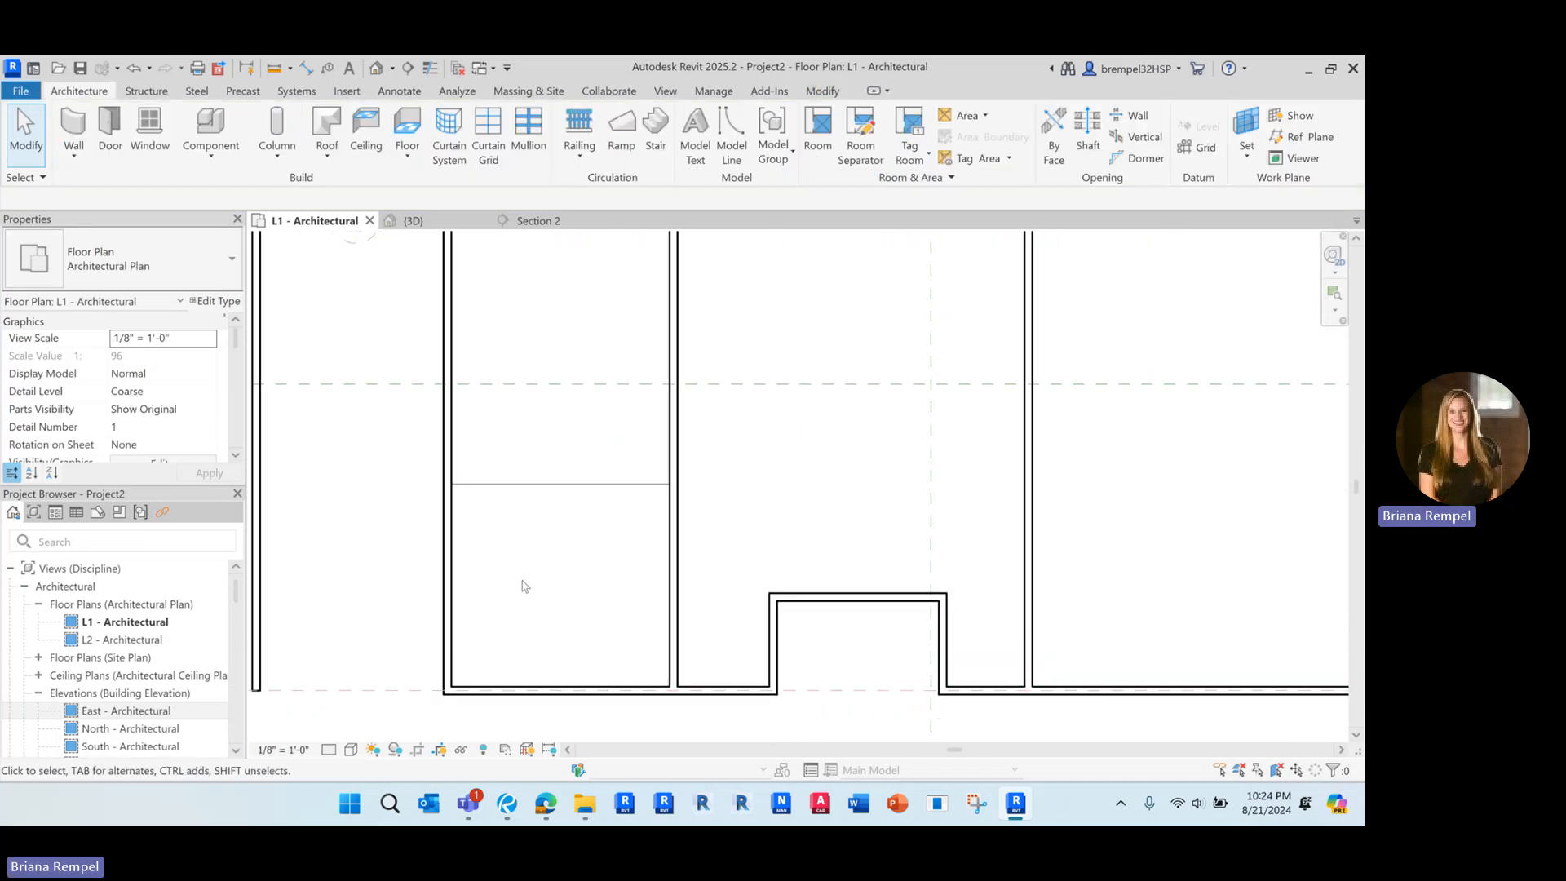
{"action": "left_click", "coordinate": [399, 163]}
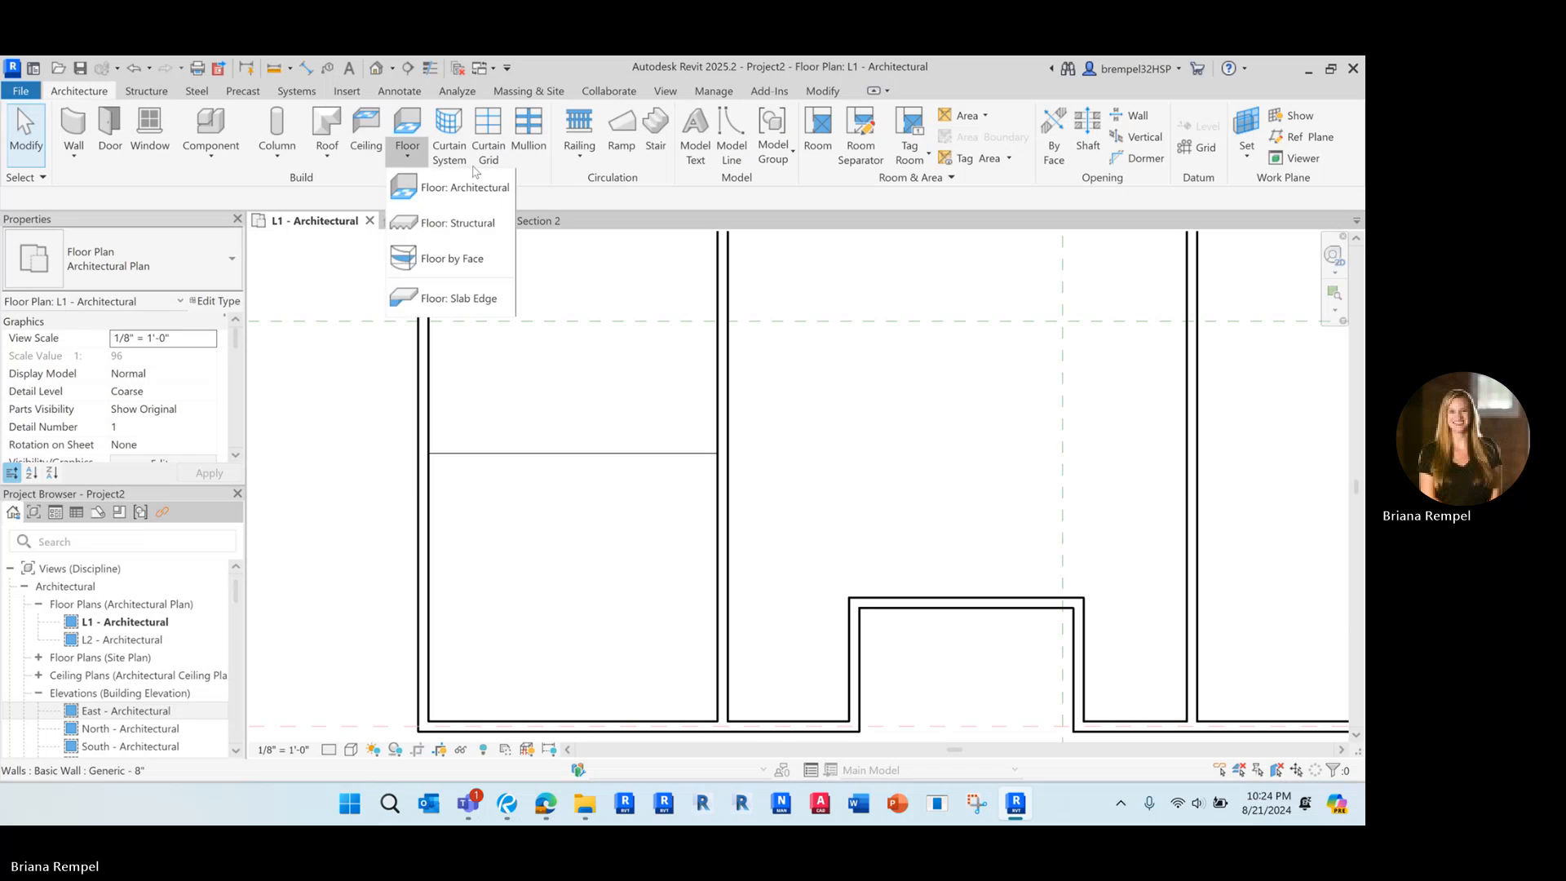
{"action": "left_click", "coordinate": [452, 182]}
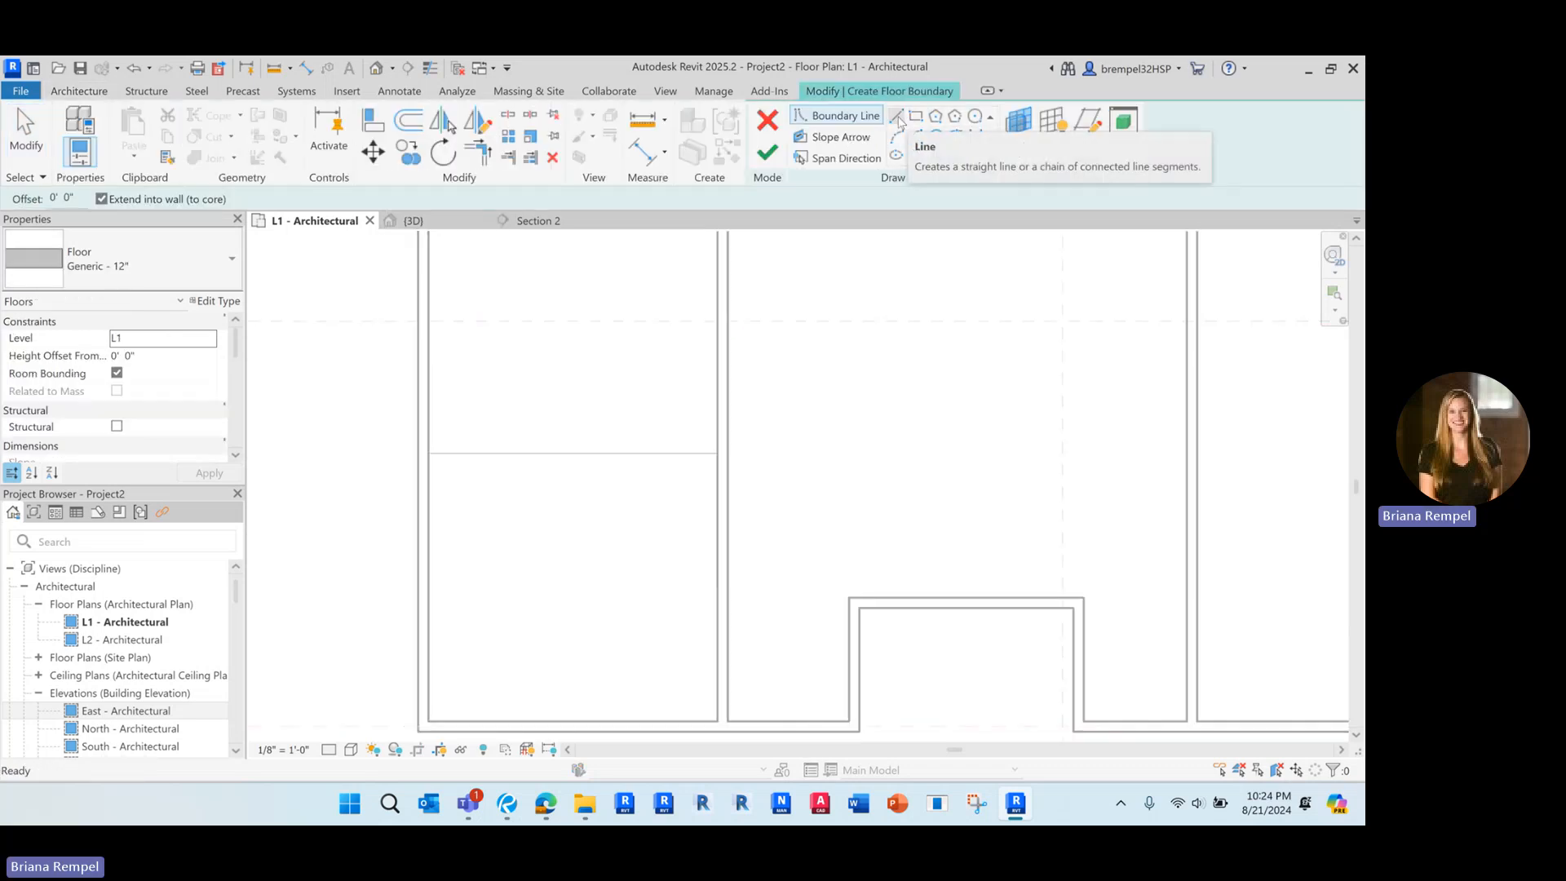
{"action": "left_click", "coordinate": [897, 118]}
{"action": "left_click", "coordinate": [428, 453]}
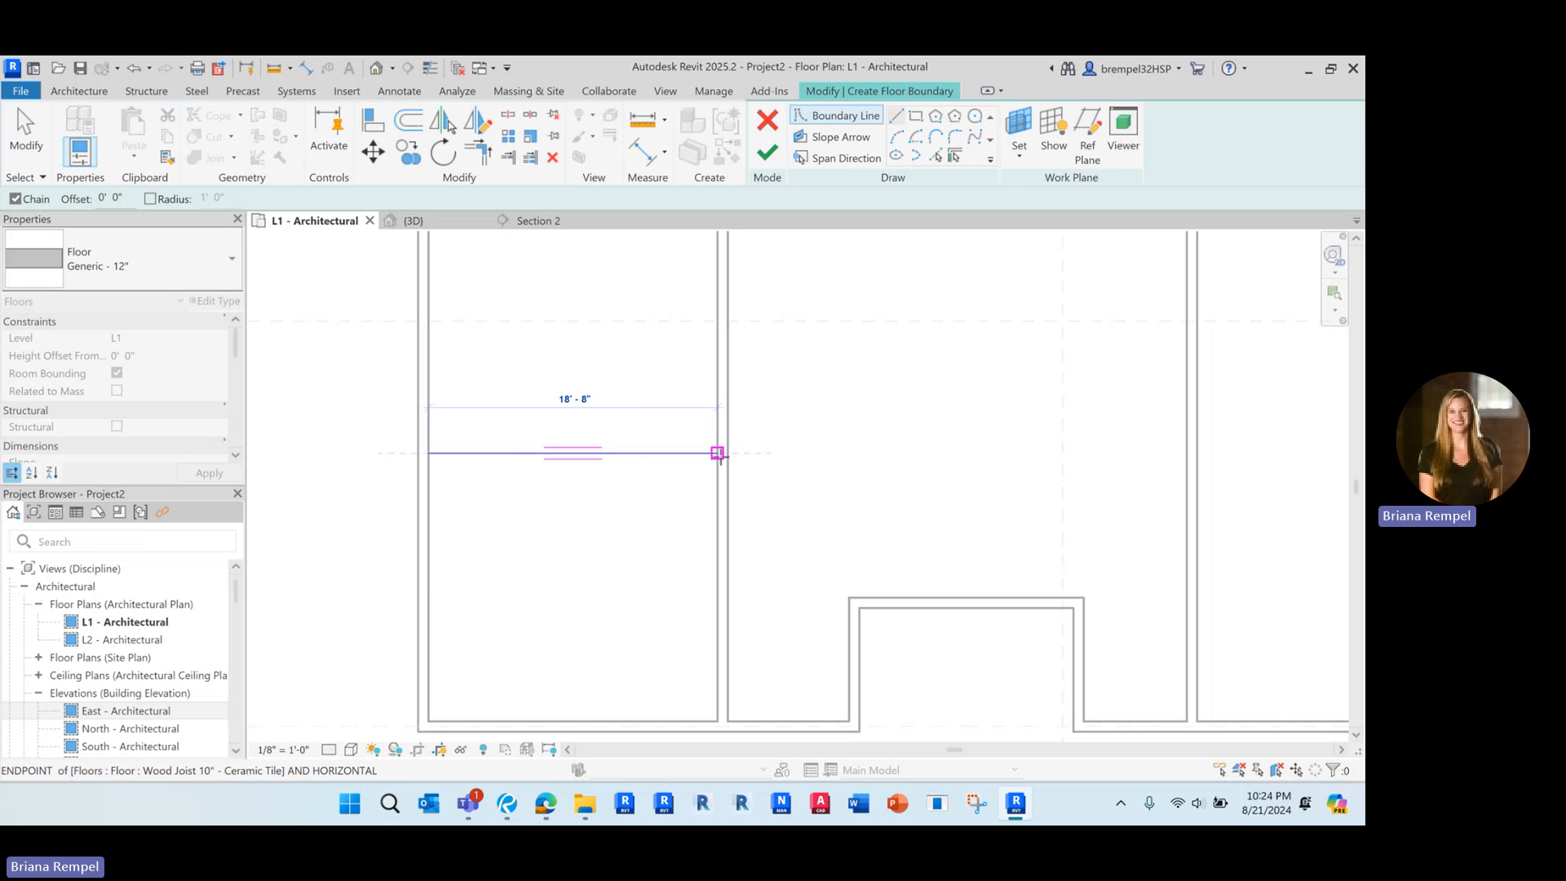
{"action": "left_click", "coordinate": [717, 453]}
{"action": "left_click", "coordinate": [716, 721]}
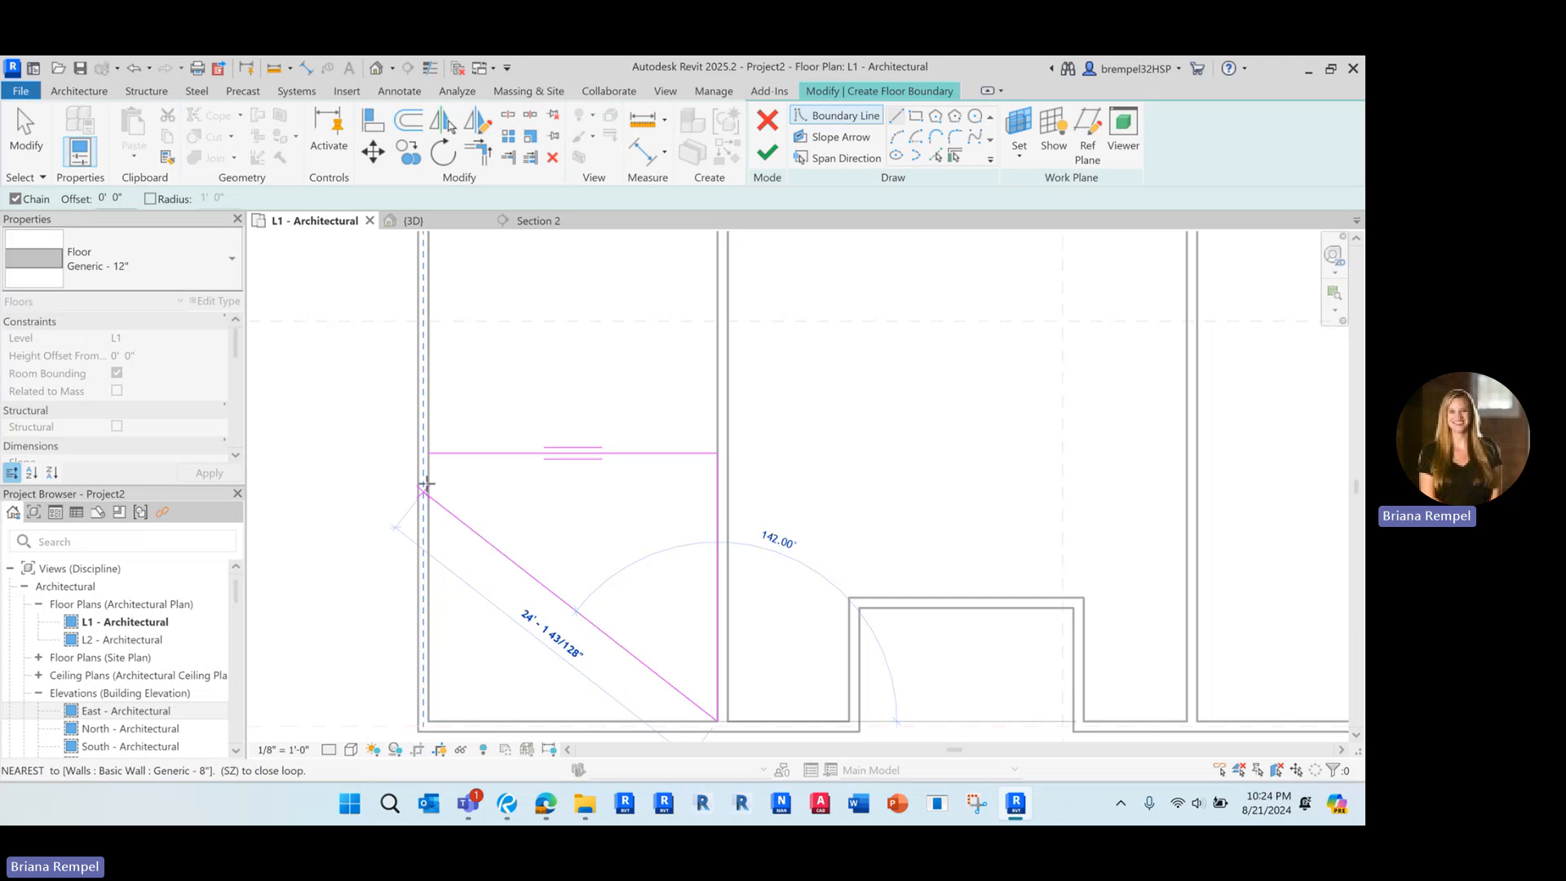
{"action": "left_click", "coordinate": [428, 453]}
{"action": "left_click", "coordinate": [766, 152]}
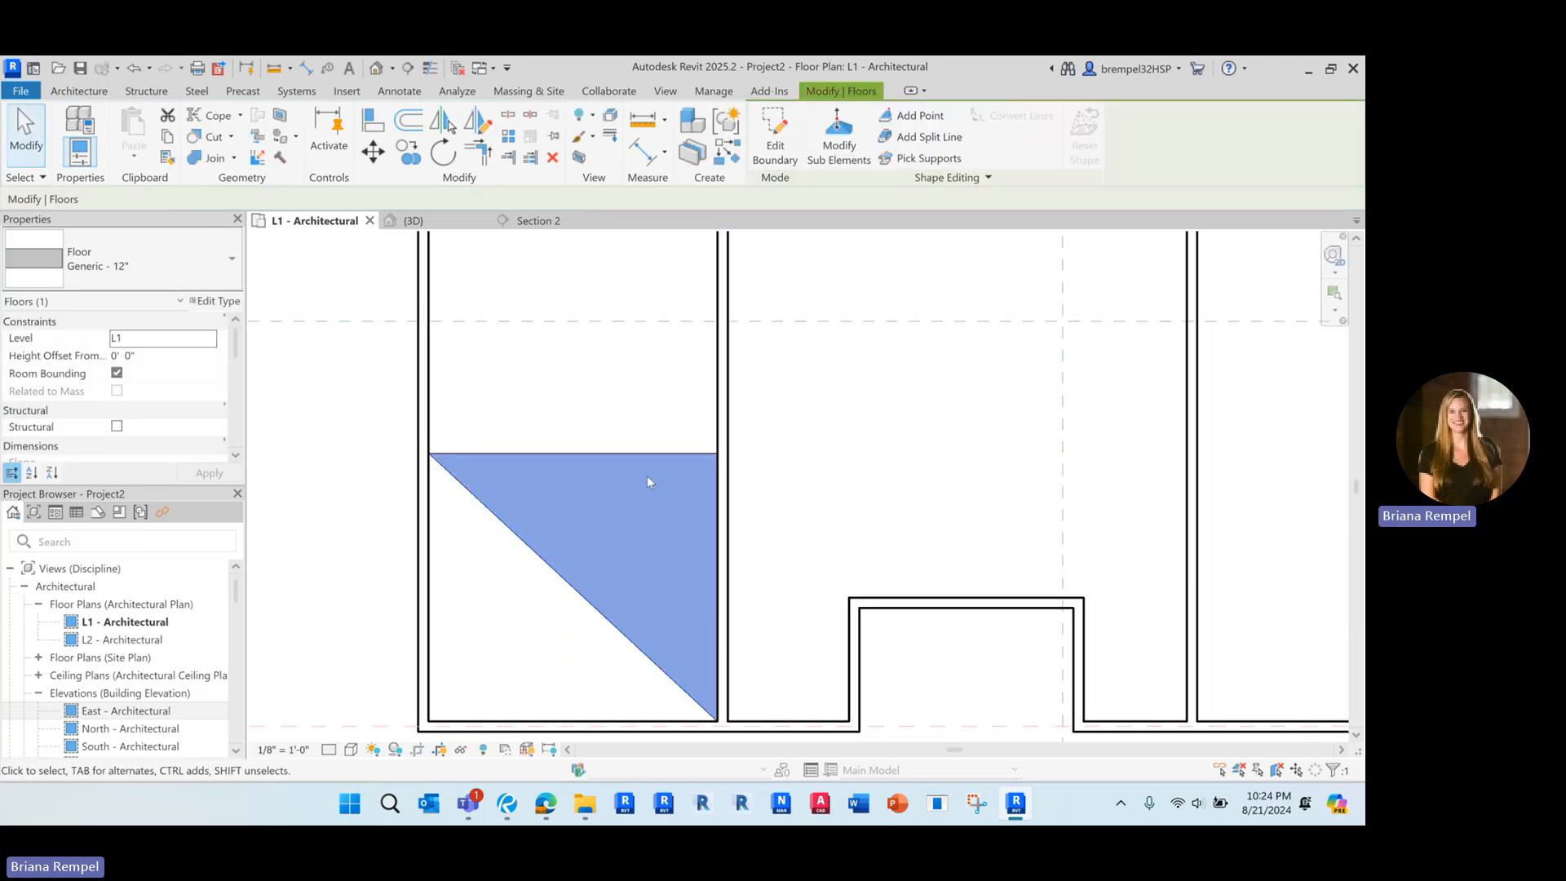
Try to mirror a copy of the triangular floor about its diagonal edge, inspect the fit and undo the mirror
{"action": "scroll", "coordinate": [643, 455], "scroll_direction": "down", "scroll_amount": 3}
{"action": "middle_click_drag", "start_coordinate": [623, 512], "coordinate": [623, 482]}
{"action": "scroll", "coordinate": [624, 483], "scroll_direction": "up", "scroll_amount": 1}
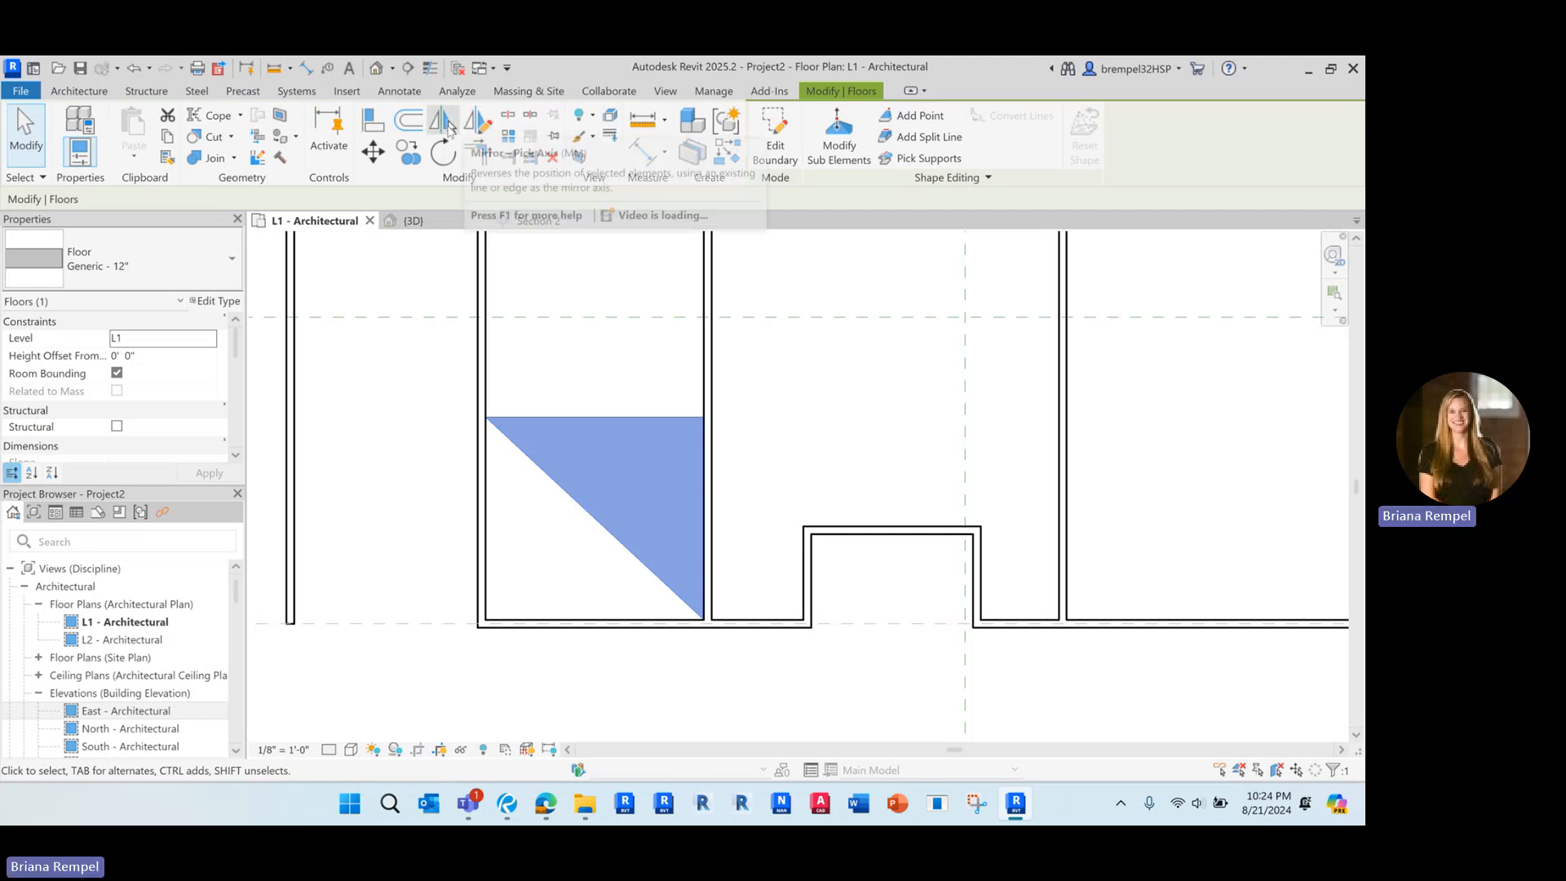
{"action": "left_click", "coordinate": [446, 126]}
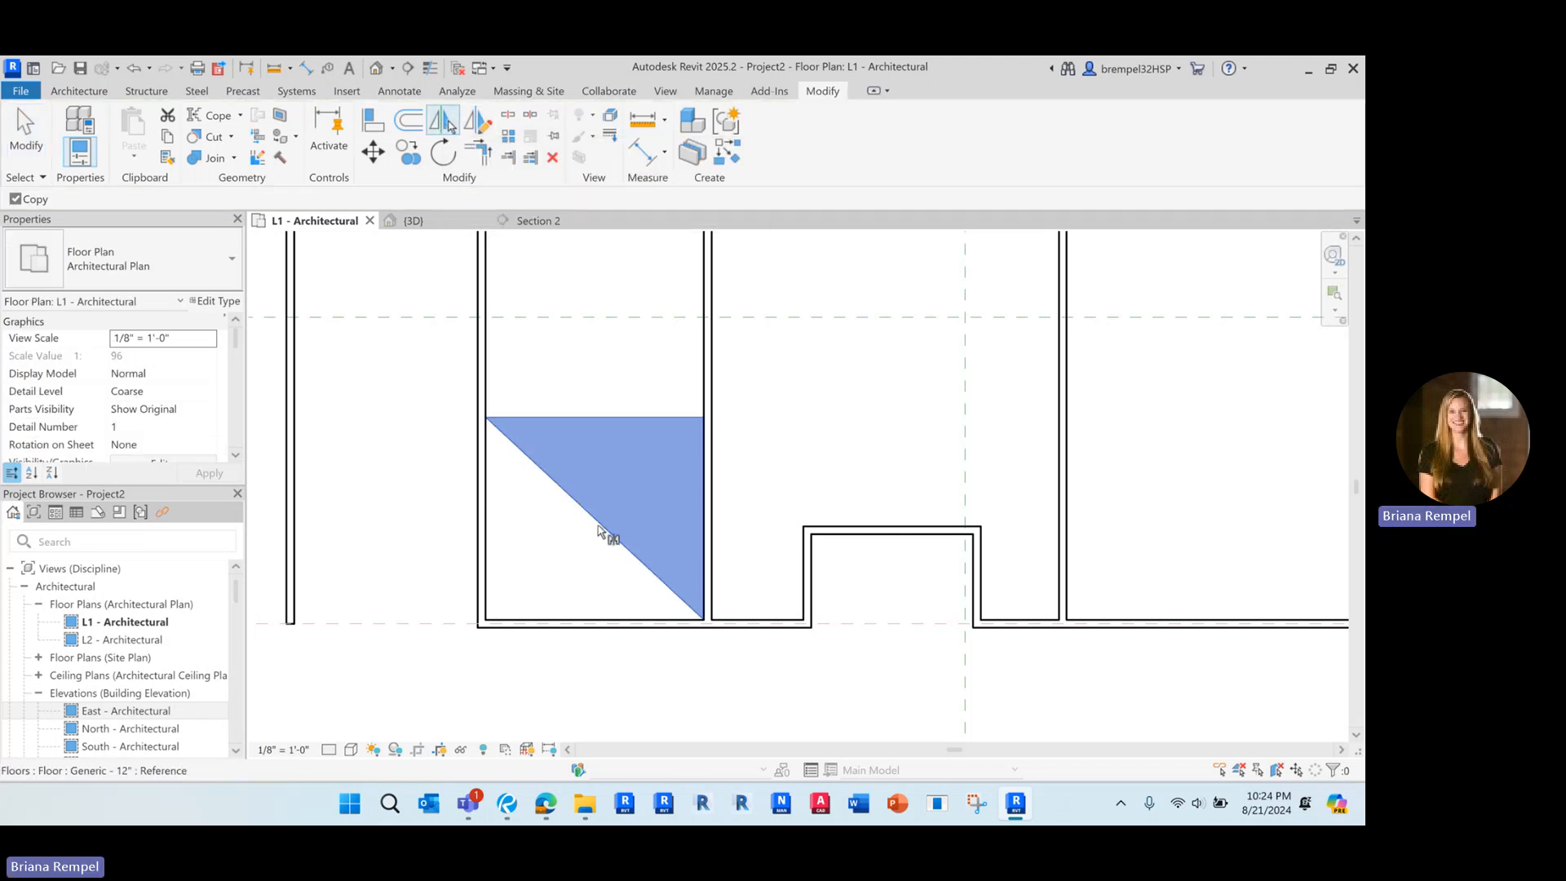
{"action": "left_click", "coordinate": [607, 627]}
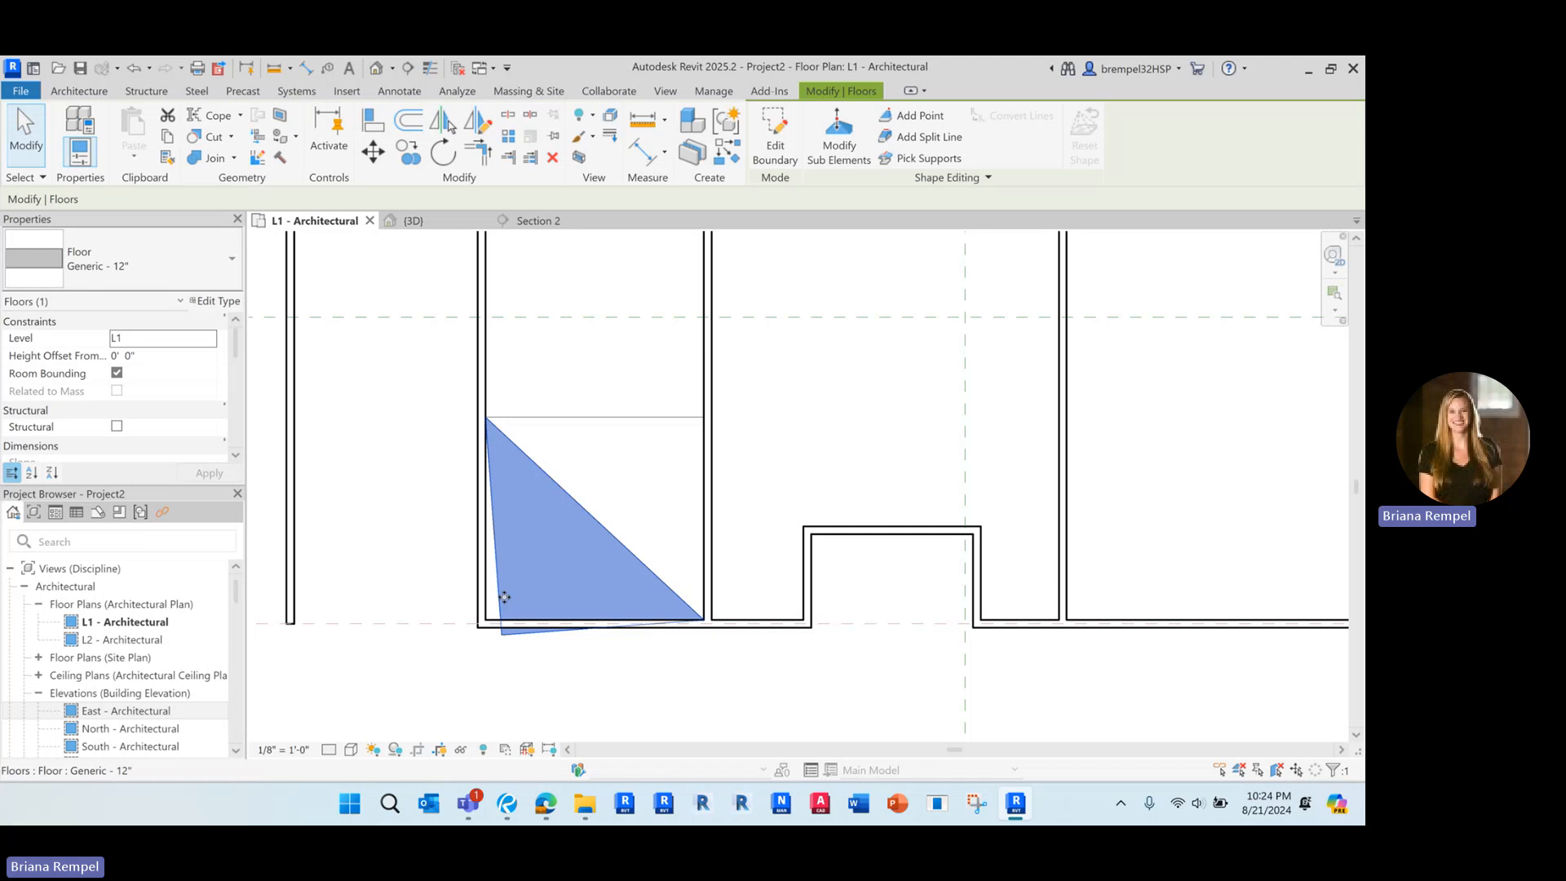
{"action": "scroll", "coordinate": [504, 597], "scroll_direction": "up", "scroll_amount": 3}
{"action": "scroll", "coordinate": [504, 597], "scroll_direction": "down", "scroll_amount": 2}
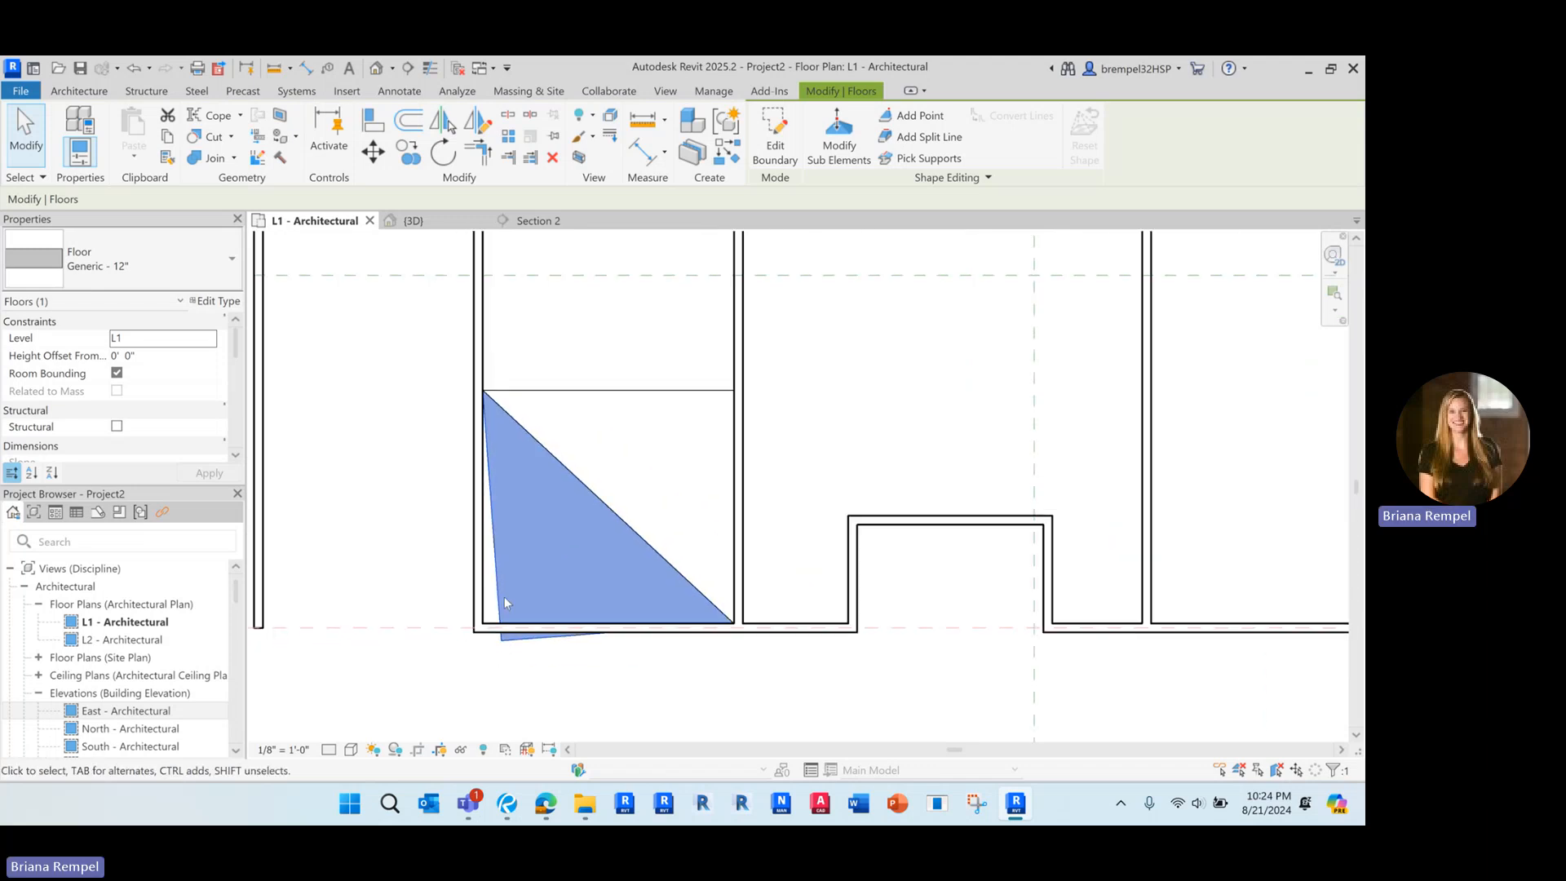
{"action": "scroll", "coordinate": [553, 515], "scroll_direction": "down", "scroll_amount": 2}
{"action": "key", "text": "Escape"}
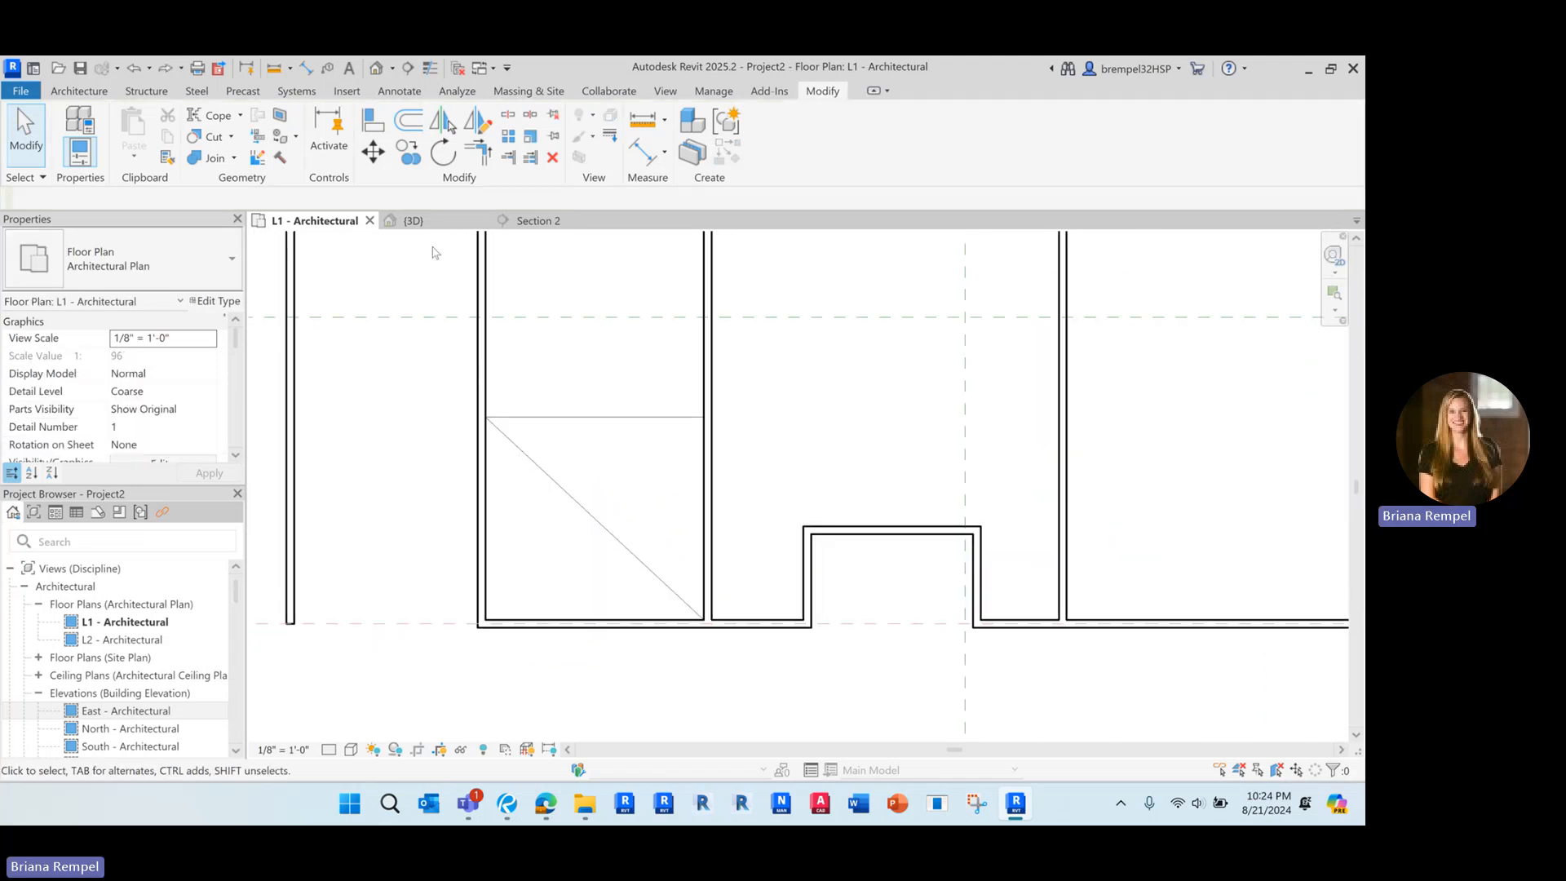
Create a triangular Generic - 12" architectural floor in the room's southwest corner, bounded by the west wall, south wall and the existing diagonal
{"action": "left_click", "coordinate": [97, 94]}
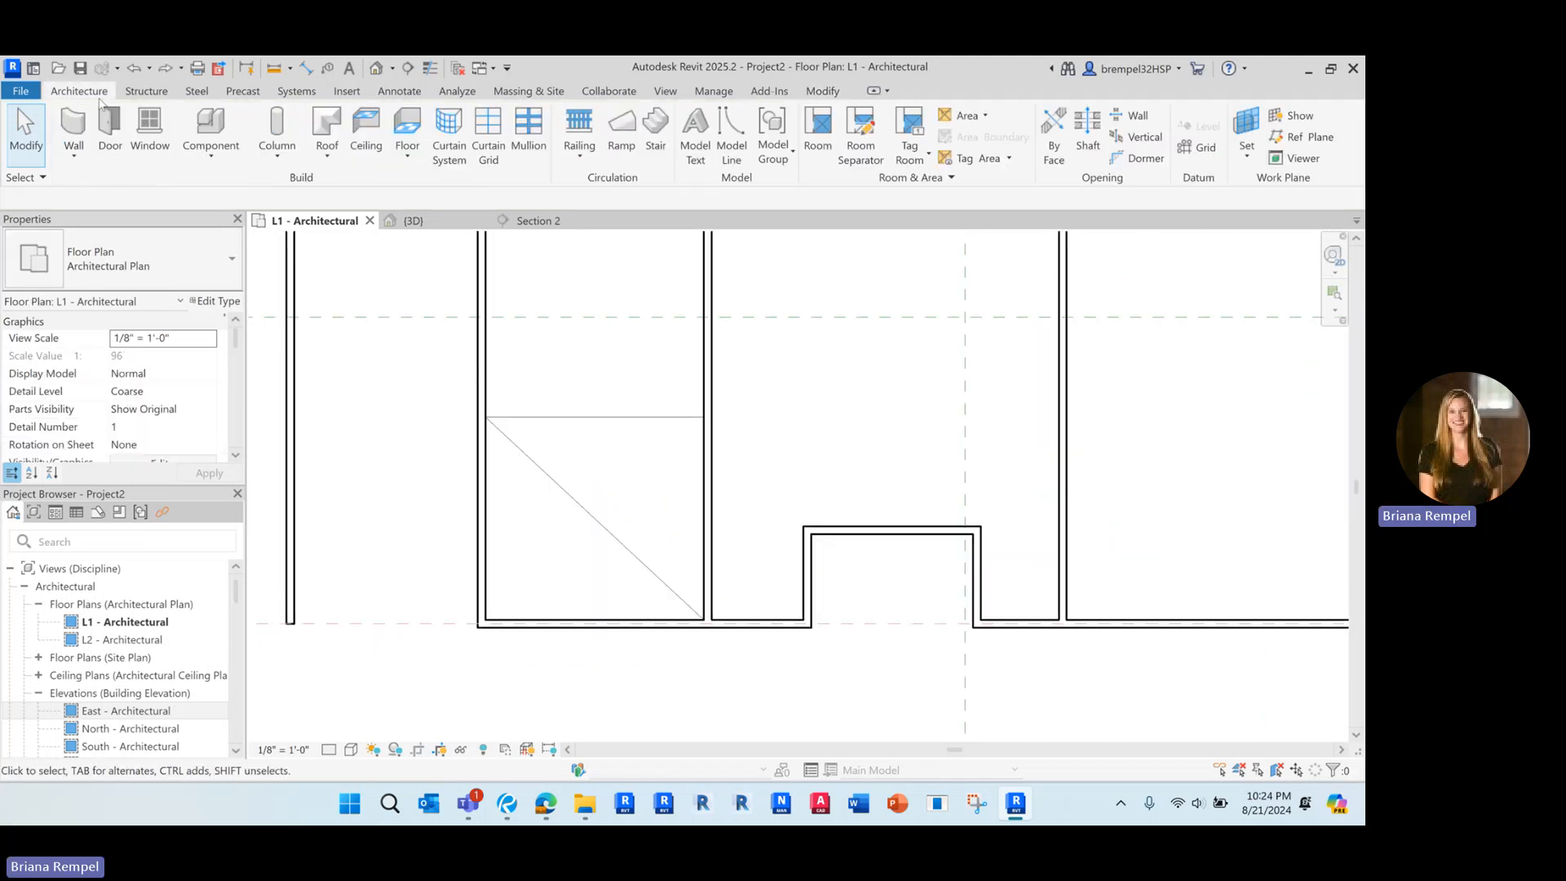
{"action": "left_click", "coordinate": [407, 155]}
{"action": "left_click", "coordinate": [445, 184]}
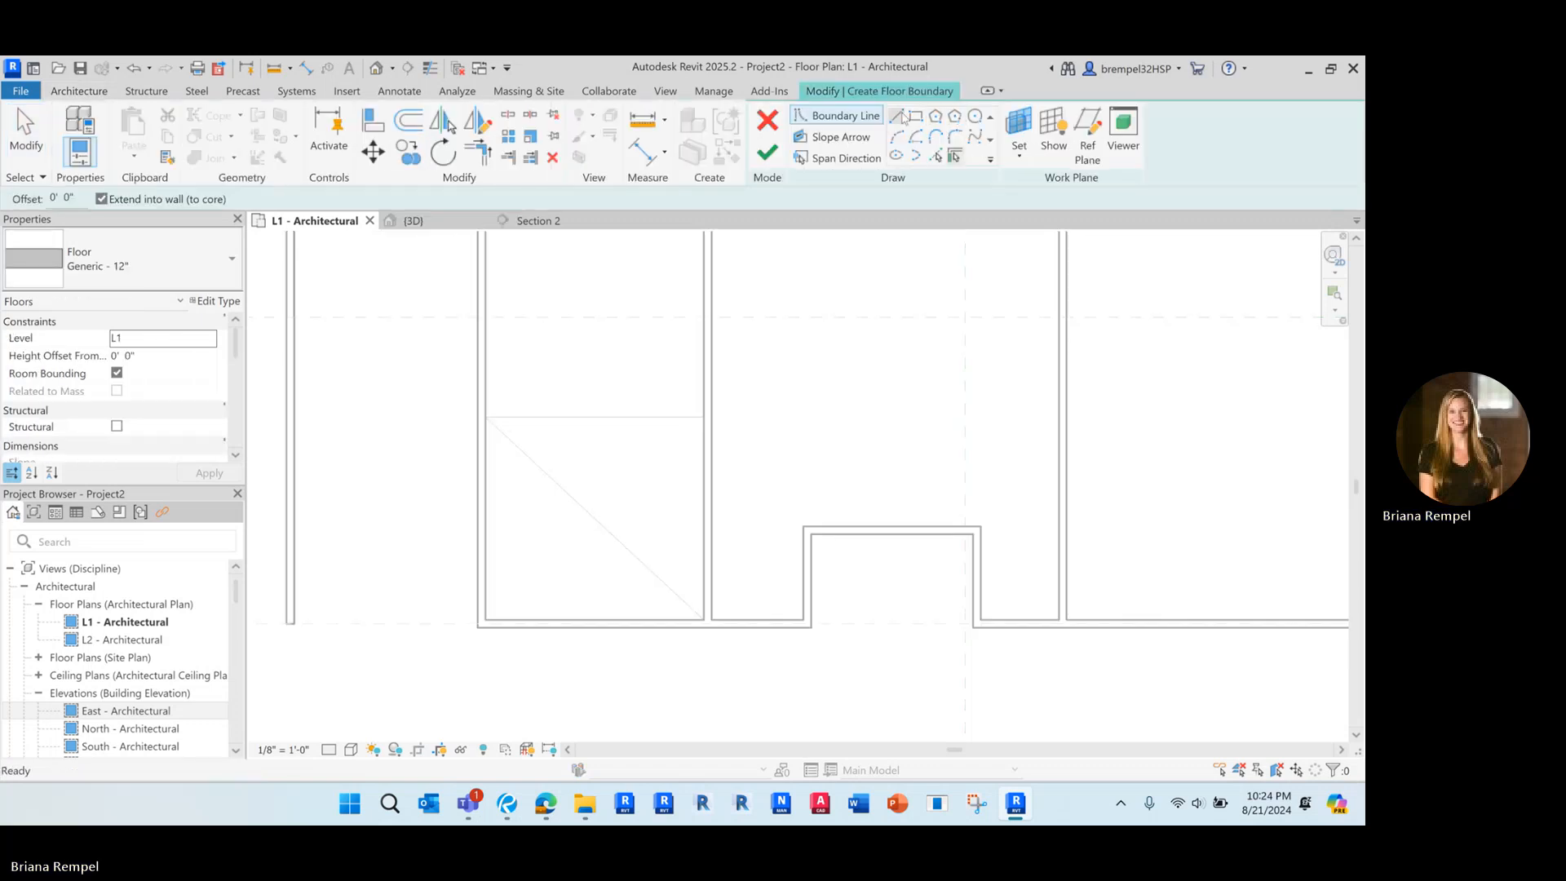
{"action": "left_click", "coordinate": [901, 119]}
{"action": "scroll", "coordinate": [496, 395], "scroll_direction": "up", "scroll_amount": 2}
{"action": "left_click", "coordinate": [485, 417]}
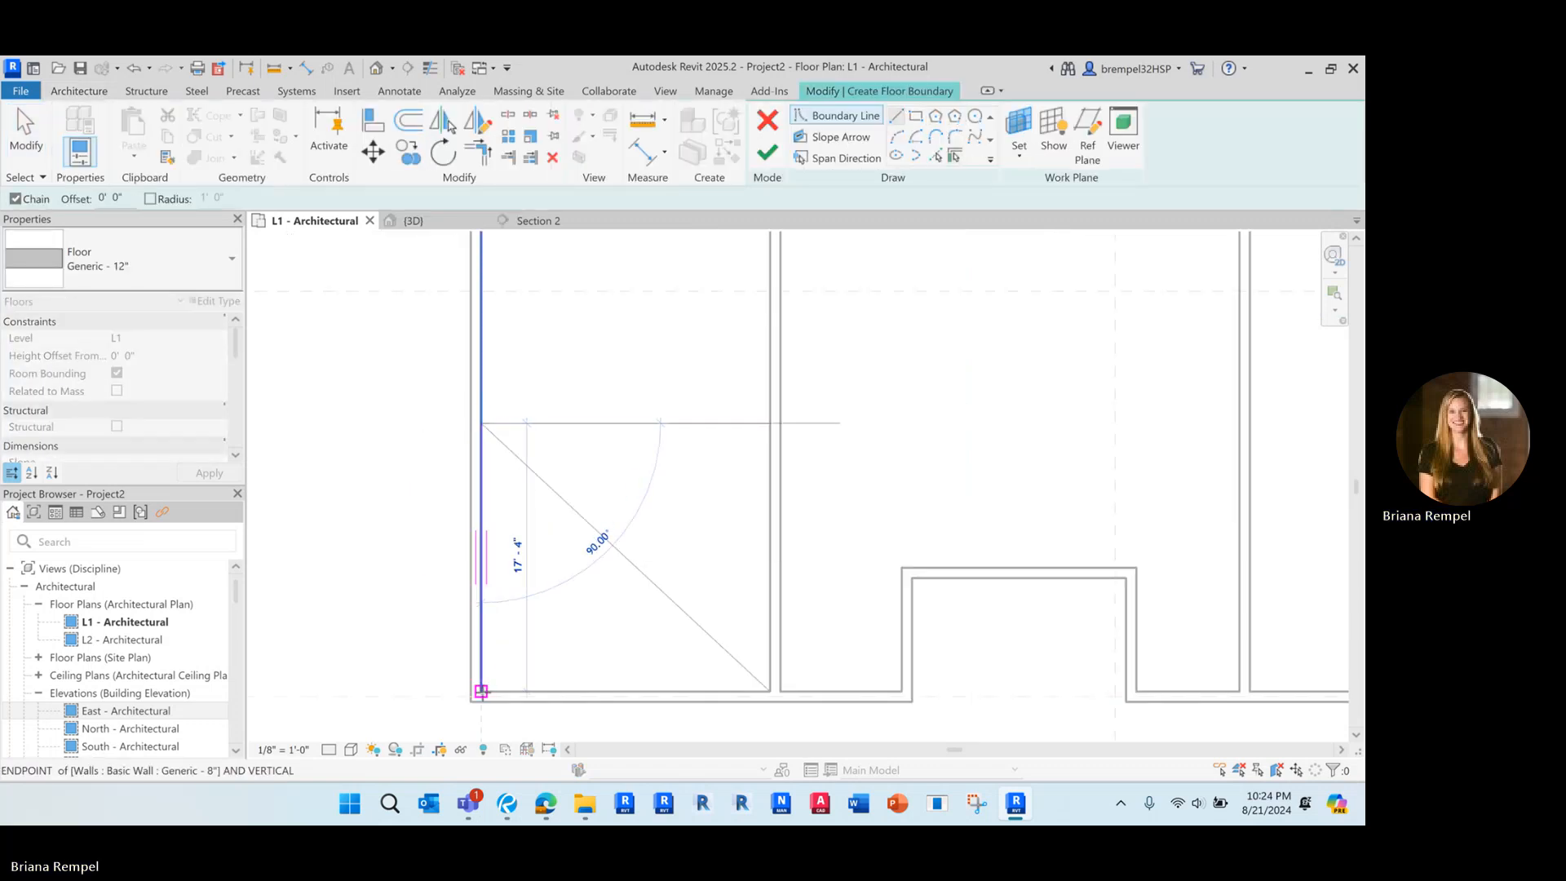
{"action": "left_click", "coordinate": [481, 692]}
{"action": "left_click", "coordinate": [769, 692]}
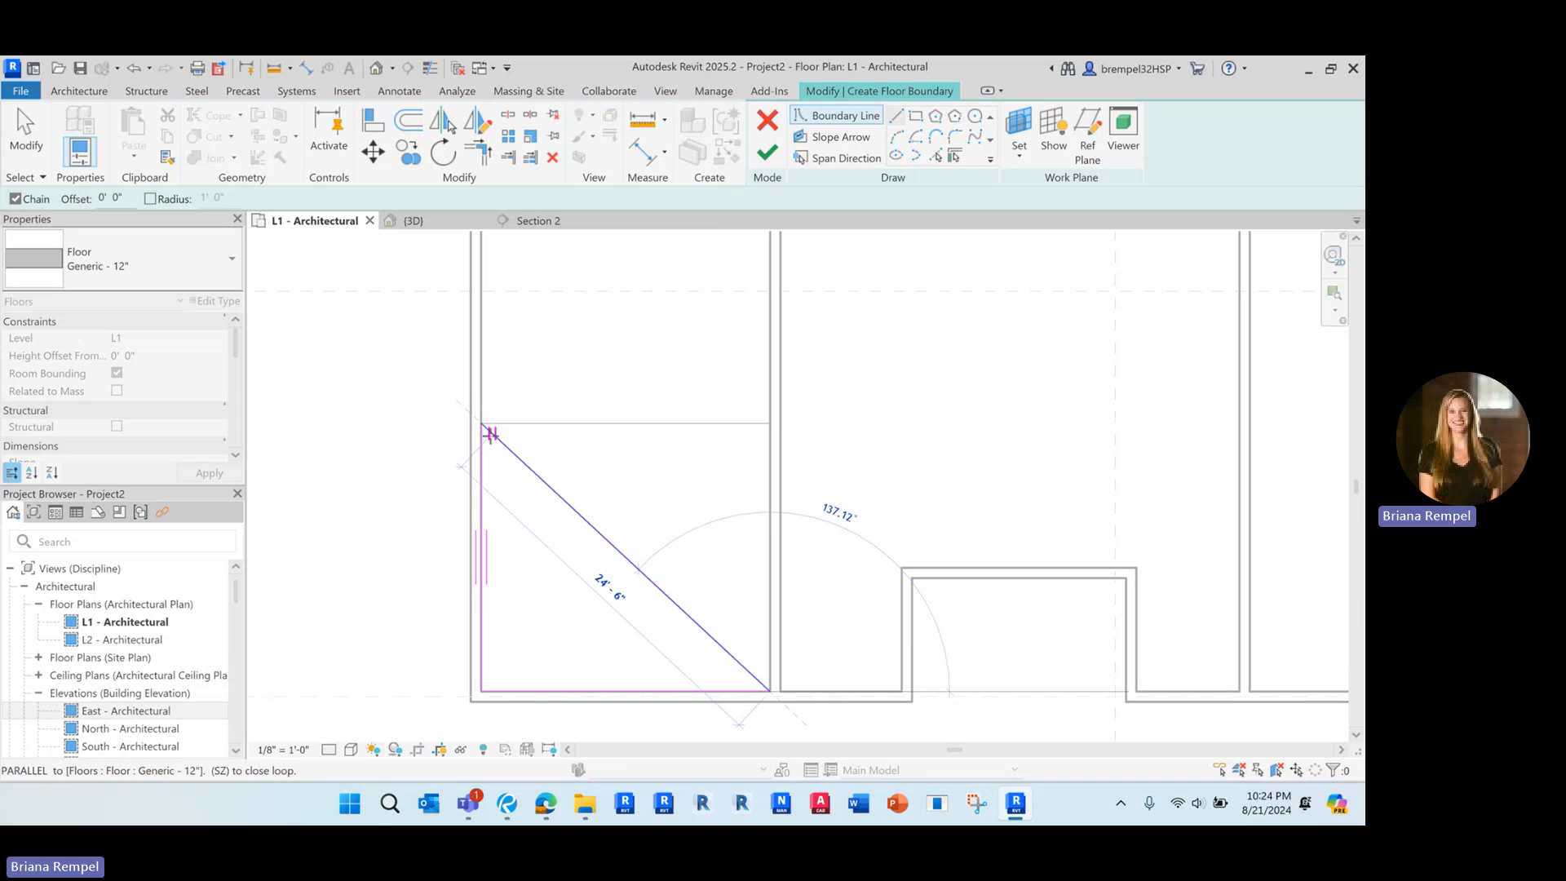
{"action": "left_click", "coordinate": [490, 434]}
{"action": "scroll", "coordinate": [553, 531], "scroll_direction": "down", "scroll_amount": 1}
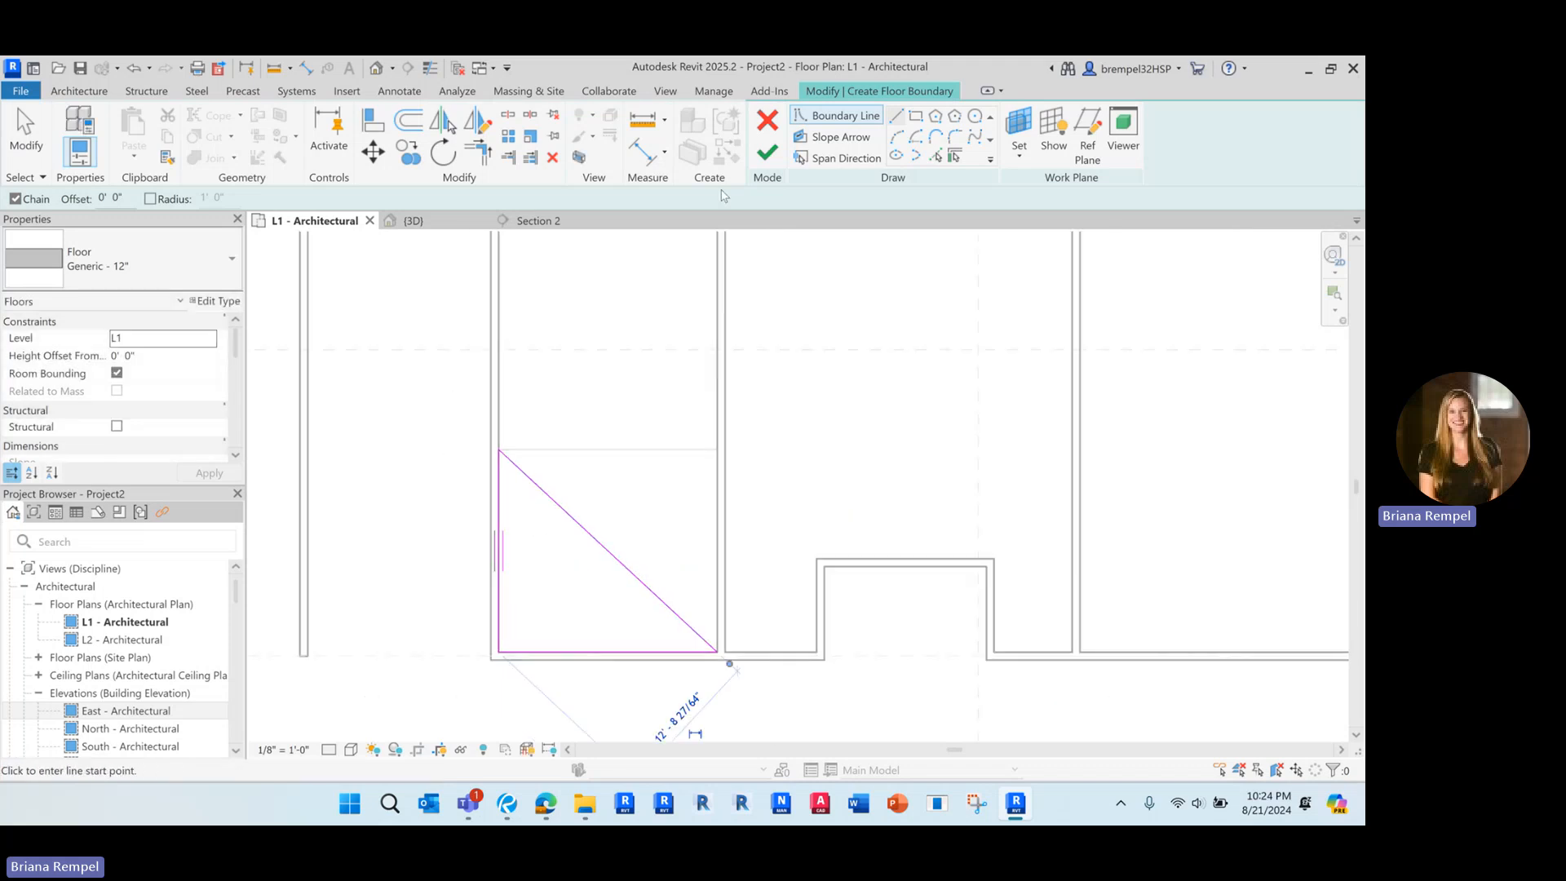
{"action": "left_click", "coordinate": [766, 153]}
Change the southwest triangular floor's type to Wood Joist 10" - Ceramic Tile and deselect it
{"action": "scroll", "coordinate": [662, 512], "scroll_direction": "down", "scroll_amount": 2}
{"action": "middle_click_drag", "start_coordinate": [645, 456], "coordinate": [624, 471]}
{"action": "left_click", "coordinate": [205, 259]}
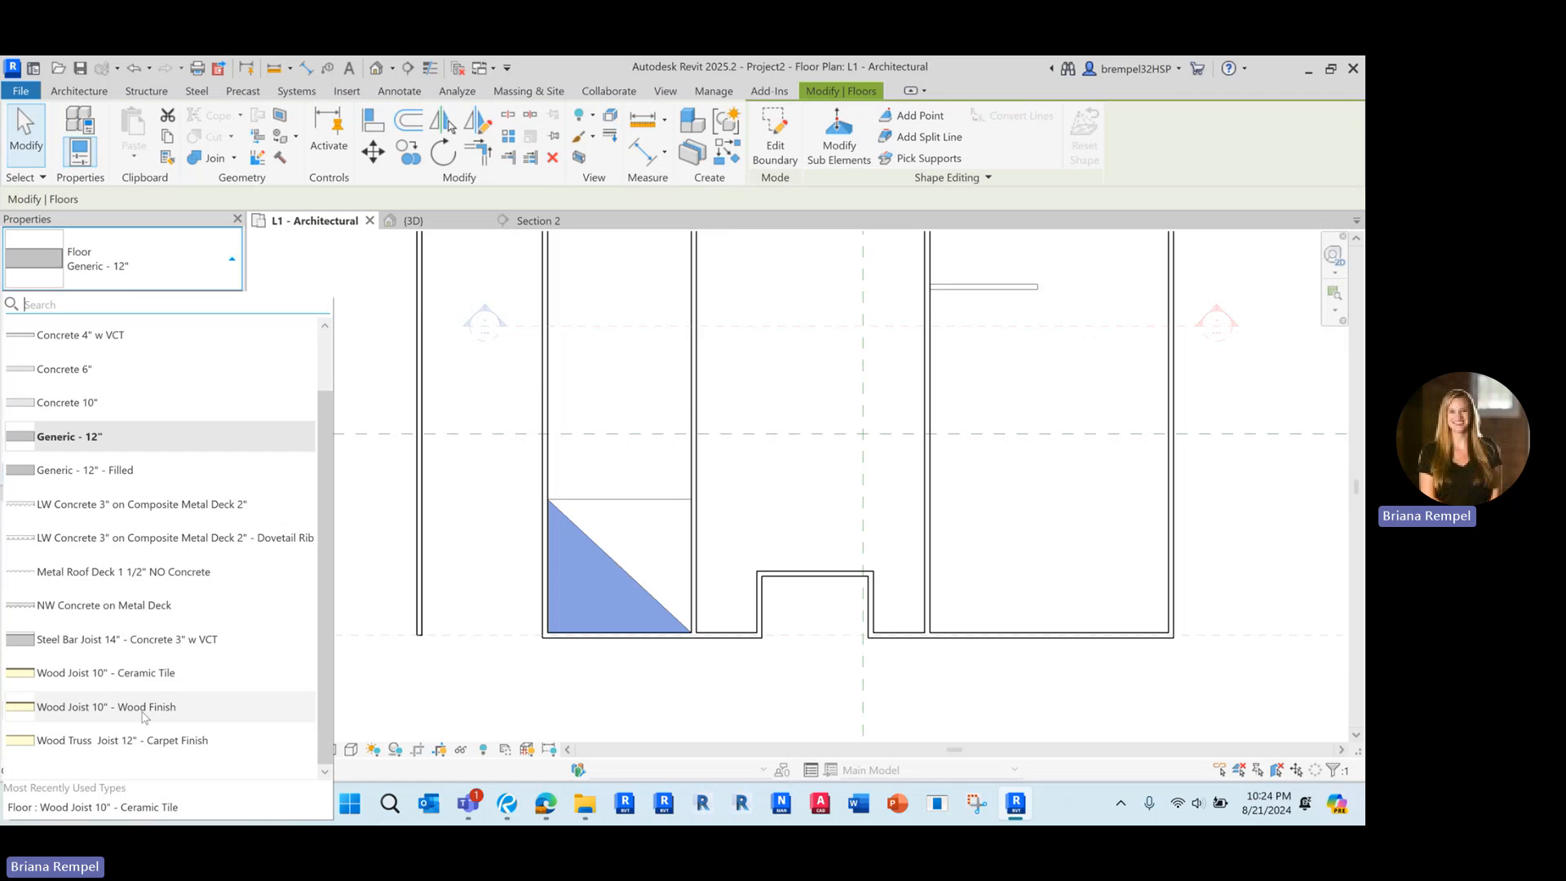
{"action": "left_click", "coordinate": [123, 673]}
{"action": "key", "text": "ctrl+z"}
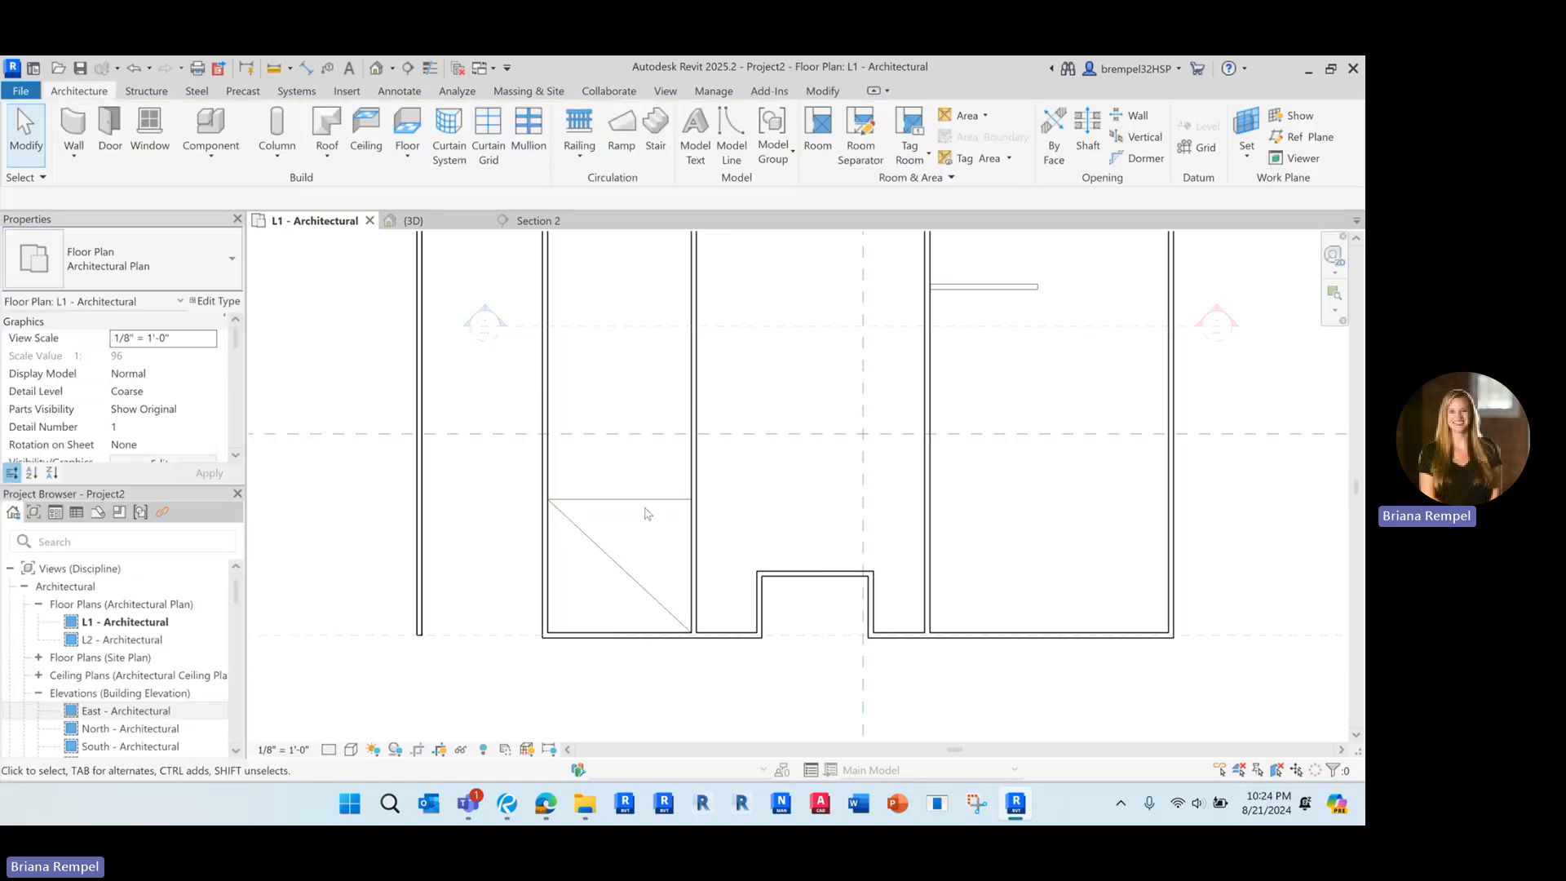
Change the northeast triangular floor's type to Wood Joist 10" - Wood Finish and deselect it
{"action": "left_click", "coordinate": [169, 252]}
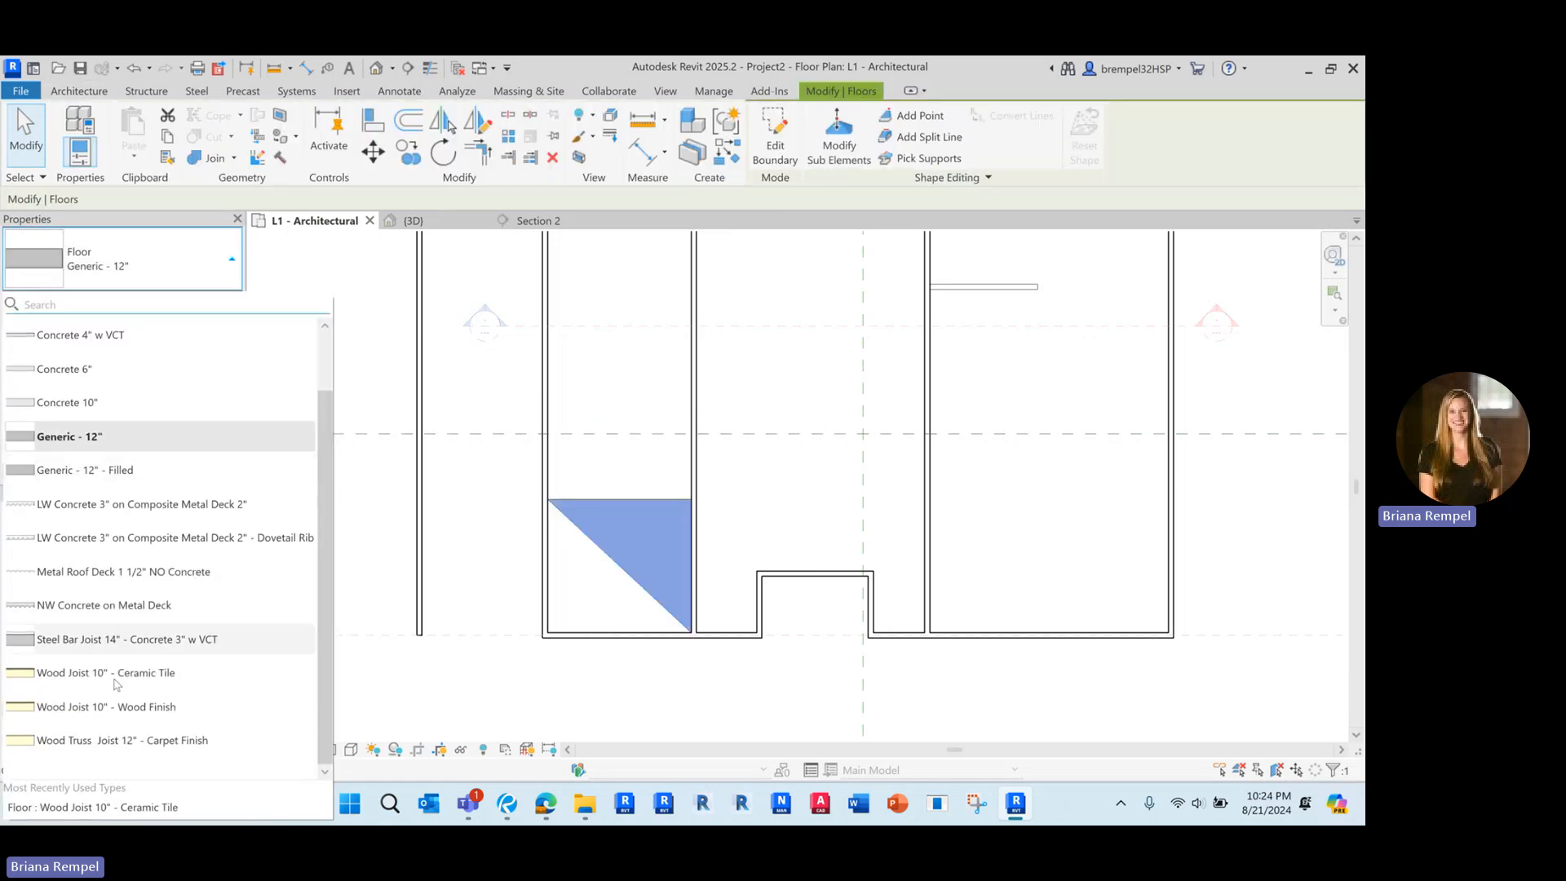
{"action": "left_click", "coordinate": [115, 706]}
{"action": "key", "text": "Escape"}
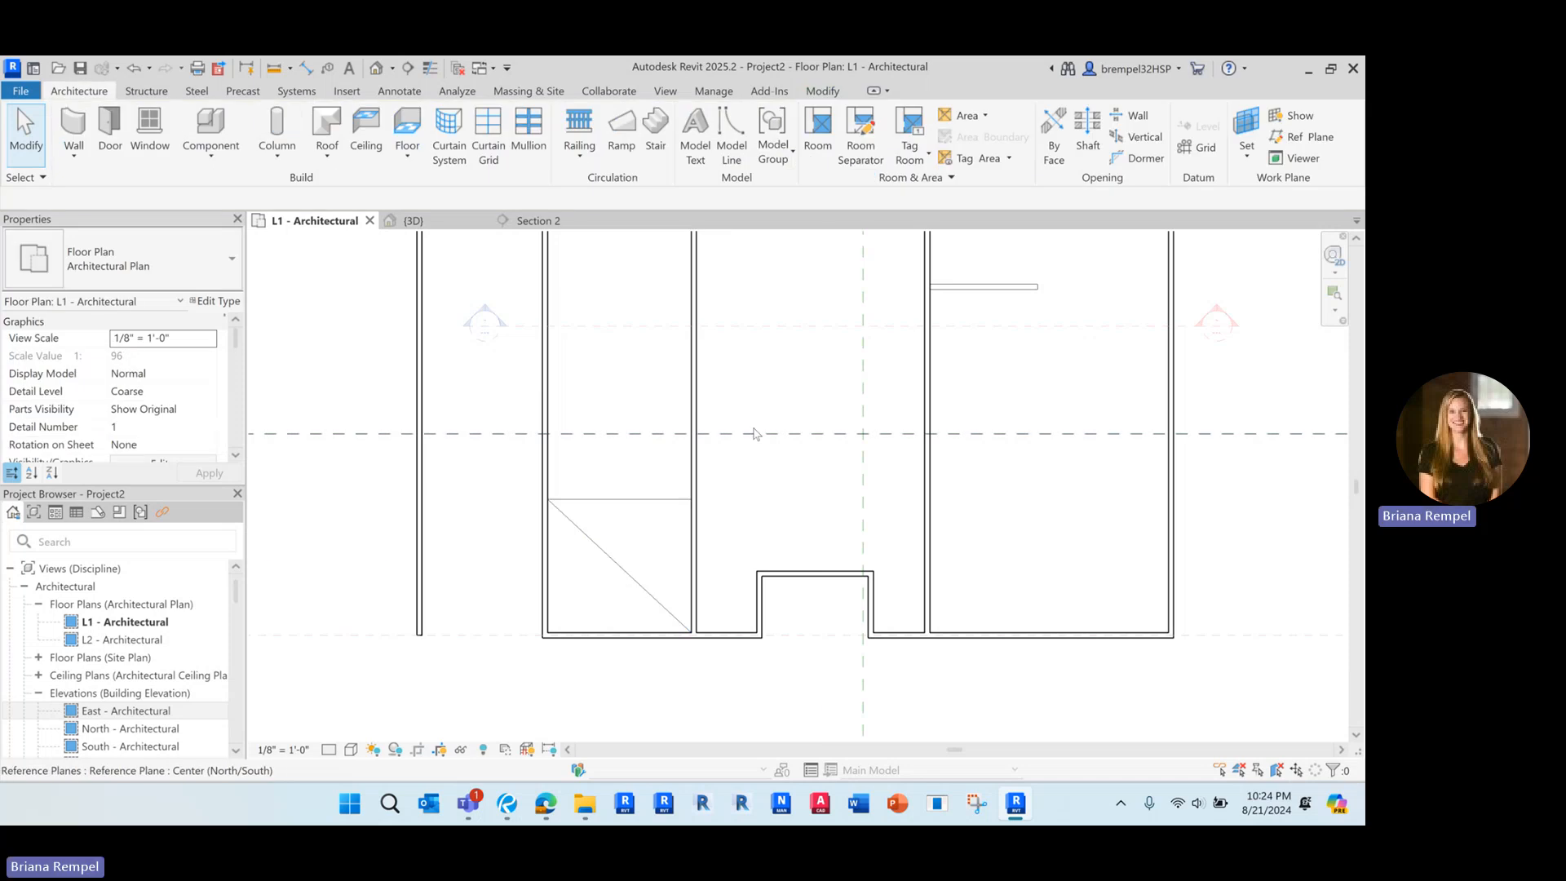
Open the default 3D view and examine the tile and wood floors in the westernmost room from above
{"action": "scroll", "coordinate": [737, 375], "scroll_direction": "down", "scroll_amount": 3}
{"action": "scroll", "coordinate": [685, 495], "scroll_direction": "up", "scroll_amount": 2}
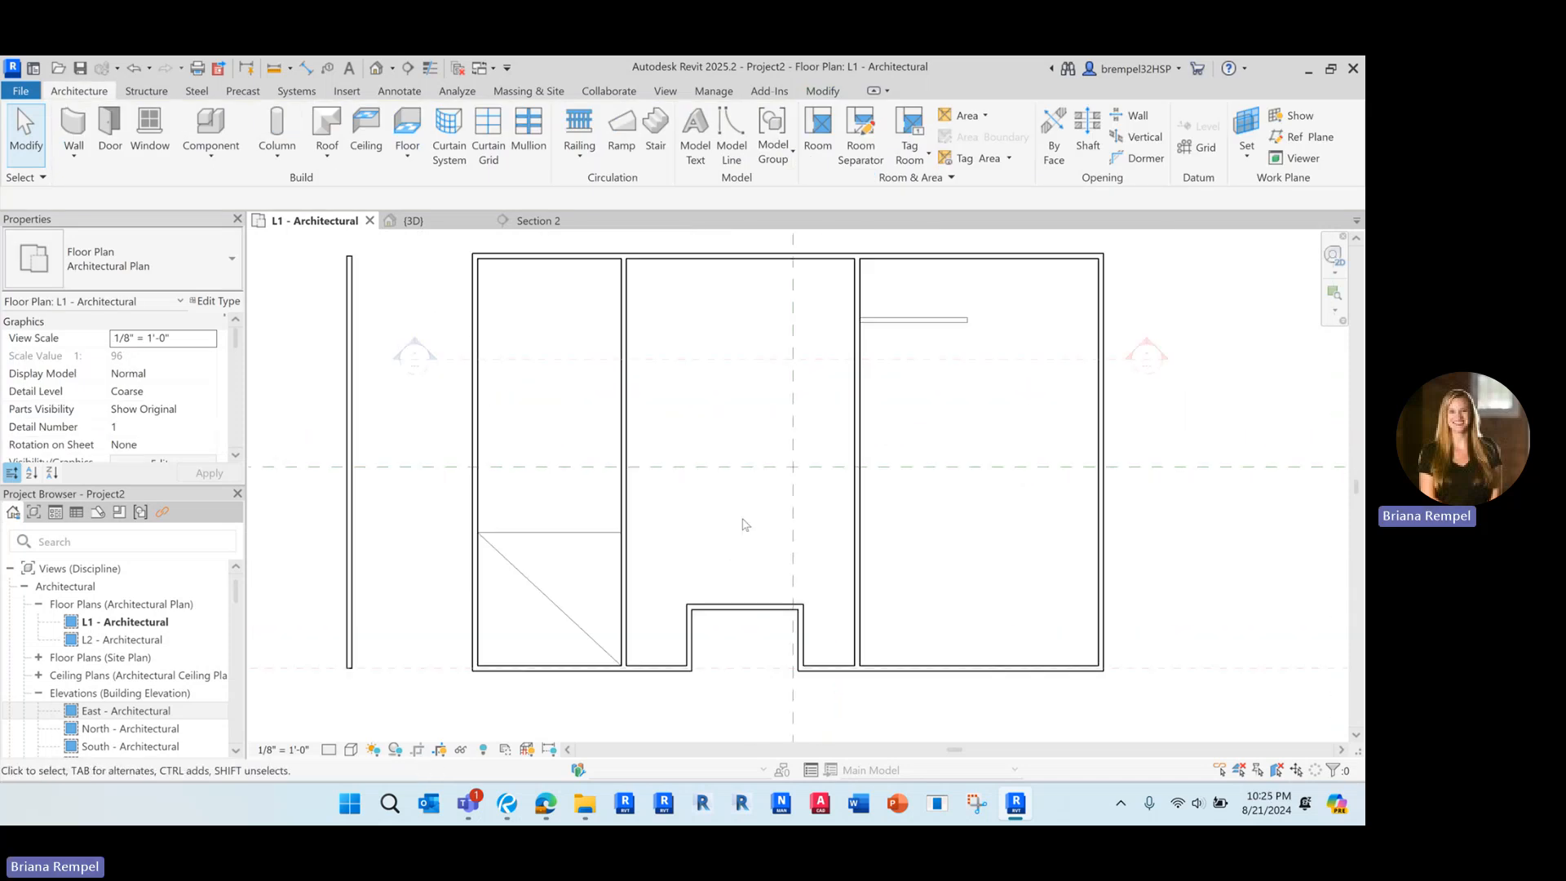
{"action": "middle_click_drag", "start_coordinate": [740, 530], "coordinate": [681, 542]}
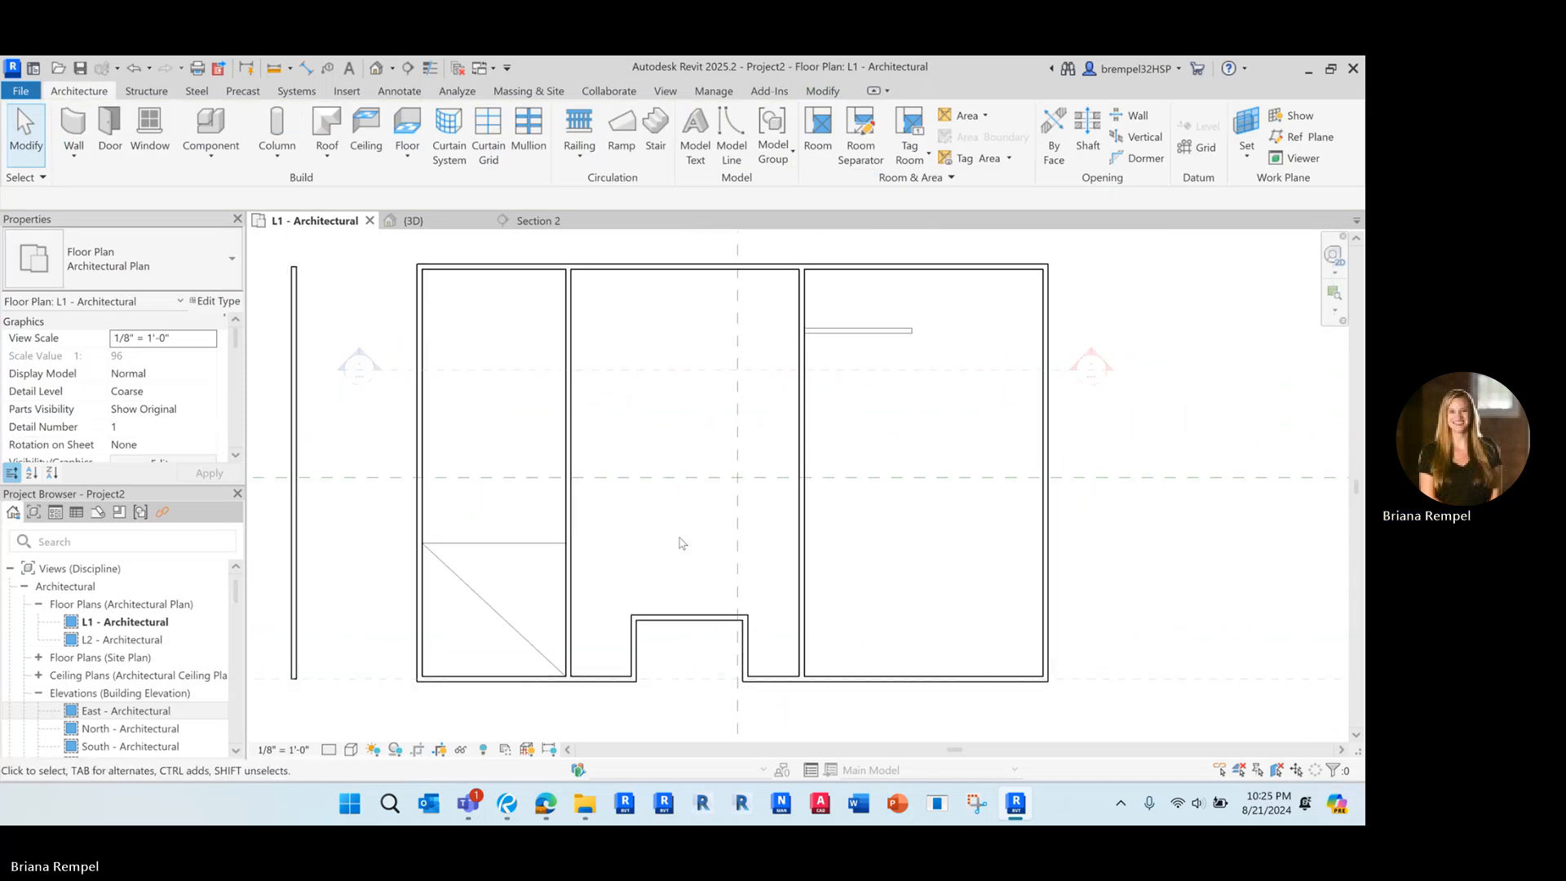
{"action": "left_click", "coordinate": [376, 68]}
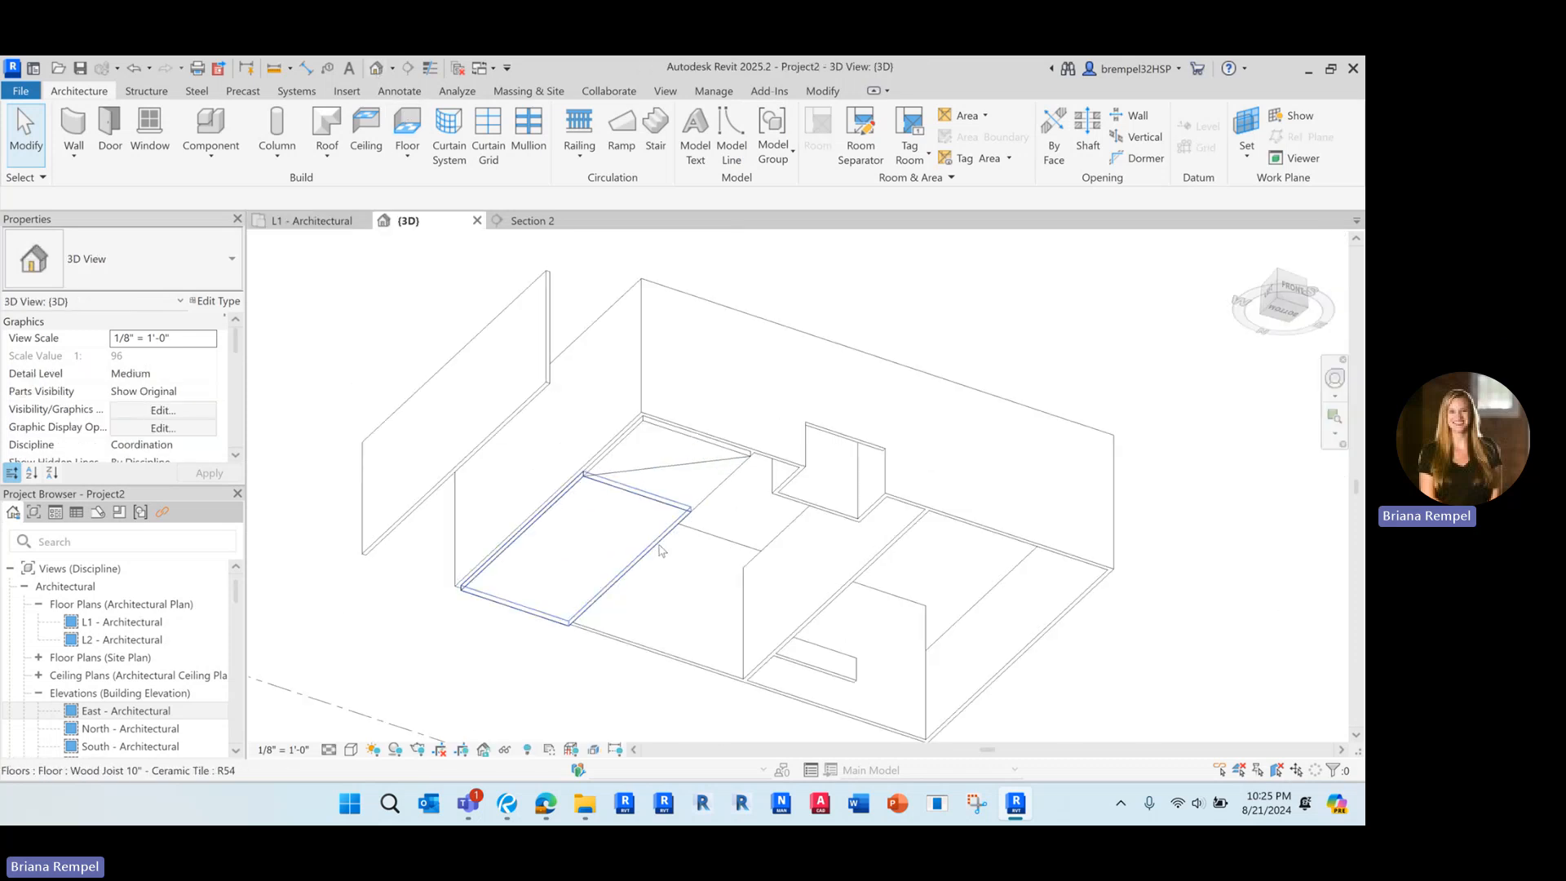
{"action": "middle_click_drag", "start_coordinate": [661, 551], "coordinate": [683, 681], "text": "shift"}
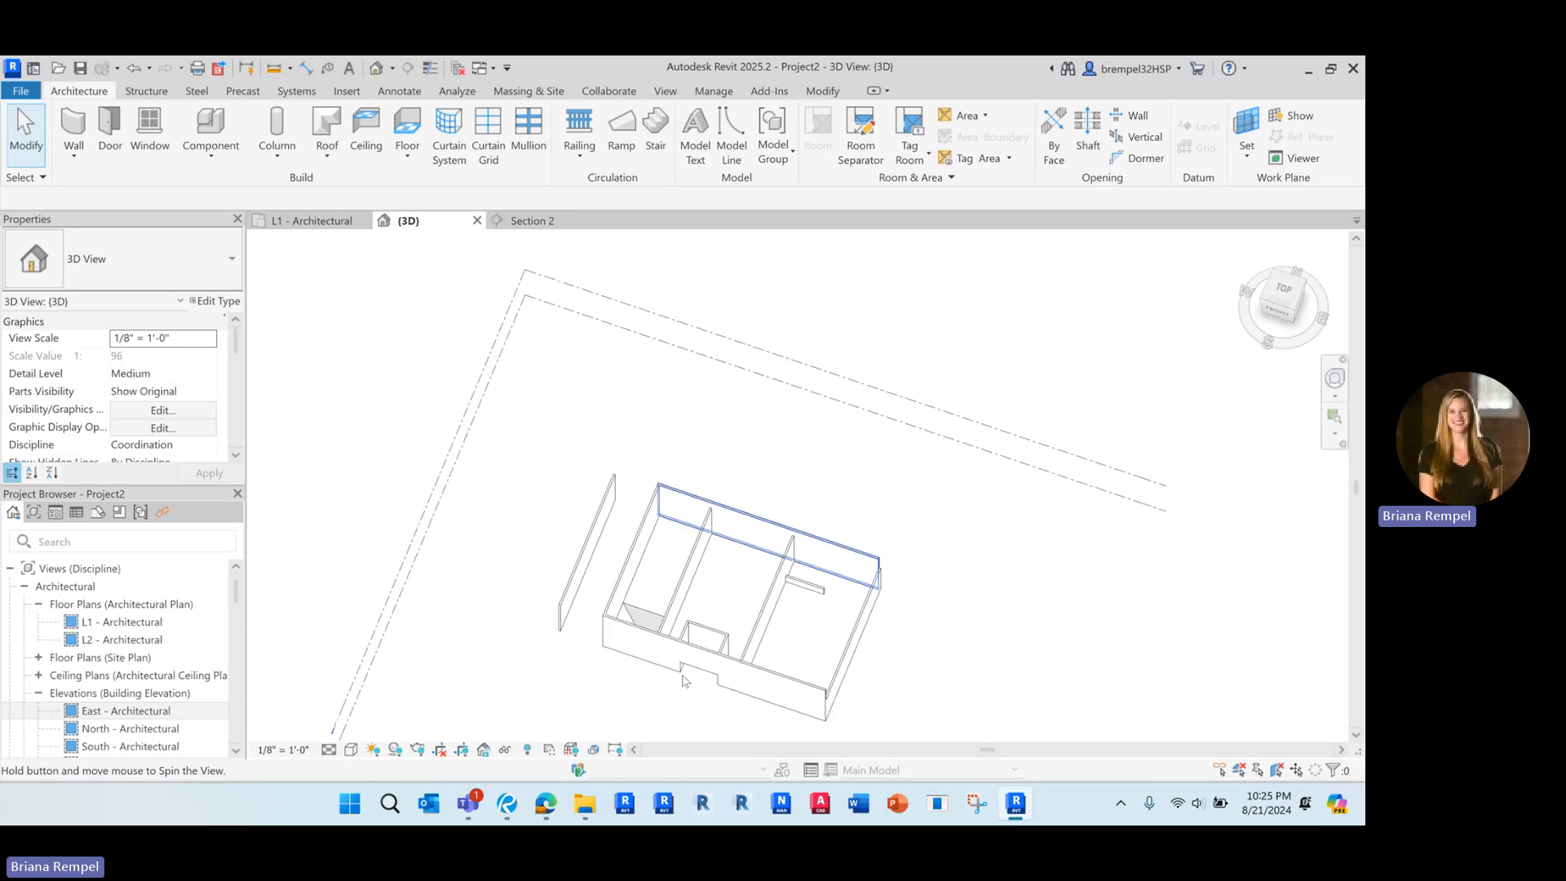
{"action": "scroll", "coordinate": [677, 665], "scroll_direction": "up", "scroll_amount": 8}
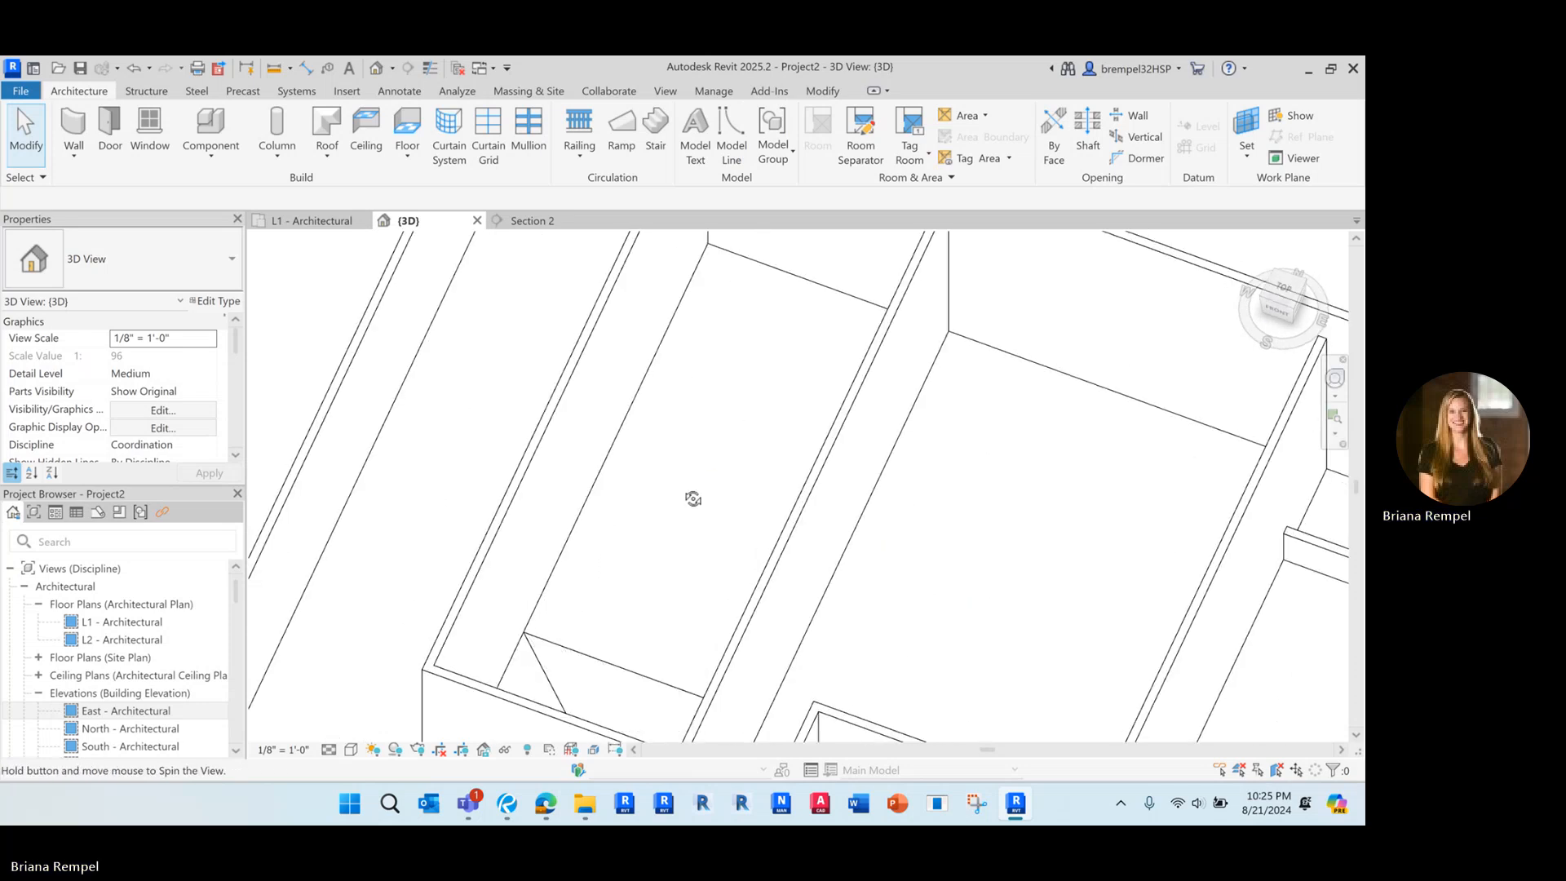
{"action": "middle_click_drag", "start_coordinate": [694, 498], "coordinate": [638, 505], "text": "shift"}
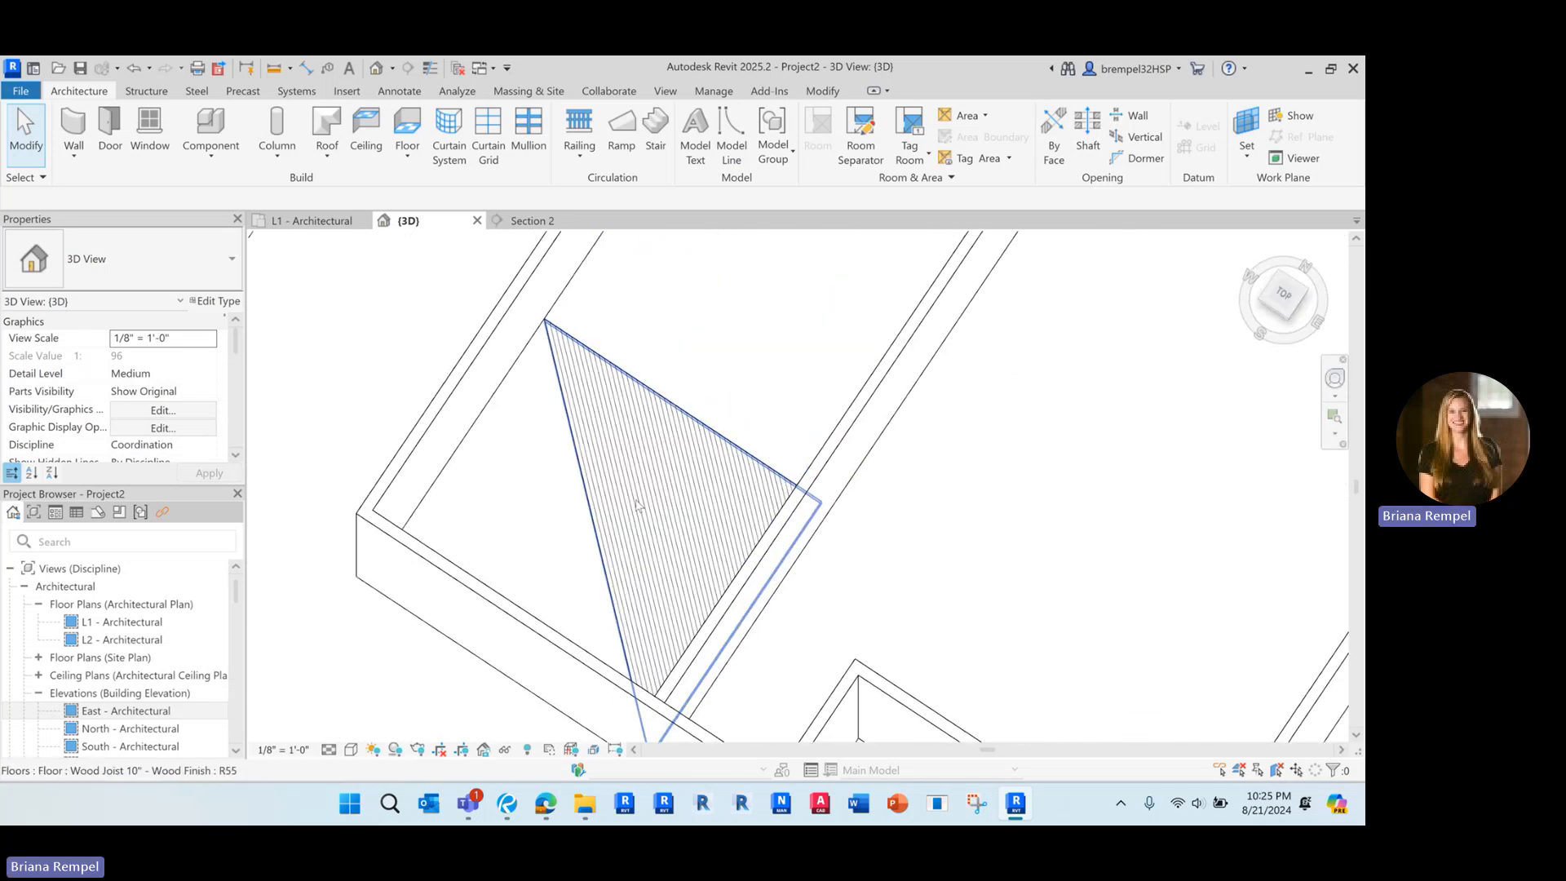
{"action": "left_click", "coordinate": [638, 505]}
{"action": "left_click", "coordinate": [560, 541]}
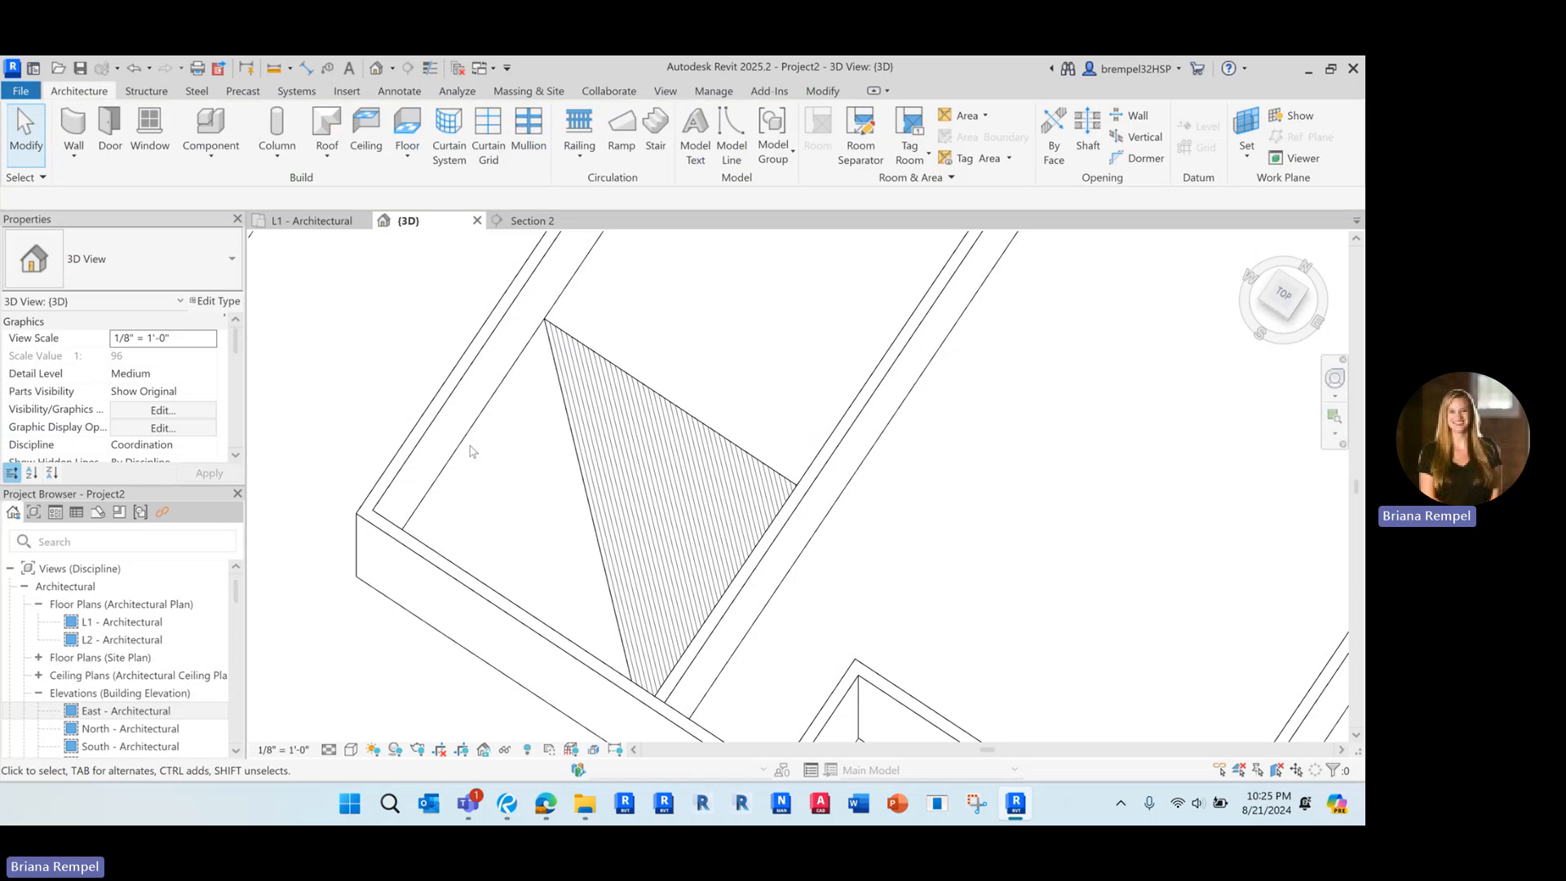
{"action": "scroll", "coordinate": [514, 489], "scroll_direction": "down", "scroll_amount": 5}
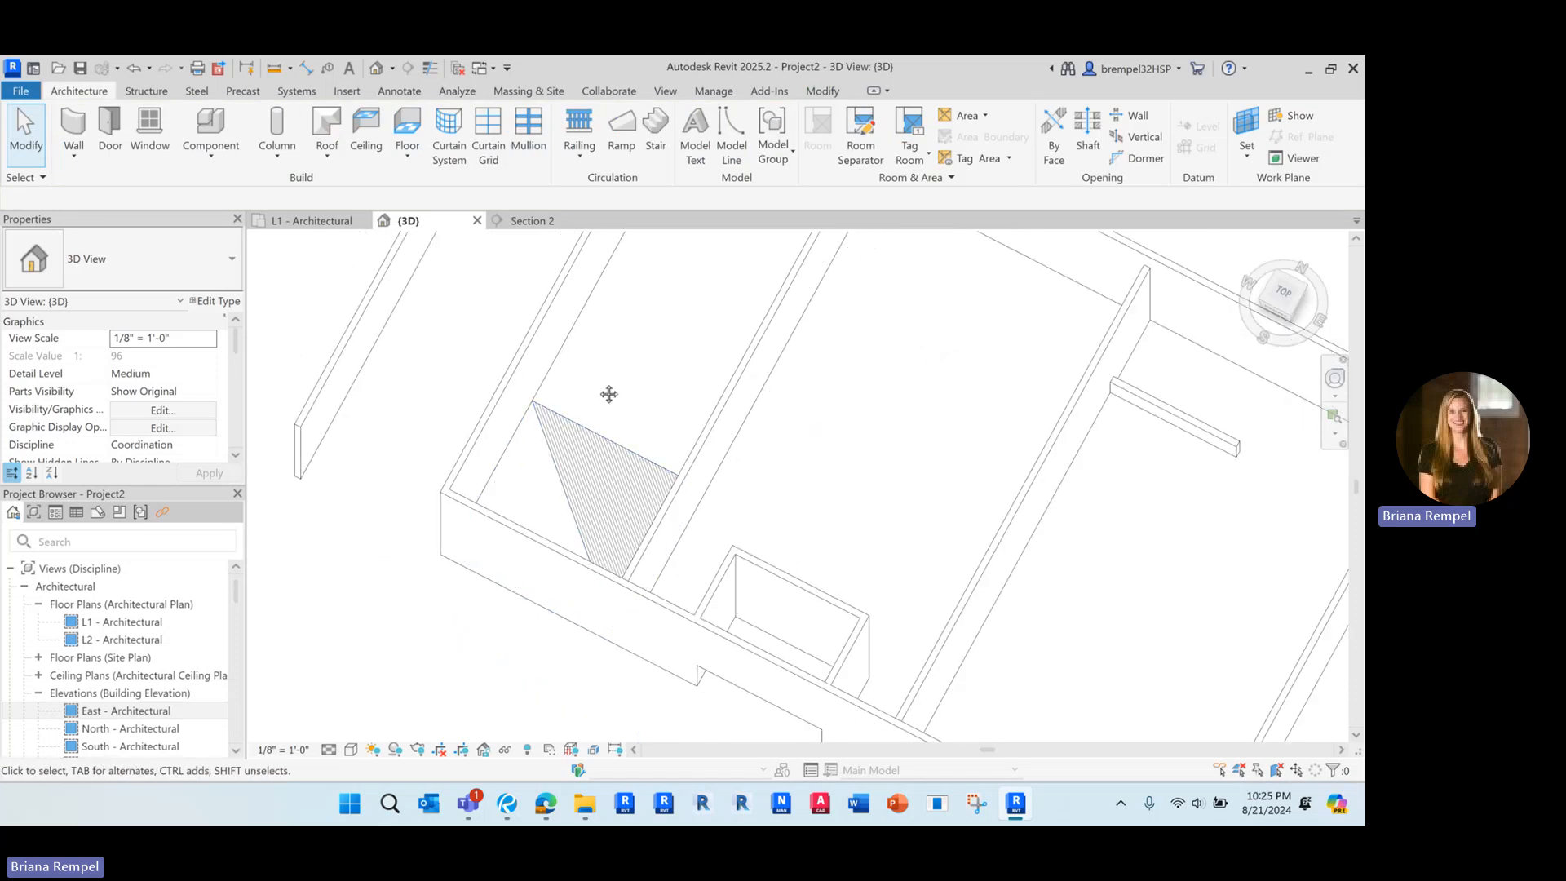
{"action": "middle_click_drag", "start_coordinate": [608, 392], "coordinate": [534, 480], "text": "shift"}
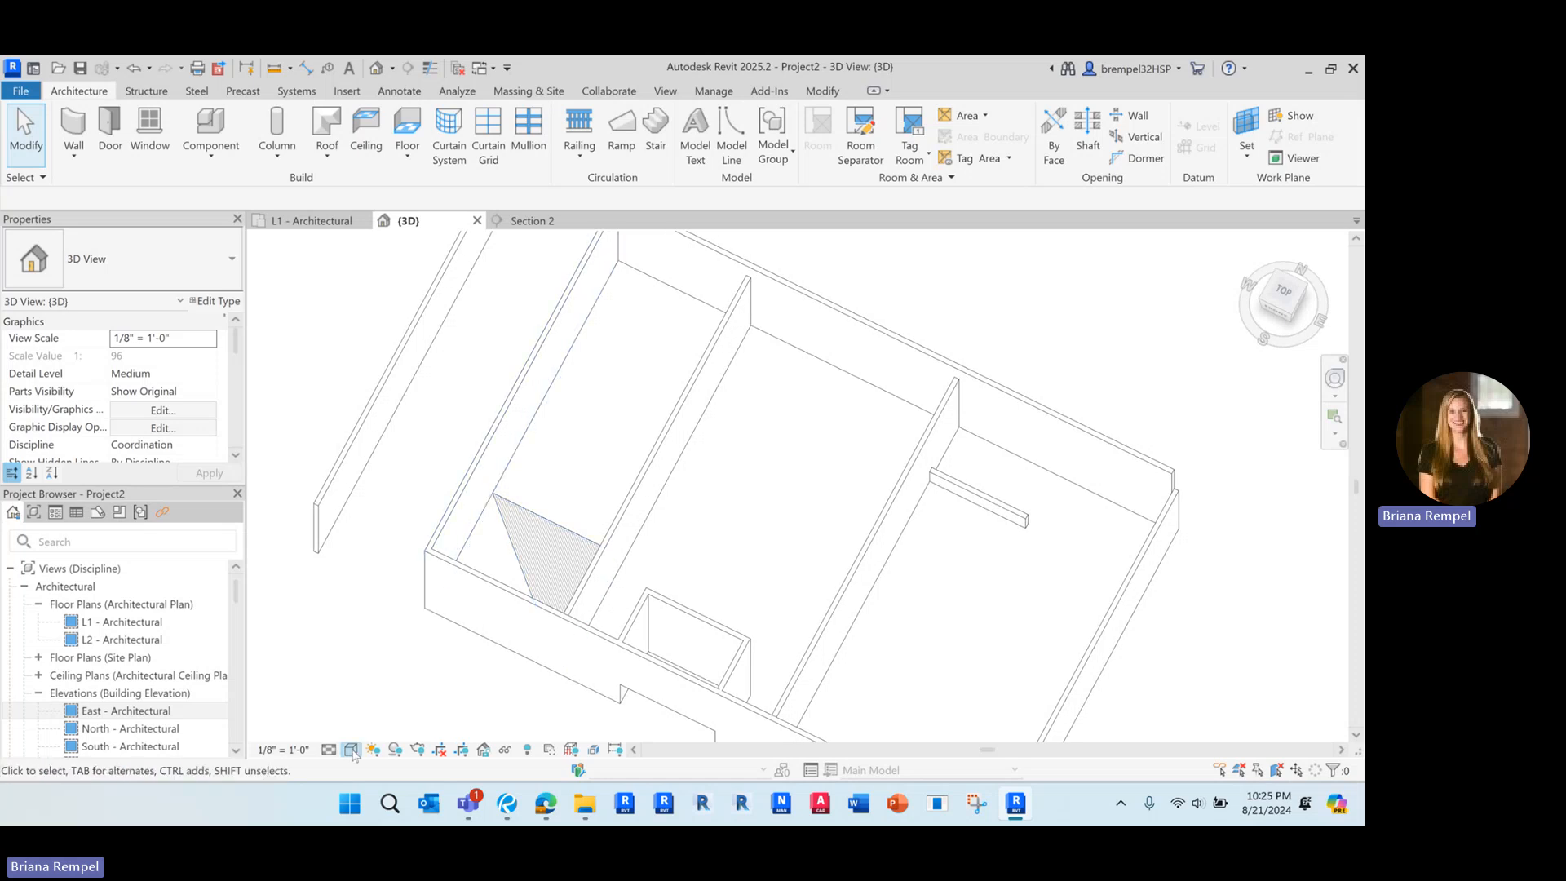
Set the 3D view's visual style to Consistent Colors and inspect the wood-finish triangle against the surrounding tile
{"action": "left_click", "coordinate": [351, 749]}
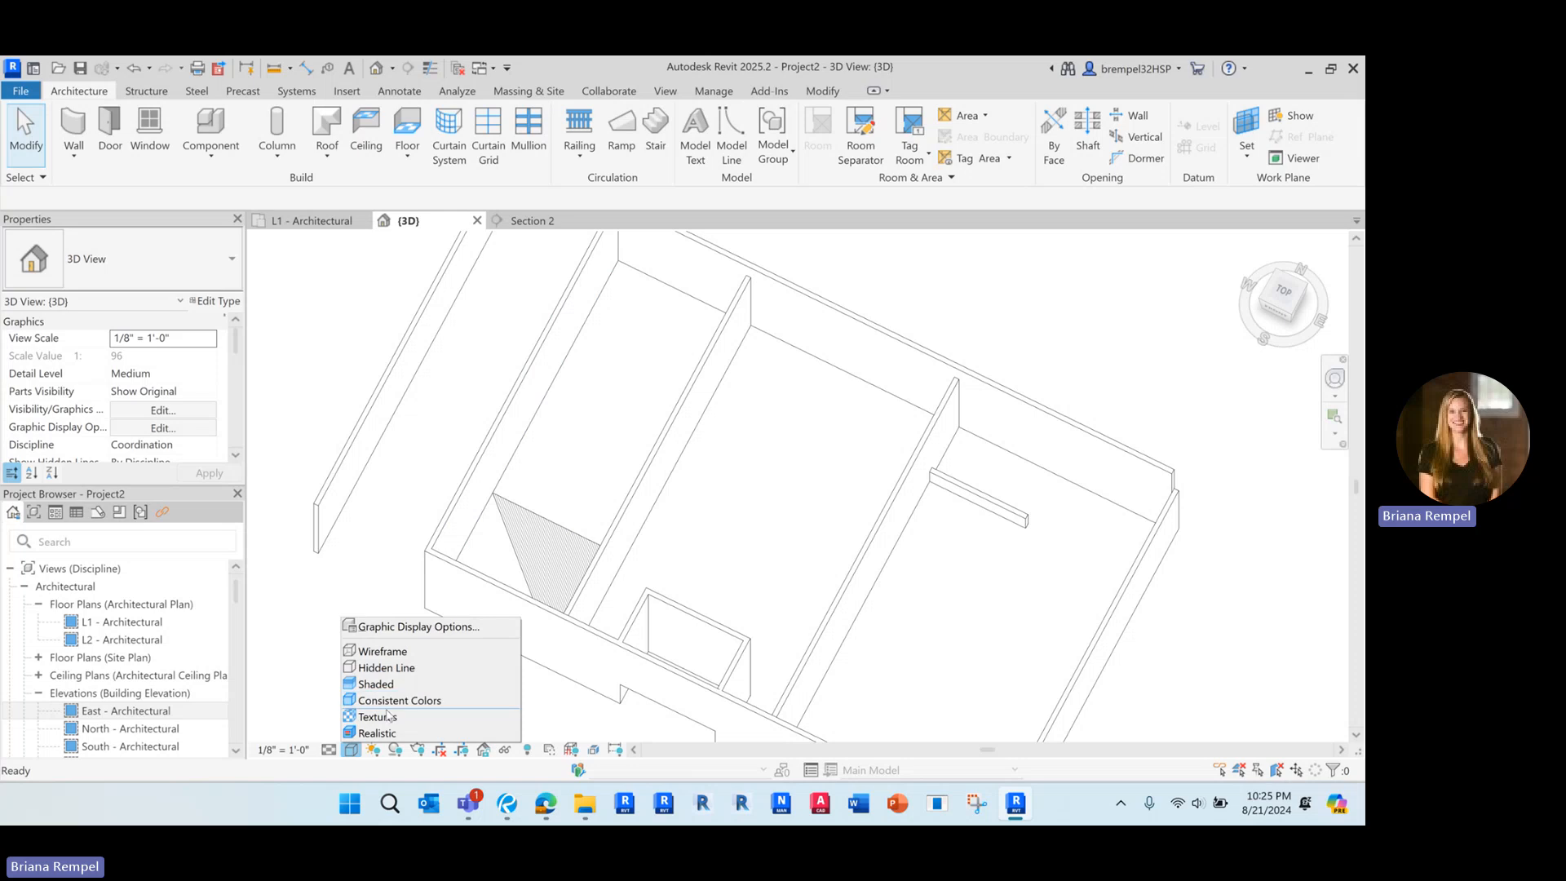
{"action": "left_click", "coordinate": [388, 702]}
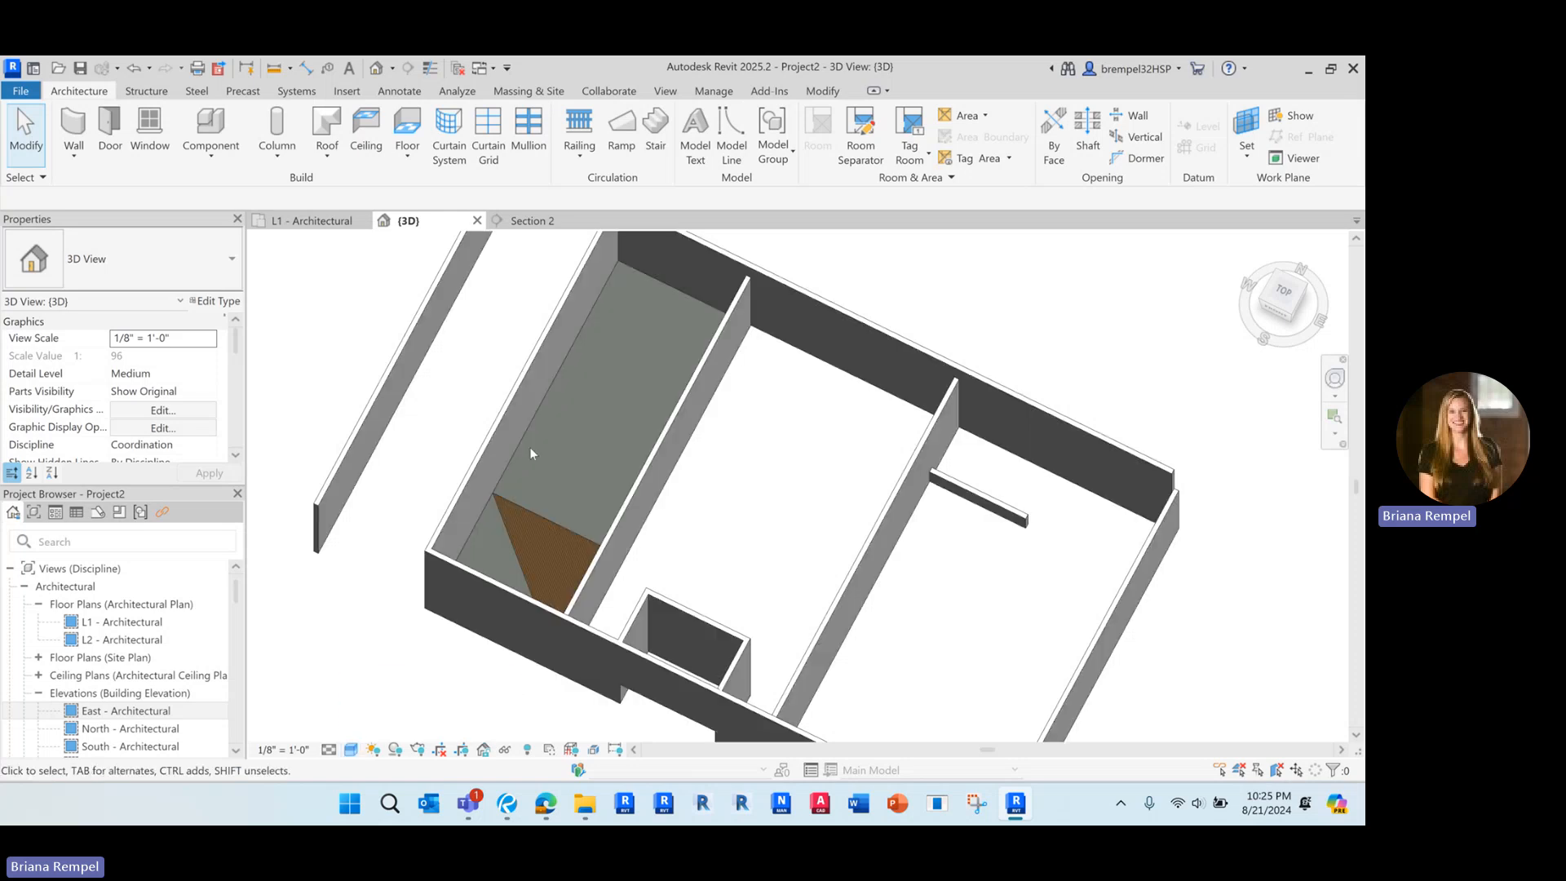
{"action": "scroll", "coordinate": [522, 548], "scroll_direction": "up", "scroll_amount": 4}
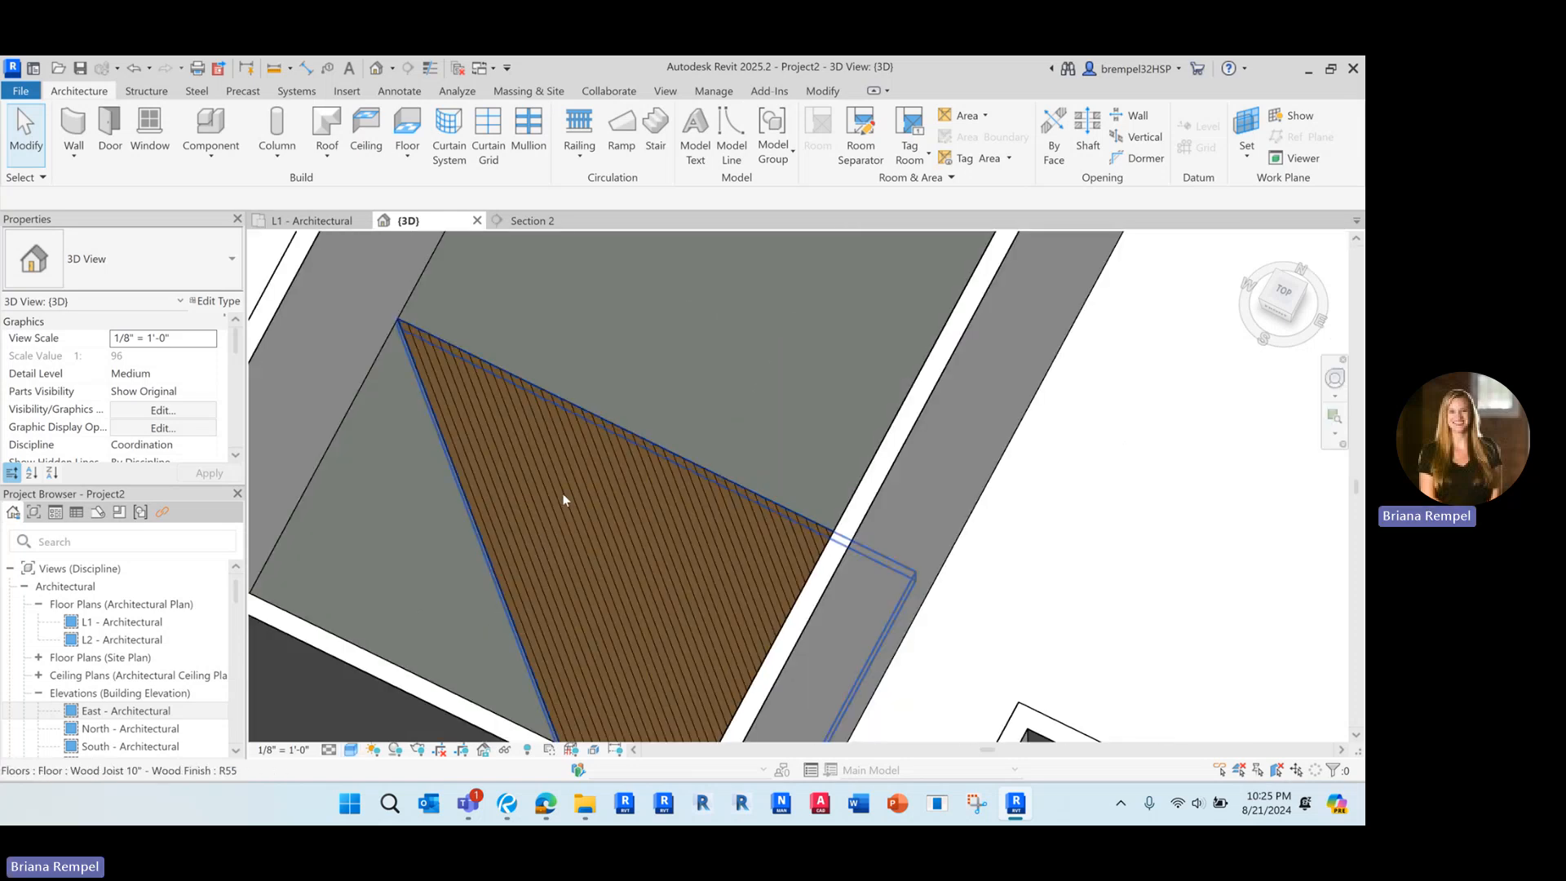
{"action": "scroll", "coordinate": [561, 485], "scroll_direction": "down", "scroll_amount": 4}
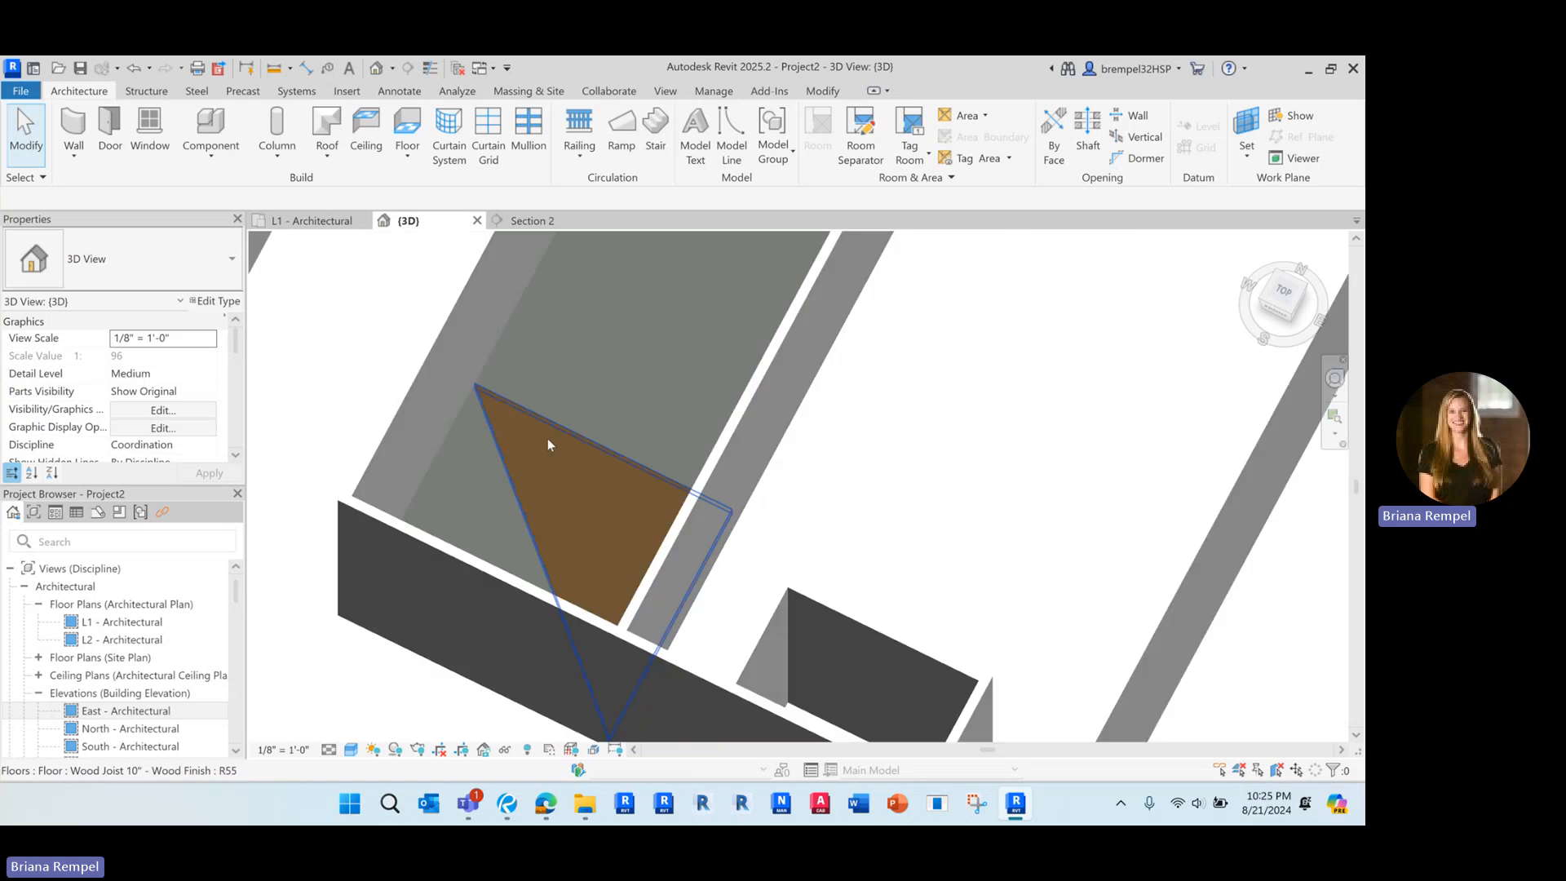
Switch the 3D view to a visual style that renders material textures and inspect the floor finishes up close and from around the room
{"action": "left_click", "coordinate": [354, 752]}
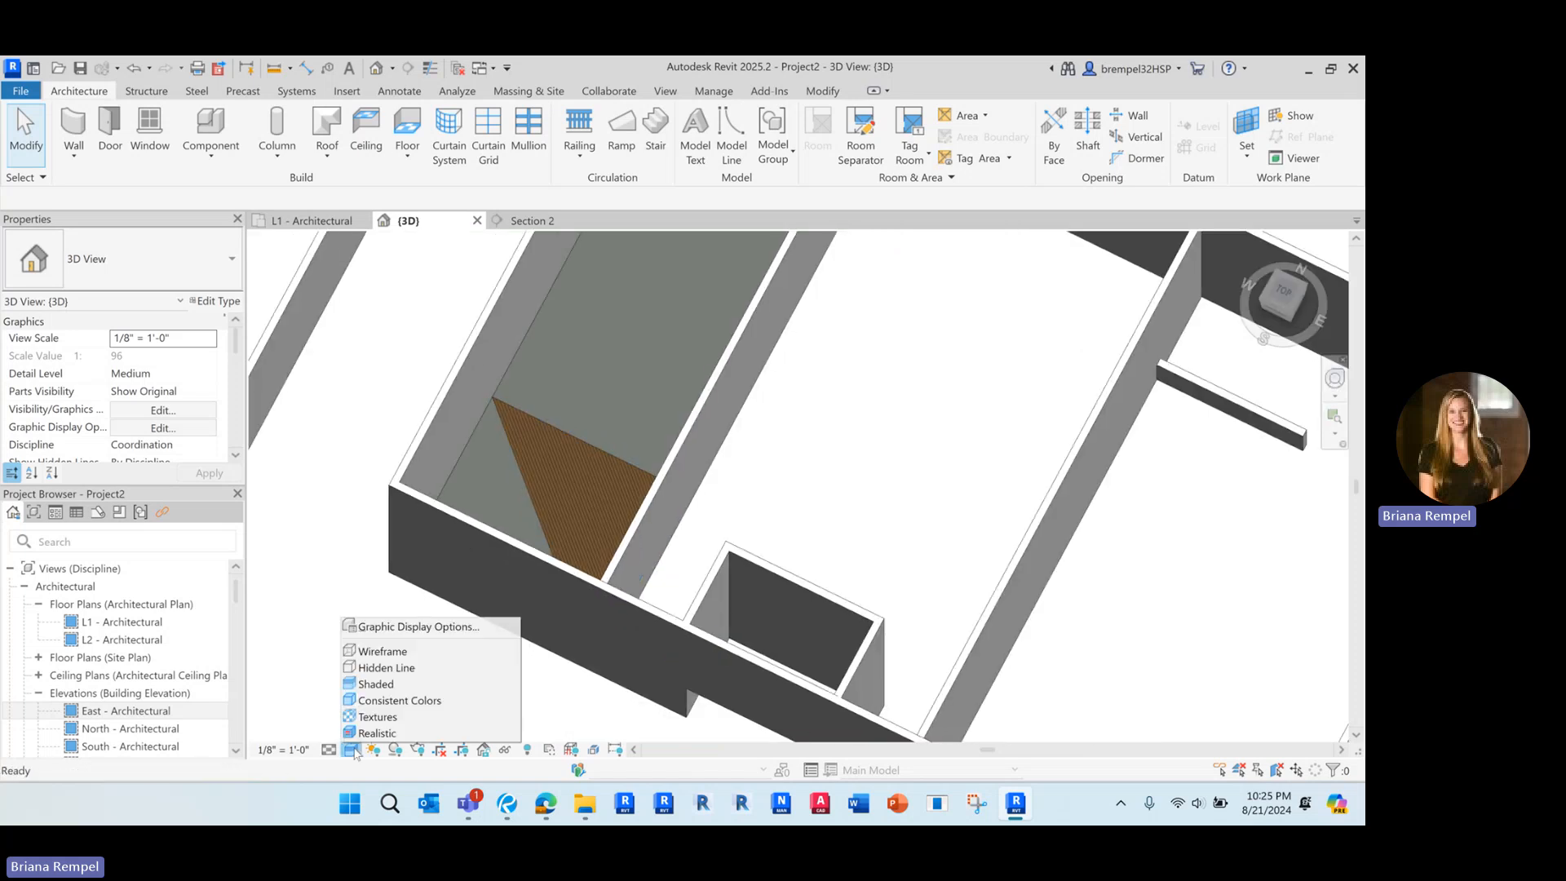
{"action": "left_click", "coordinate": [416, 701]}
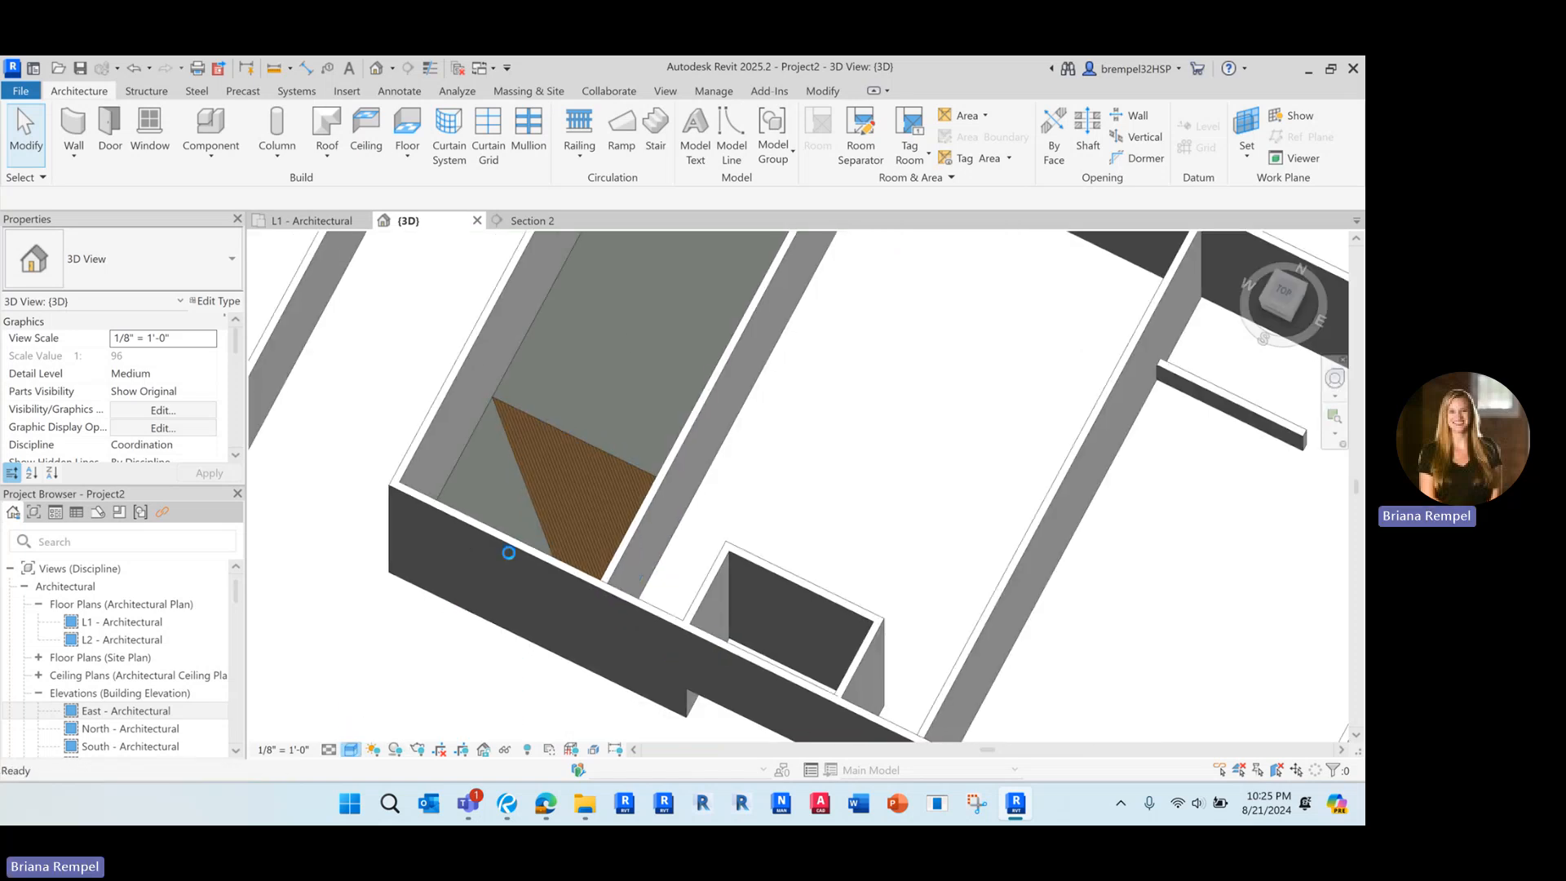
{"action": "scroll", "coordinate": [522, 455], "scroll_direction": "up", "scroll_amount": 5}
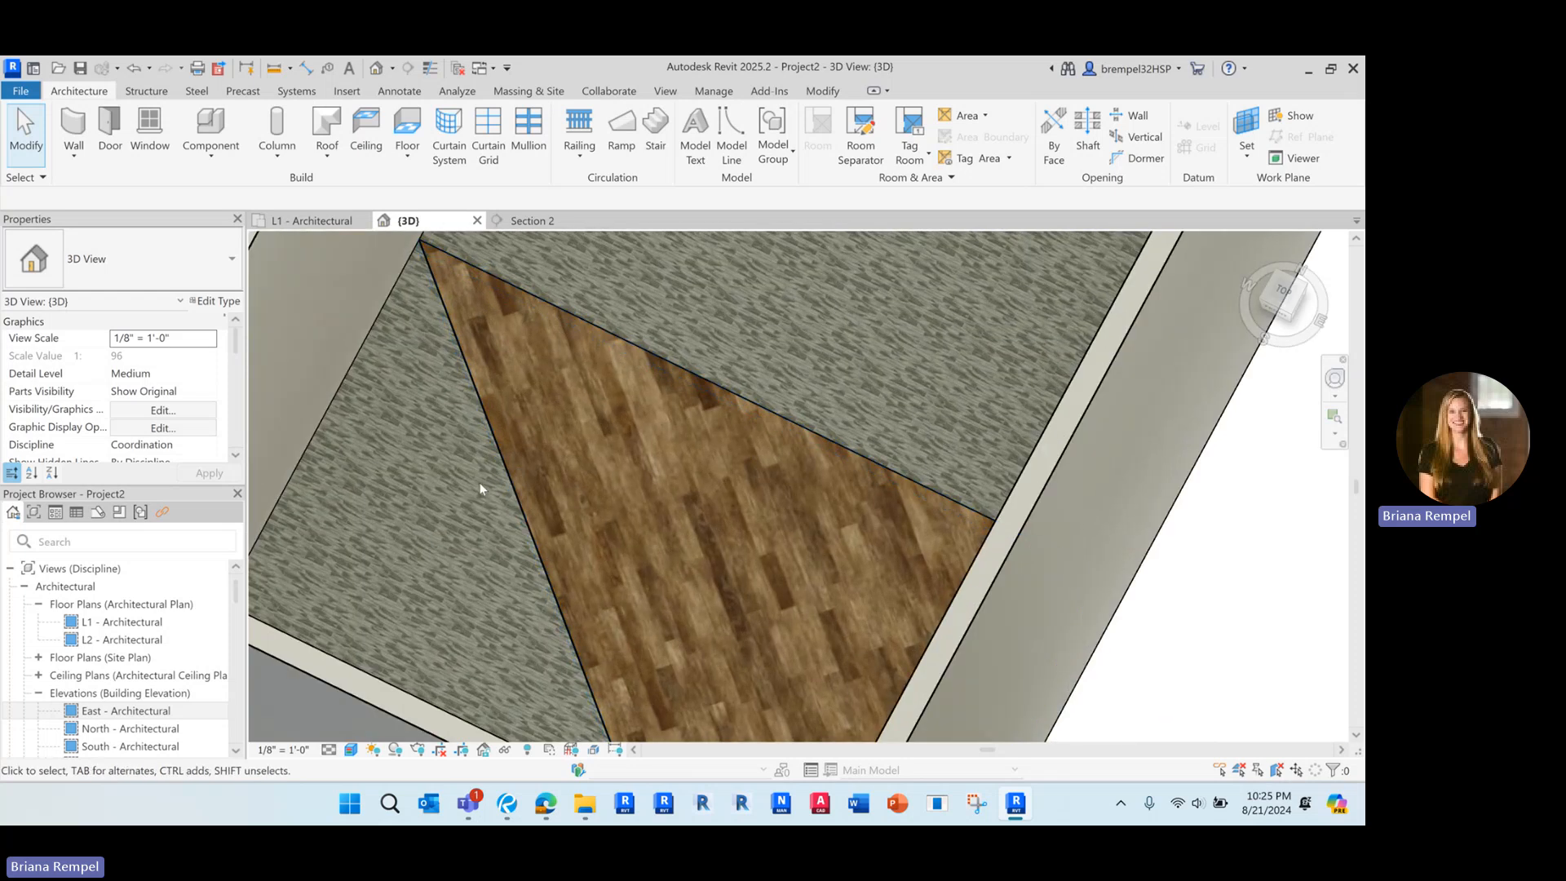
{"action": "scroll", "coordinate": [478, 482], "scroll_direction": "up", "scroll_amount": 2}
{"action": "middle_click_drag", "start_coordinate": [479, 482], "coordinate": [581, 530]}
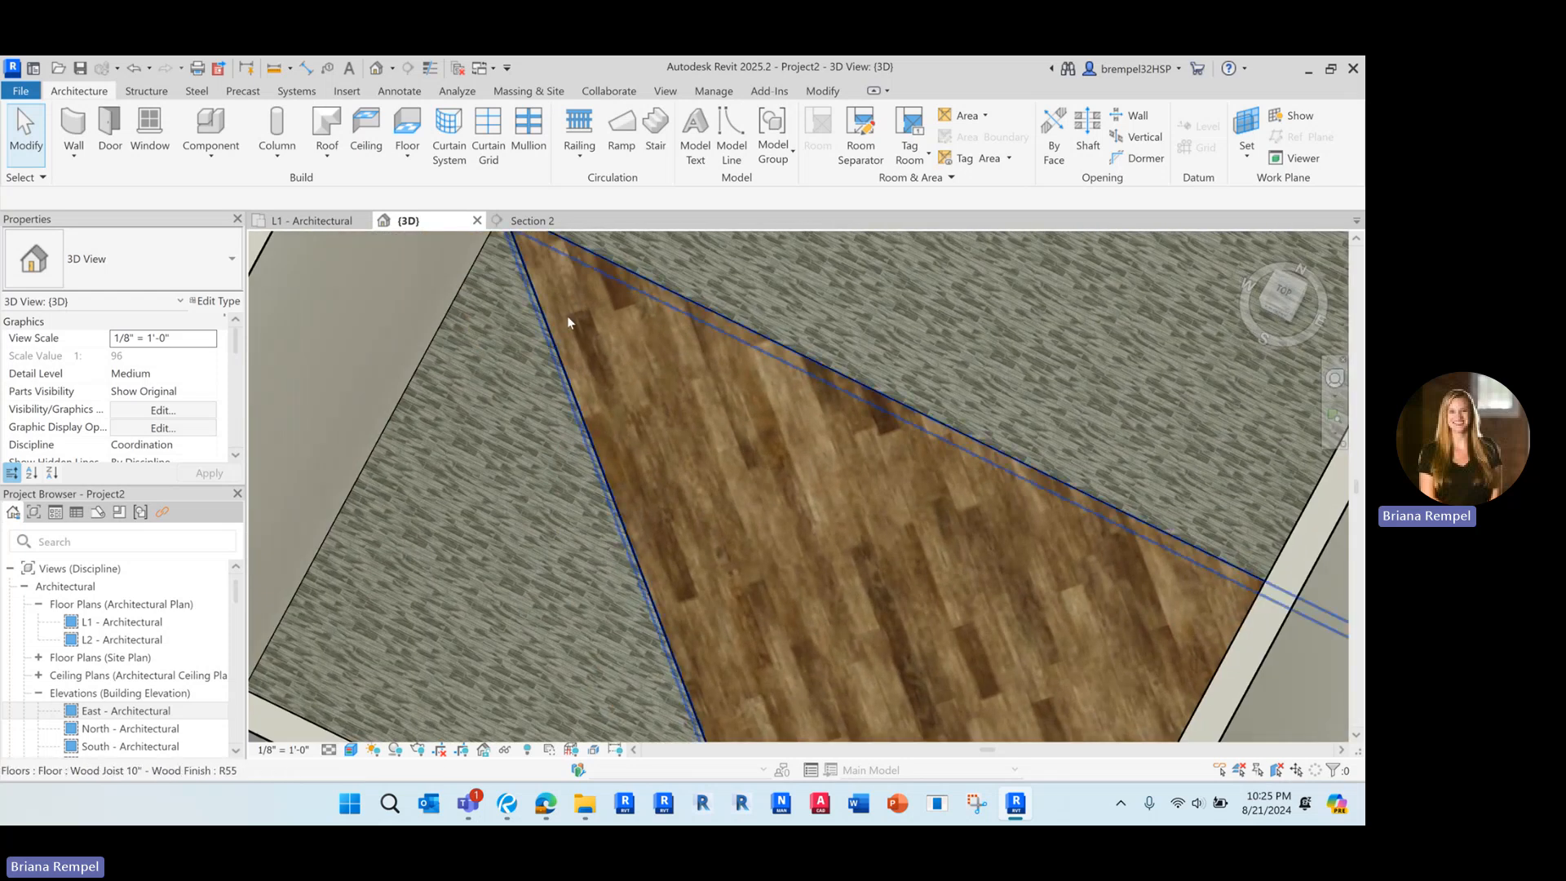
{"action": "mouse_move", "coordinate": [566, 315]}
{"action": "middle_mouse_down"}
{"action": "mouse_move", "coordinate": [618, 344]}
{"action": "mouse_move", "coordinate": [574, 477]}
{"action": "mouse_move", "coordinate": [559, 339]}
{"action": "middle_mouse_up"}
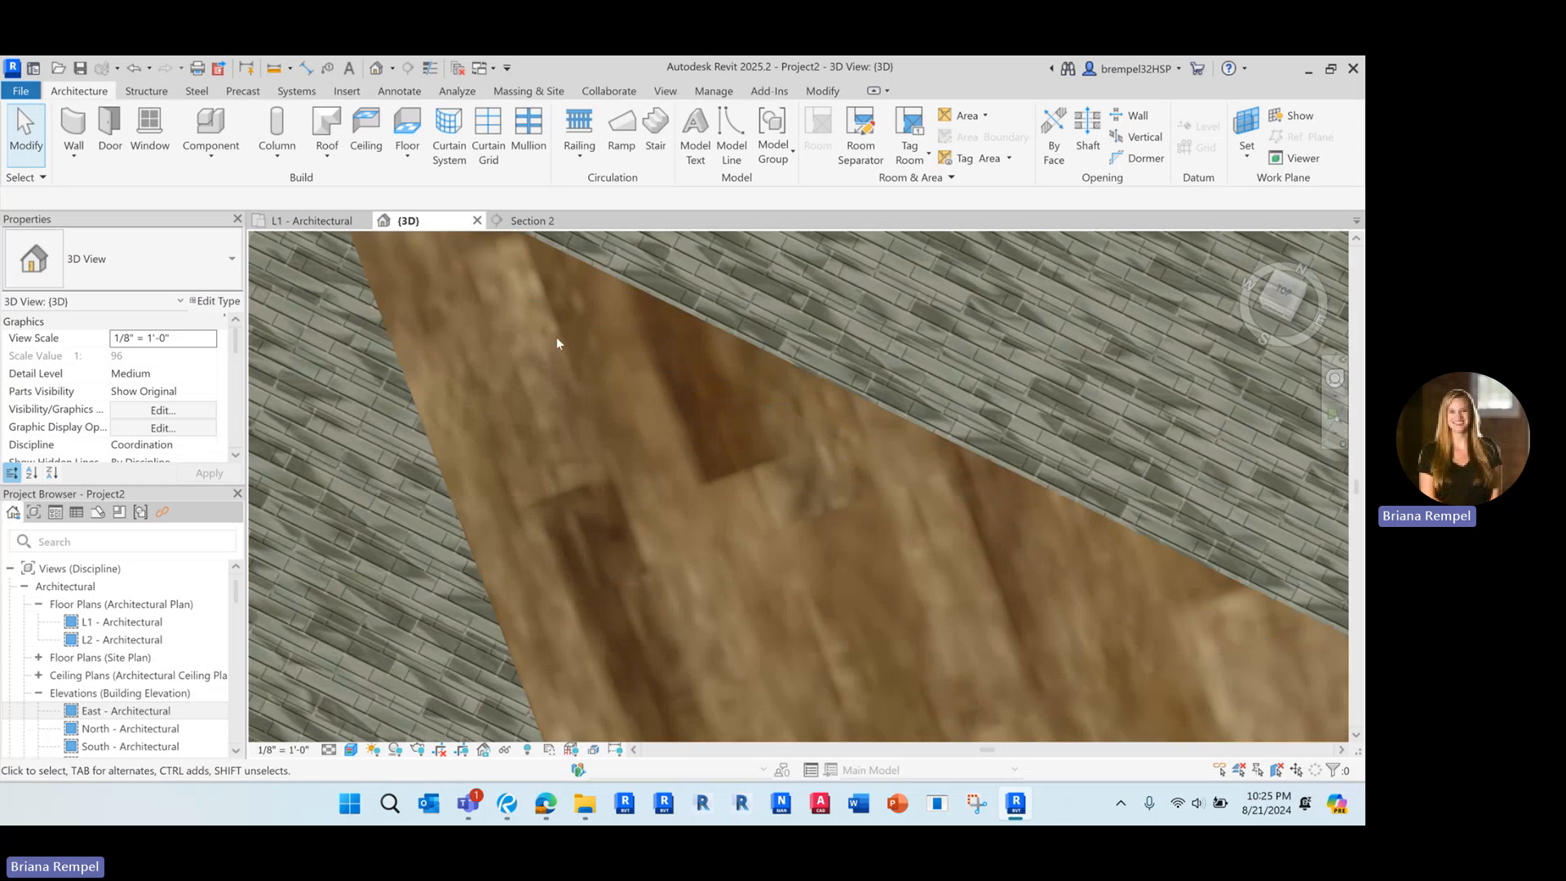
{"action": "scroll", "coordinate": [546, 354], "scroll_direction": "down", "scroll_amount": 6}
{"action": "scroll", "coordinate": [545, 355], "scroll_direction": "down", "scroll_amount": 1}
{"action": "middle_click_drag", "start_coordinate": [558, 594], "coordinate": [814, 530], "text": "shift"}
{"action": "middle_click_drag", "start_coordinate": [880, 477], "coordinate": [829, 597]}
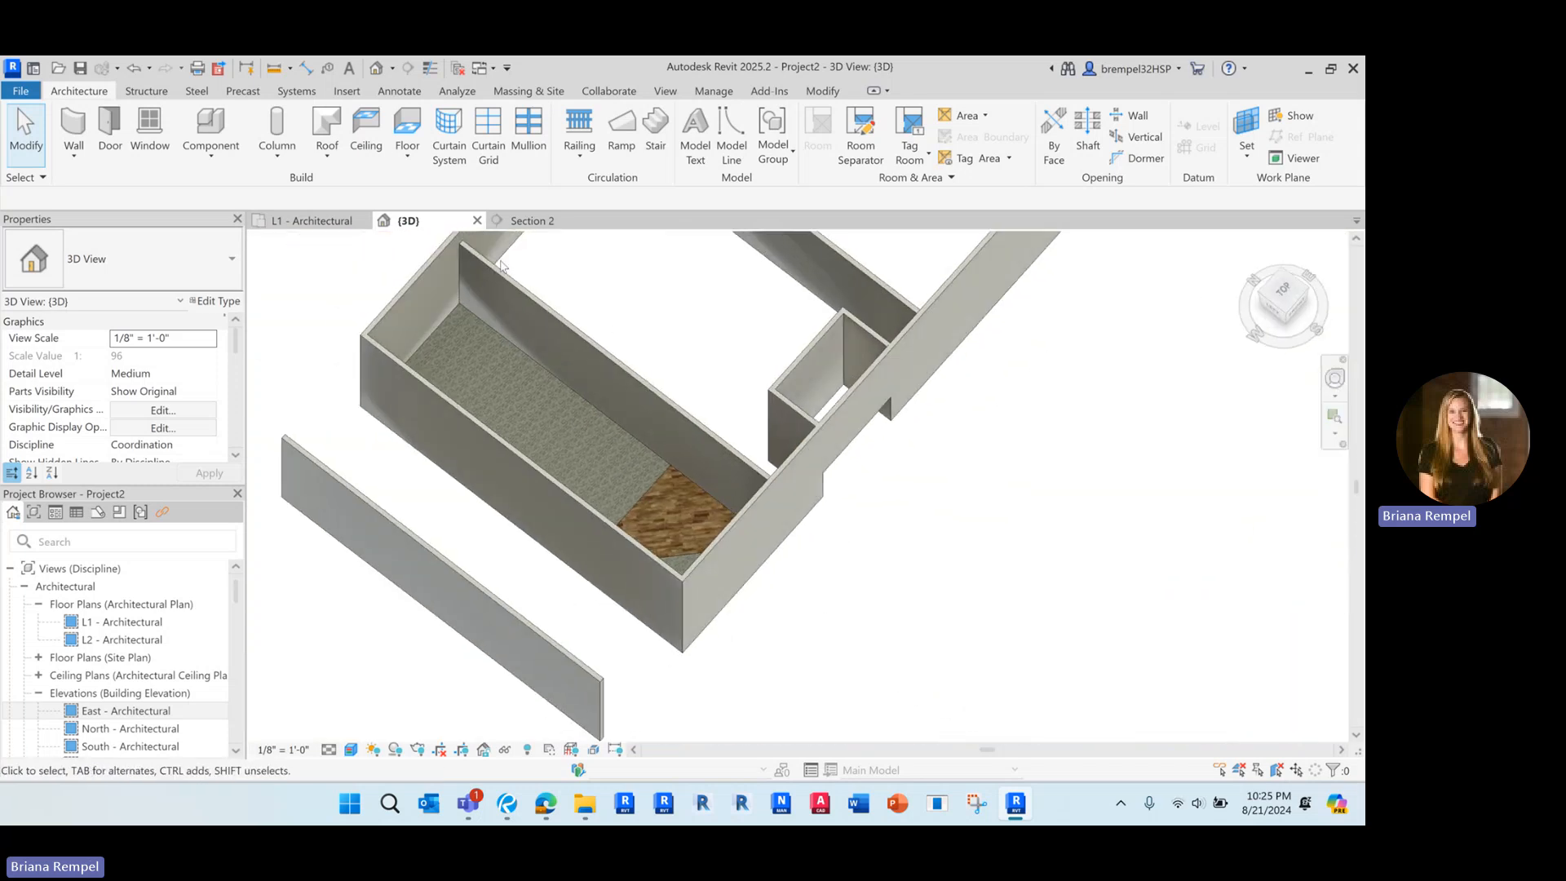
{"action": "scroll", "coordinate": [543, 455], "scroll_direction": "up", "scroll_amount": 1}
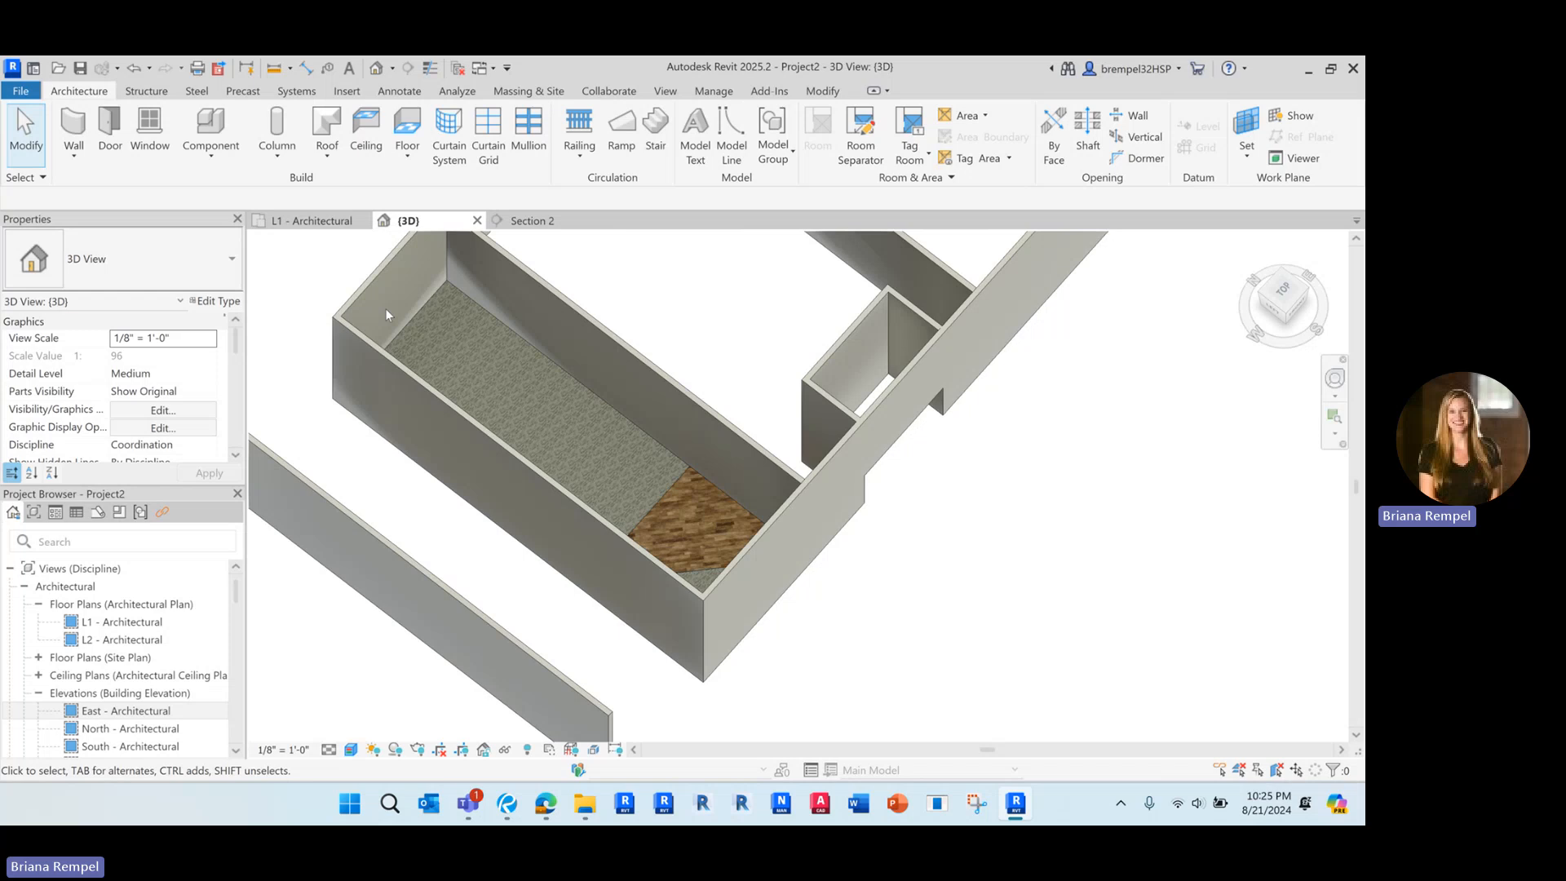
Set the L1 - Architectural plan's visual style to Realistic and inspect the triangular floors' finishes
{"action": "left_click", "coordinate": [312, 224]}
{"action": "left_click", "coordinate": [351, 748]}
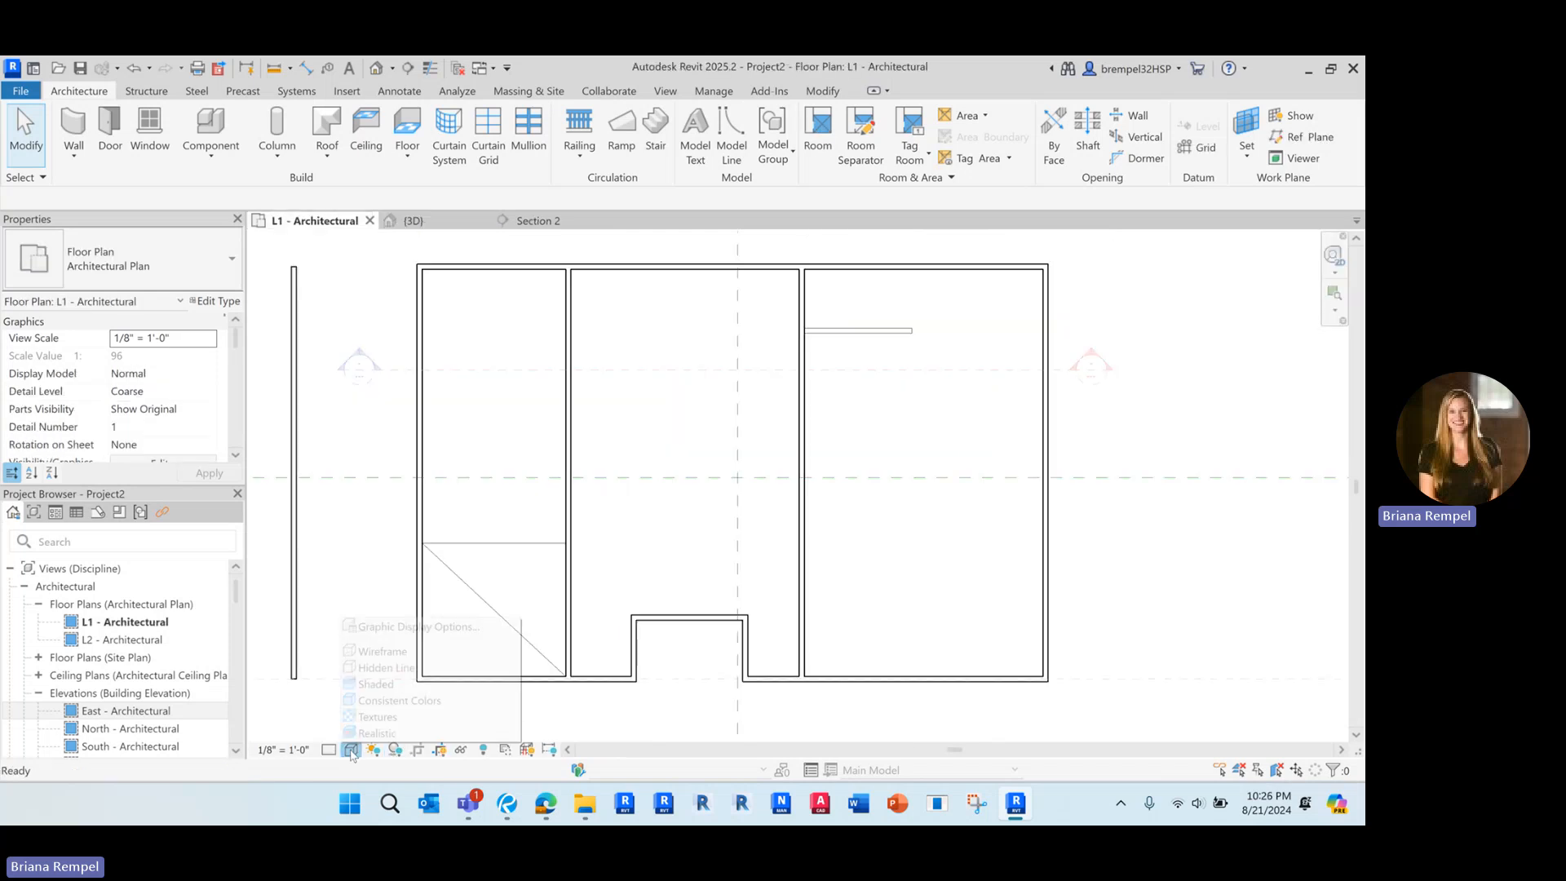
{"action": "left_click", "coordinate": [383, 732]}
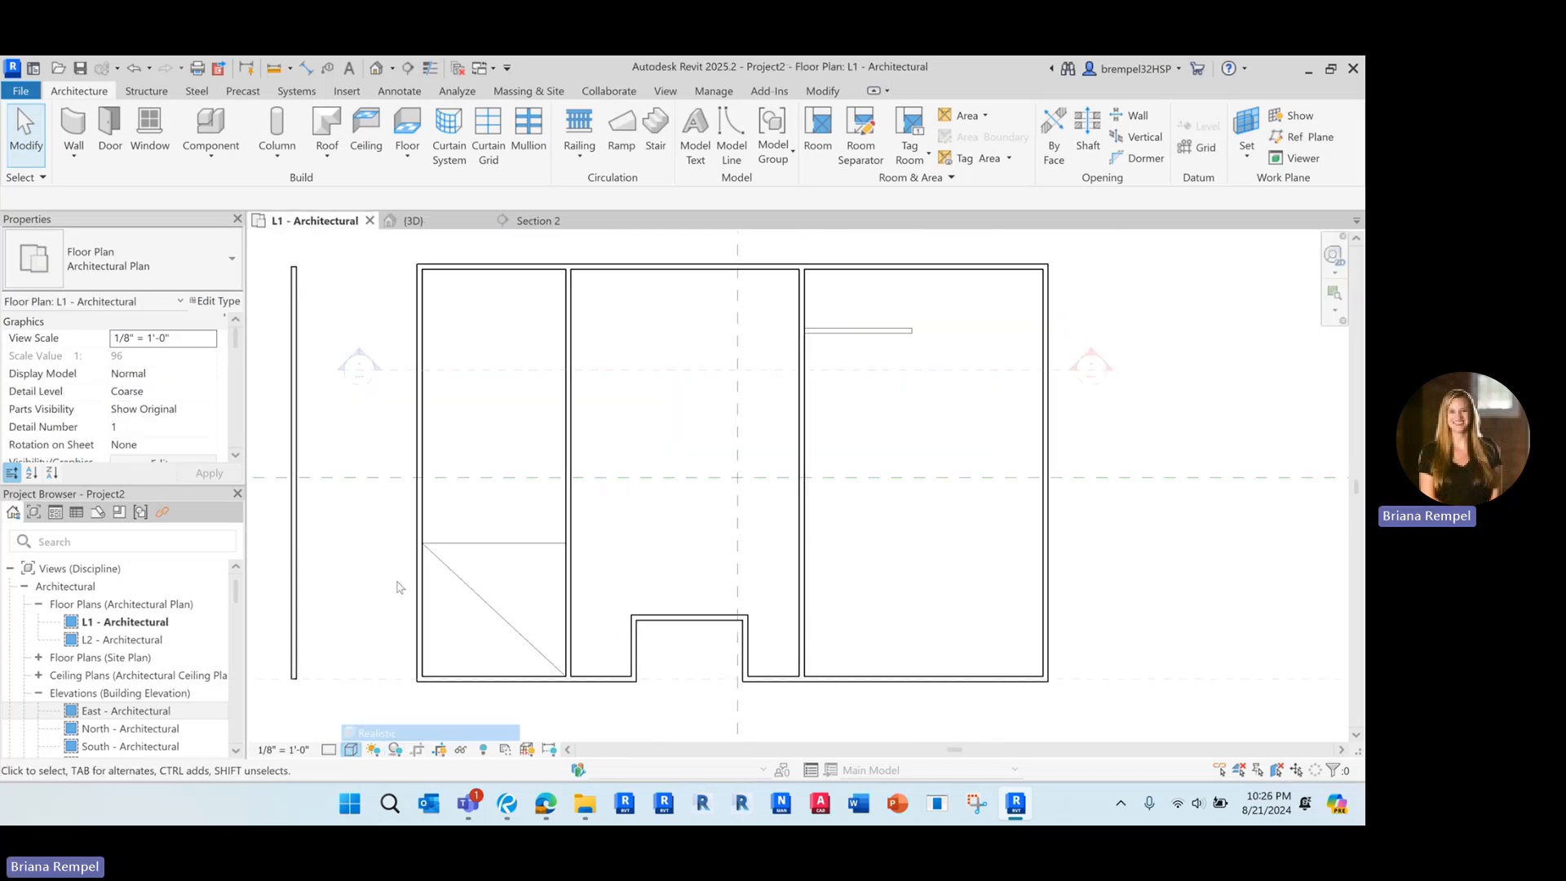
{"action": "scroll", "coordinate": [466, 612], "scroll_direction": "up", "scroll_amount": 5}
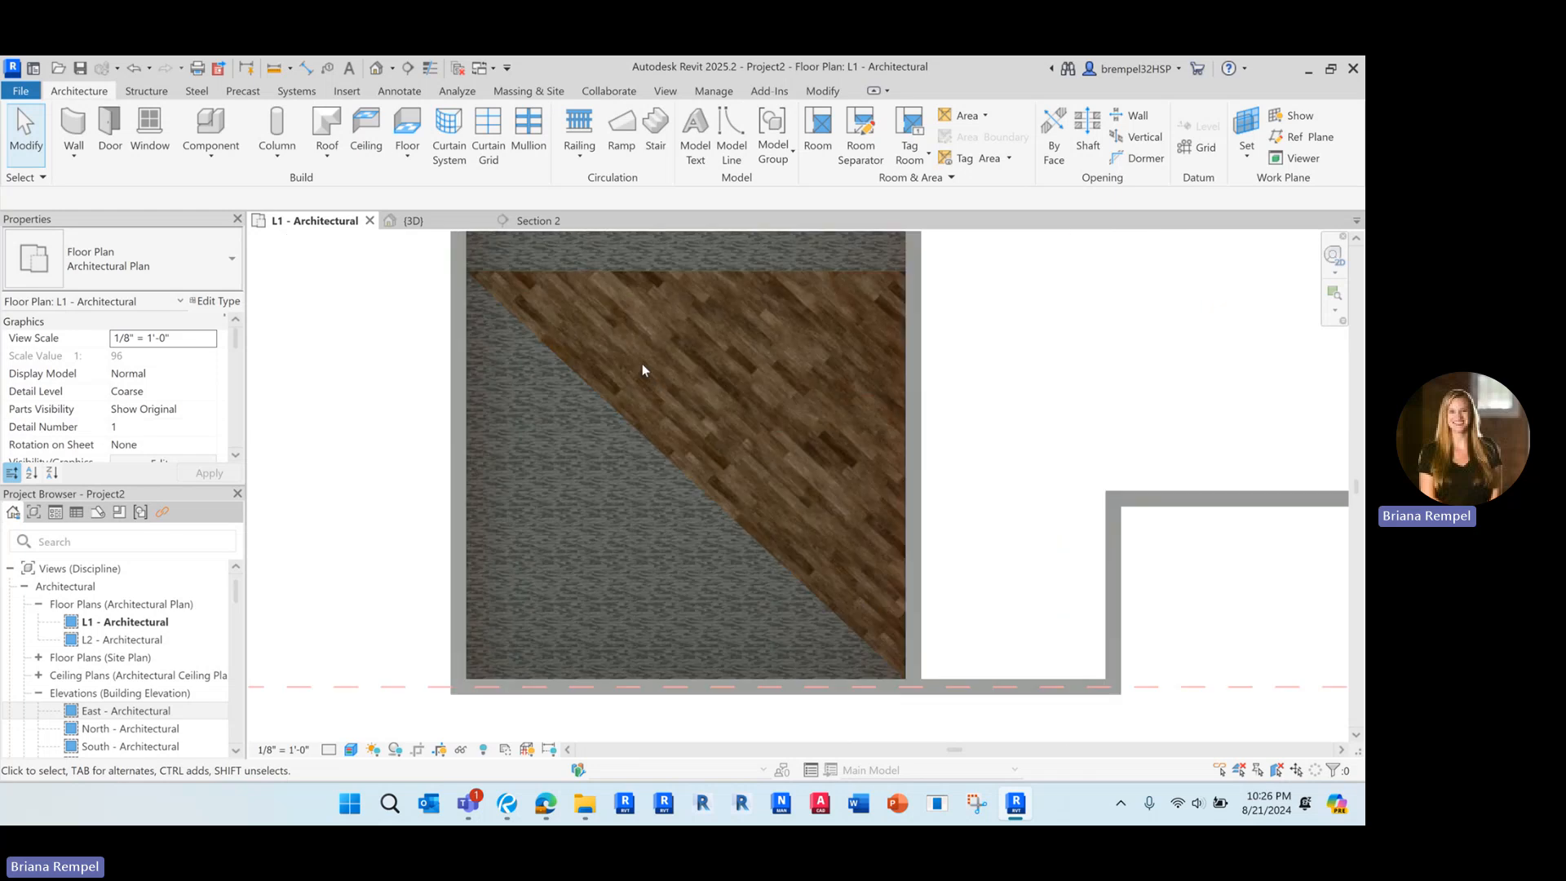
Change the southwest triangular floor's type to Wood Truss Joist 12" - Carpet Finish, deselect it and inspect its texture
{"action": "scroll", "coordinate": [536, 487], "scroll_direction": "down", "scroll_amount": 2}
{"action": "left_click", "coordinate": [600, 472]}
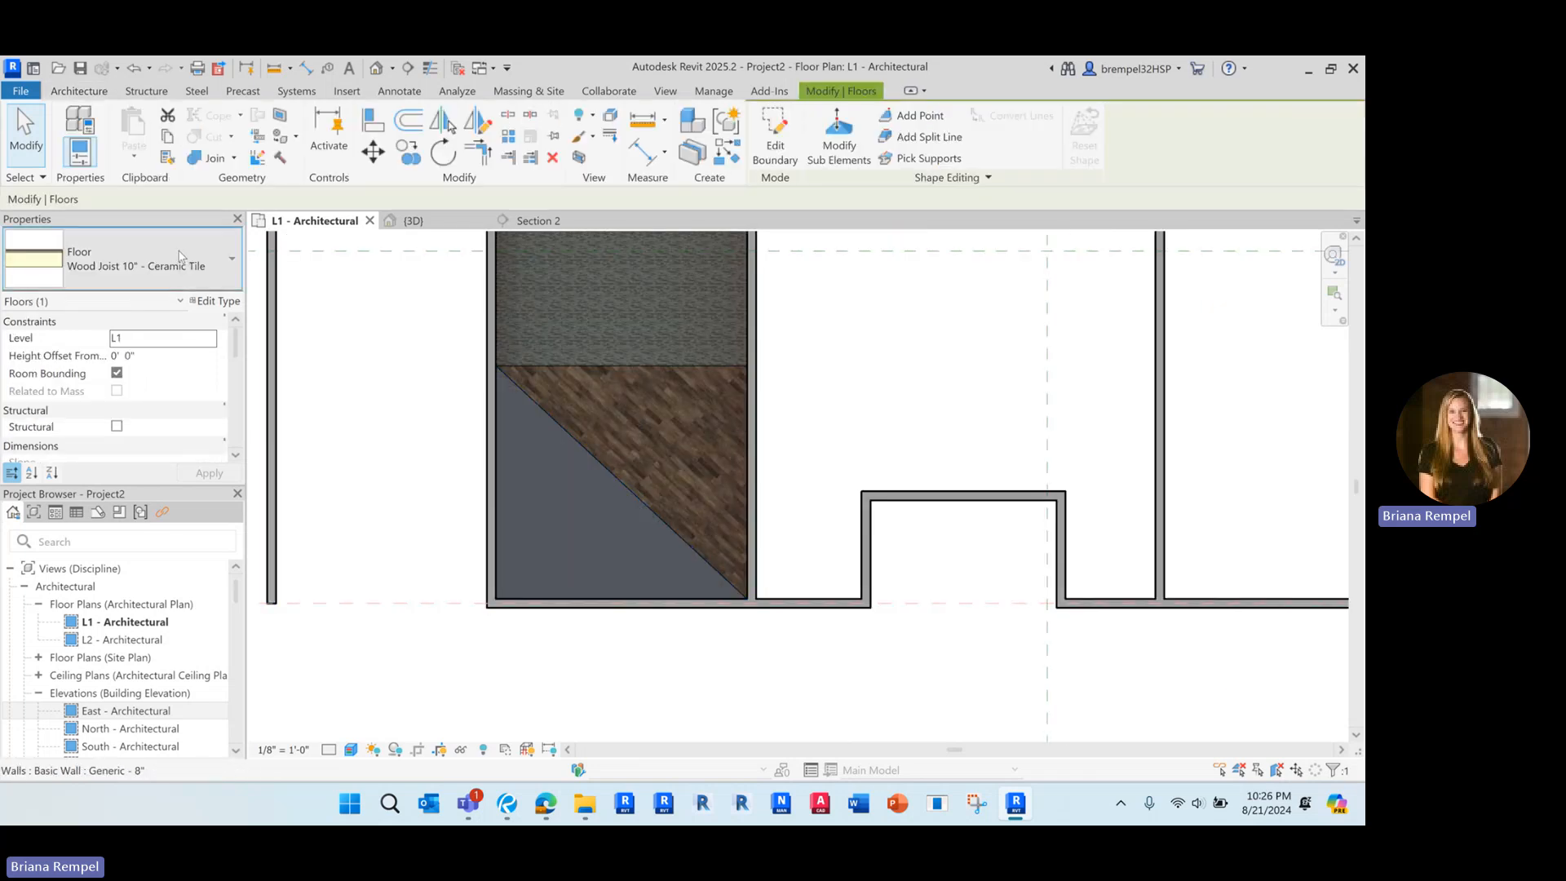
{"action": "left_click", "coordinate": [164, 261]}
{"action": "left_click", "coordinate": [163, 740]}
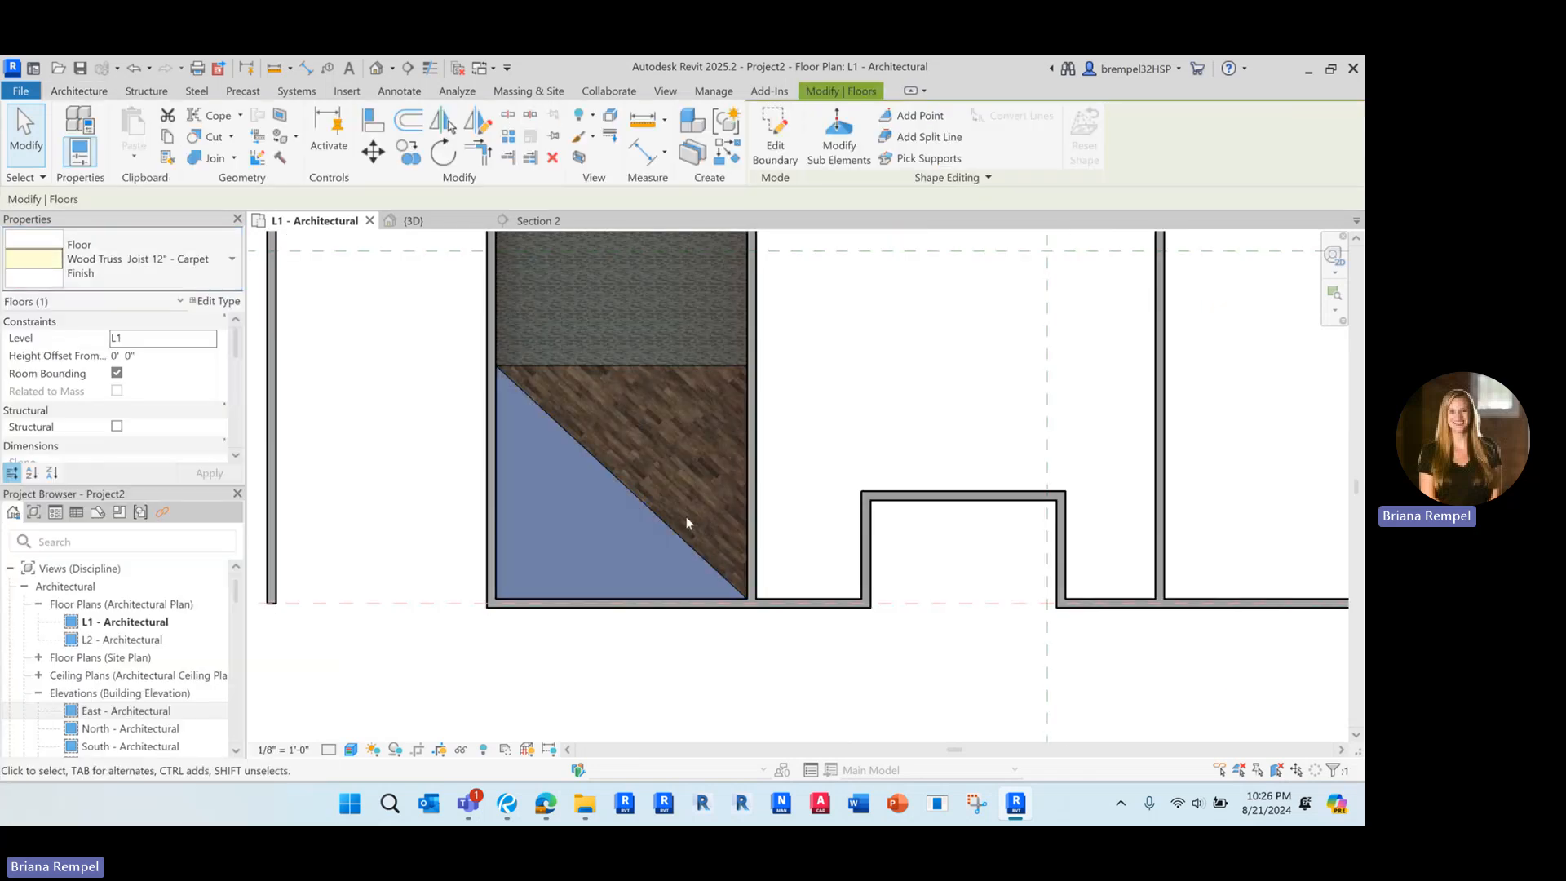
{"action": "key", "text": "Escape"}
{"action": "scroll", "coordinate": [546, 503], "scroll_direction": "up", "scroll_amount": 6}
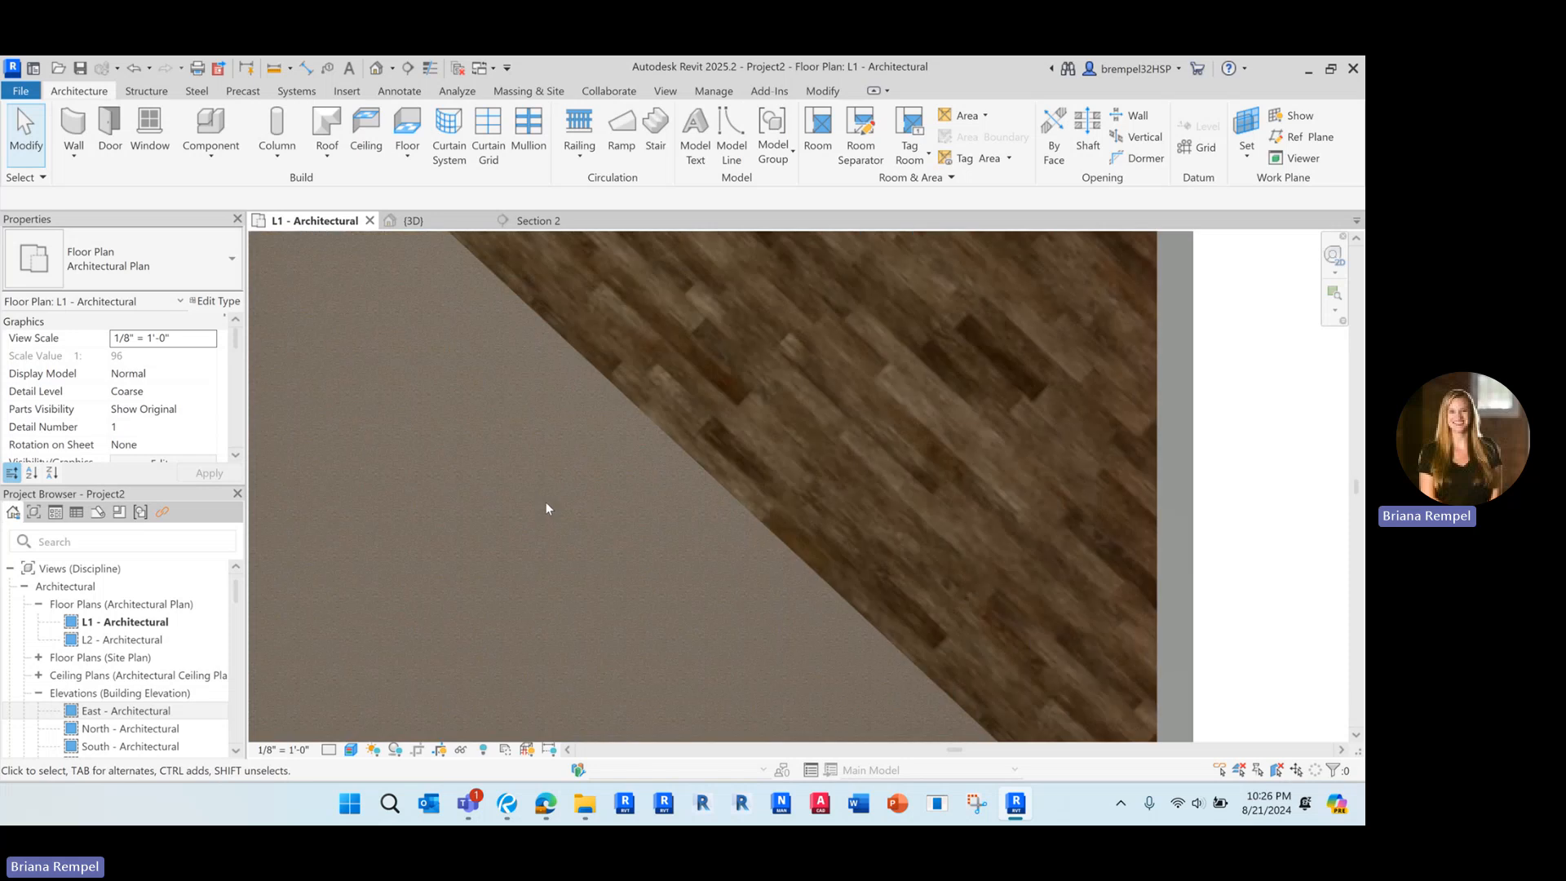
Try moving the wood-finish triangular floor a short distance north so that it overlaps the ceramic tile floor
{"action": "scroll", "coordinate": [631, 423], "scroll_direction": "down", "scroll_amount": 3}
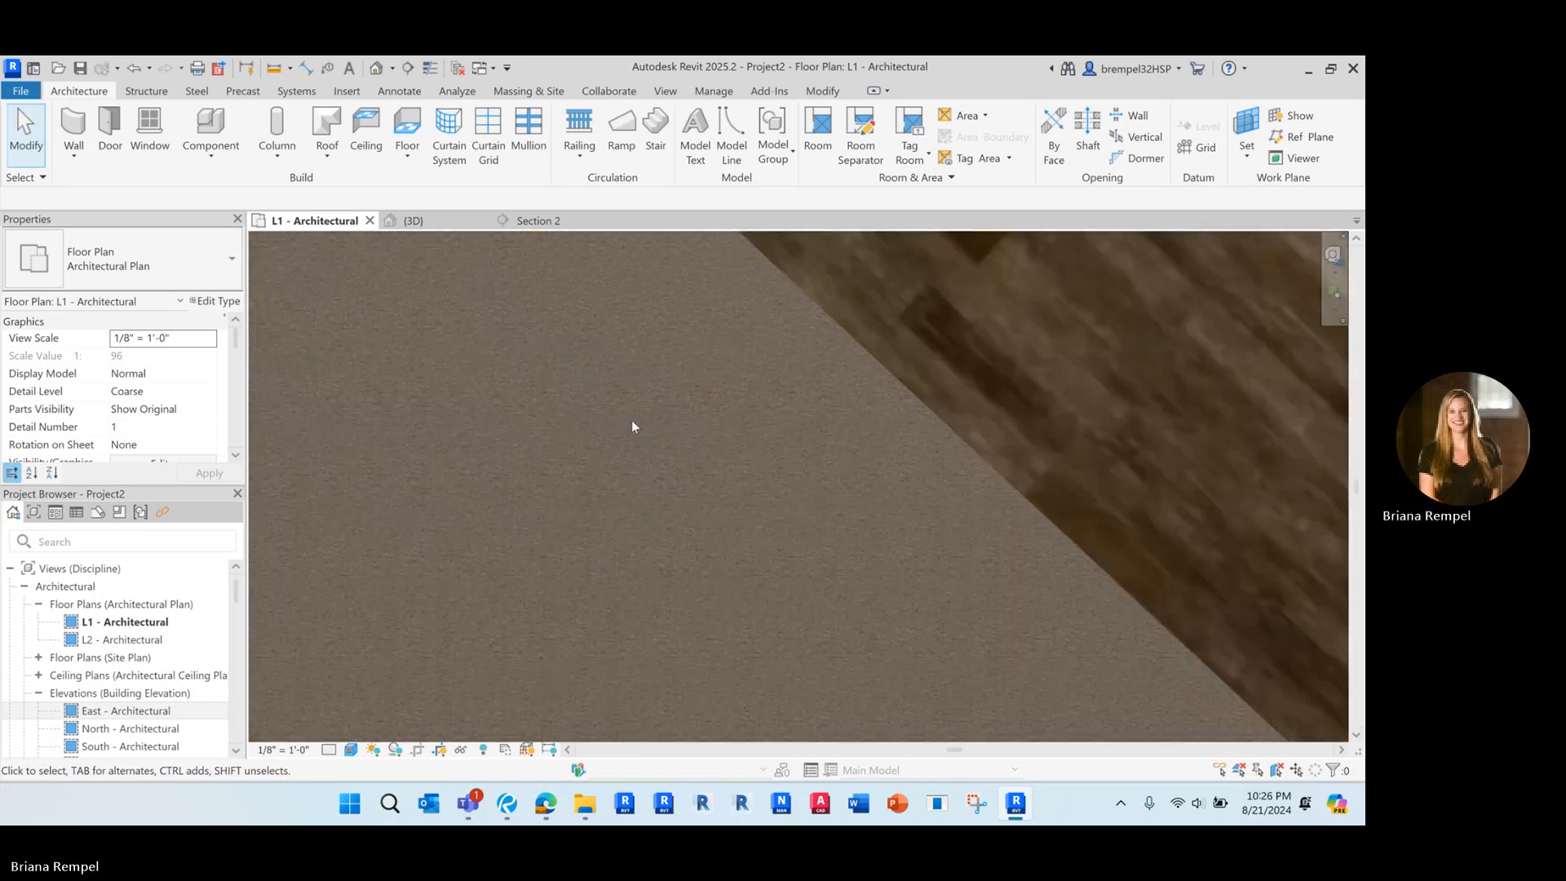
{"action": "scroll", "coordinate": [618, 423], "scroll_direction": "down", "scroll_amount": 3}
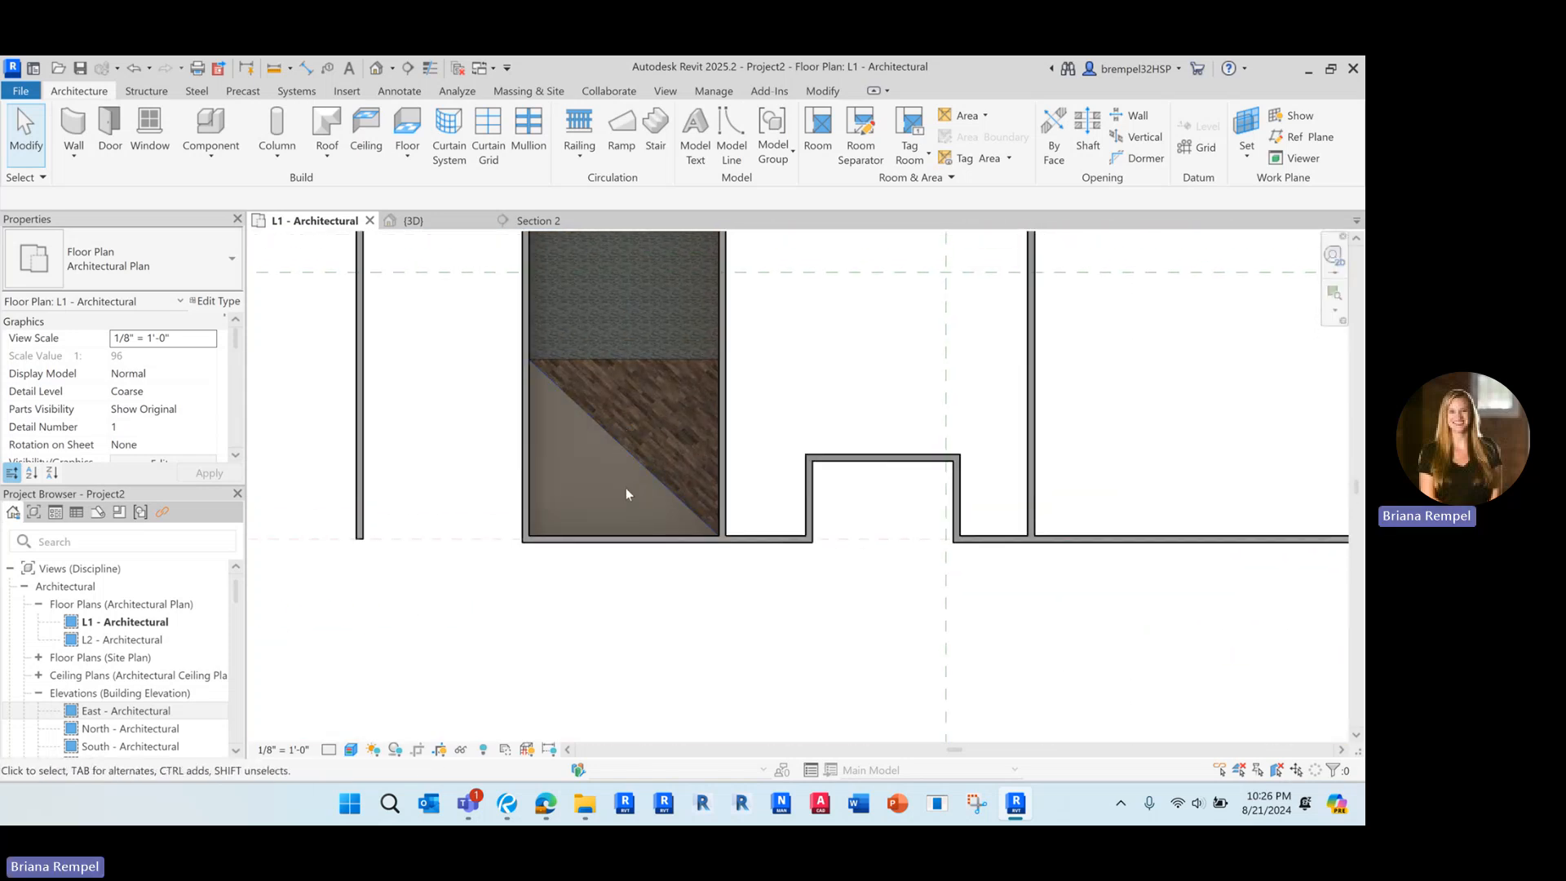
{"action": "middle_click_drag", "start_coordinate": [624, 487], "coordinate": [608, 499]}
{"action": "scroll", "coordinate": [644, 392], "scroll_direction": "down", "scroll_amount": 2}
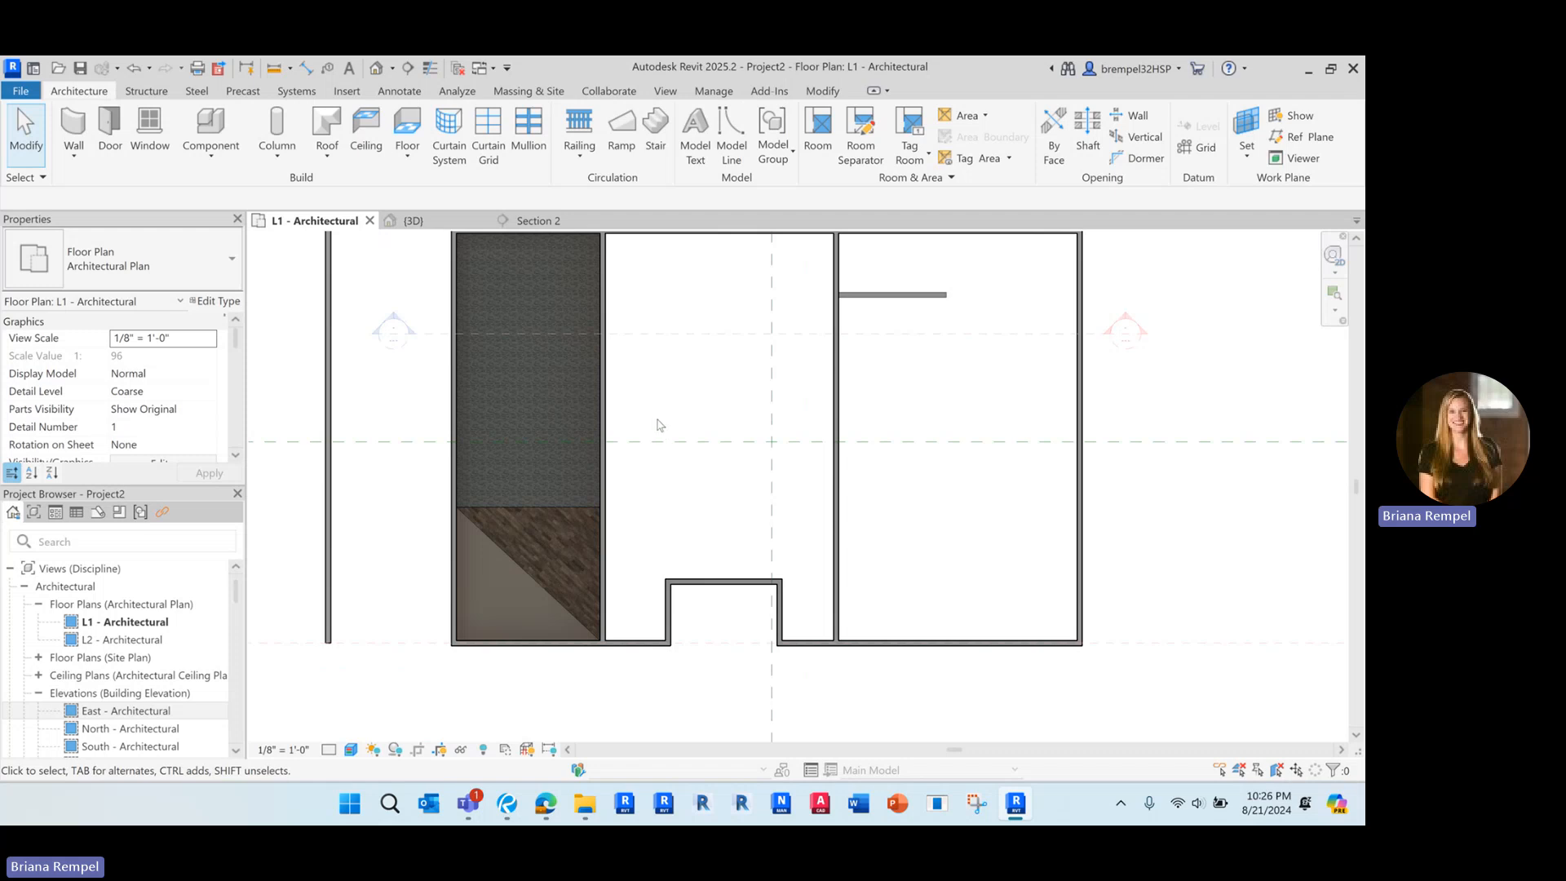
{"action": "middle_click_drag", "start_coordinate": [659, 424], "coordinate": [667, 441]}
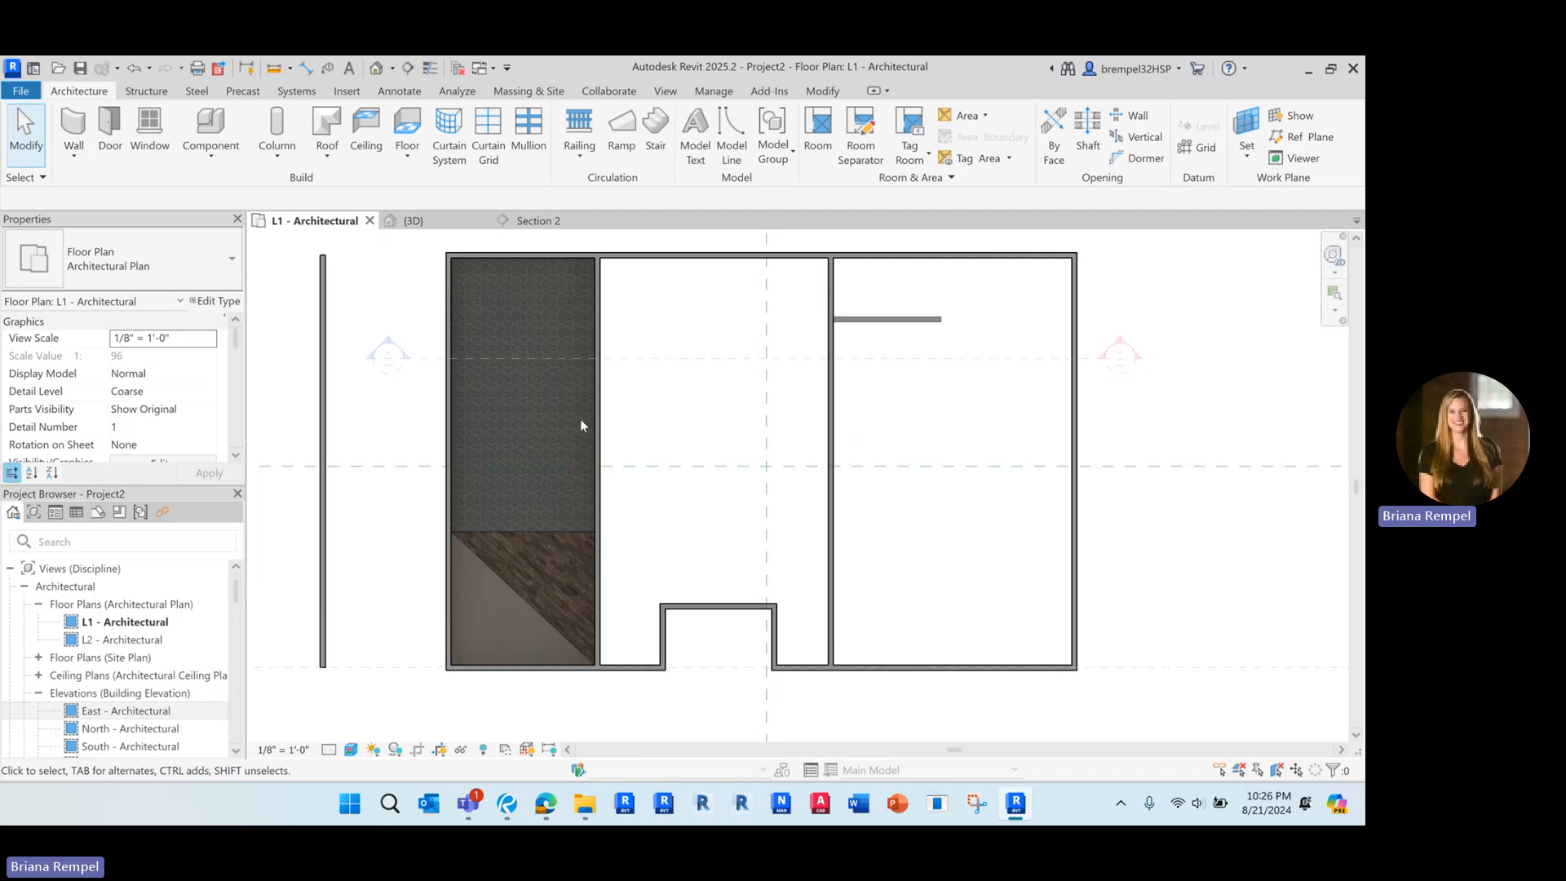
{"action": "left_click", "coordinate": [540, 539]}
{"action": "scroll", "coordinate": [513, 562], "scroll_direction": "up", "scroll_amount": 5}
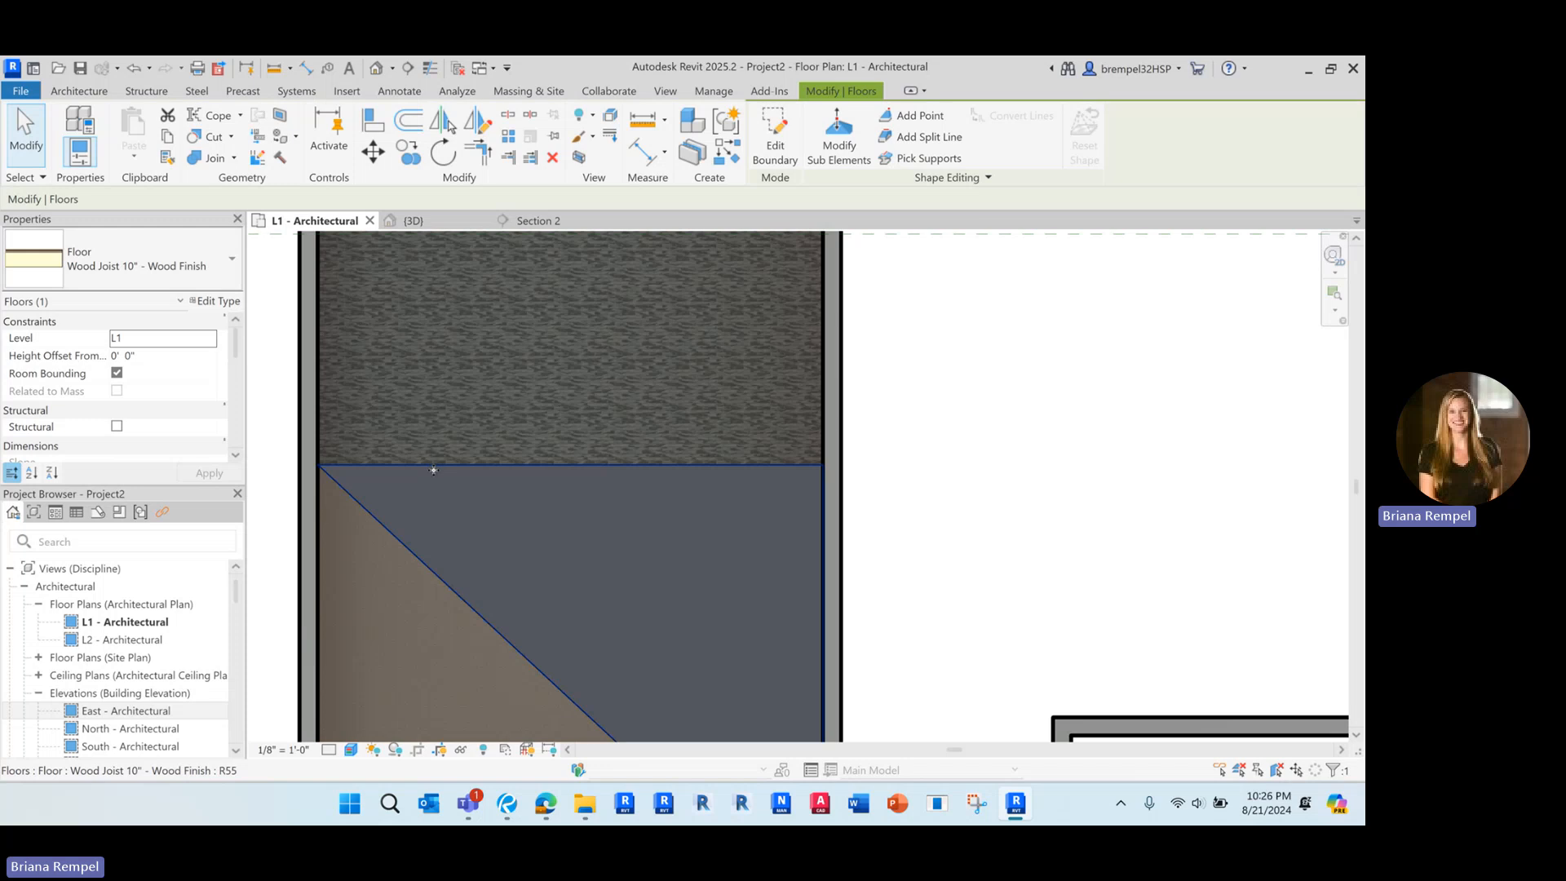
{"action": "key", "text": "Escape"}
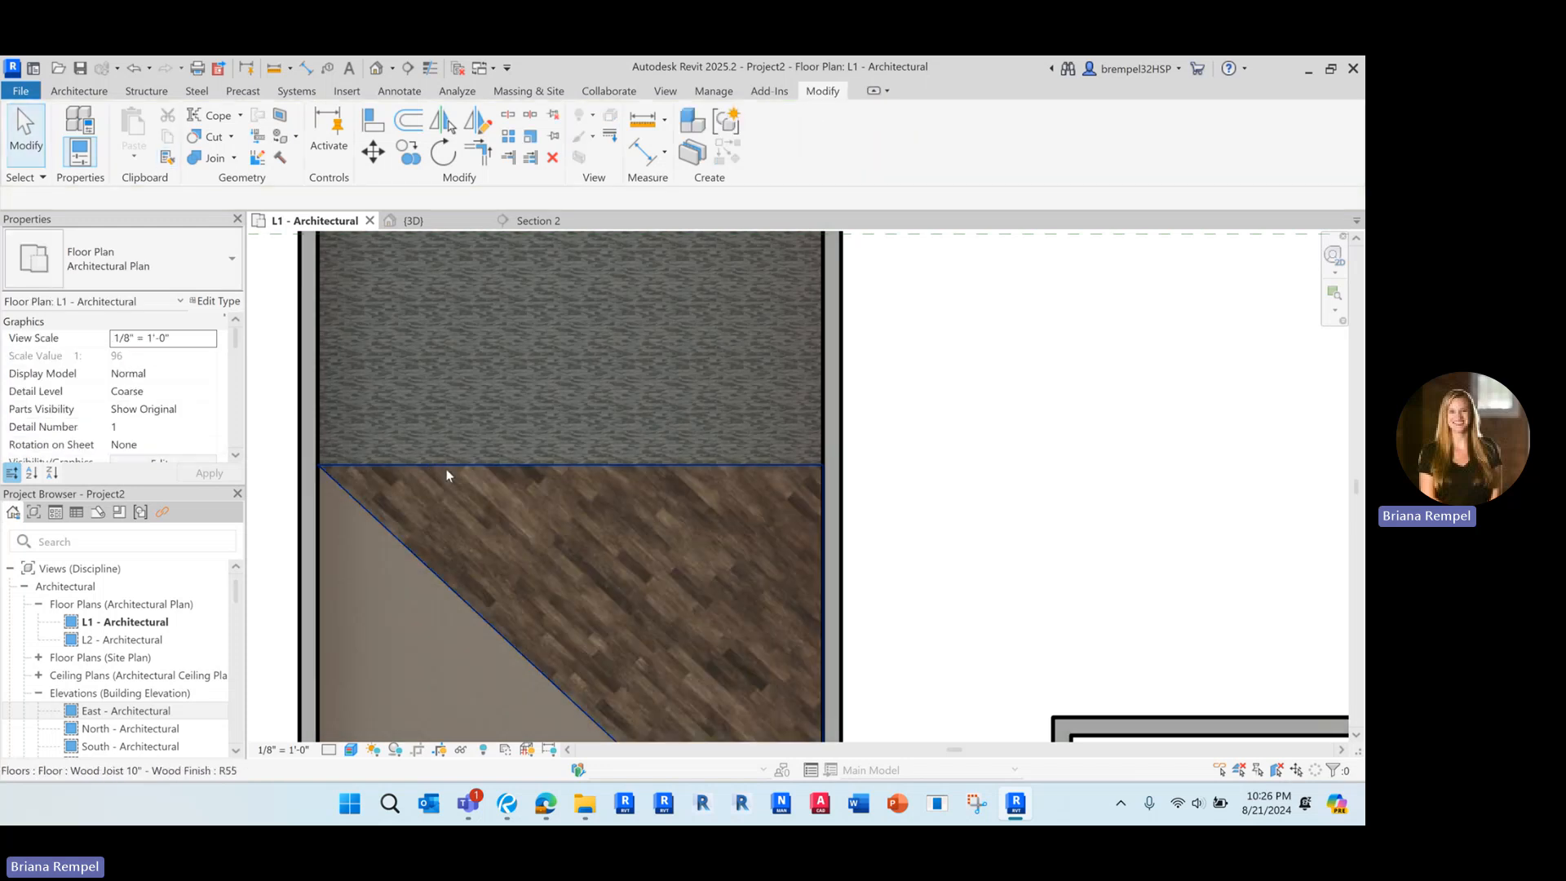
{"action": "left_click", "coordinate": [447, 476]}
{"action": "left_click", "coordinate": [373, 151]}
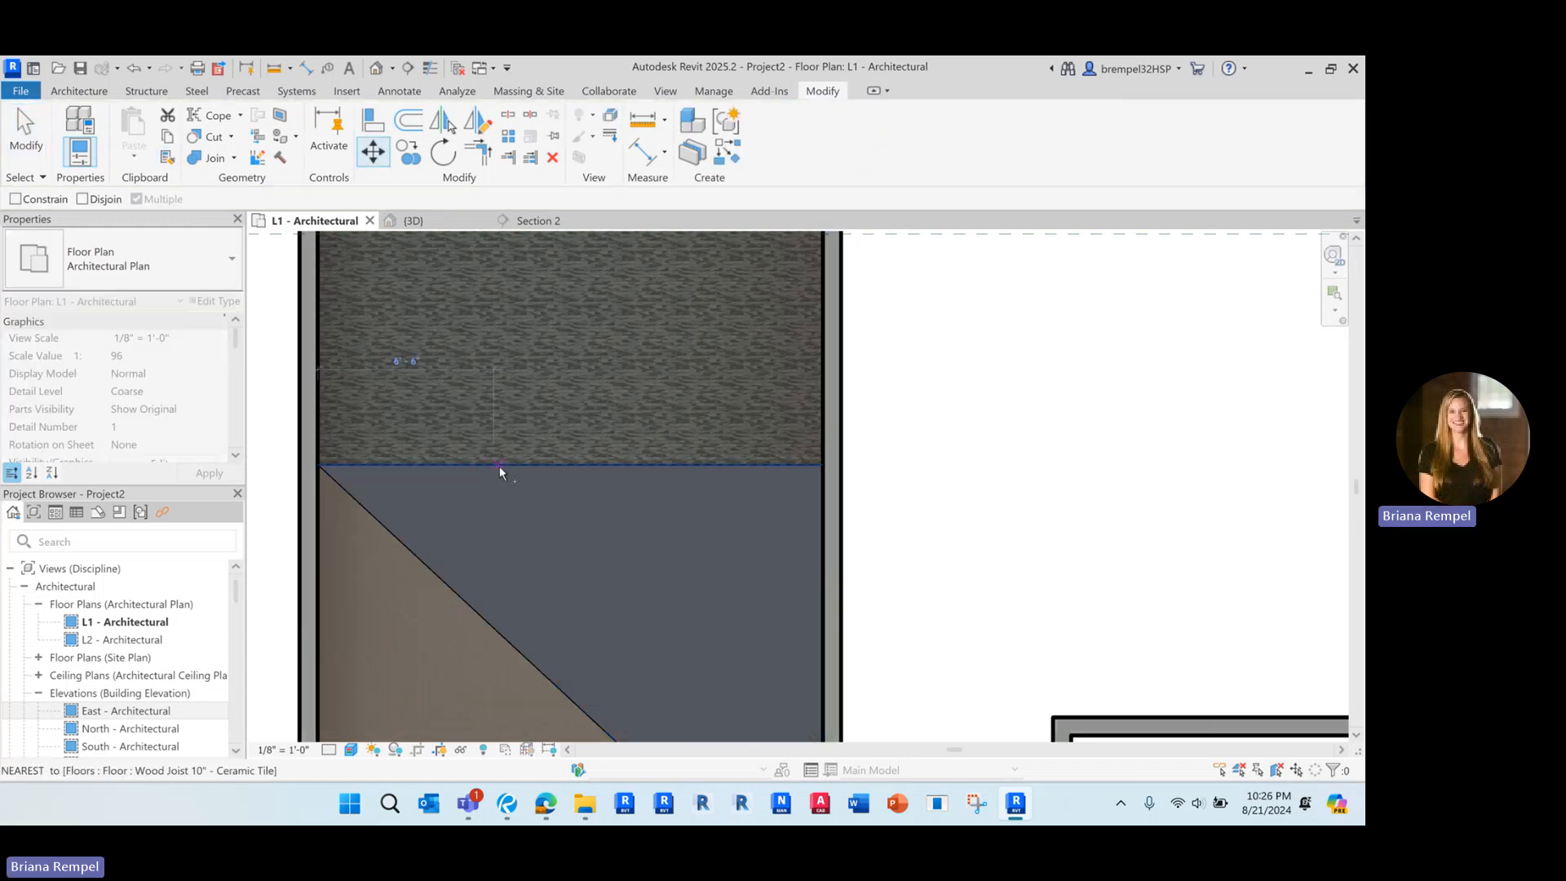
{"action": "left_click", "coordinate": [499, 467]}
{"action": "left_click", "coordinate": [508, 403]}
{"action": "key", "text": "Escape"}
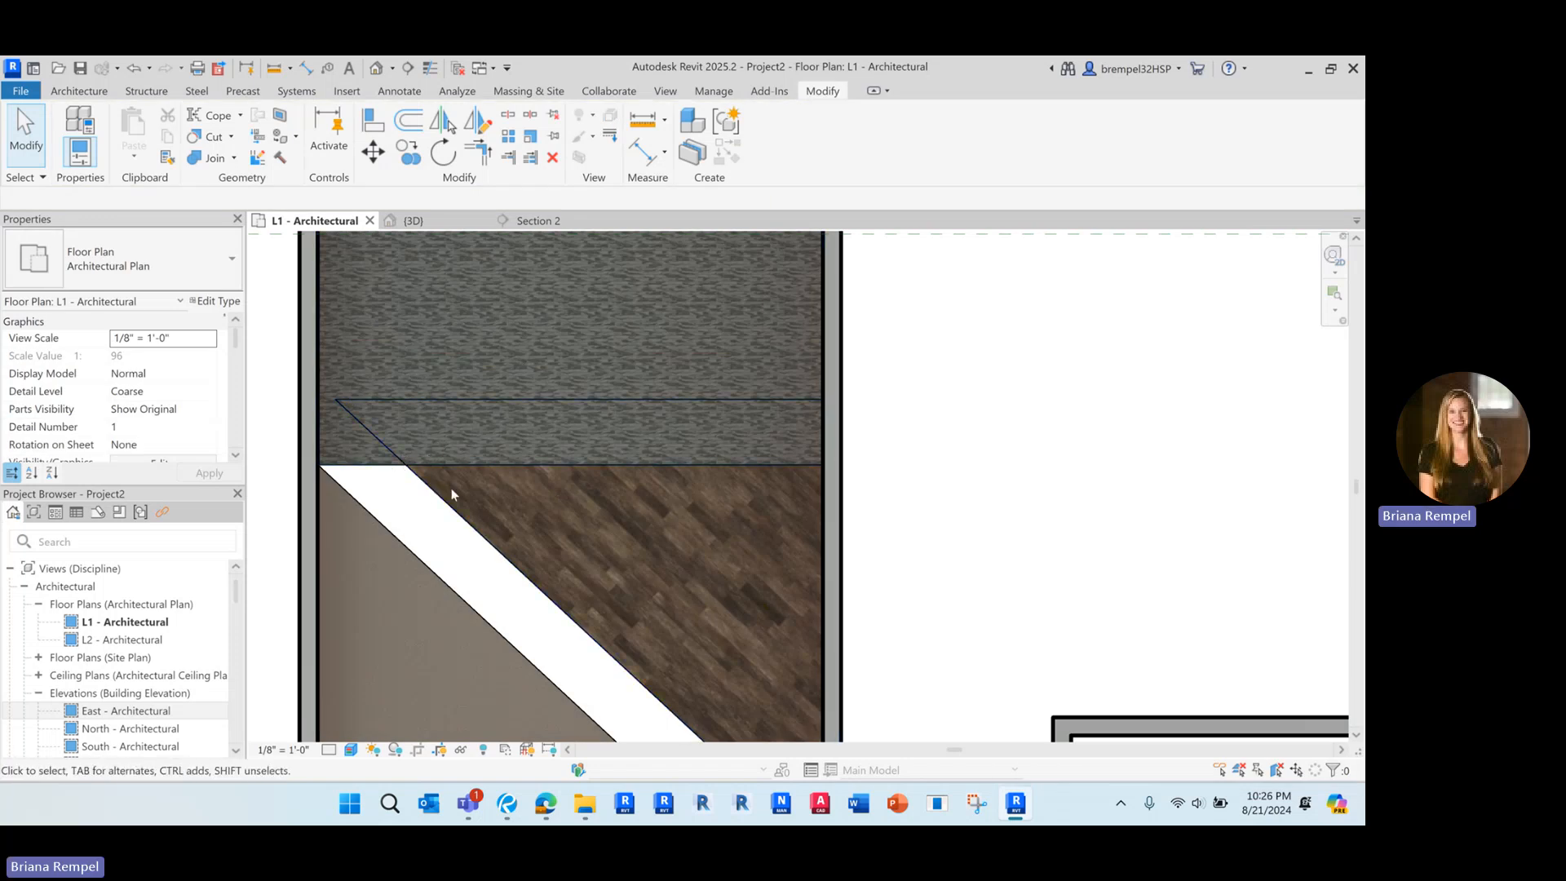
Undo the move of the wood-finish triangular floor
{"action": "scroll", "coordinate": [459, 357], "scroll_direction": "down", "scroll_amount": 2}
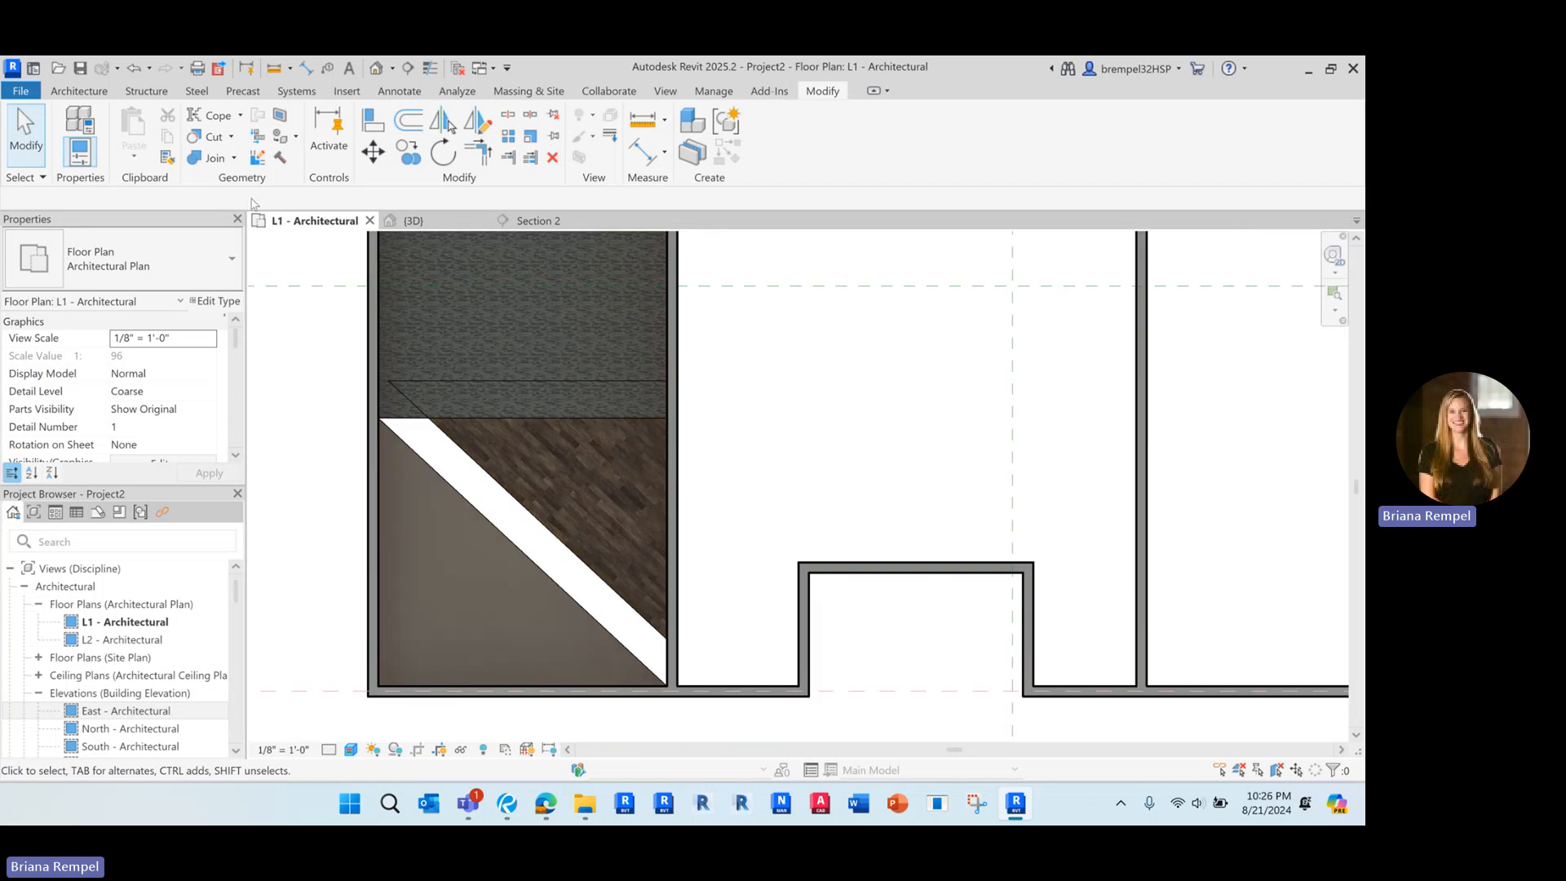
{"action": "scroll", "coordinate": [459, 358], "scroll_direction": "up", "scroll_amount": 2}
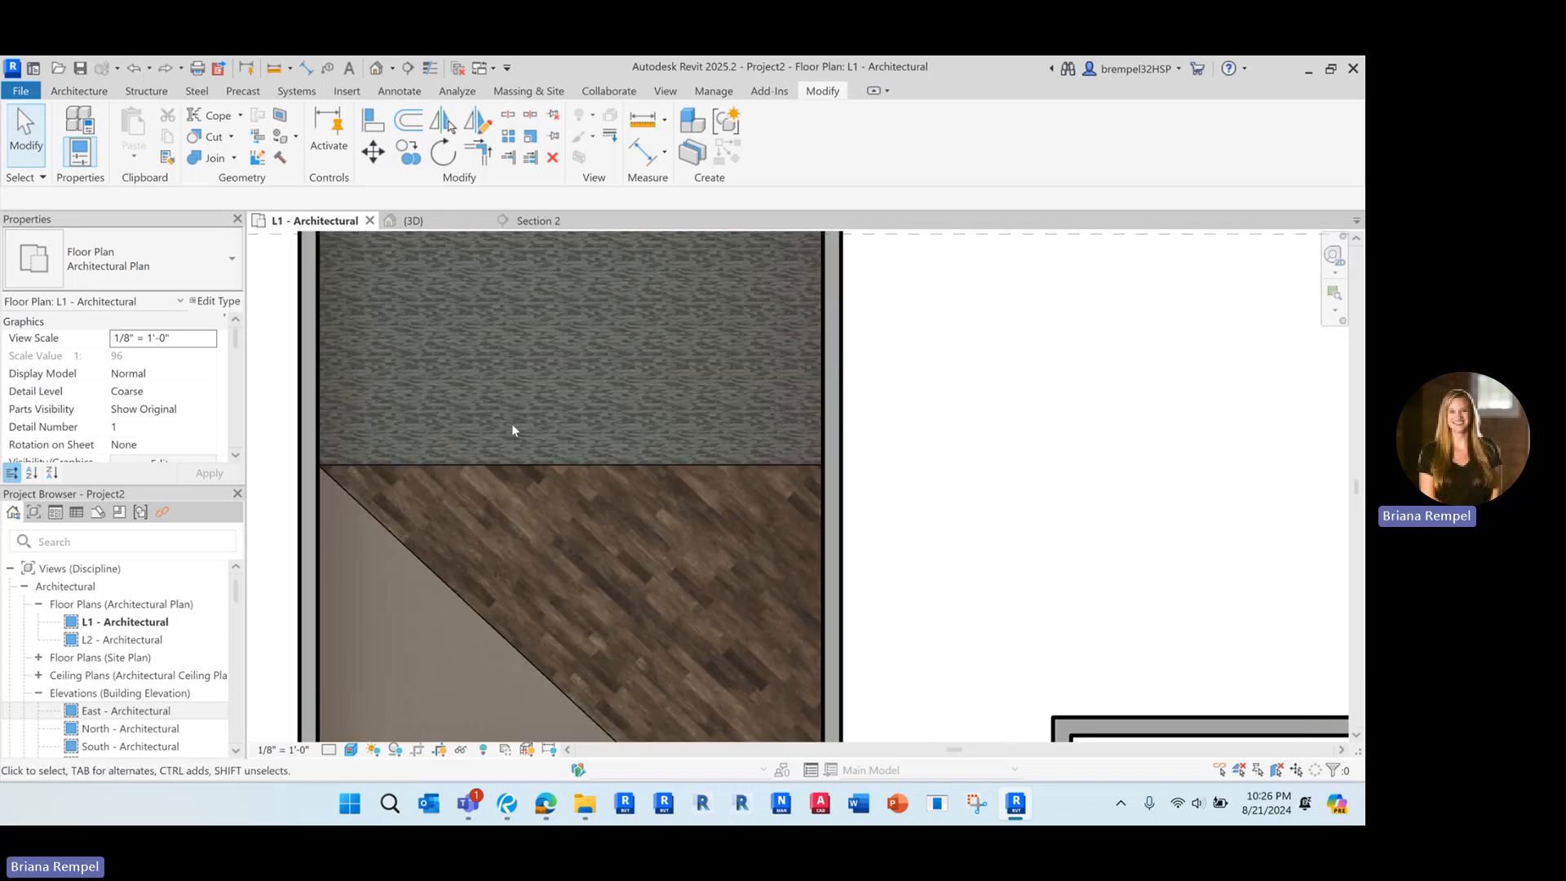
{"action": "scroll", "coordinate": [512, 430], "scroll_direction": "down", "scroll_amount": 3}
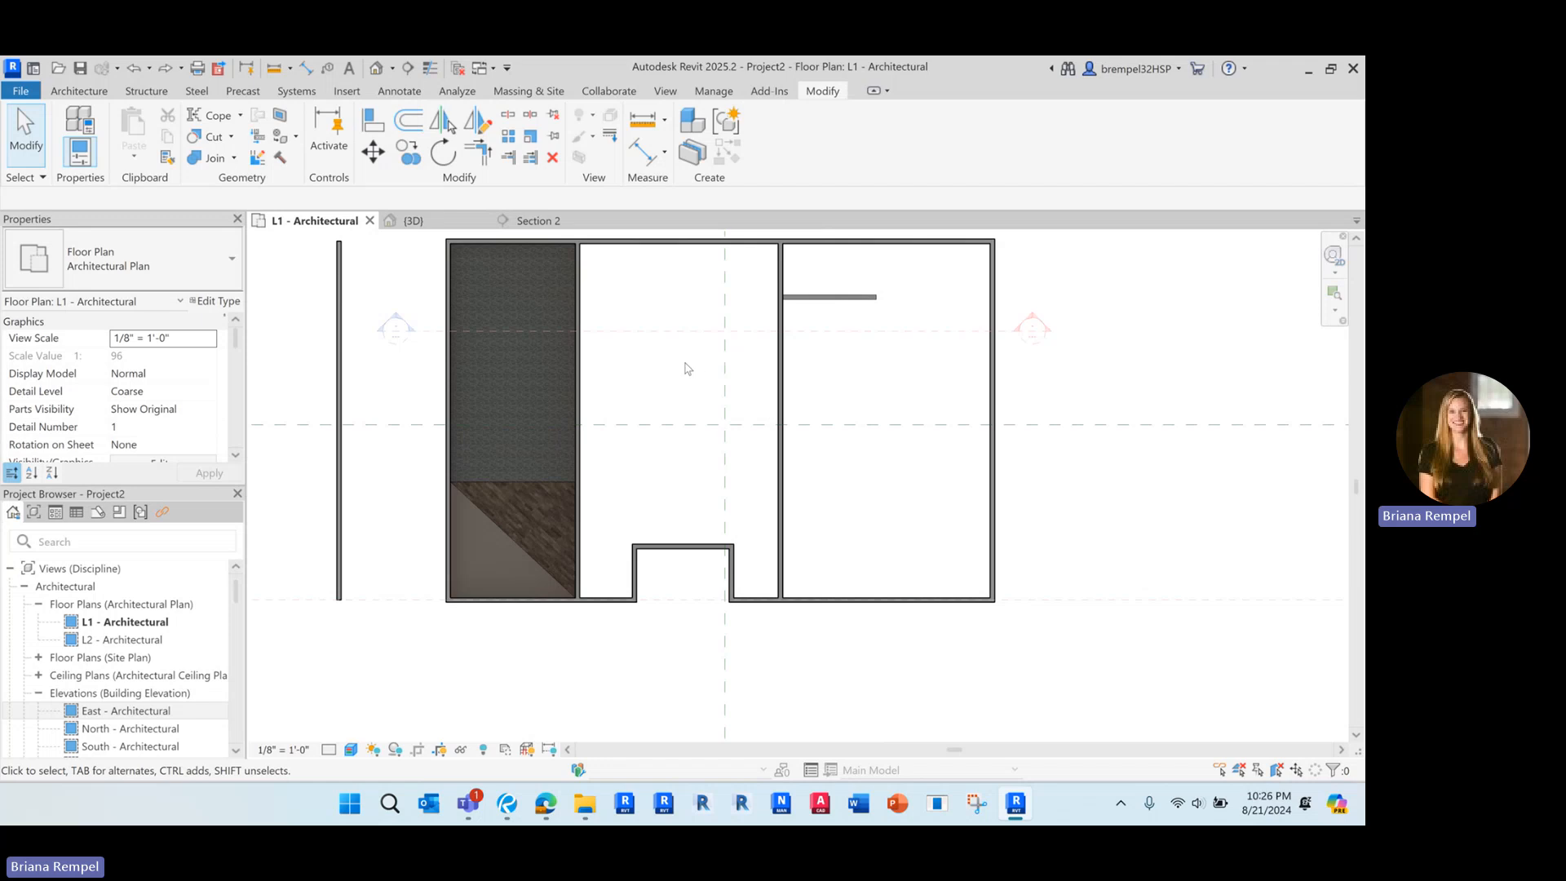
{"action": "middle_click_drag", "start_coordinate": [685, 368], "coordinate": [674, 398]}
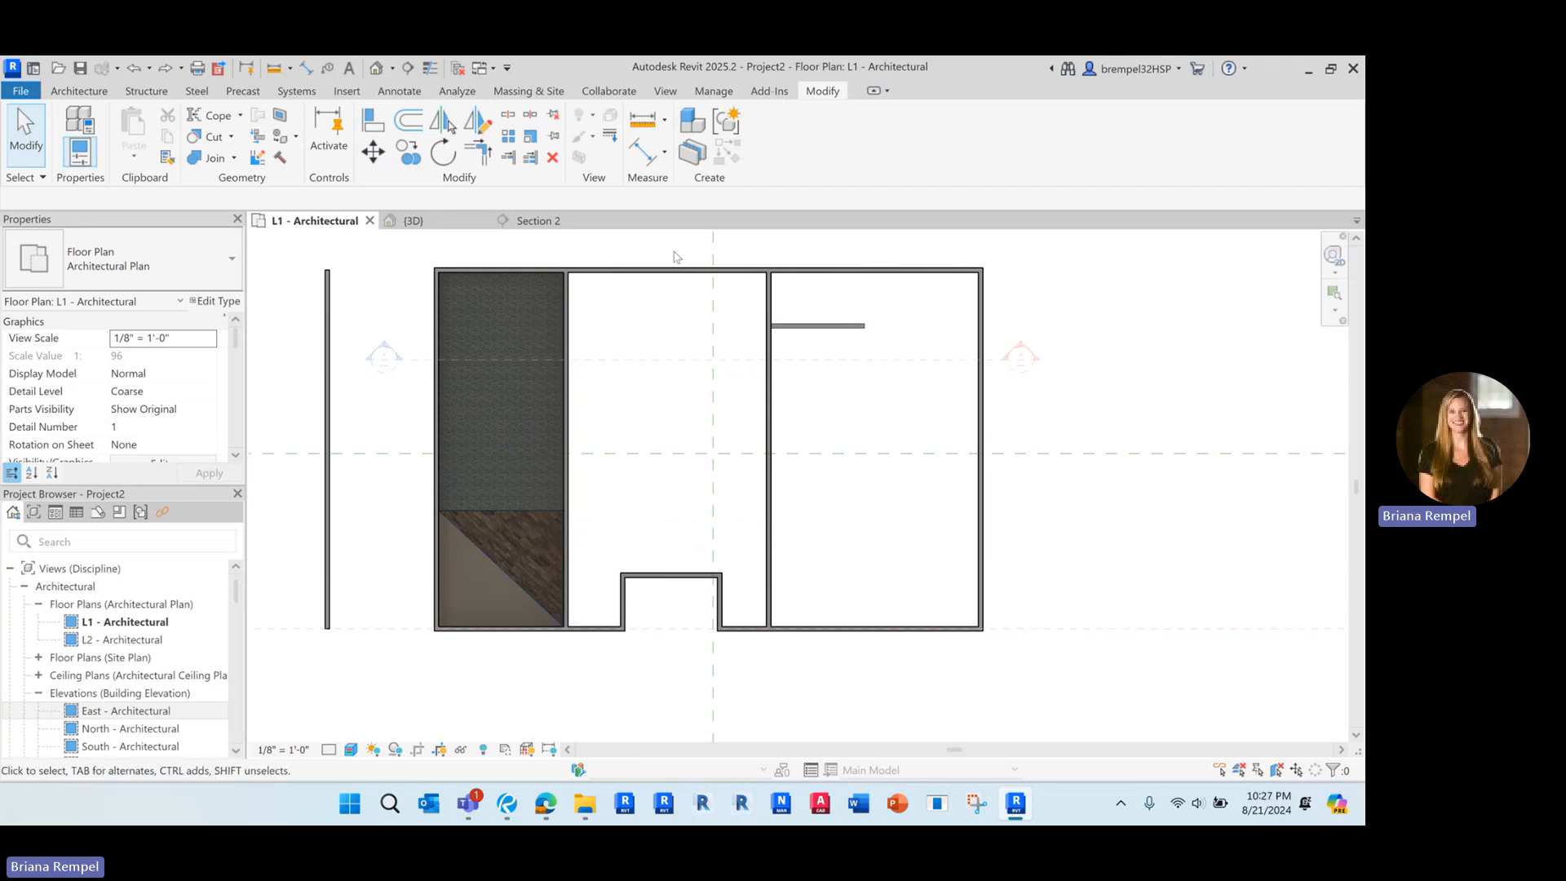
Create a Generic - 12" architectural floor in the middle room by tracing its walls with boundary lines, following the notch on the south side
{"action": "left_click", "coordinate": [82, 92]}
{"action": "left_click", "coordinate": [411, 163]}
{"action": "left_click", "coordinate": [452, 184]}
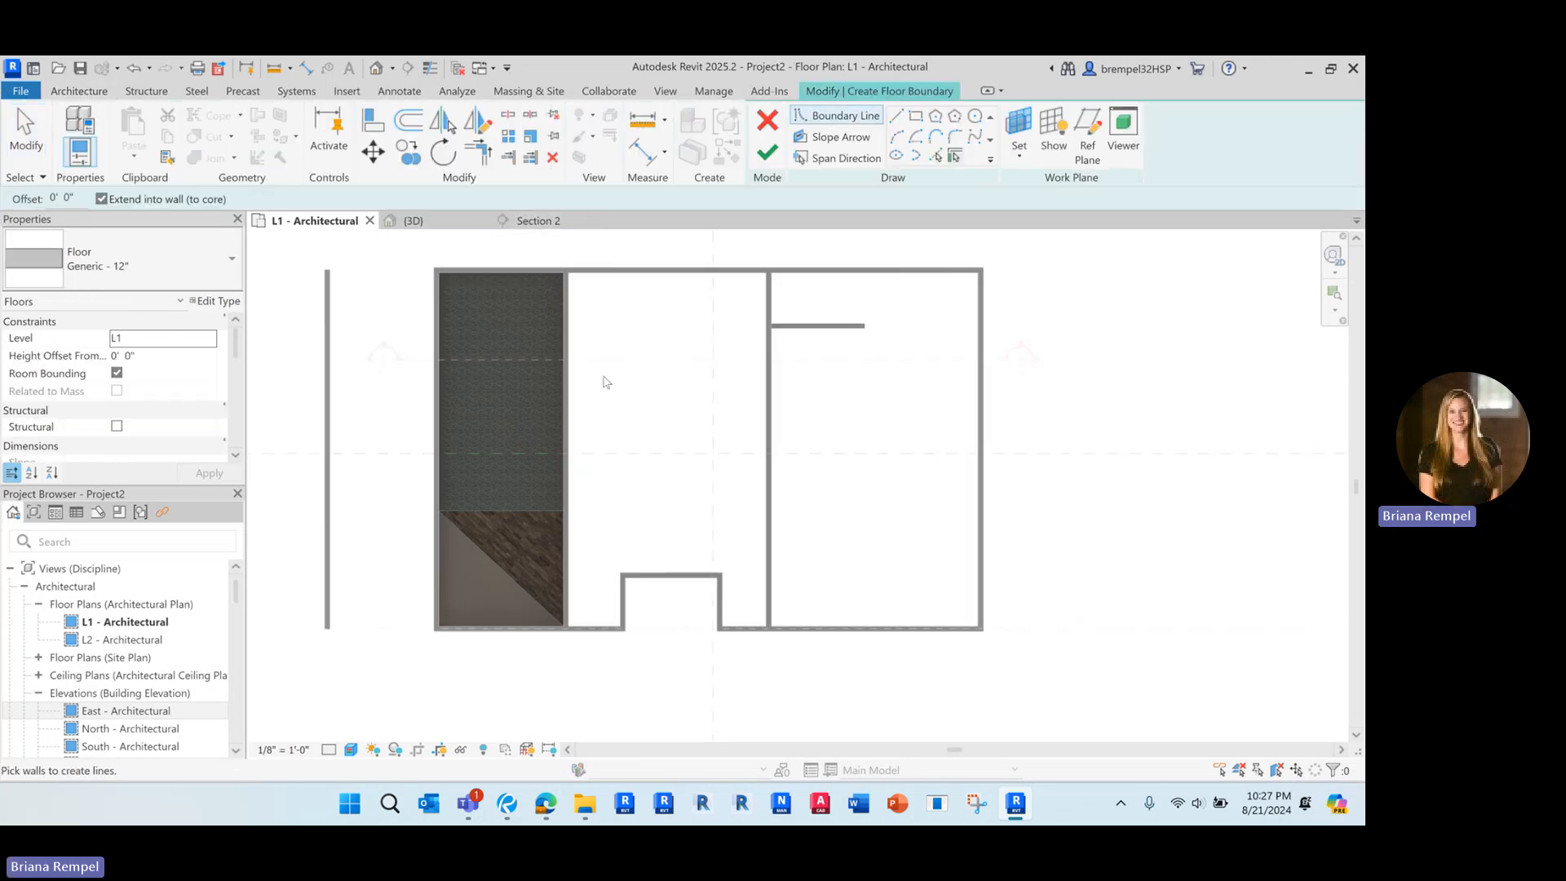
{"action": "left_click", "coordinate": [896, 117]}
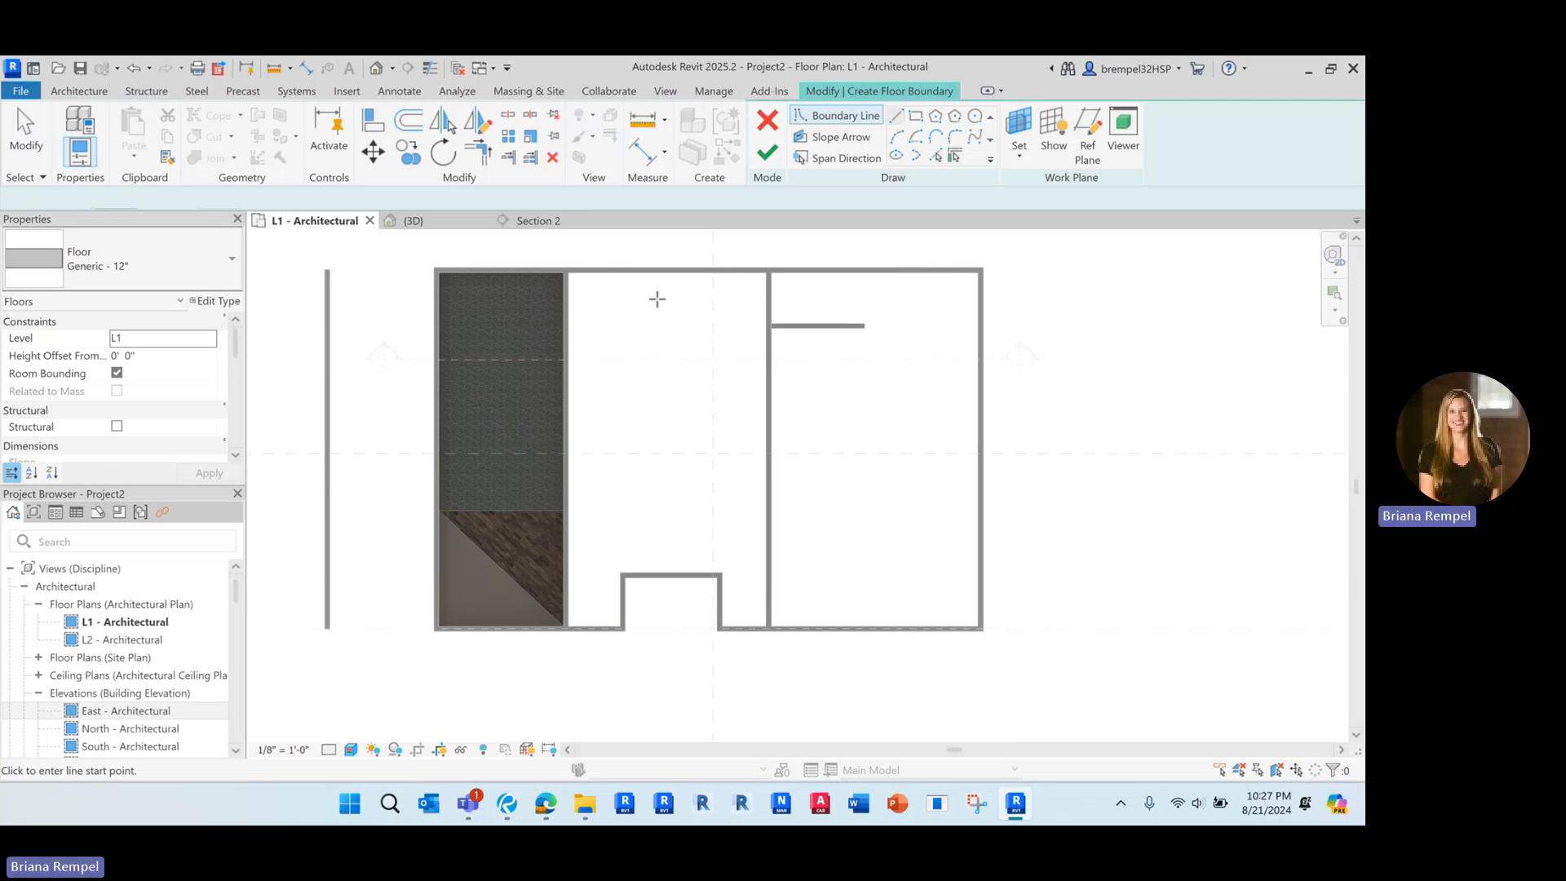
{"action": "left_click", "coordinate": [568, 269]}
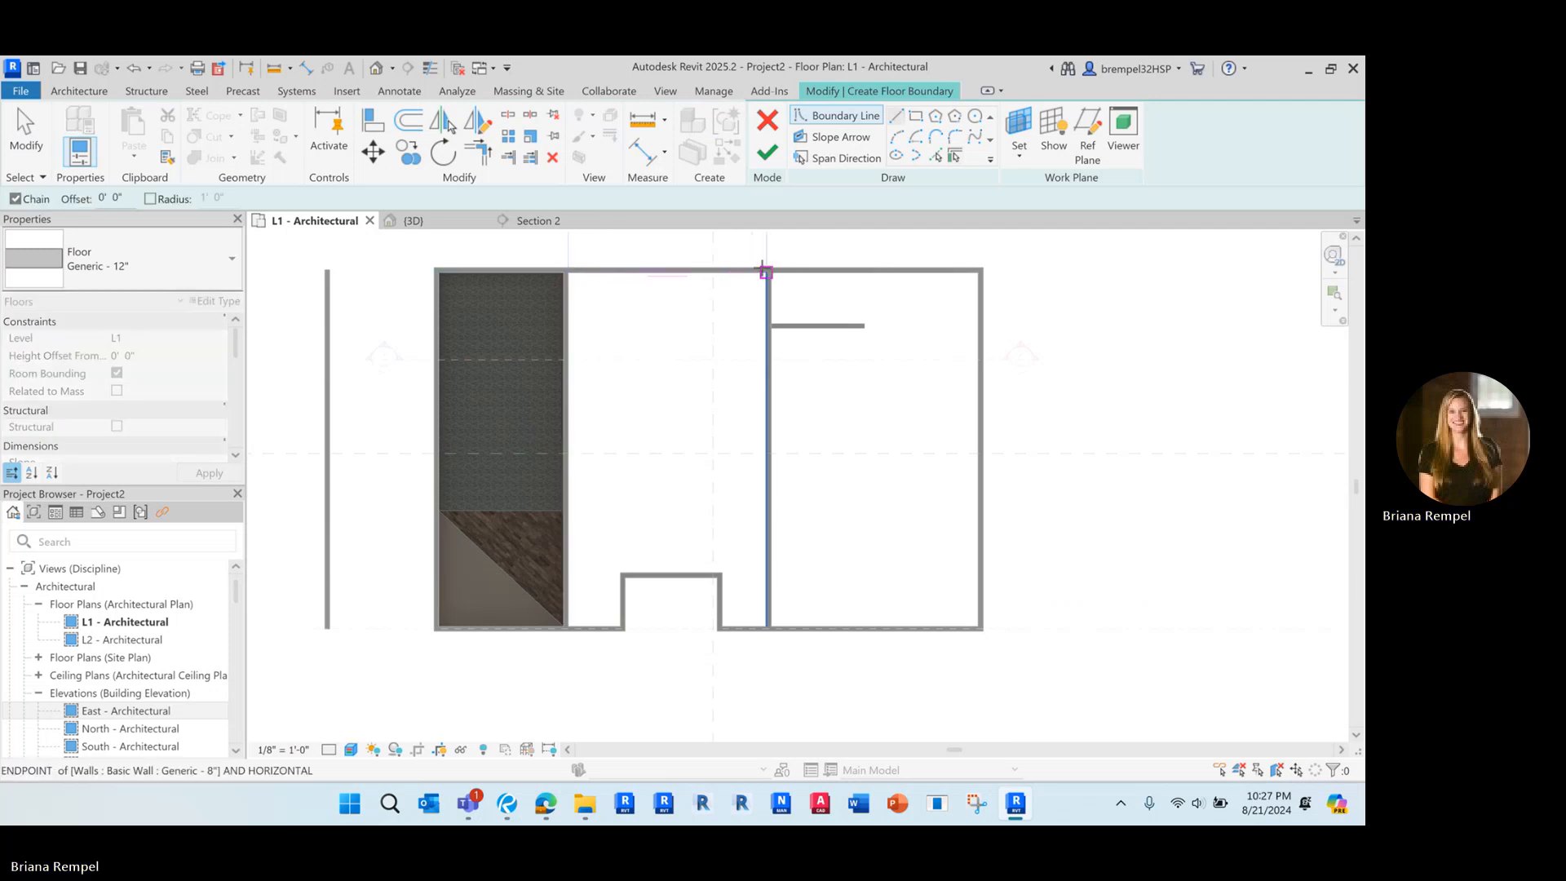
{"action": "left_click", "coordinate": [766, 269]}
{"action": "left_click", "coordinate": [766, 626]}
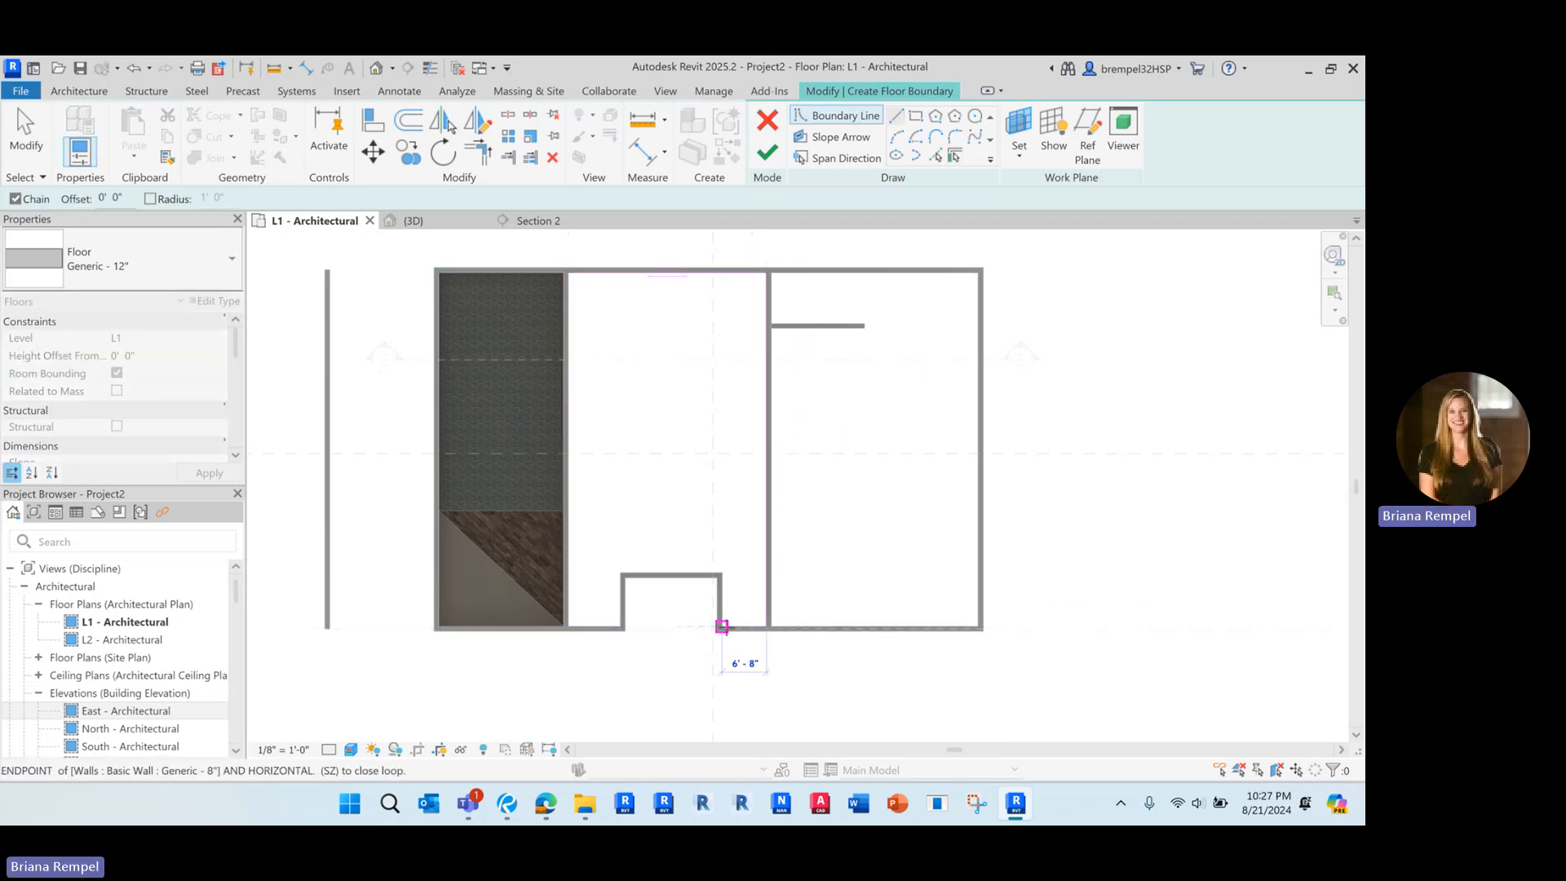
{"action": "left_click", "coordinate": [720, 627]}
{"action": "left_click", "coordinate": [720, 573]}
{"action": "left_click", "coordinate": [623, 573]}
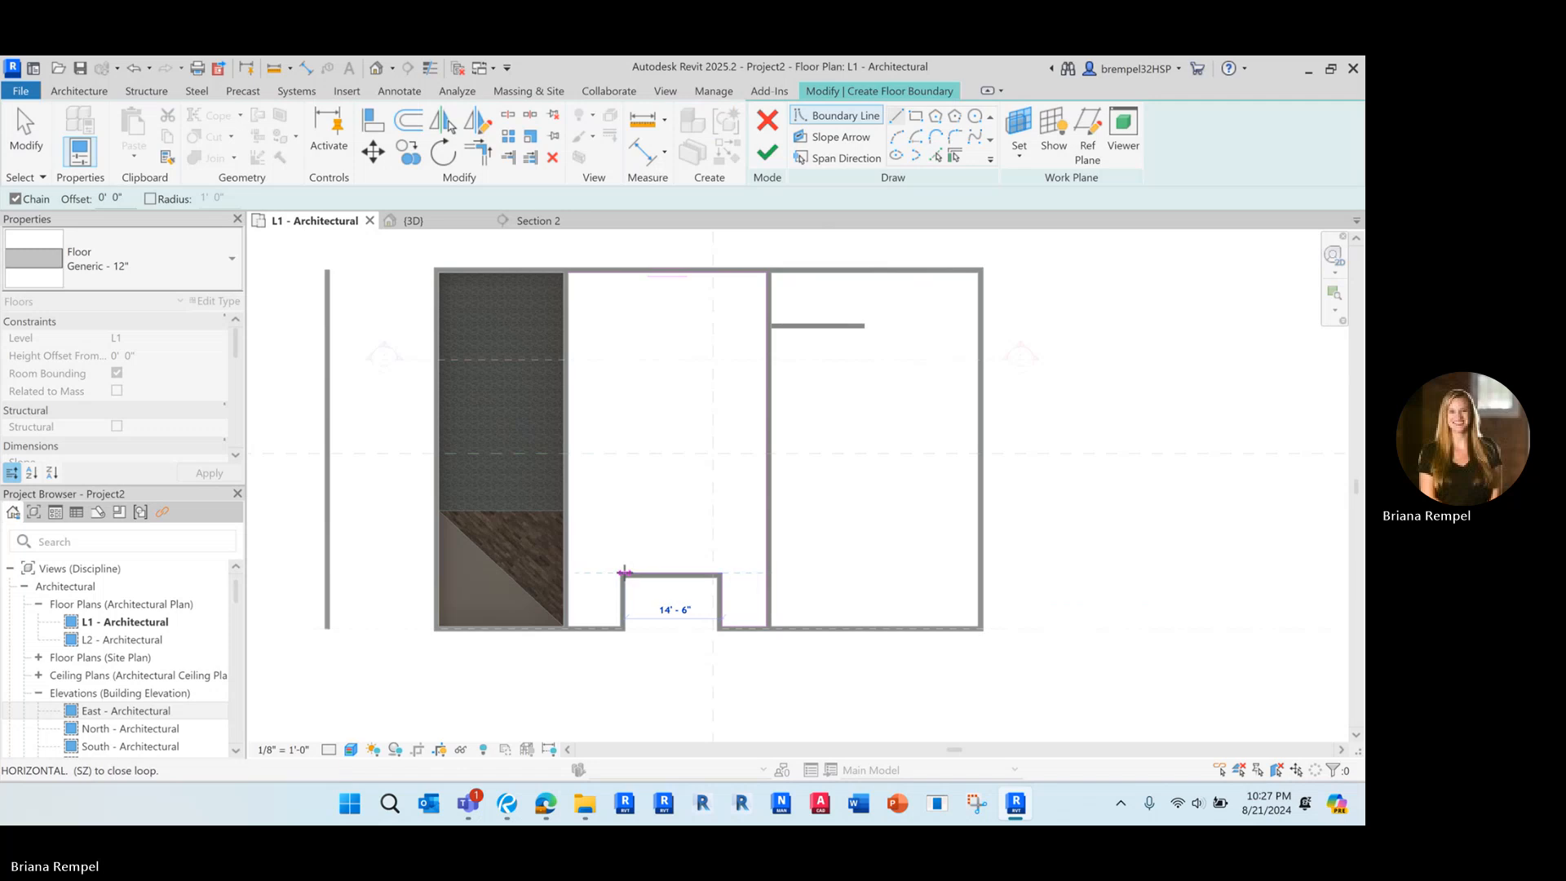
{"action": "left_click", "coordinate": [623, 626]}
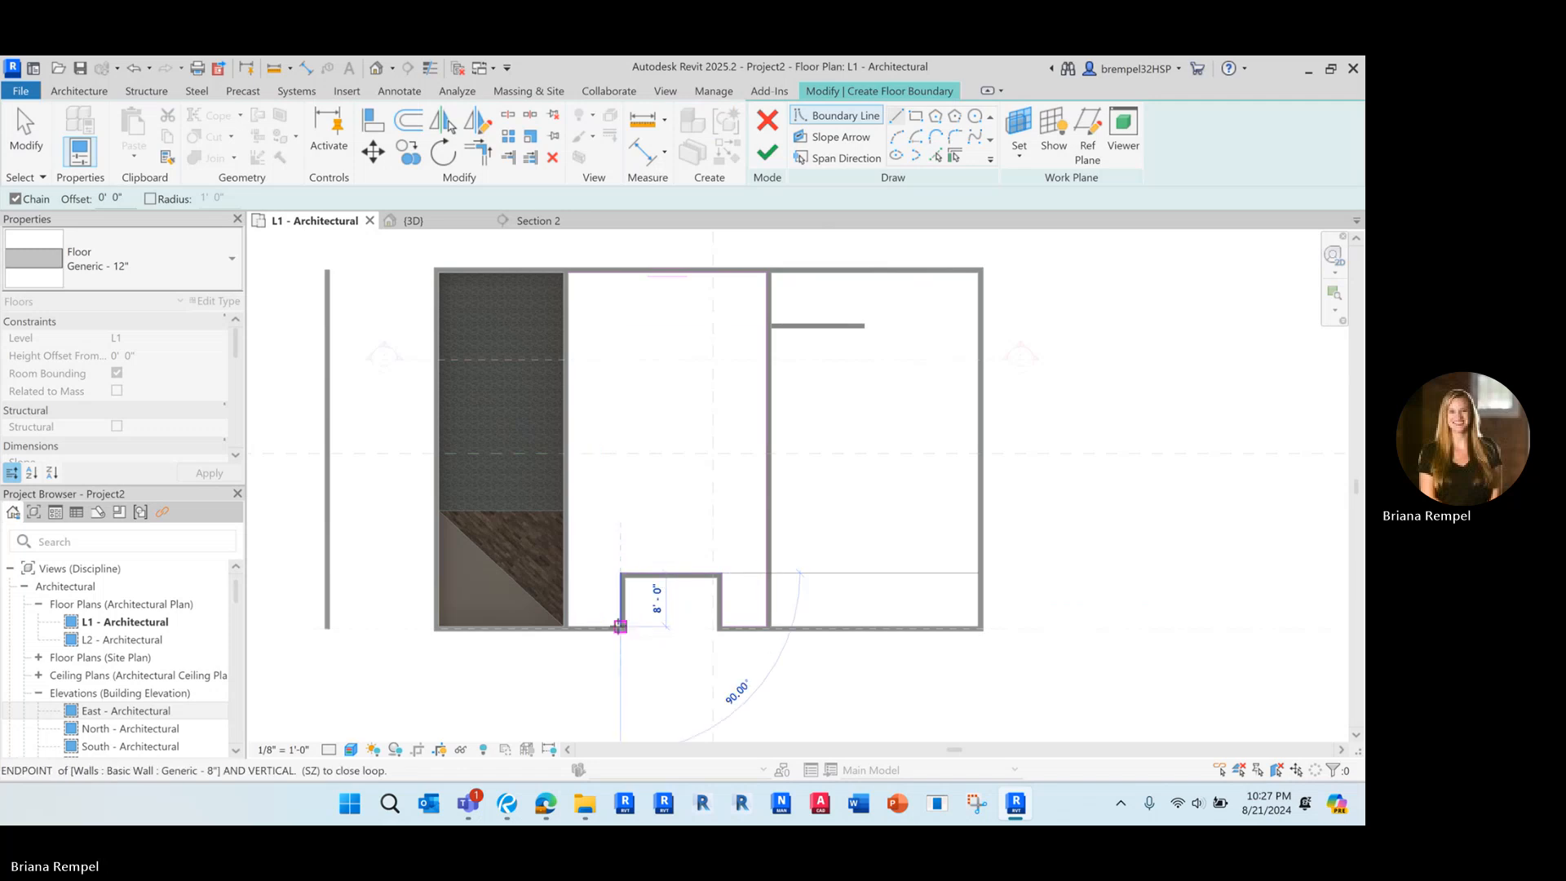
{"action": "left_click", "coordinate": [566, 626]}
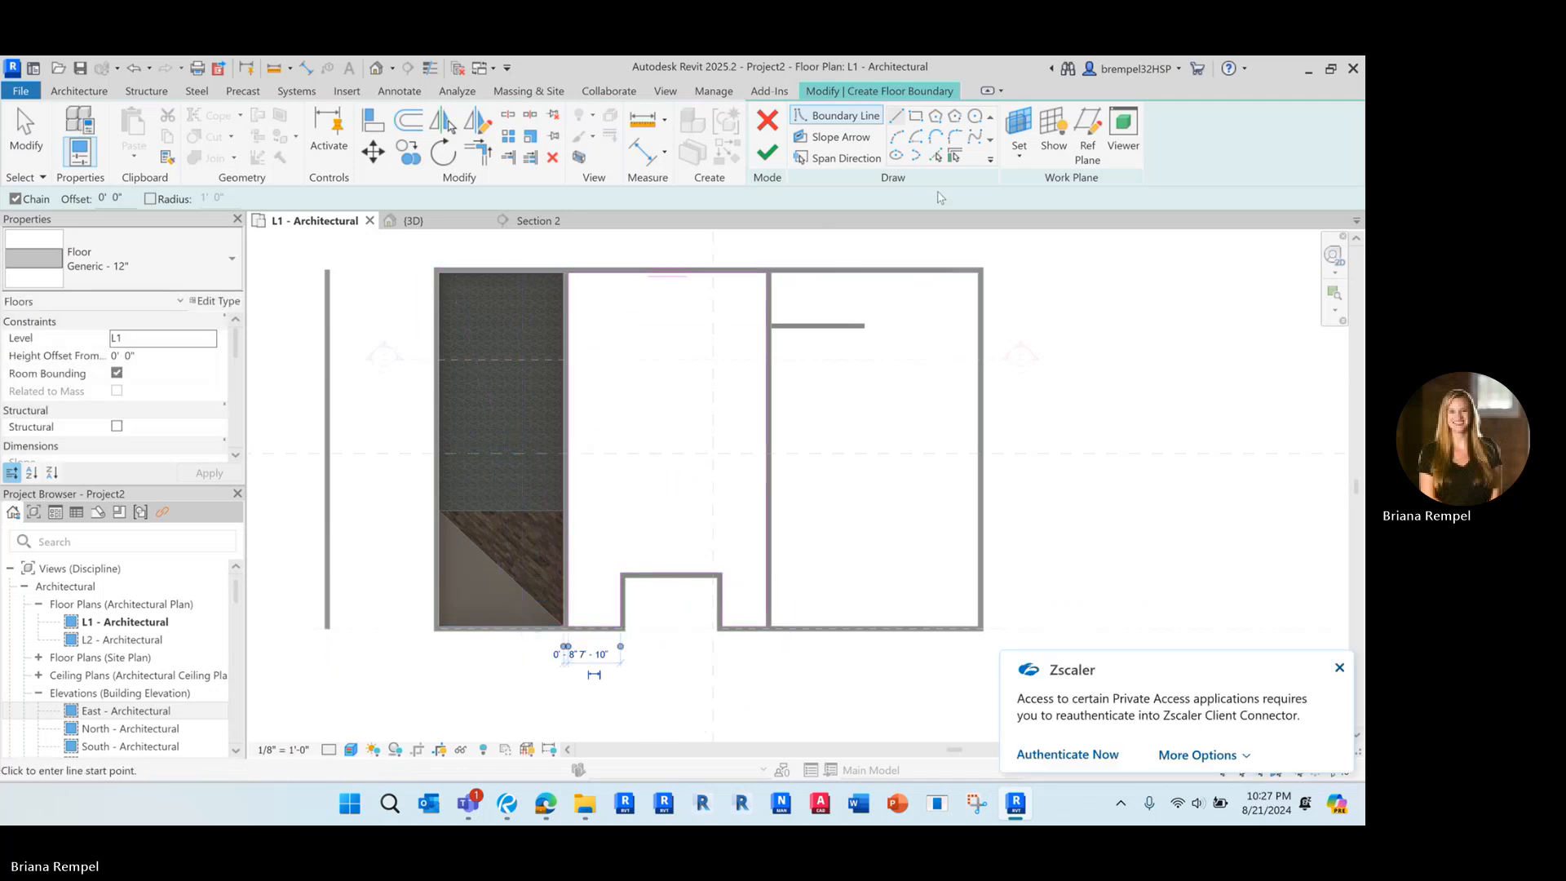
{"action": "left_click", "coordinate": [766, 152]}
{"action": "left_click", "coordinate": [1338, 668]}
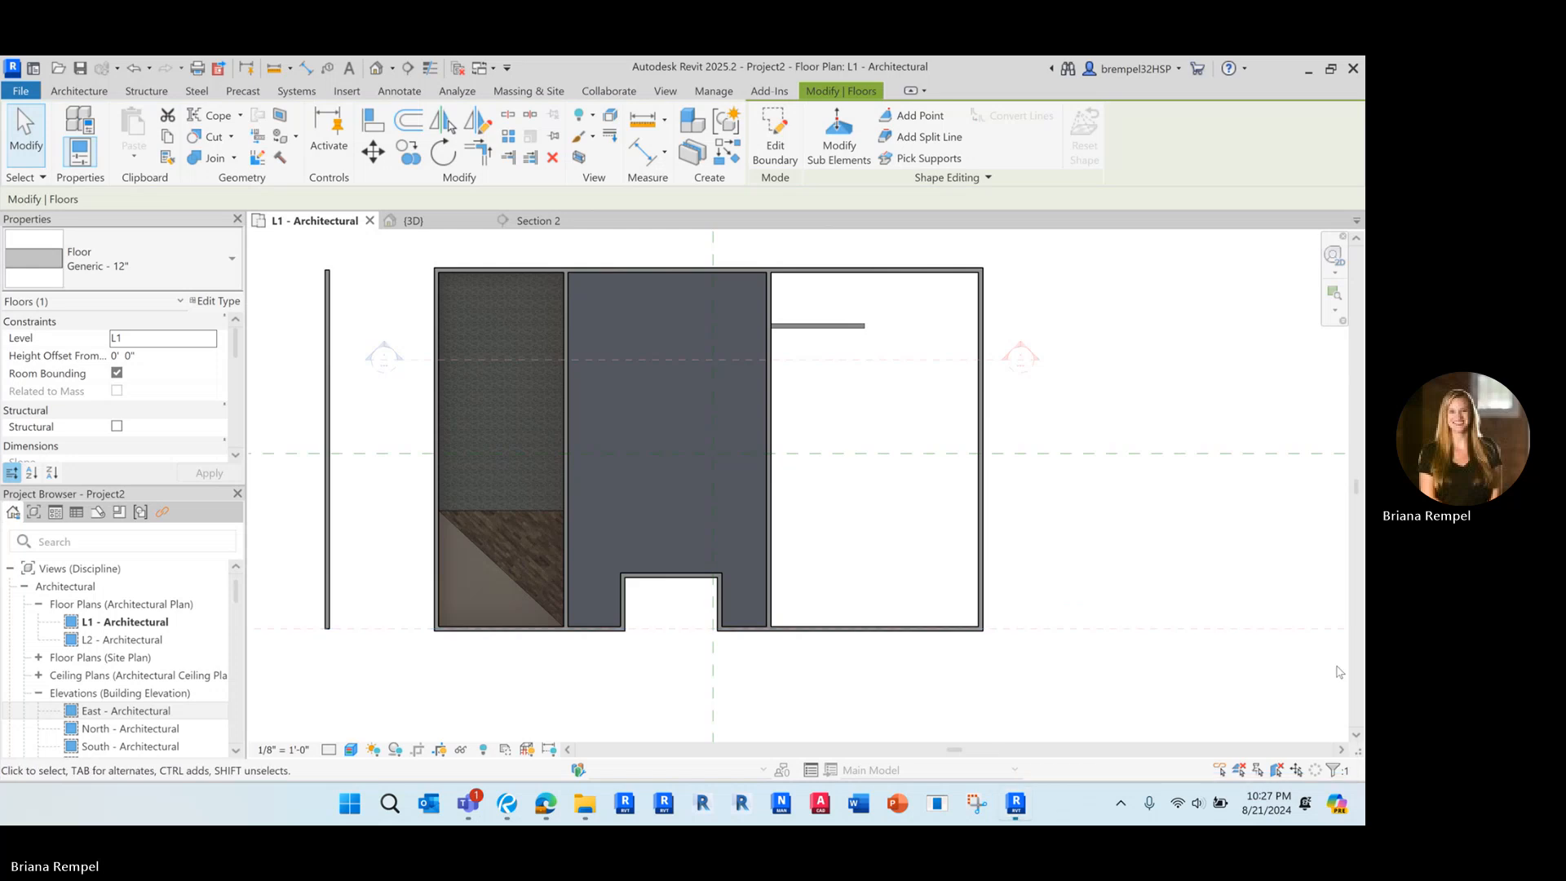
Change the middle room floor's type to Wood Truss Joist 12" - Carpet Finish and deselect it
{"action": "left_click", "coordinate": [151, 263]}
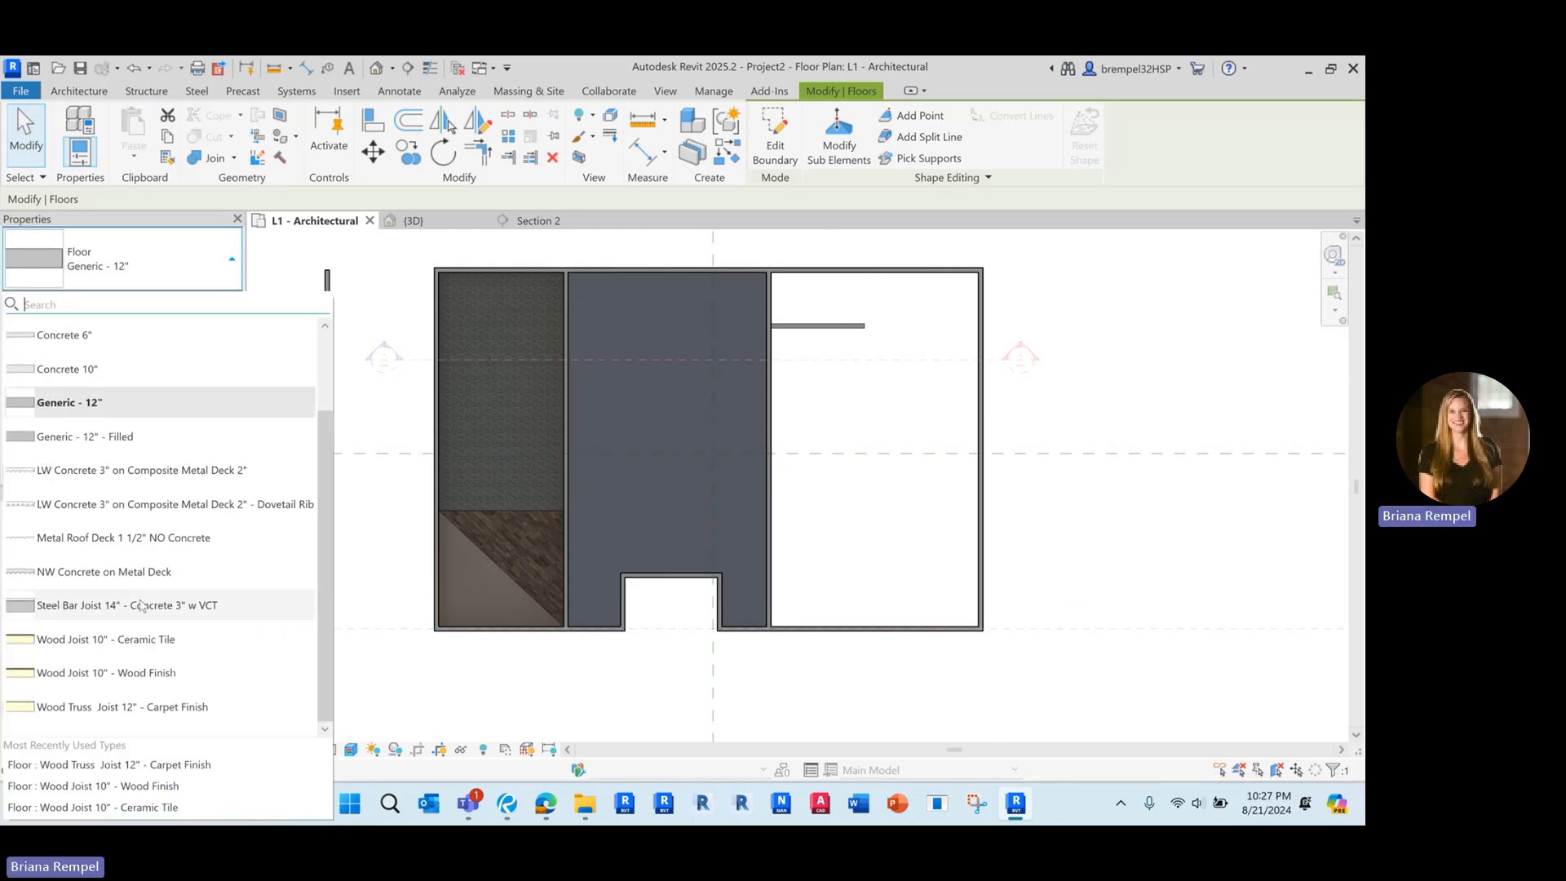
{"action": "left_click", "coordinate": [145, 707]}
{"action": "left_click", "coordinate": [856, 509]}
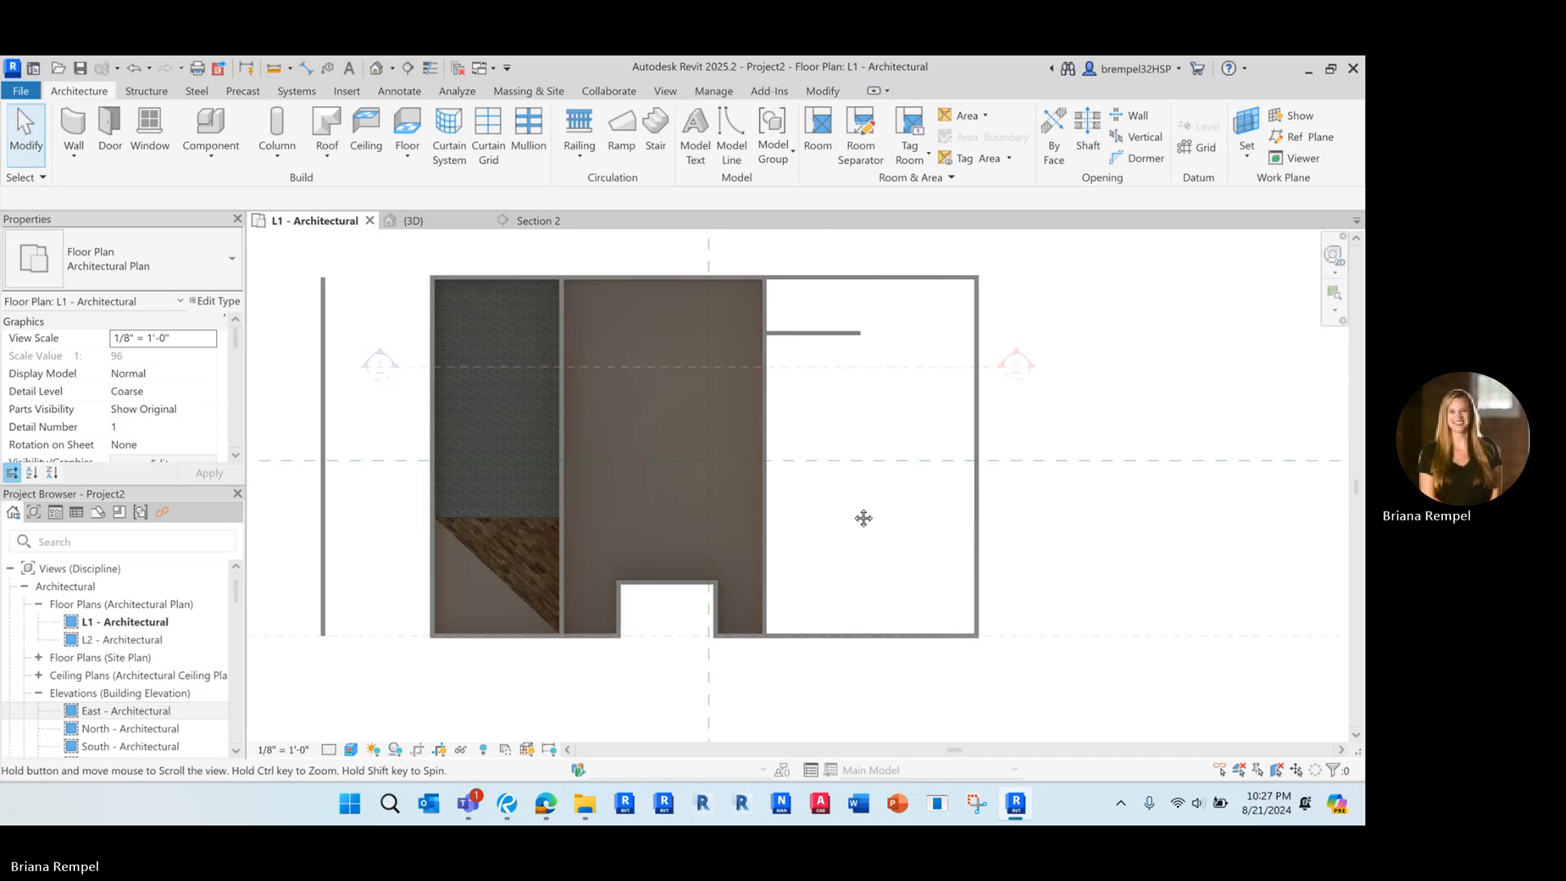
Select the middle room's carpet-finish floor by its edge along the south wall, cycling past the overlapping walls
{"action": "scroll", "coordinate": [860, 505], "scroll_direction": "up", "scroll_amount": 2}
{"action": "scroll", "coordinate": [624, 585], "scroll_direction": "up", "scroll_amount": 2}
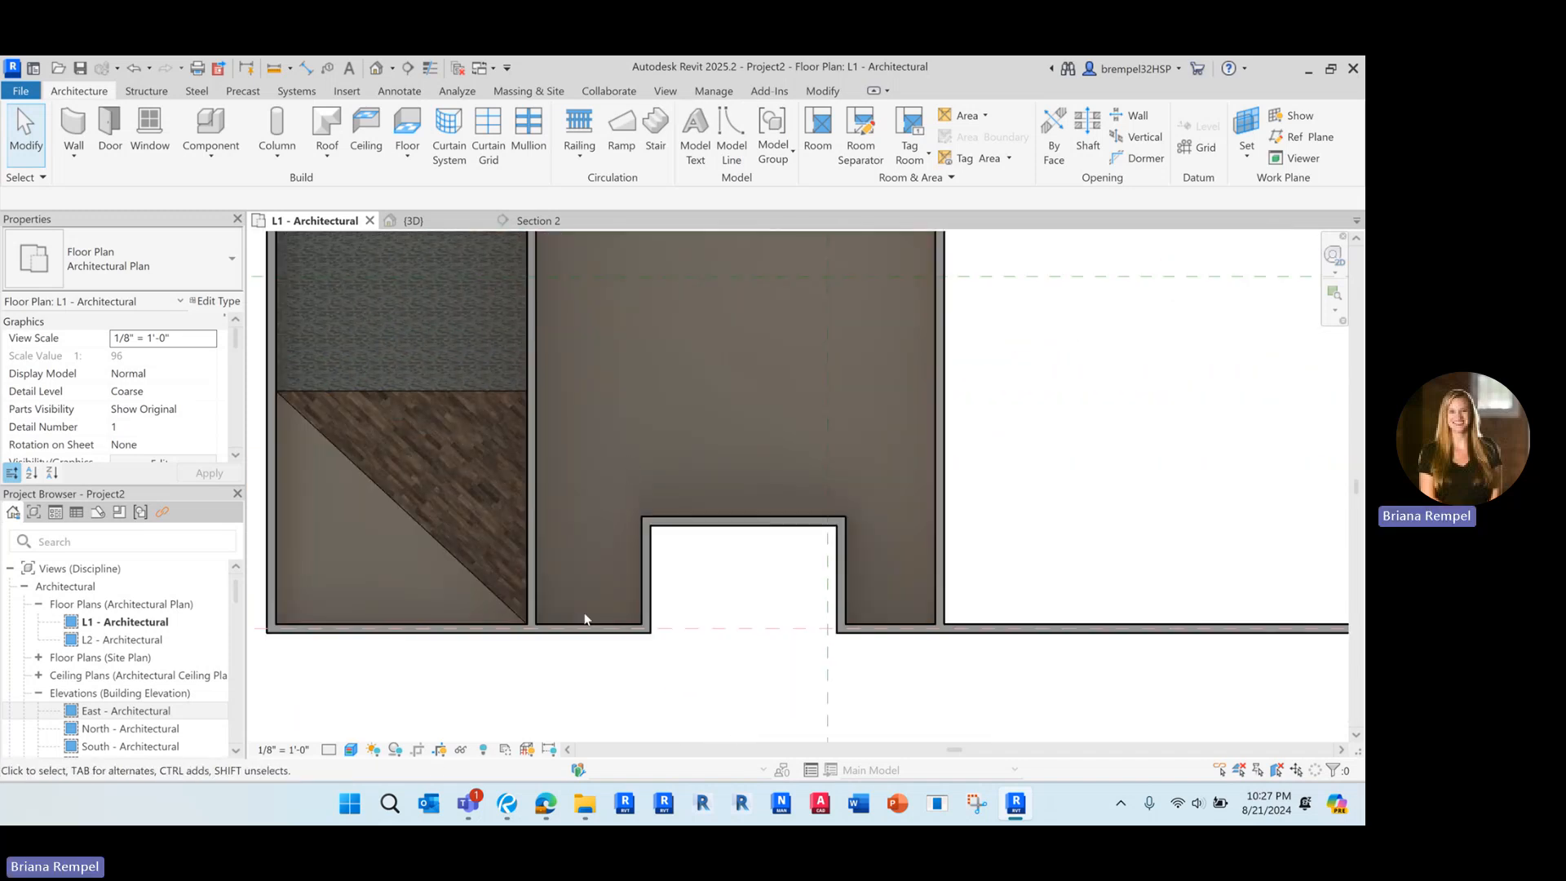
{"action": "key", "text": "Tab"}
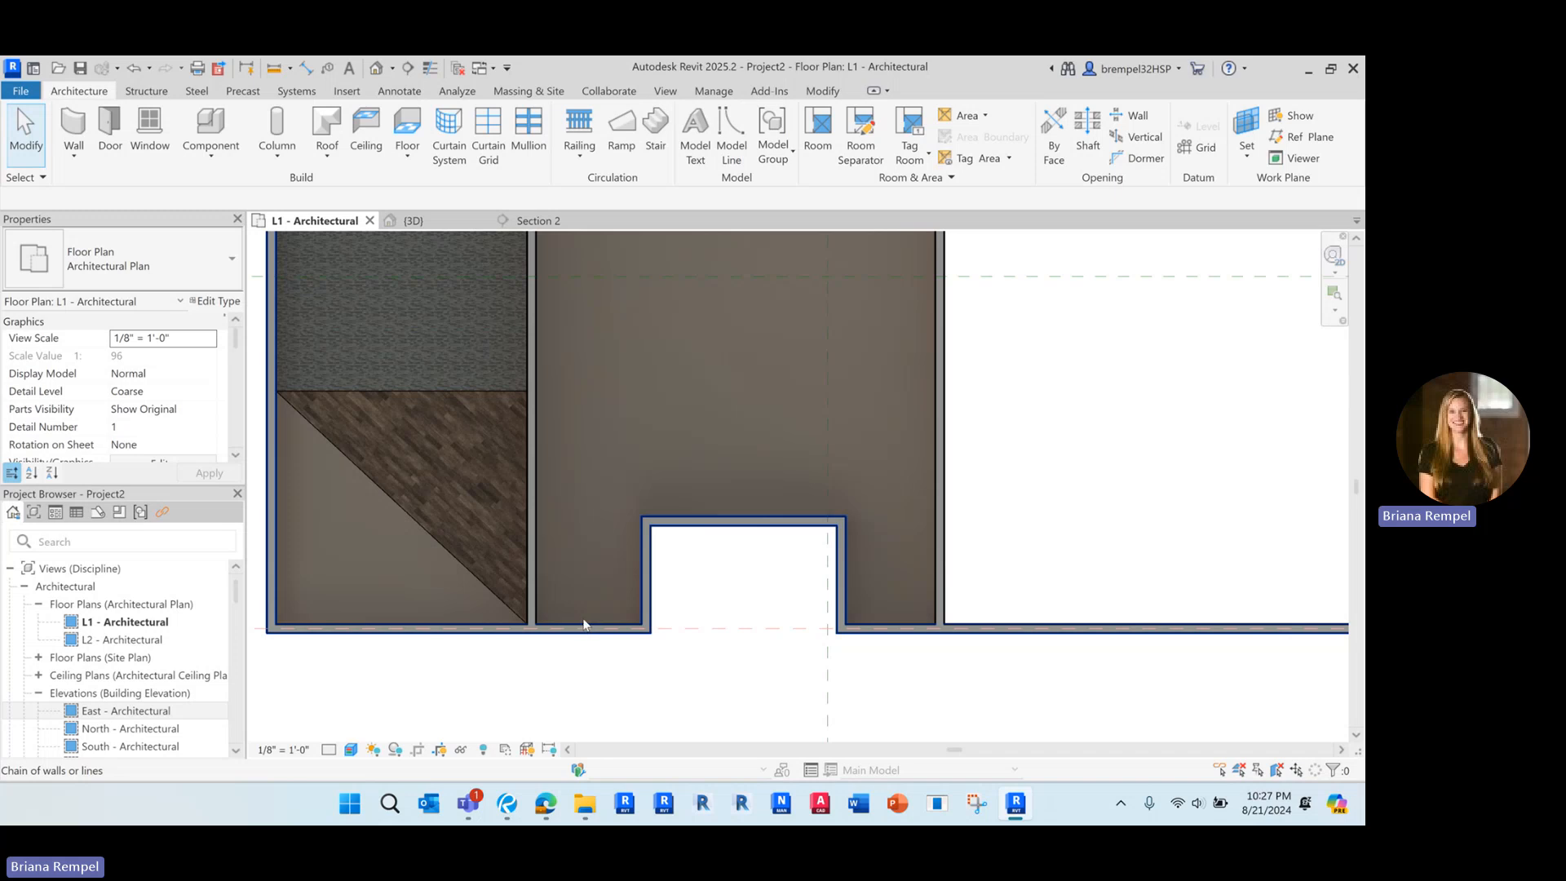
{"action": "left_click", "coordinate": [582, 622]}
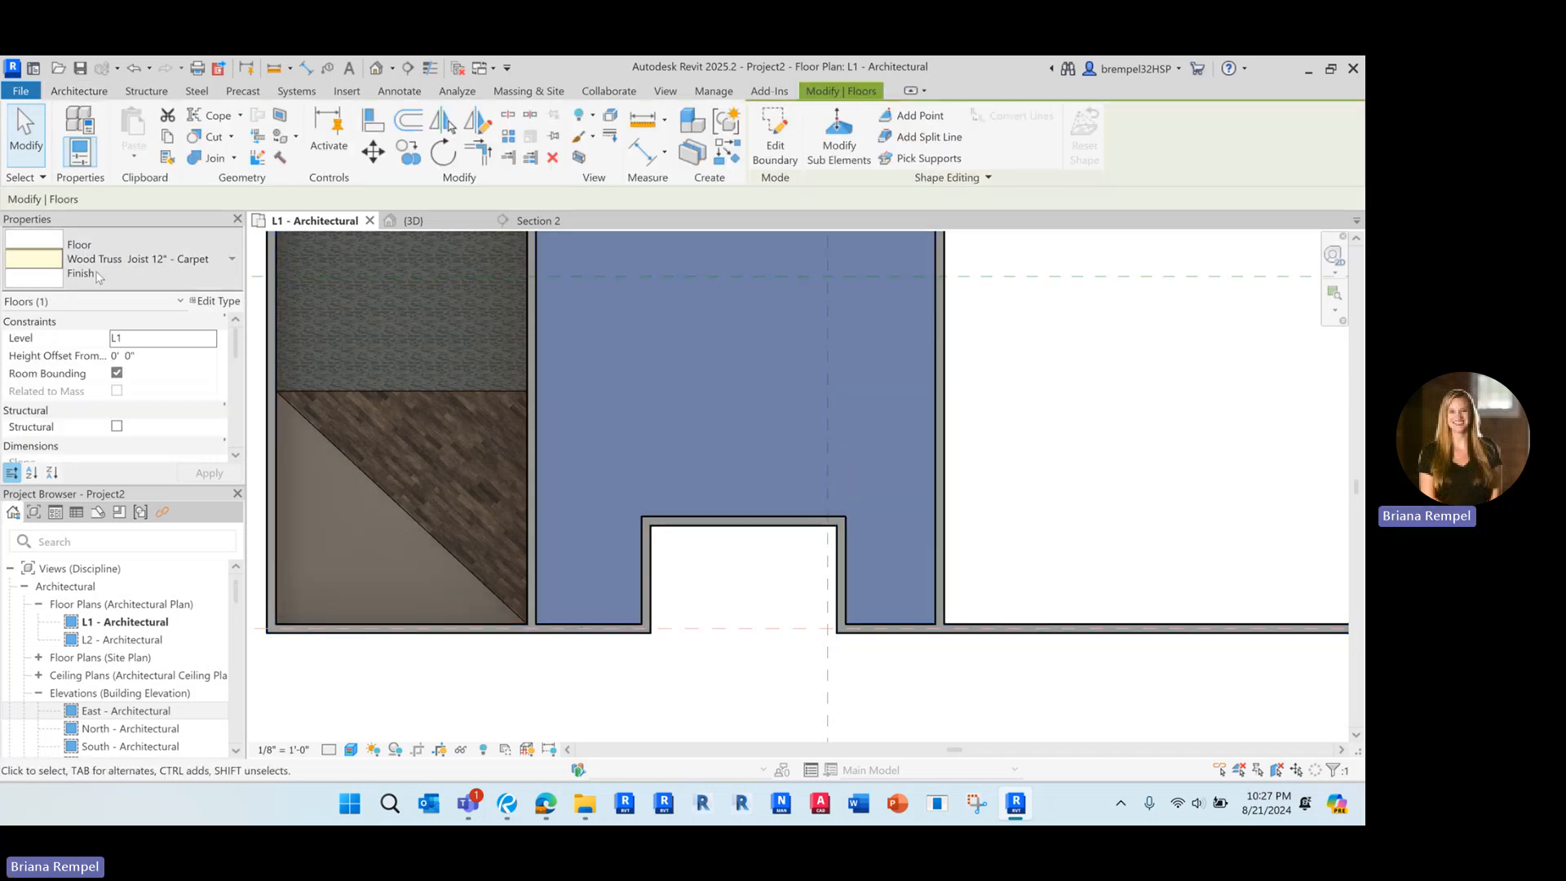
Set the L1 - Architectural plan's visual style to Hidden Line, deselect the floor and inspect the floor edges
{"action": "scroll", "coordinate": [765, 525], "scroll_direction": "down", "scroll_amount": 2}
{"action": "middle_click_drag", "start_coordinate": [746, 424], "coordinate": [745, 457]}
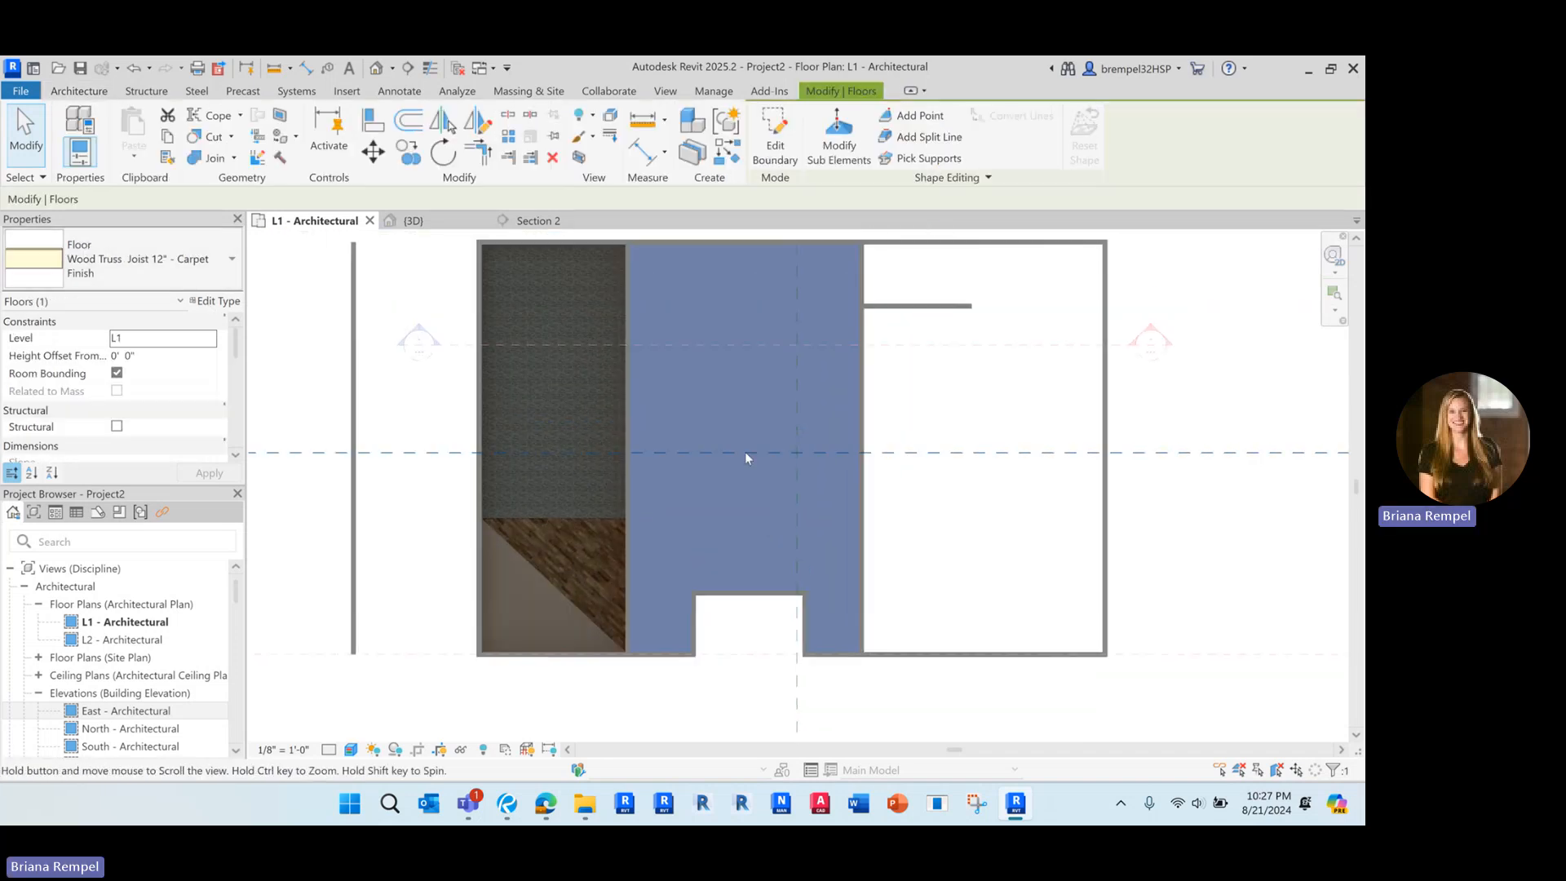
{"action": "scroll", "coordinate": [412, 687], "scroll_direction": "down", "scroll_amount": 1}
{"action": "left_click", "coordinate": [350, 749]}
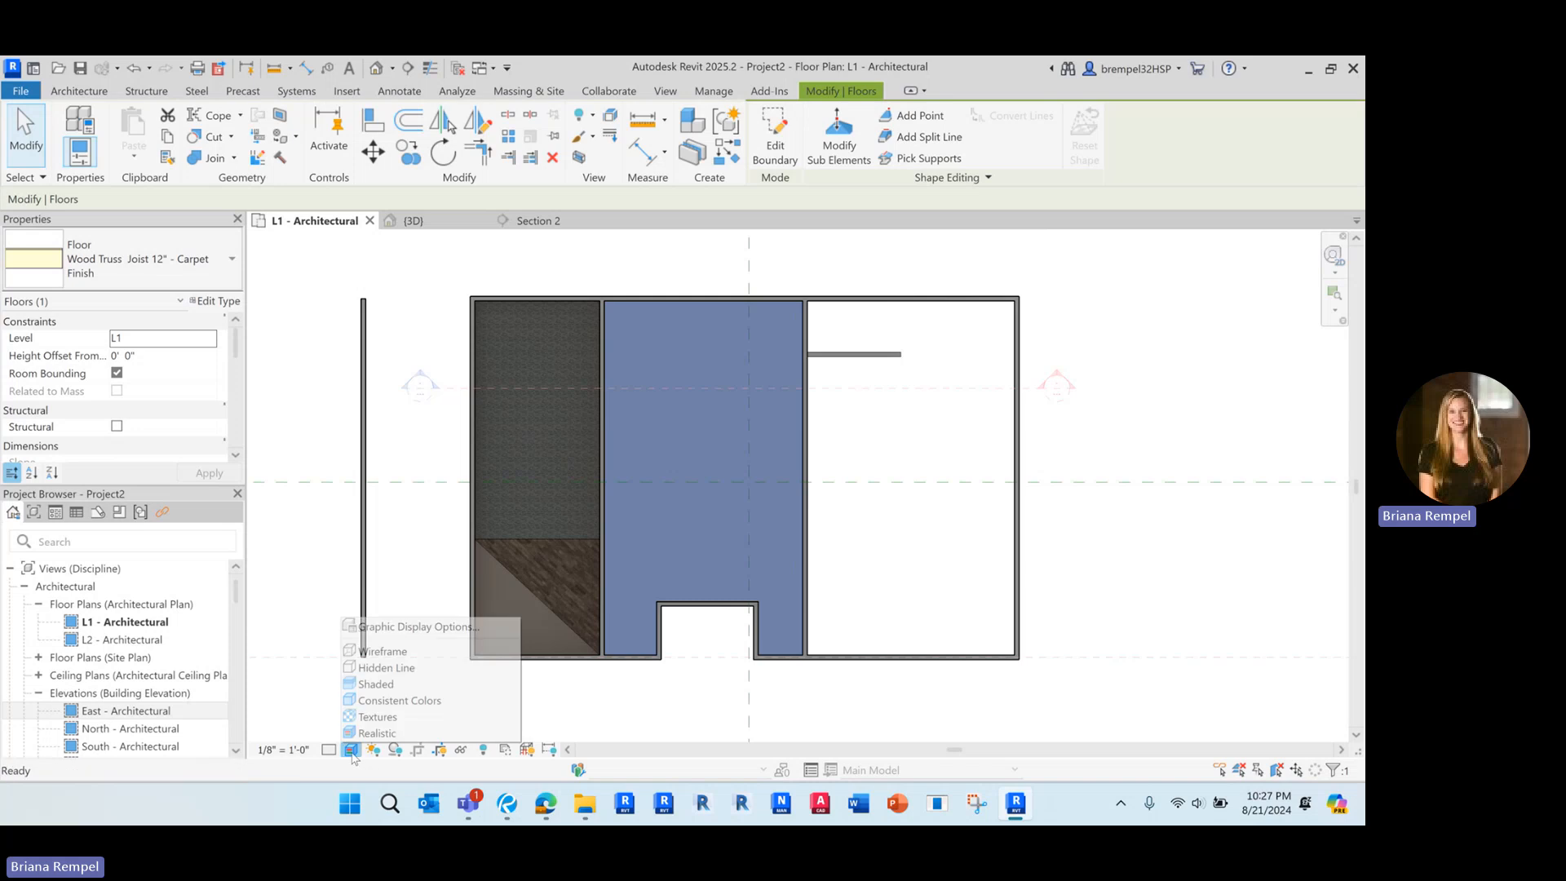
{"action": "left_click", "coordinate": [383, 667]}
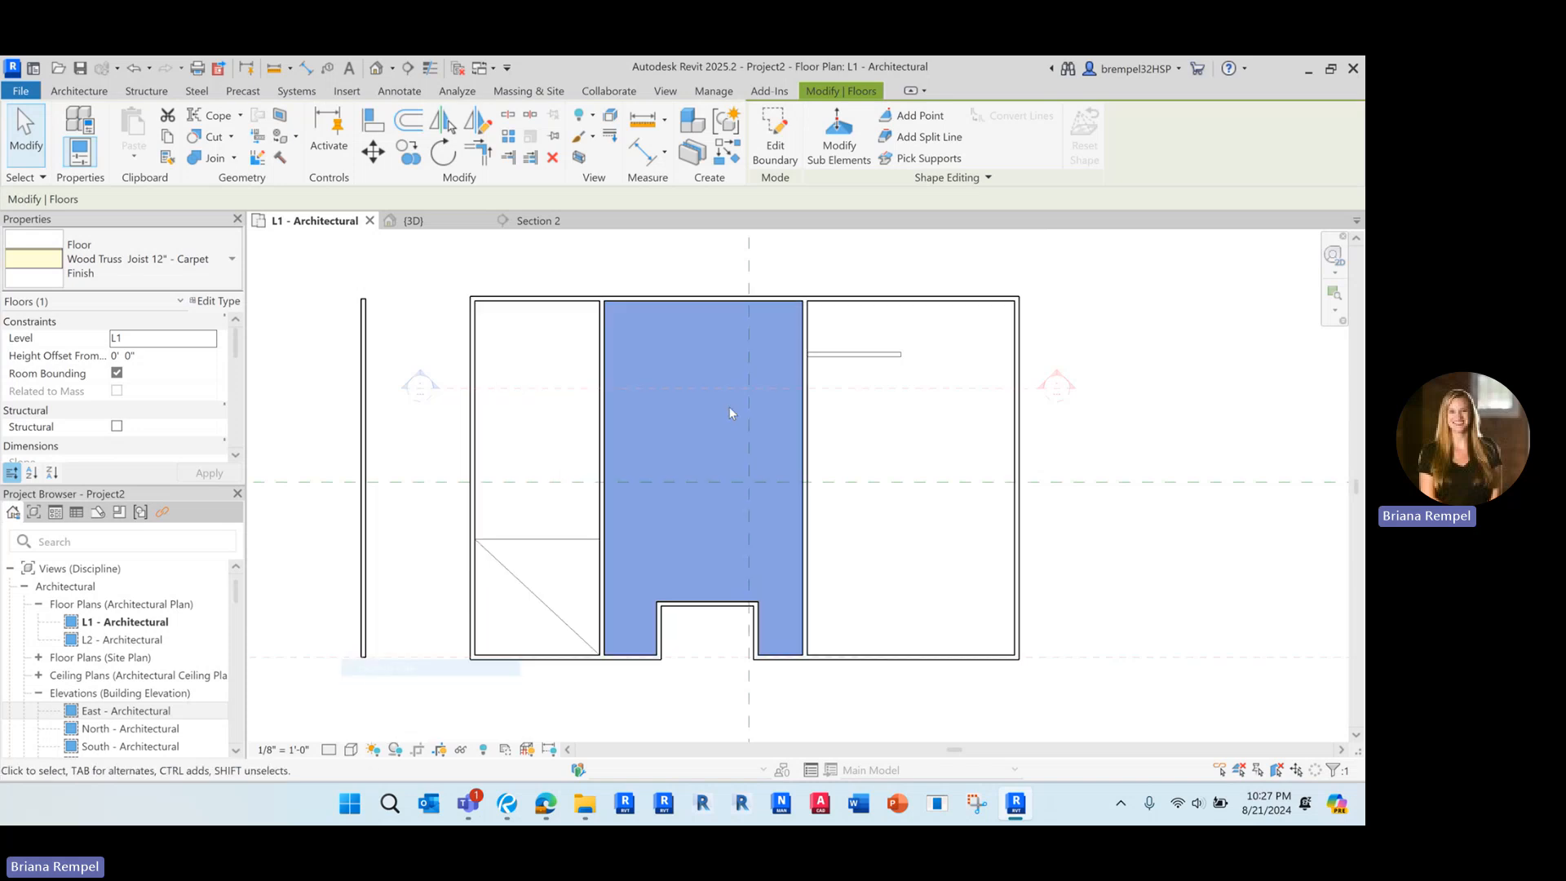
{"action": "left_click", "coordinate": [548, 452]}
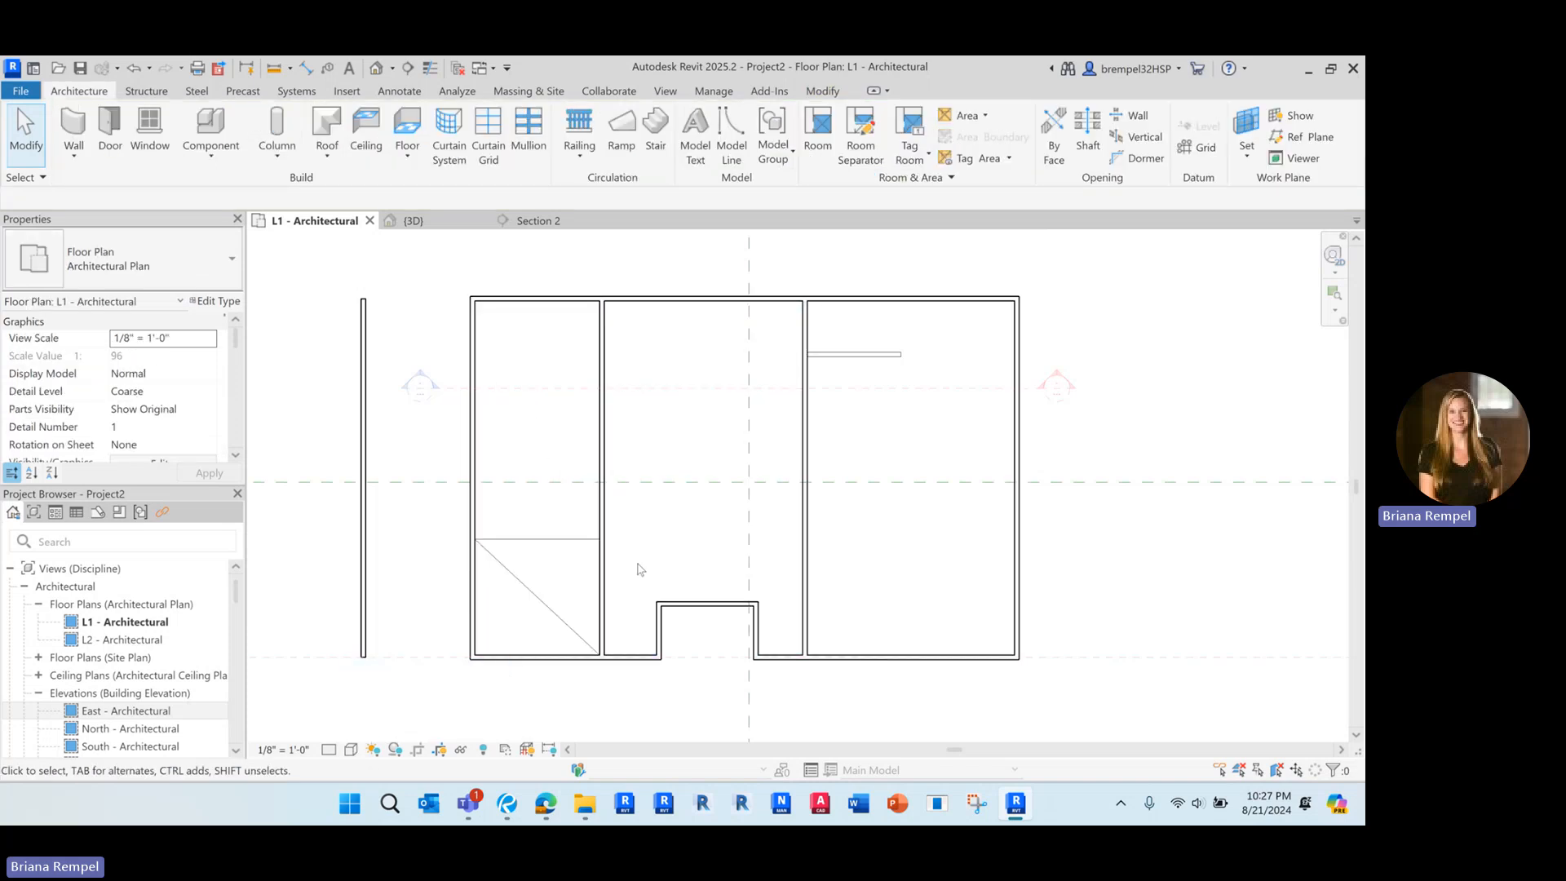
{"action": "scroll", "coordinate": [625, 645], "scroll_direction": "up", "scroll_amount": 1}
{"action": "scroll", "coordinate": [514, 587], "scroll_direction": "up", "scroll_amount": 3}
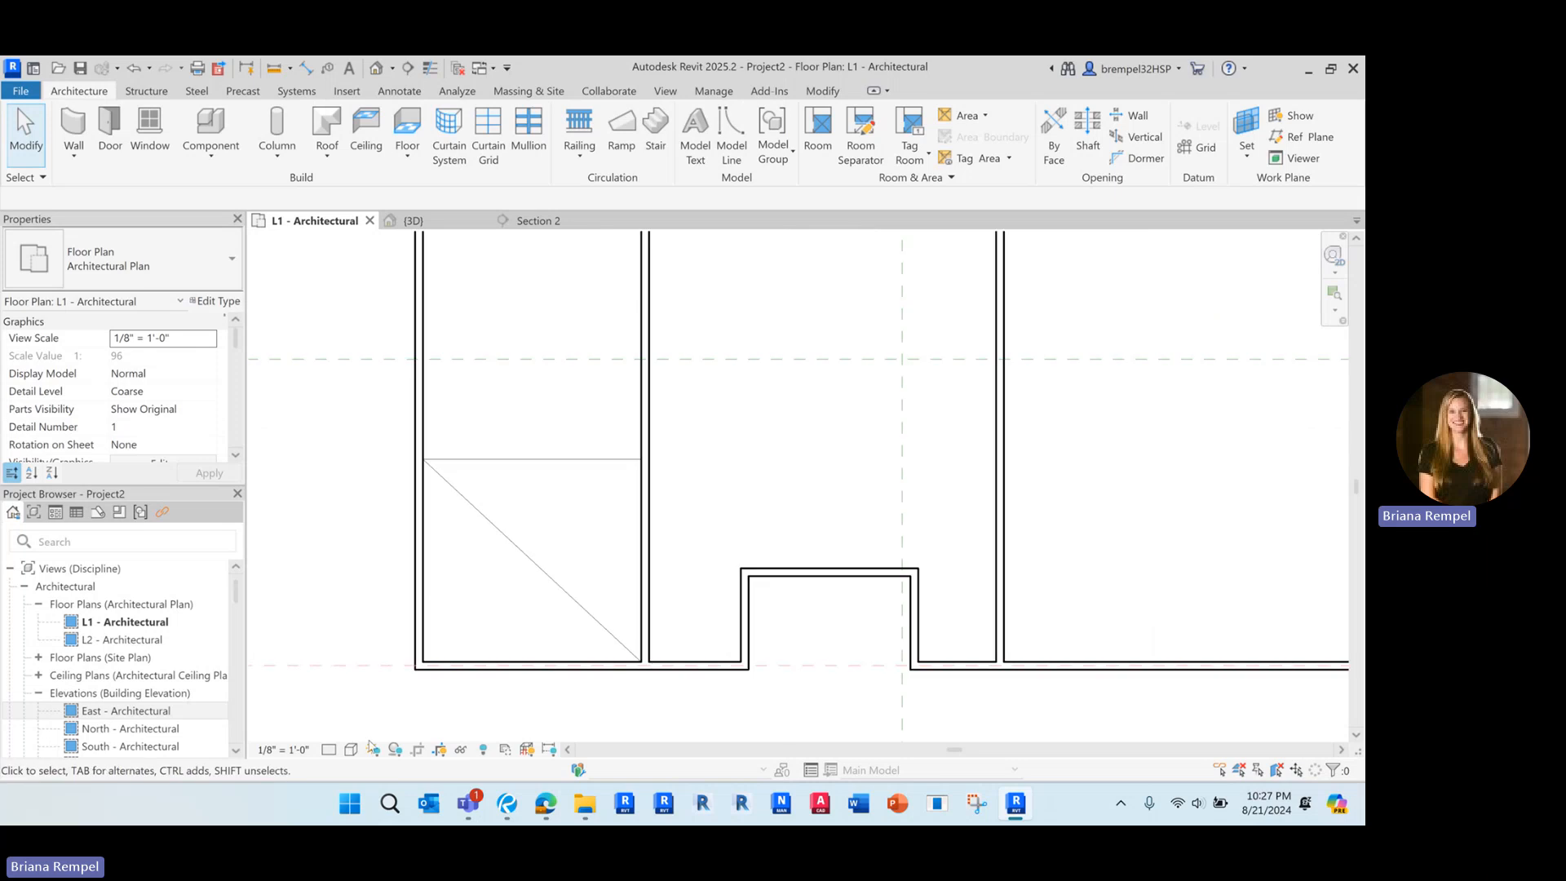
{"action": "scroll", "coordinate": [660, 559], "scroll_direction": "down", "scroll_amount": 2}
{"action": "scroll", "coordinate": [634, 540], "scroll_direction": "down", "scroll_amount": 1}
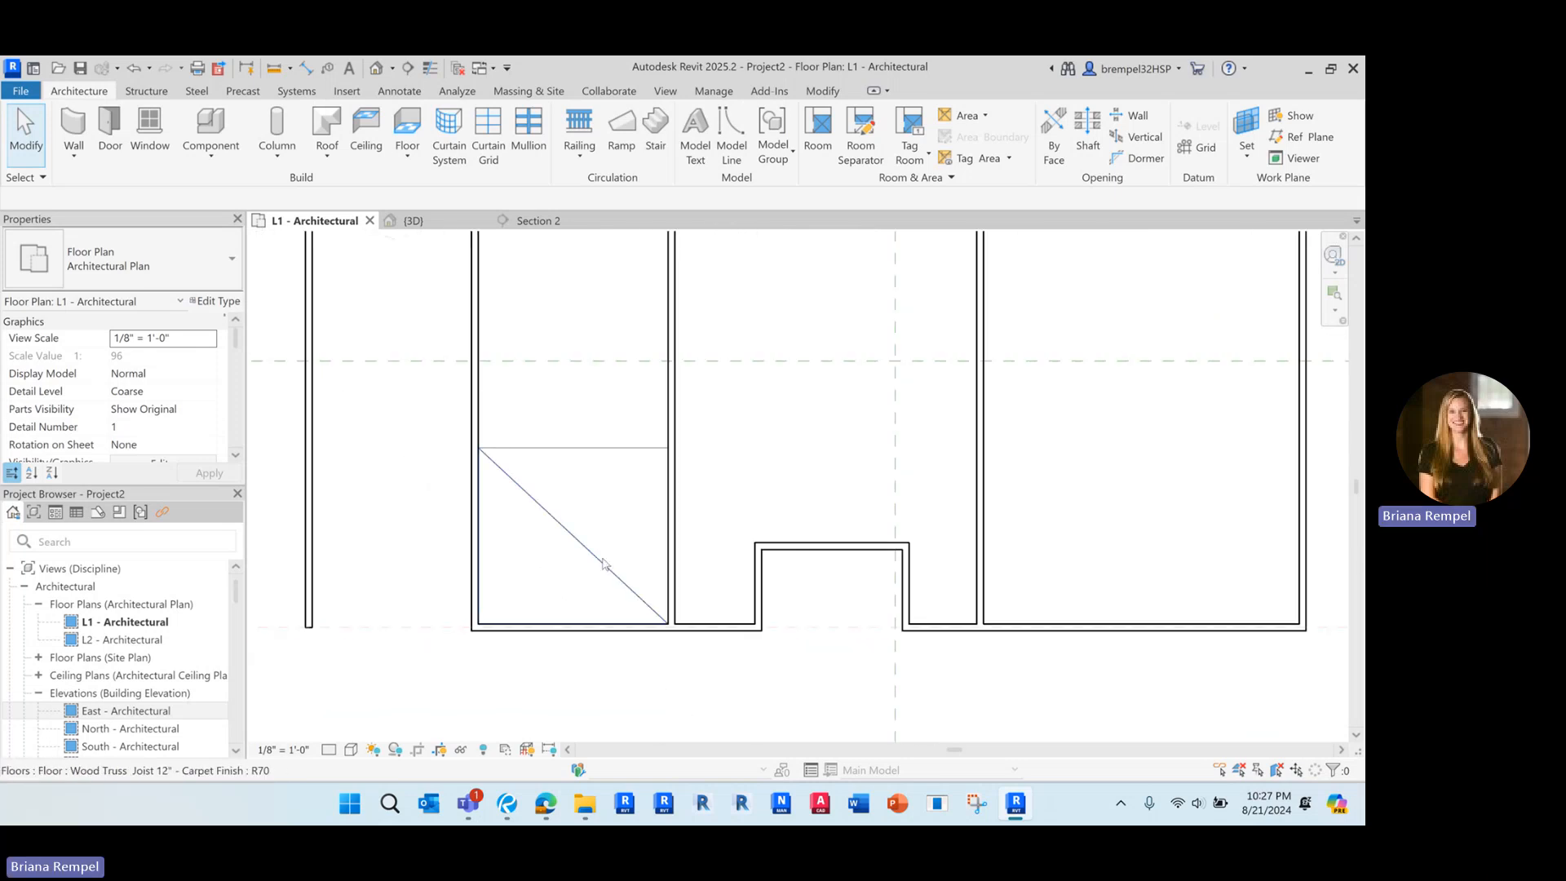
Select the wood-finish triangular floor by its diagonal edge and reapply the Hidden Line visual style
{"action": "left_click", "coordinate": [587, 561]}
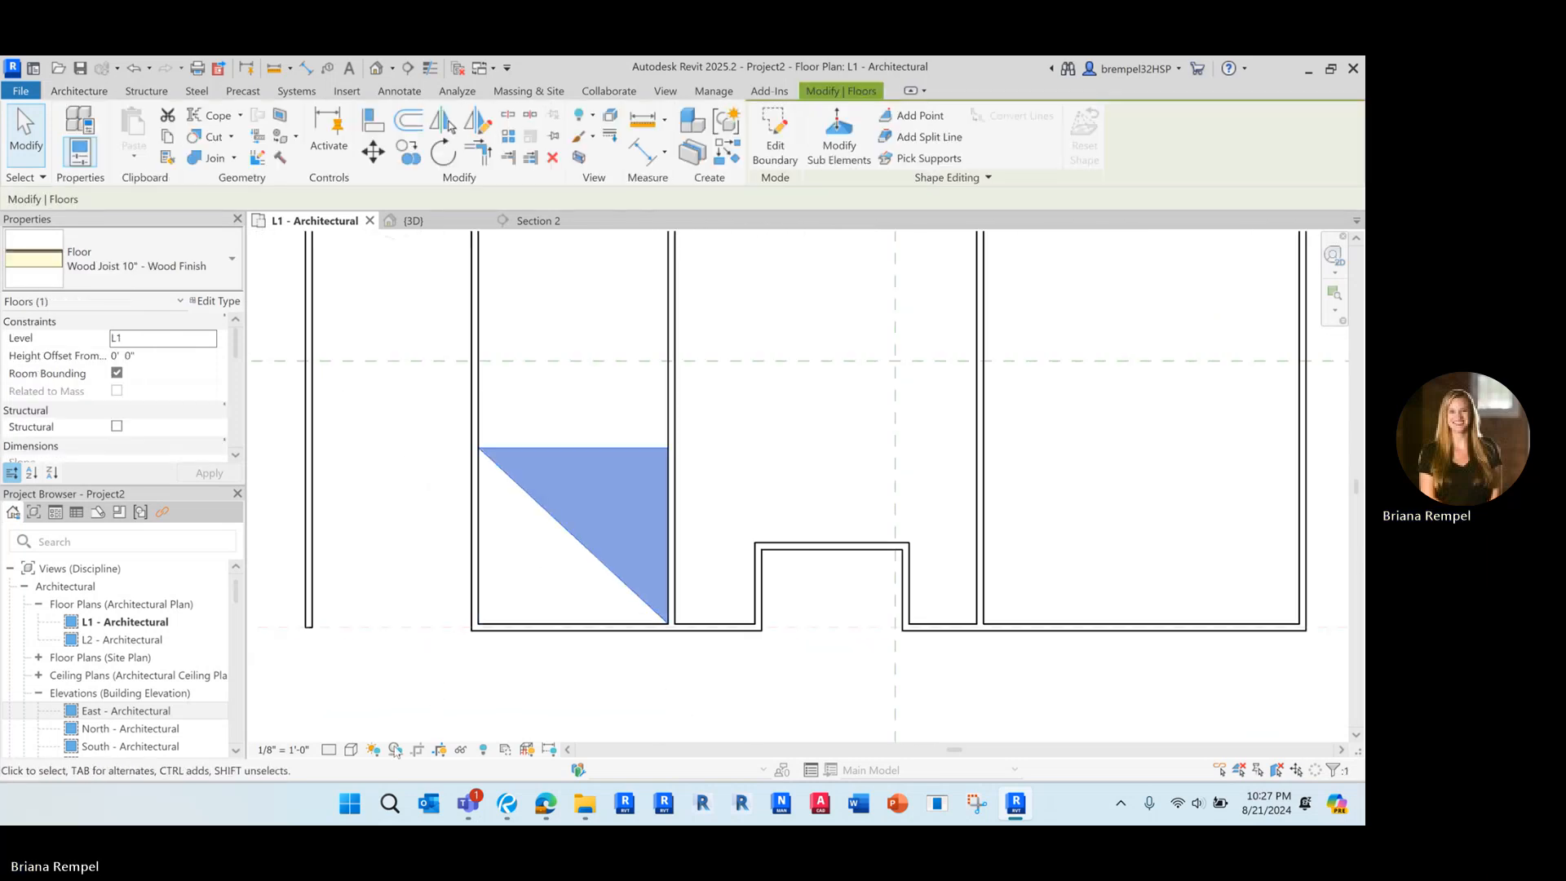
{"action": "left_click", "coordinate": [350, 749]}
{"action": "left_click", "coordinate": [366, 668]}
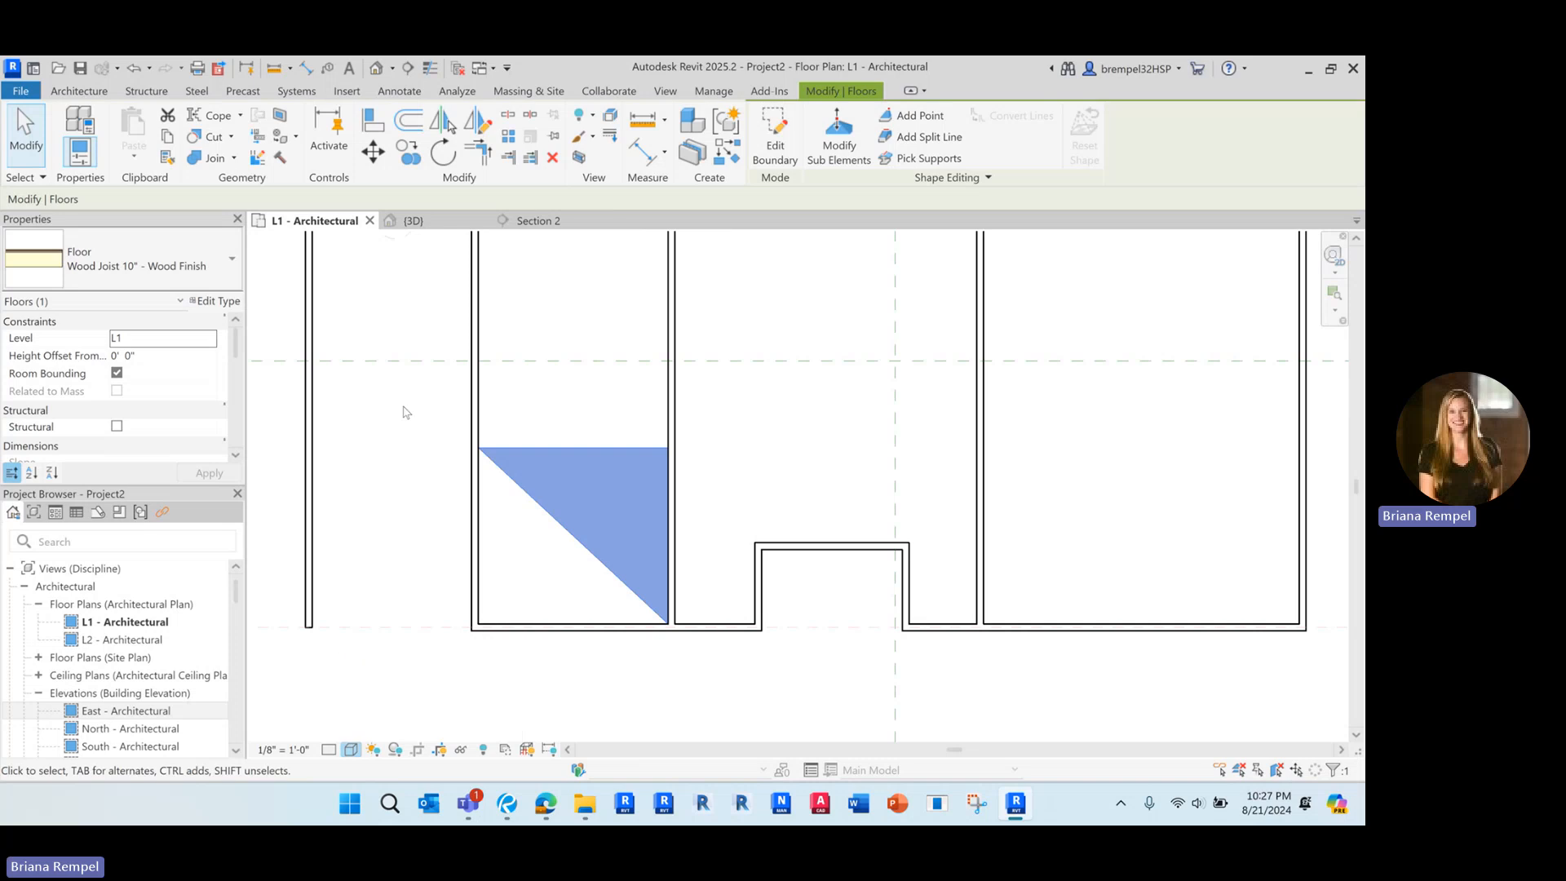
Deselect the triangular wood-finish floor in the 3D view and set that view's visual style to Hidden Line
{"action": "left_click", "coordinate": [413, 221]}
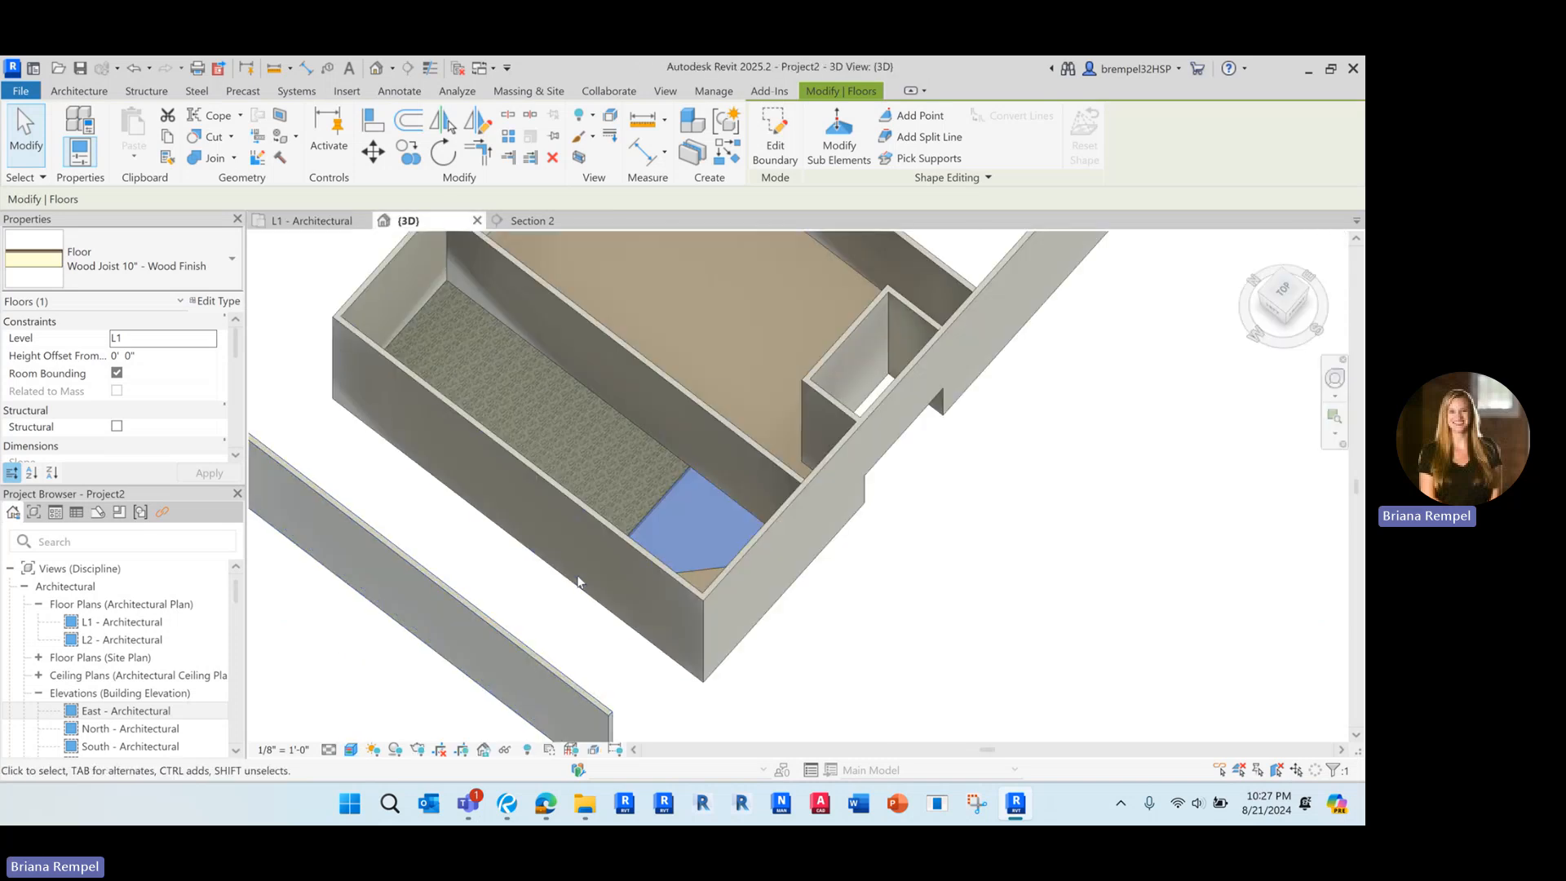
{"action": "left_click", "coordinate": [1048, 718]}
{"action": "left_click", "coordinate": [350, 750]}
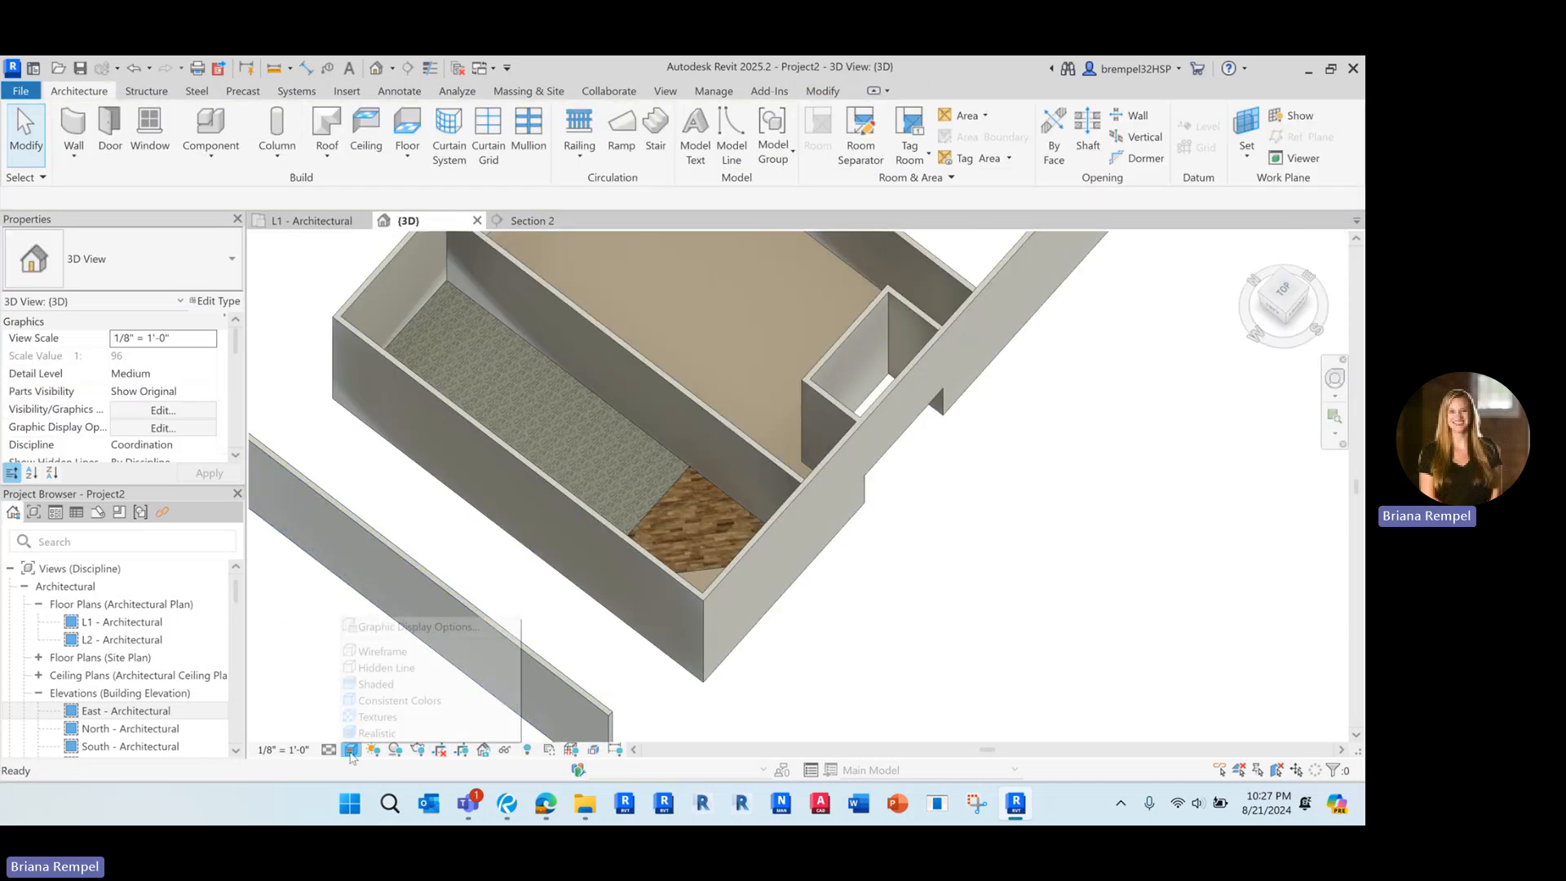
{"action": "left_click", "coordinate": [369, 668]}
{"action": "scroll", "coordinate": [696, 500], "scroll_direction": "up", "scroll_amount": 5}
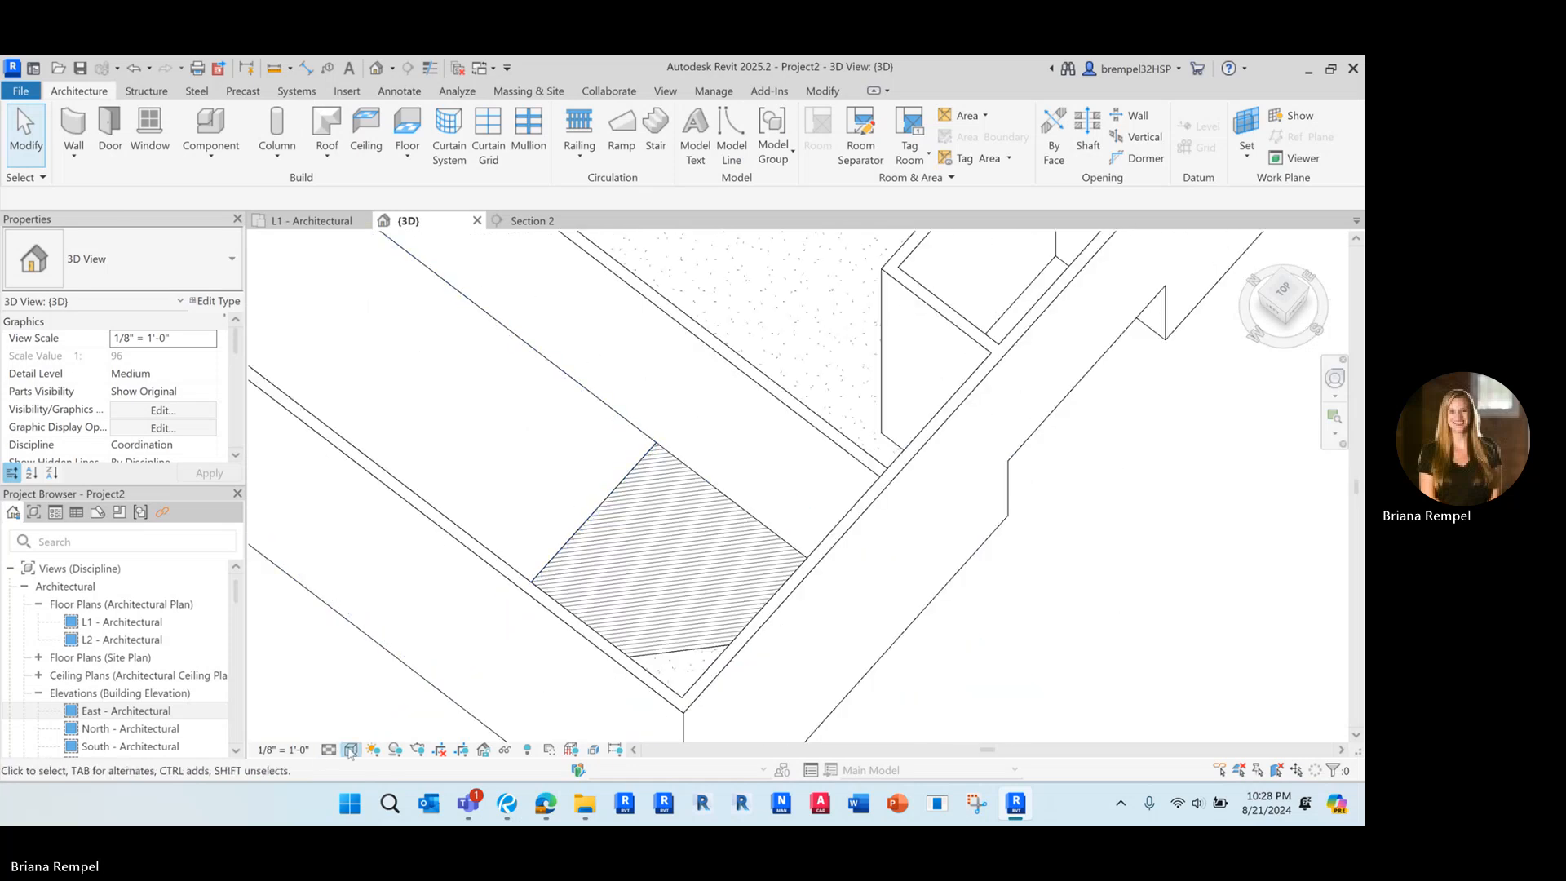
{"action": "left_click", "coordinate": [350, 749]}
{"action": "left_click", "coordinate": [316, 707]}
Select the middle room's floor in the L1 - Architectural plan and change its type to Generic - 12"
{"action": "left_click", "coordinate": [310, 221]}
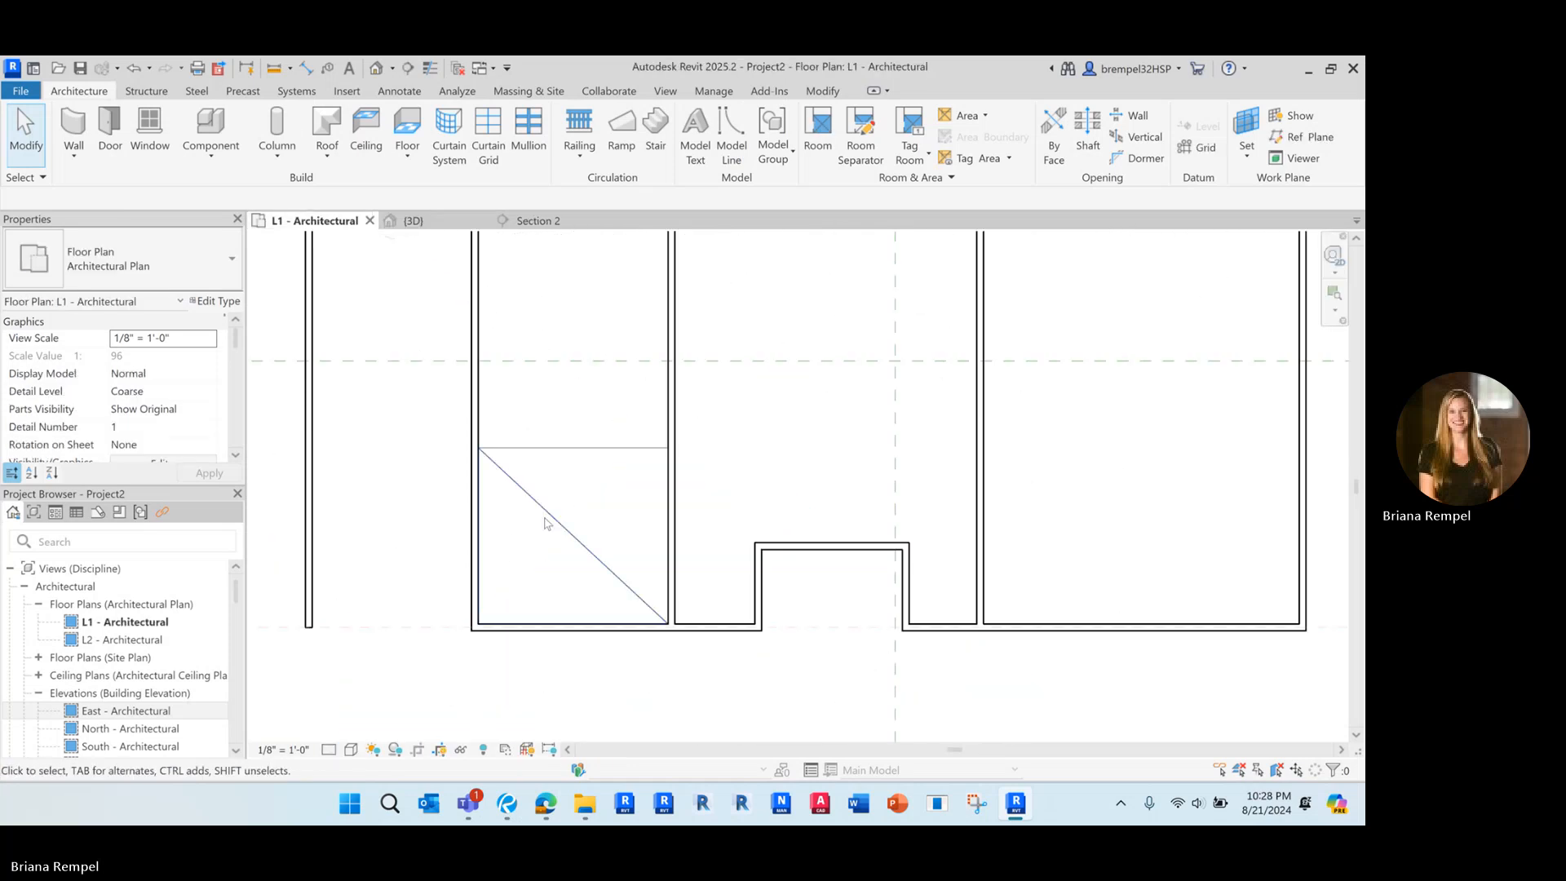
{"action": "scroll", "coordinate": [587, 522], "scroll_direction": "up", "scroll_amount": 2}
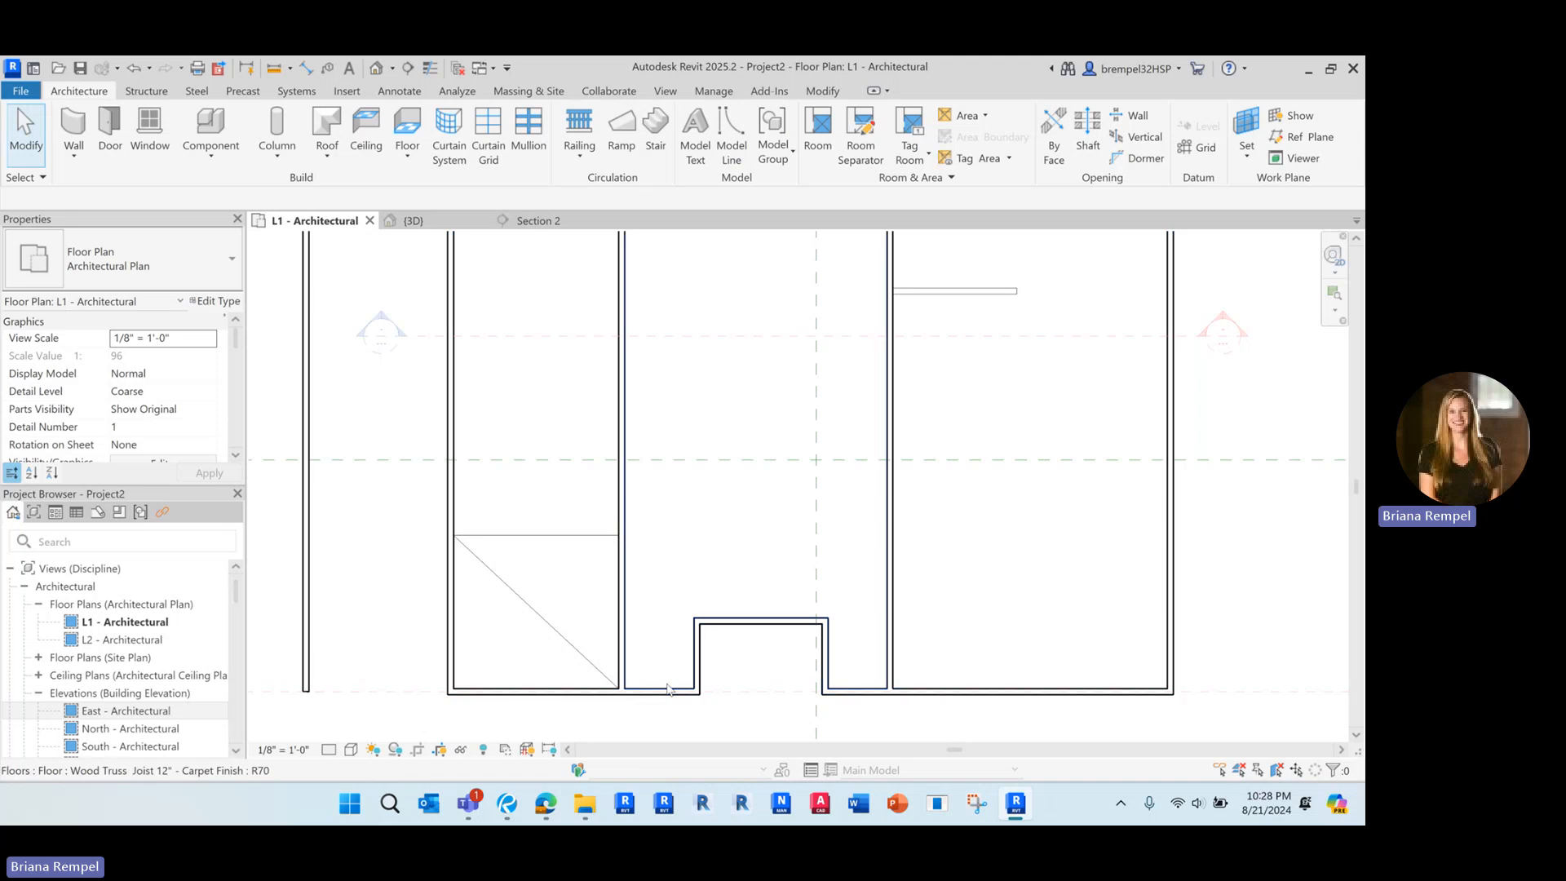
{"action": "key", "text": "Tab"}
{"action": "key", "text": "Tab"}
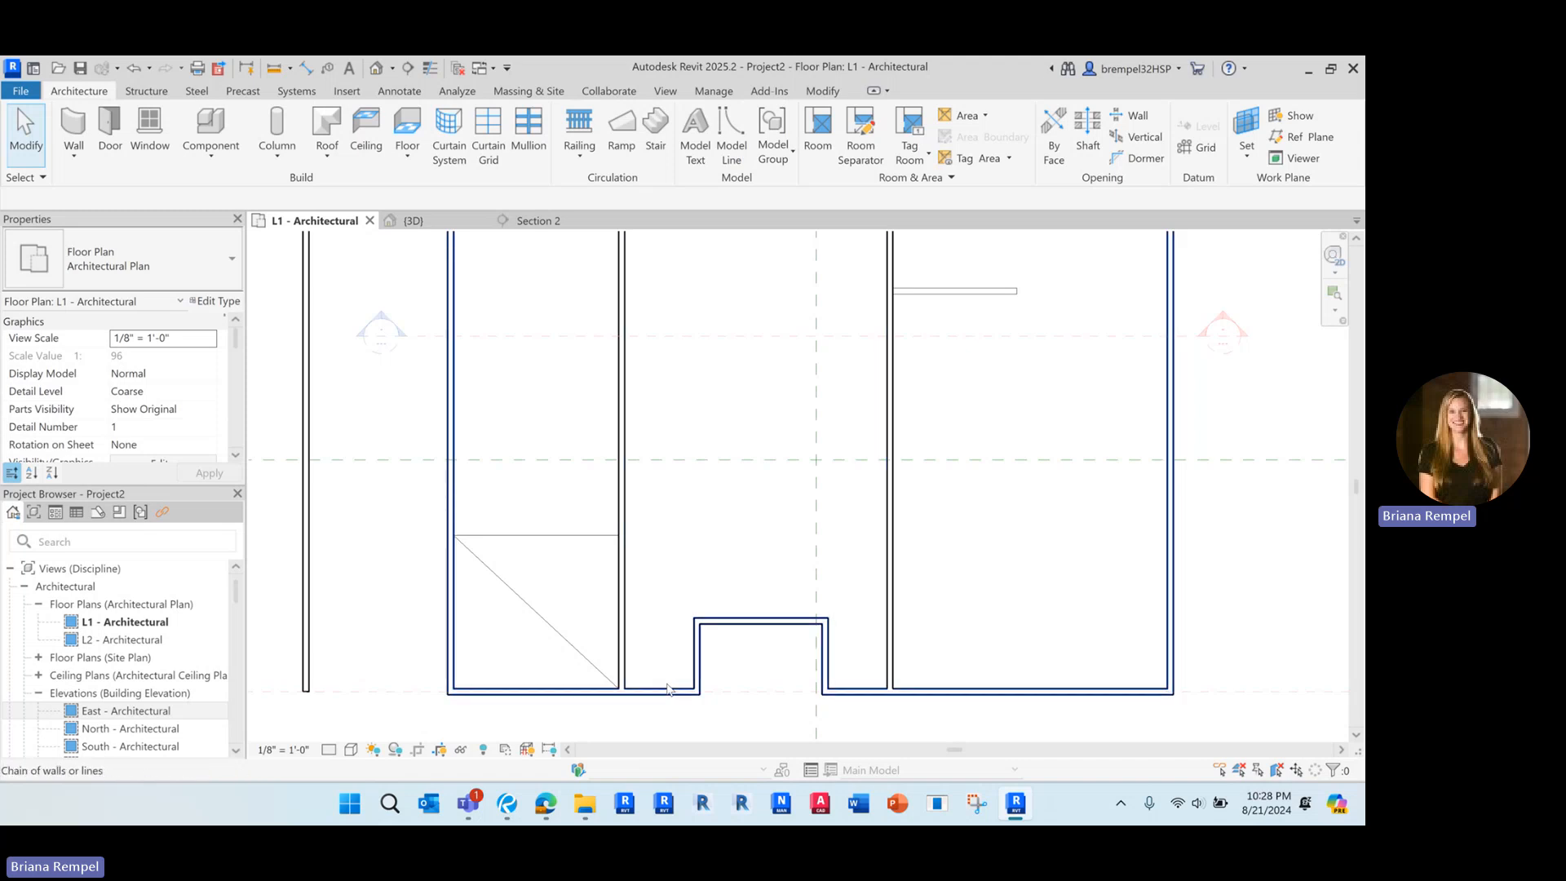
{"action": "left_click", "coordinate": [667, 684]}
{"action": "left_click", "coordinate": [666, 683]}
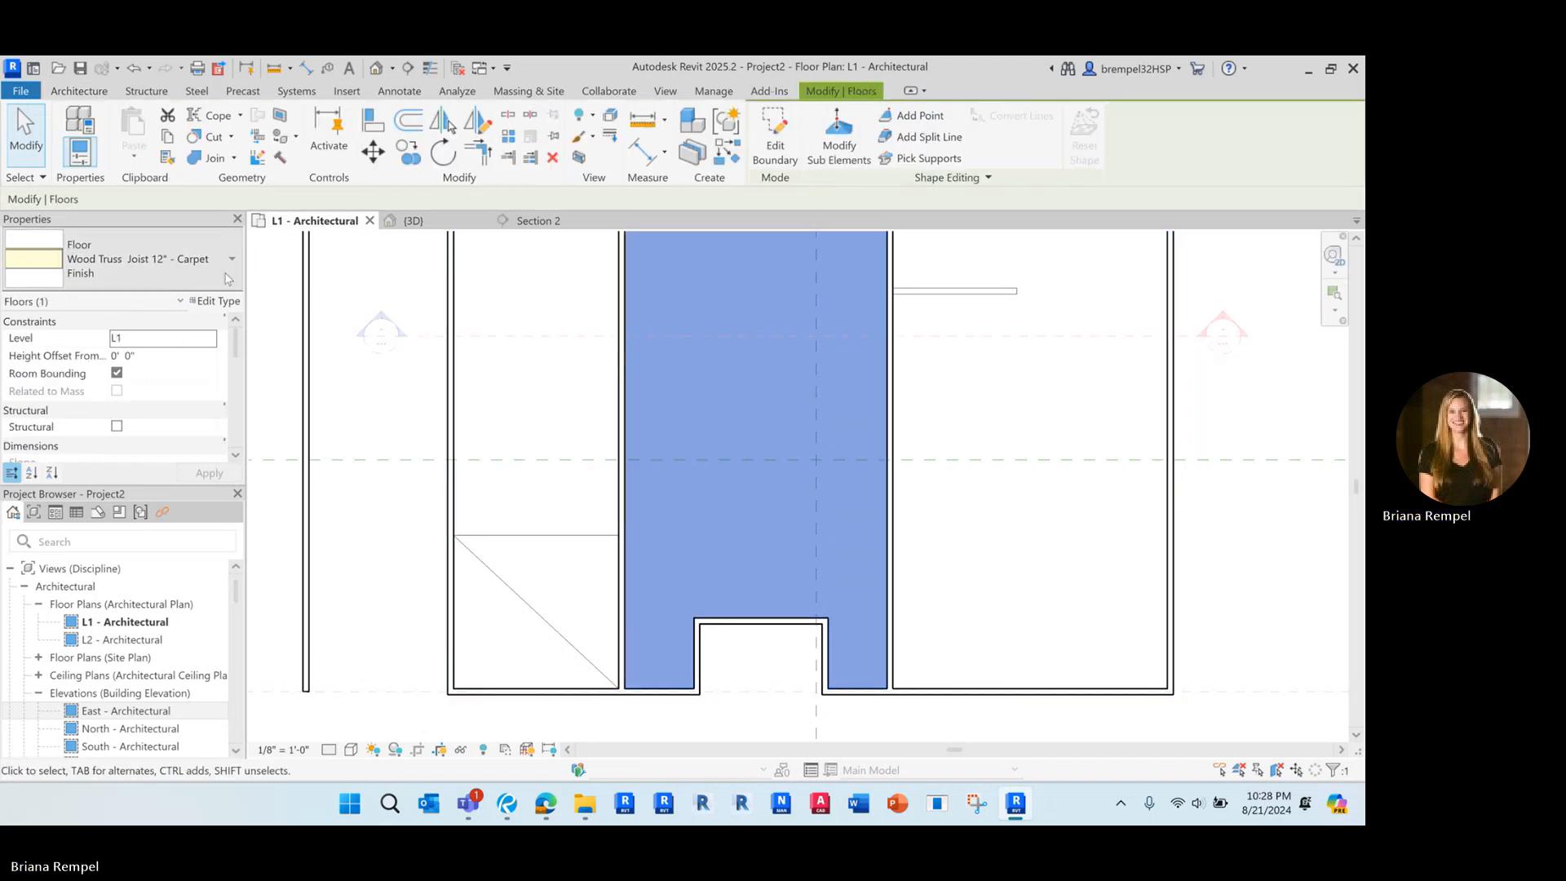
{"action": "left_click", "coordinate": [139, 258]}
{"action": "left_click", "coordinate": [82, 402]}
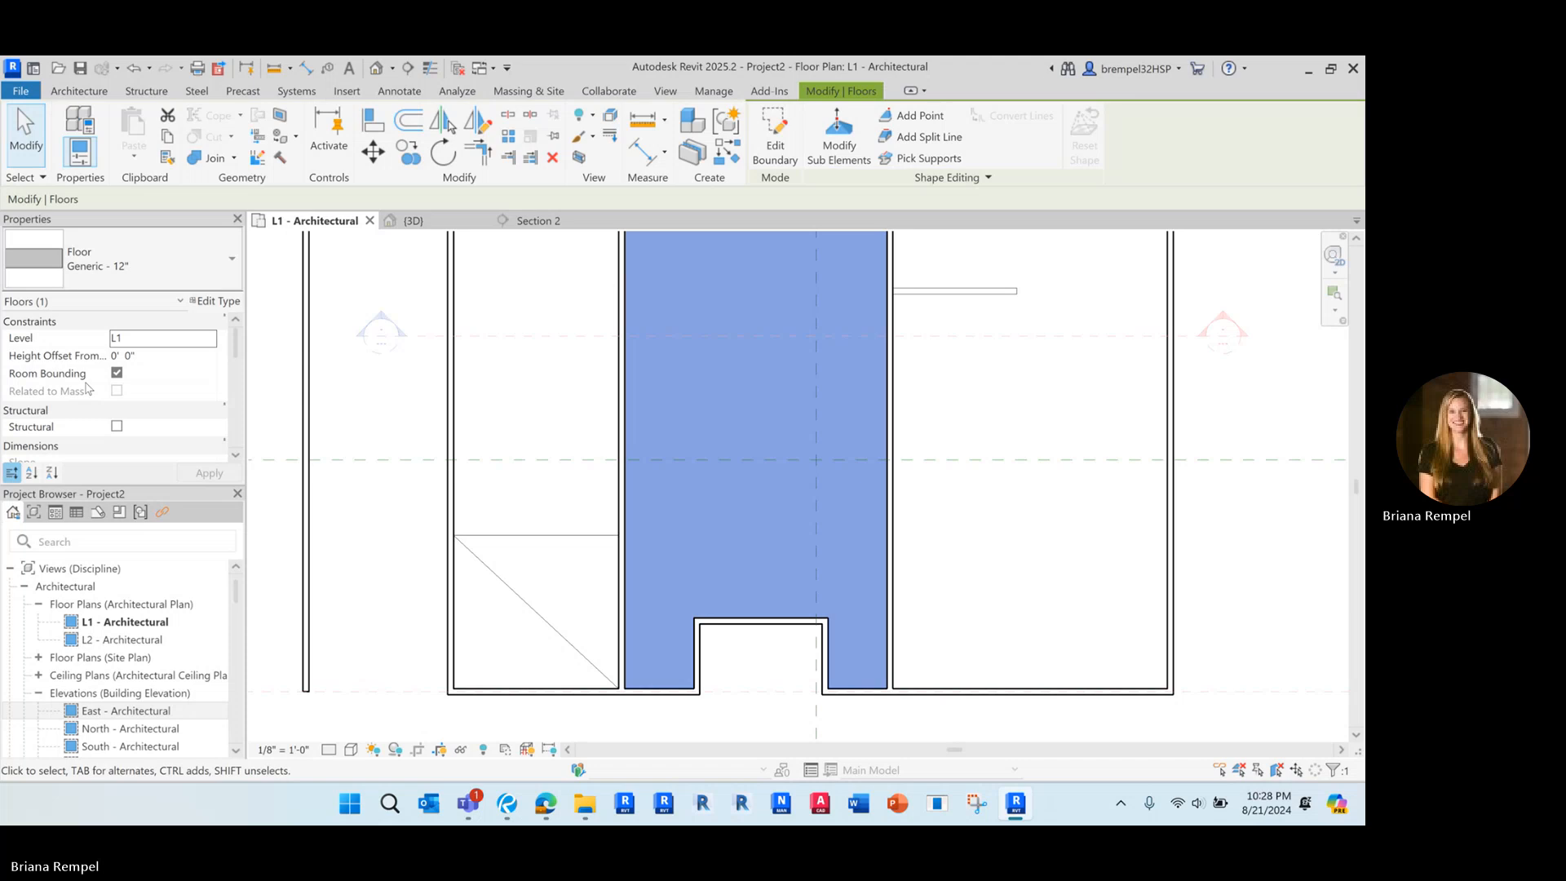
Open the layer structure of the Generic - 12" floor type with its section preview shown
{"action": "left_click", "coordinate": [215, 300]}
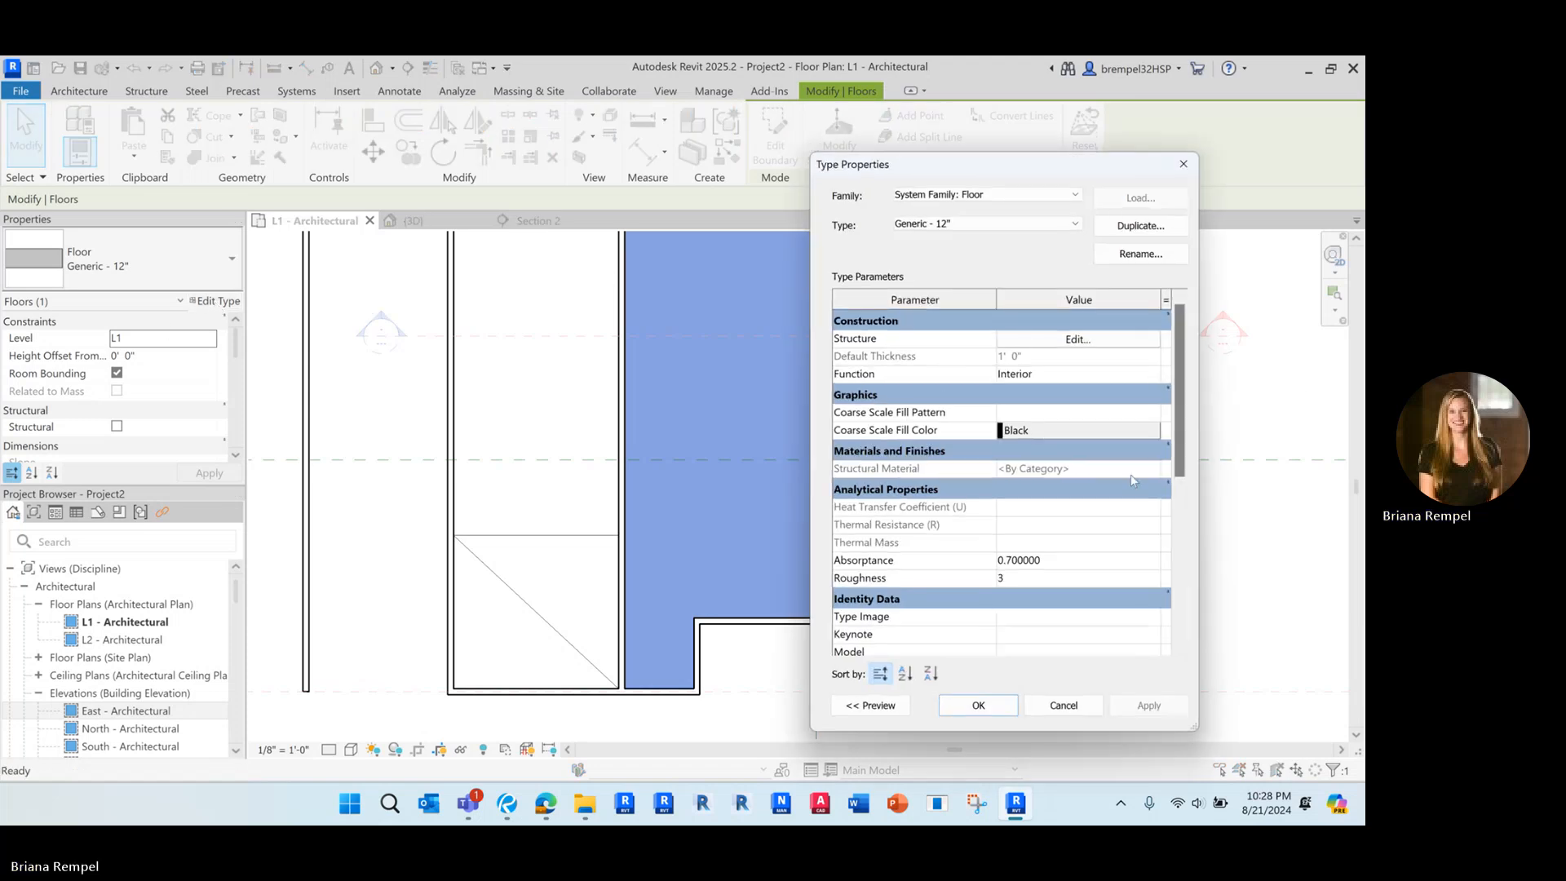
{"action": "left_click", "coordinate": [1025, 343]}
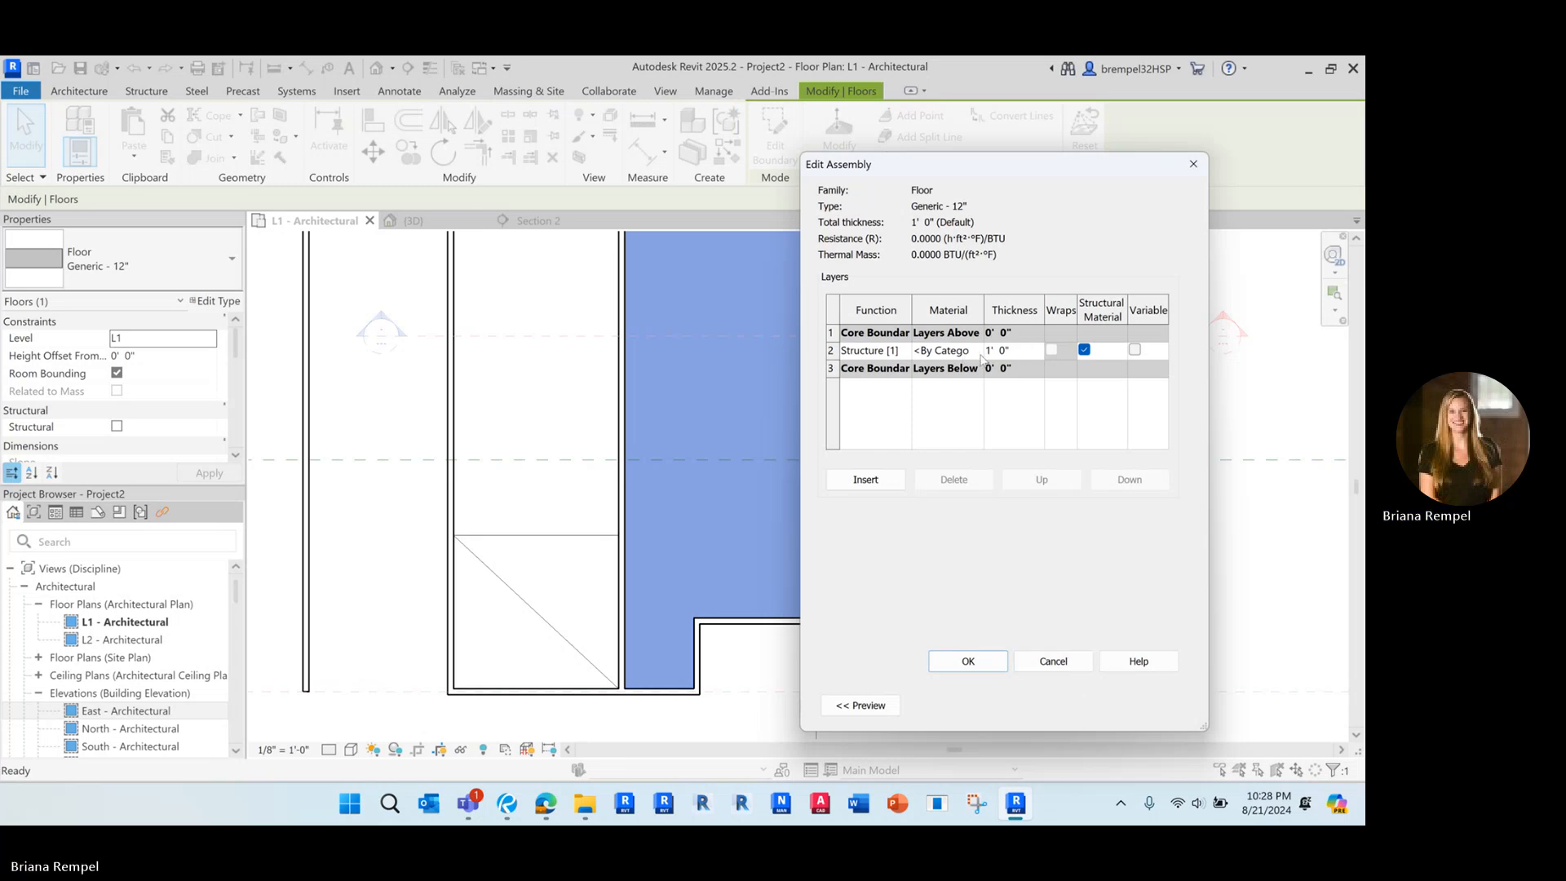
{"action": "left_click", "coordinate": [856, 711]}
{"action": "left_click", "coordinate": [1141, 352]}
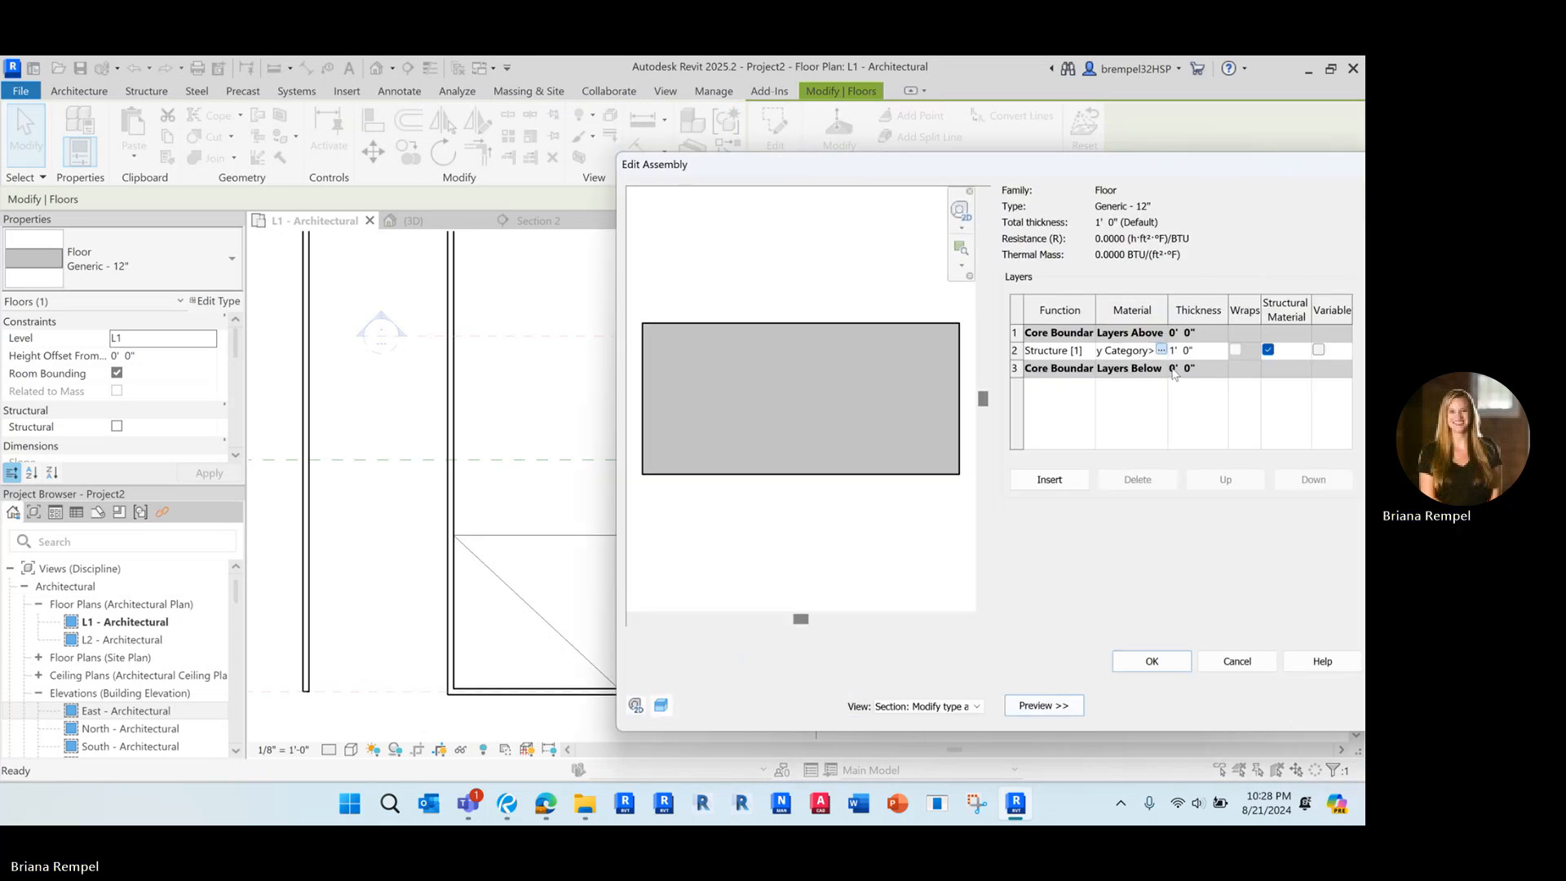
Search the project materials for "cer" and choose Tile, Mosaic, Gray for the Structure [1] layer, widening the material browser
{"action": "left_click", "coordinate": [1161, 349]}
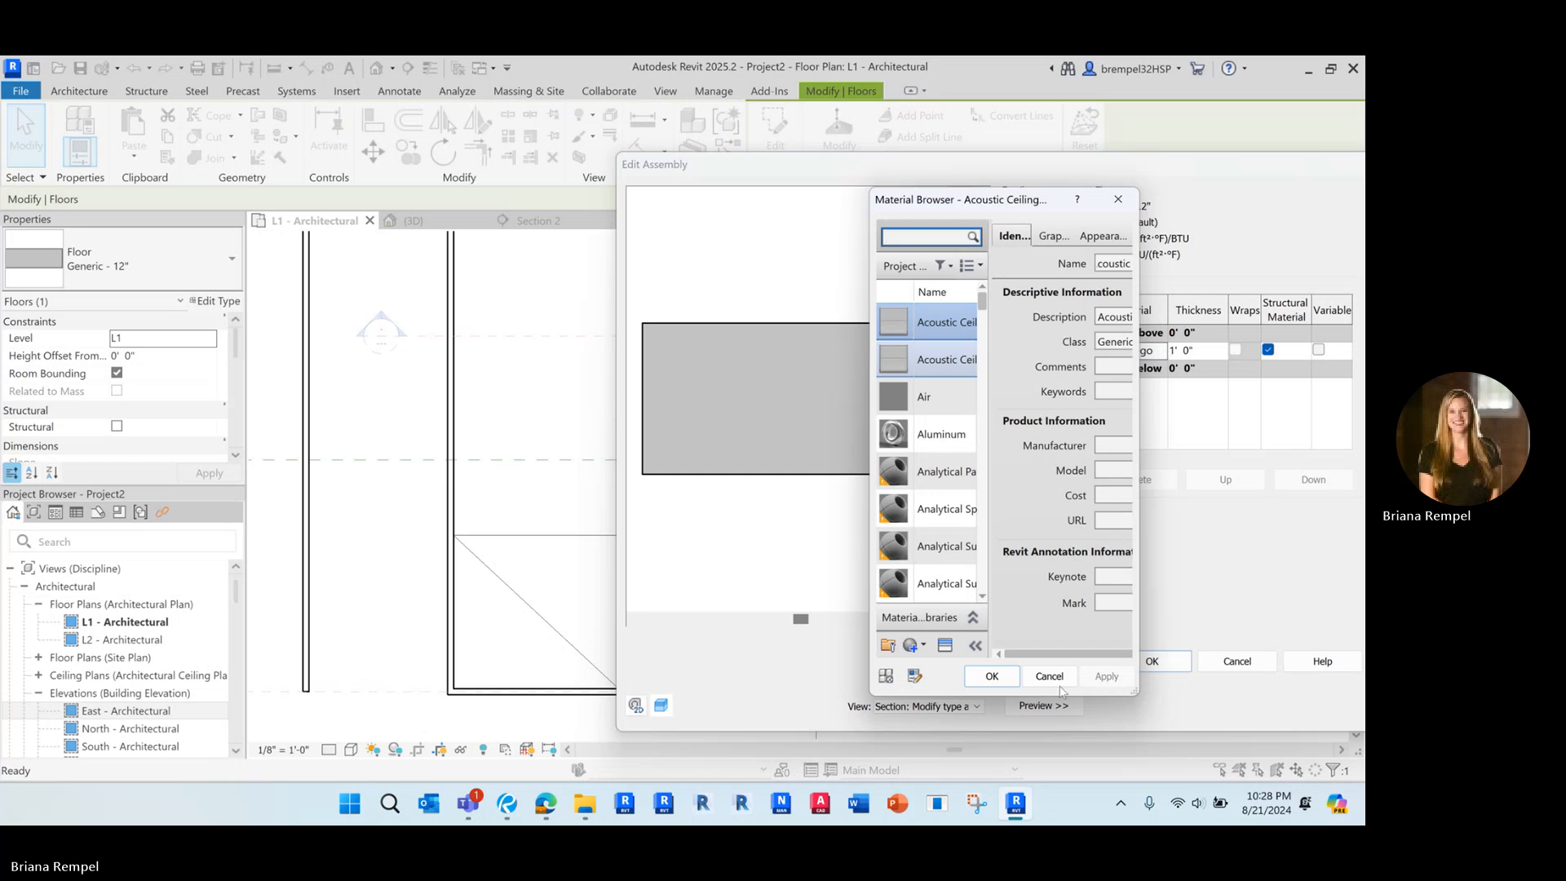
{"action": "left_click_drag", "start_coordinate": [996, 206], "coordinate": [482, 203]}
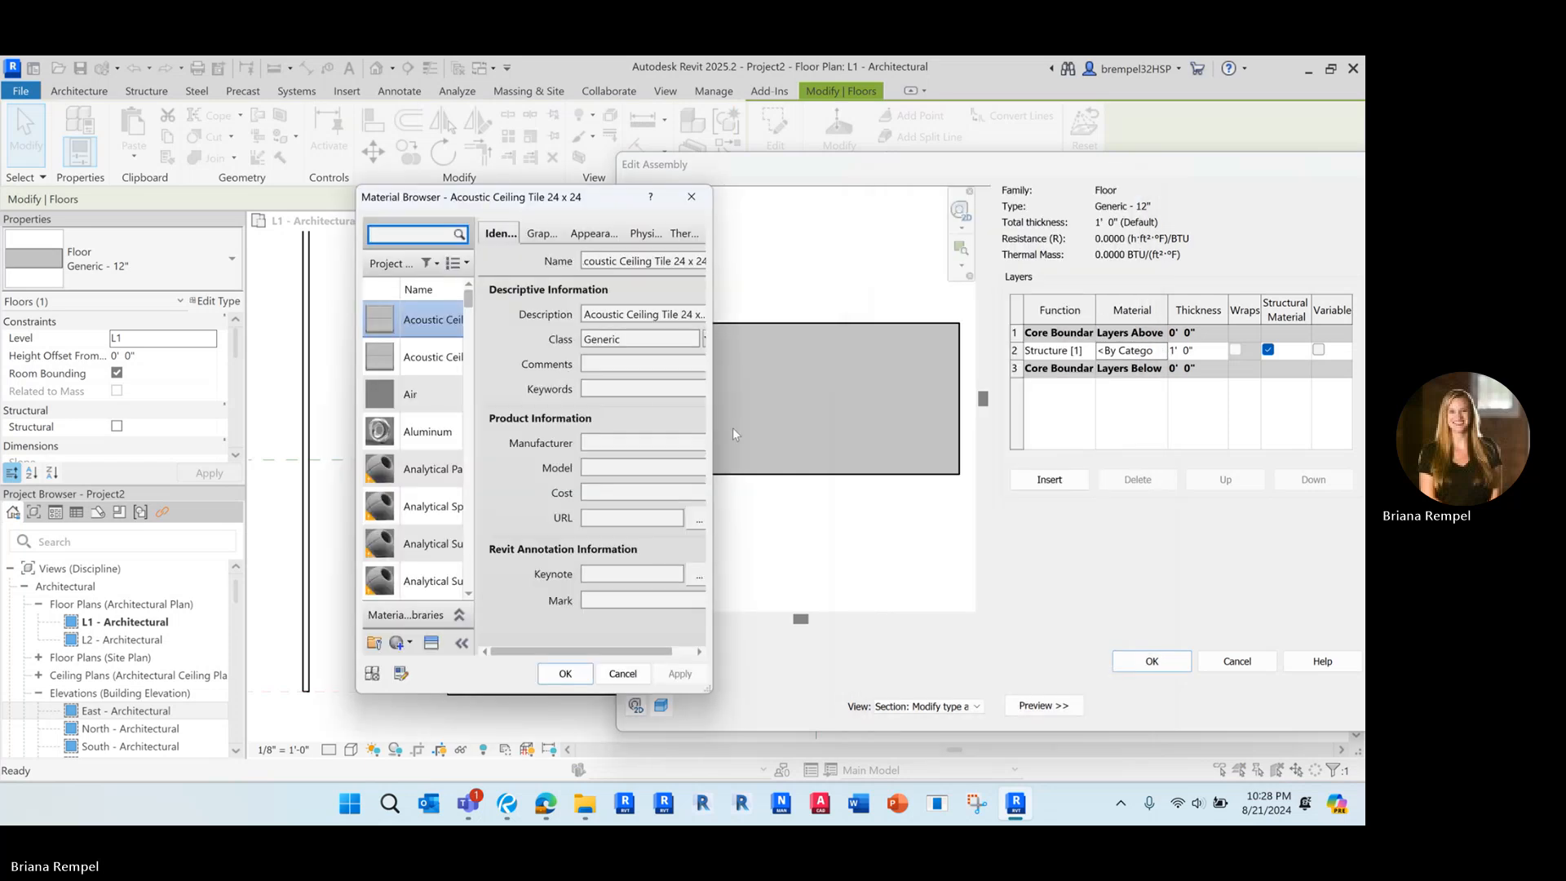
{"action": "left_click_drag", "start_coordinate": [714, 425], "coordinate": [1164, 424]}
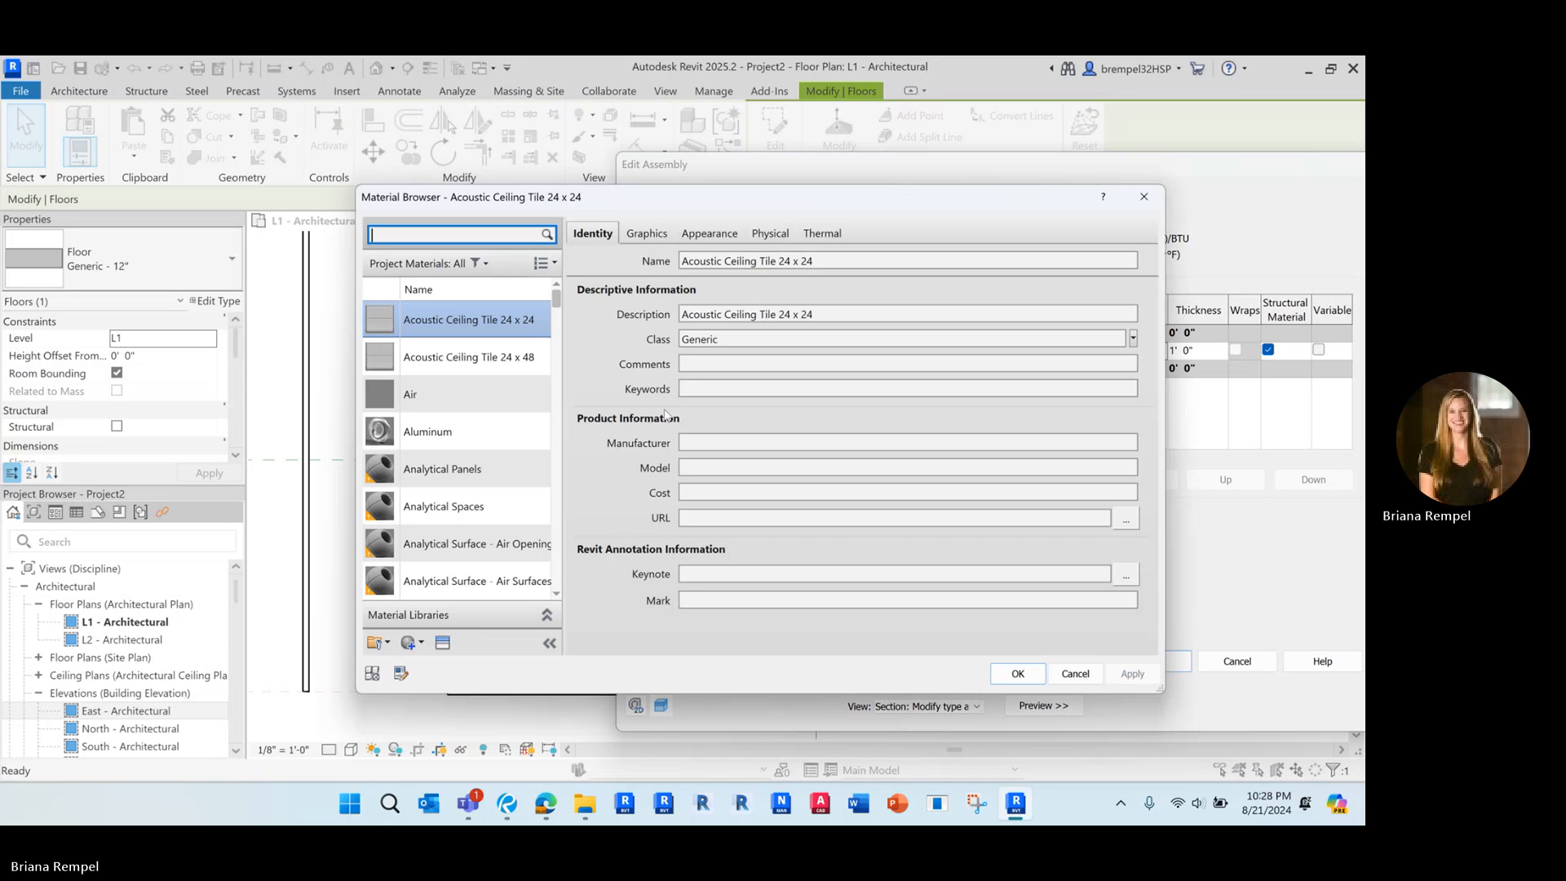
{"action": "left_click_drag", "start_coordinate": [563, 394], "coordinate": [779, 416]}
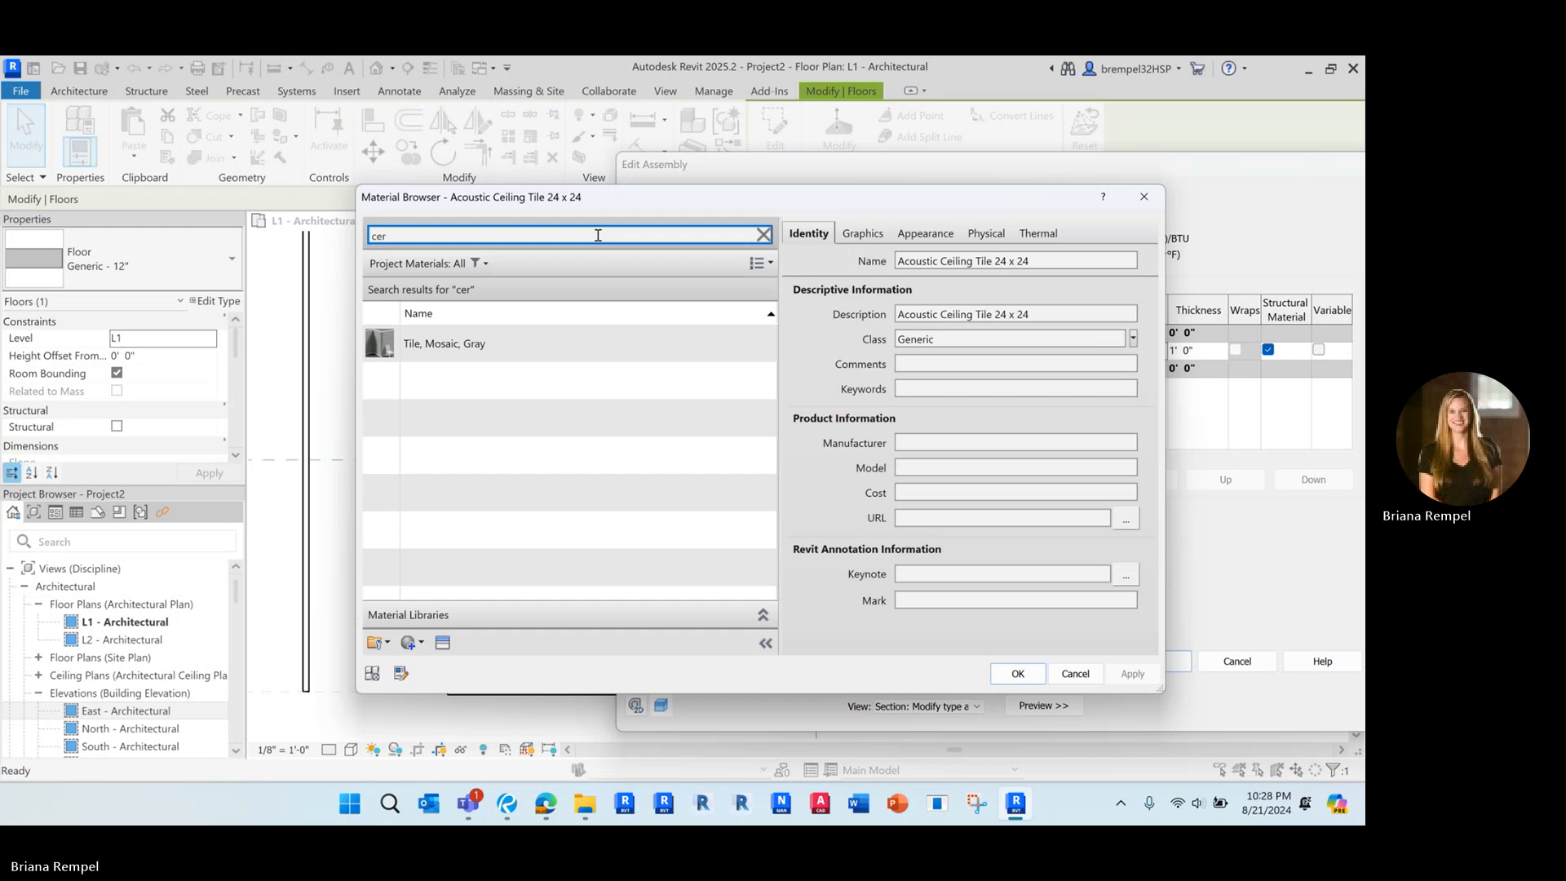
{"action": "left_click", "coordinate": [632, 356]}
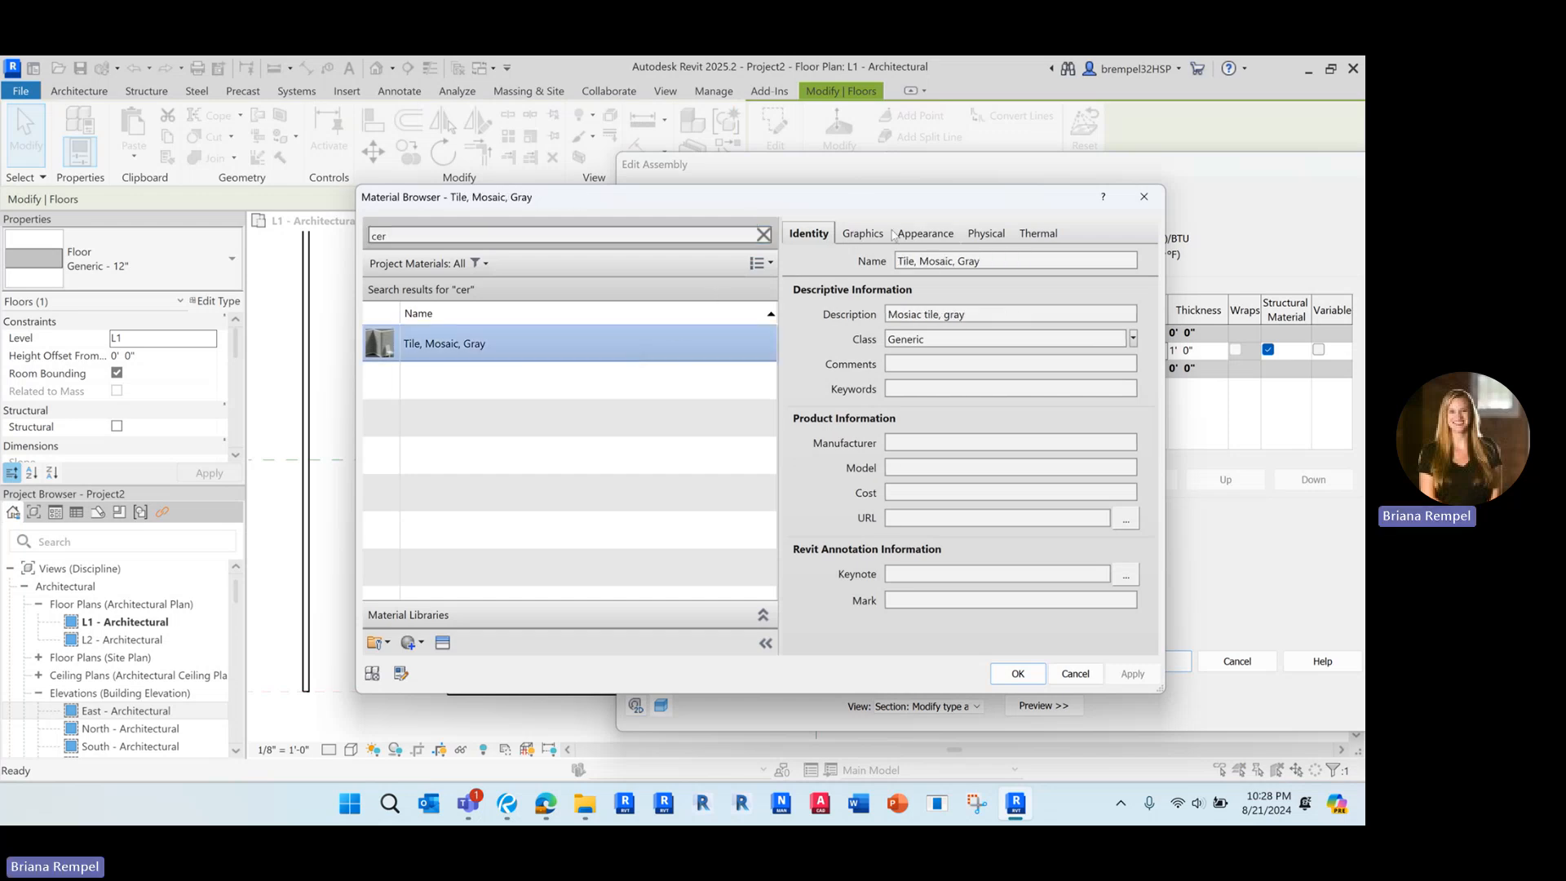
Set the tile material's foreground surface pattern to the 4" Tile model pattern and apply the material to the floor type
{"action": "left_click", "coordinate": [848, 235]}
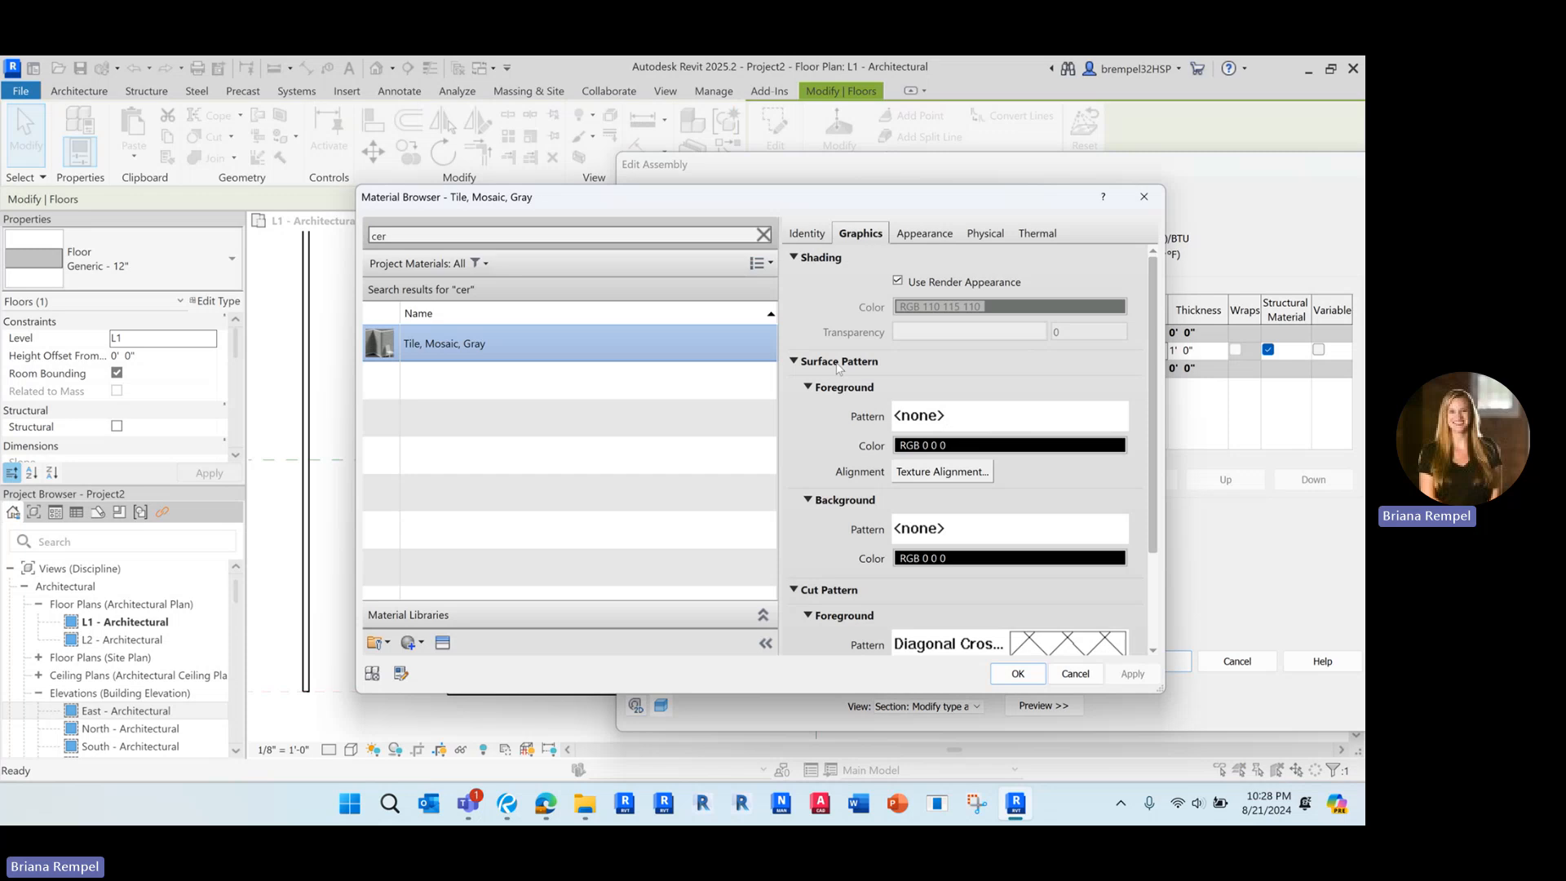
{"action": "left_click", "coordinate": [927, 414]}
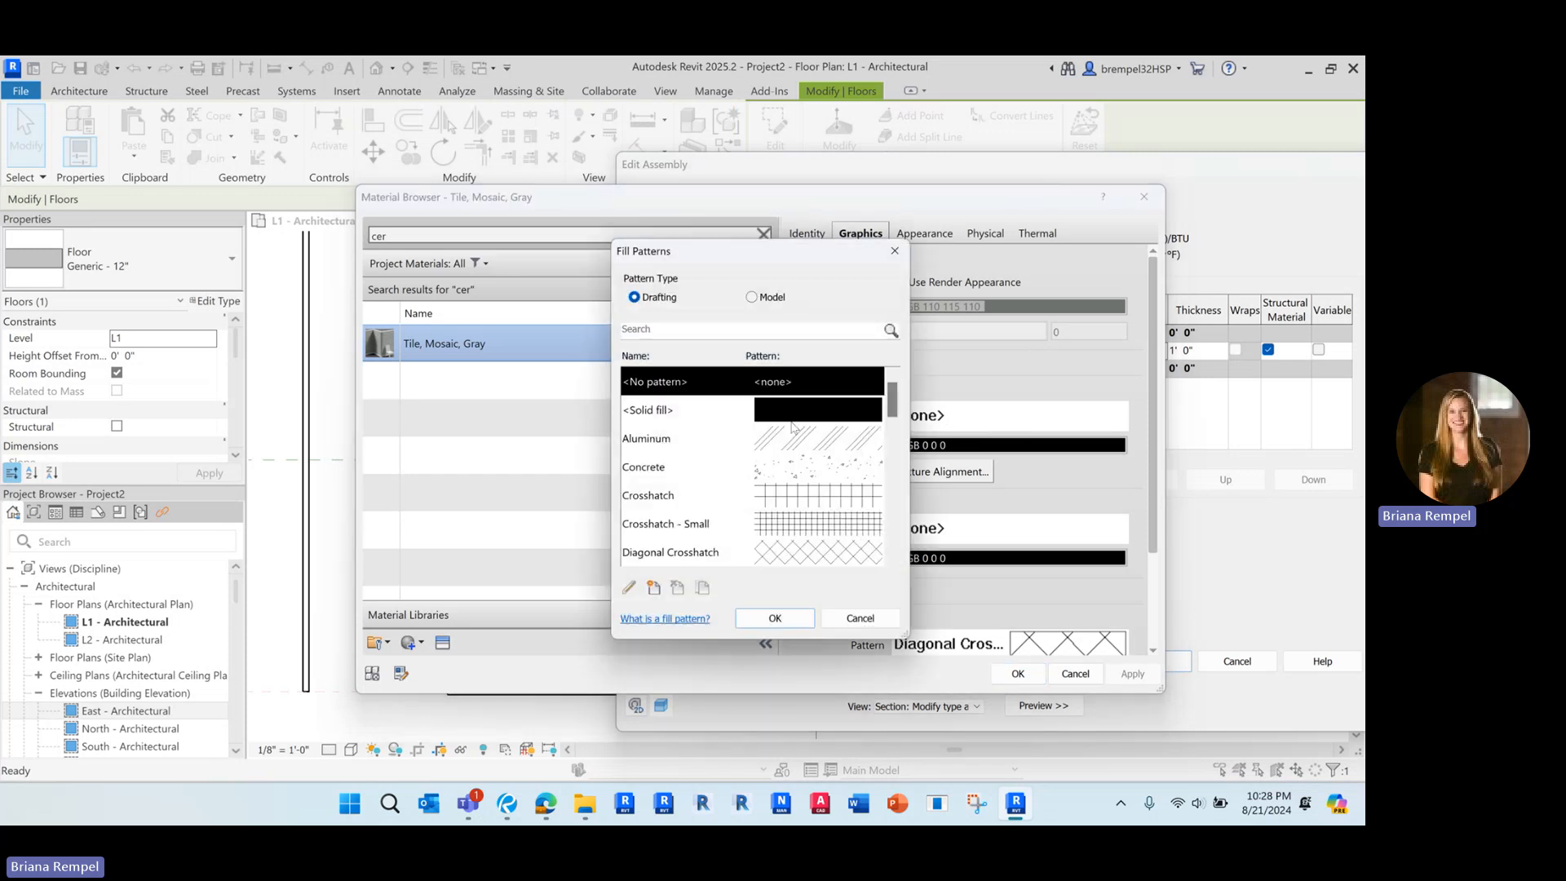
{"action": "left_click", "coordinate": [766, 301]}
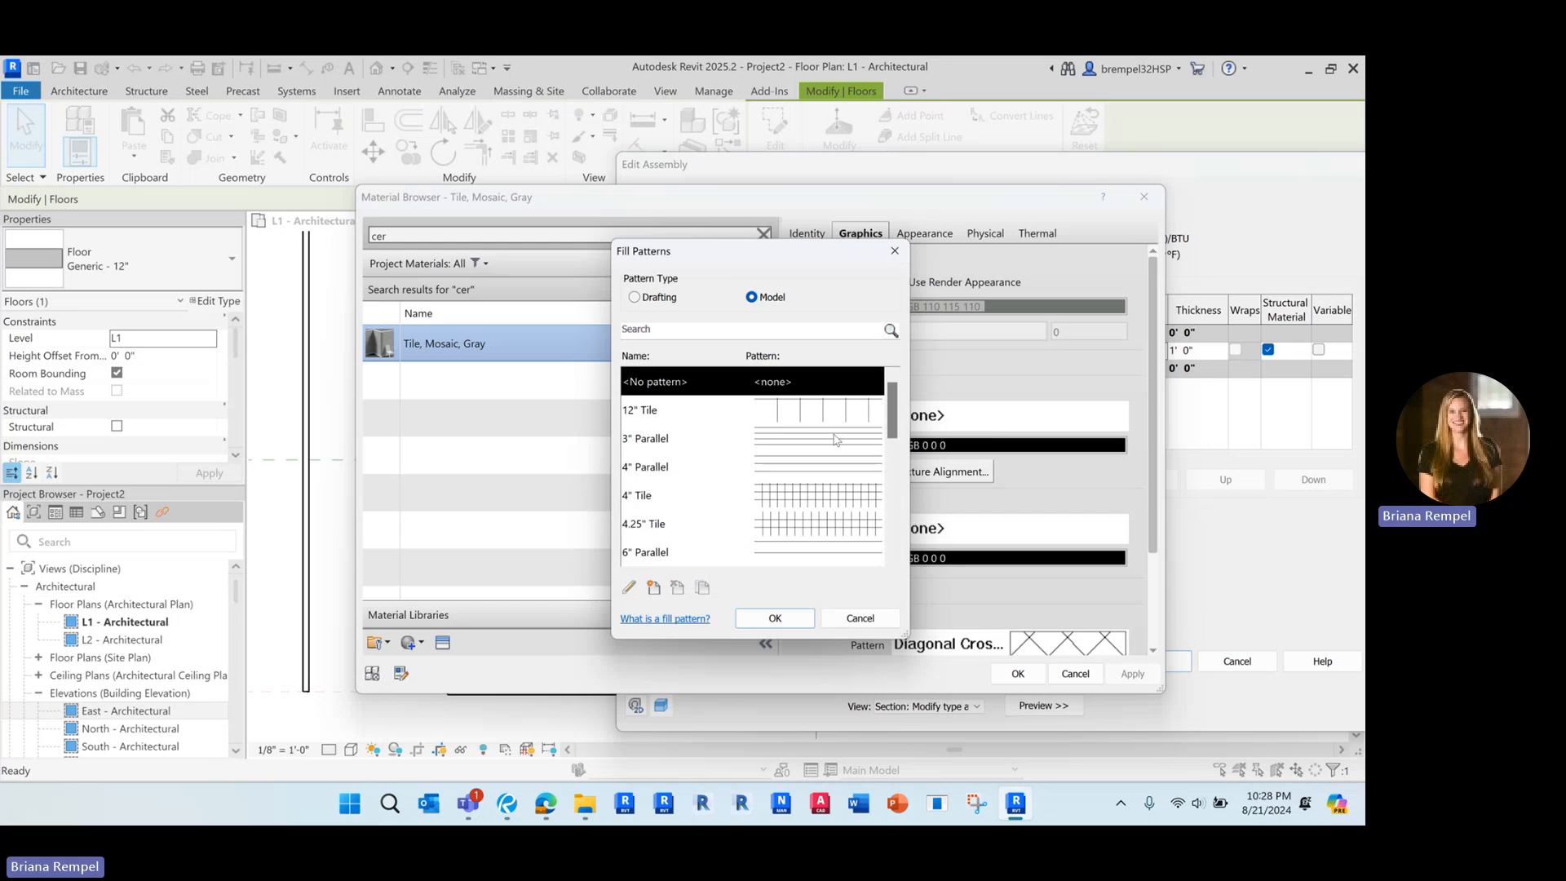
{"action": "left_click", "coordinate": [790, 493]}
{"action": "left_click", "coordinate": [774, 618]}
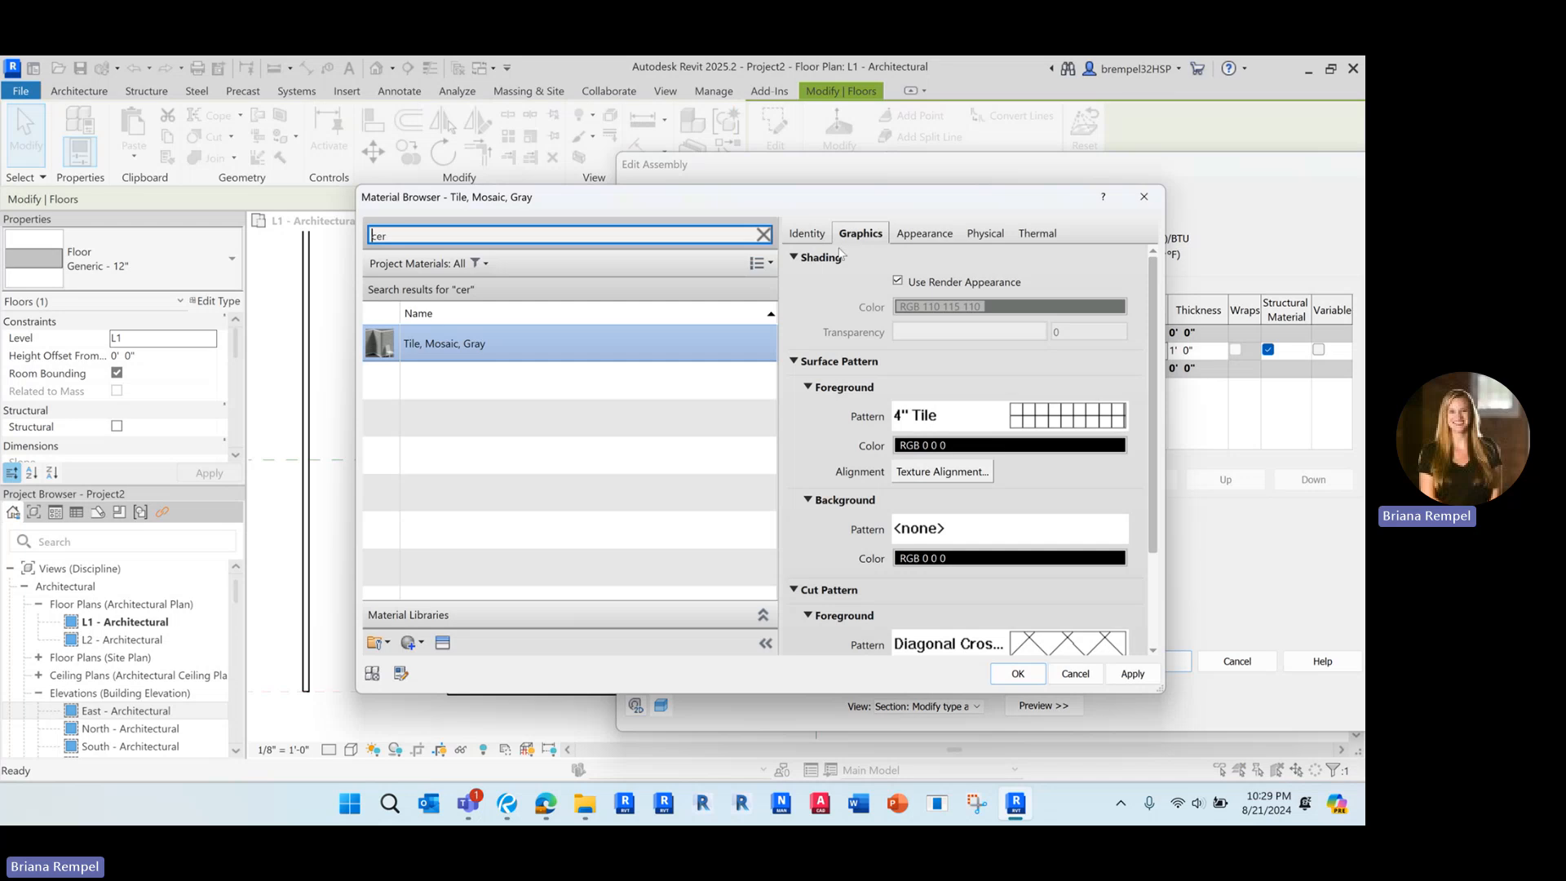
{"action": "left_click", "coordinate": [1046, 420]}
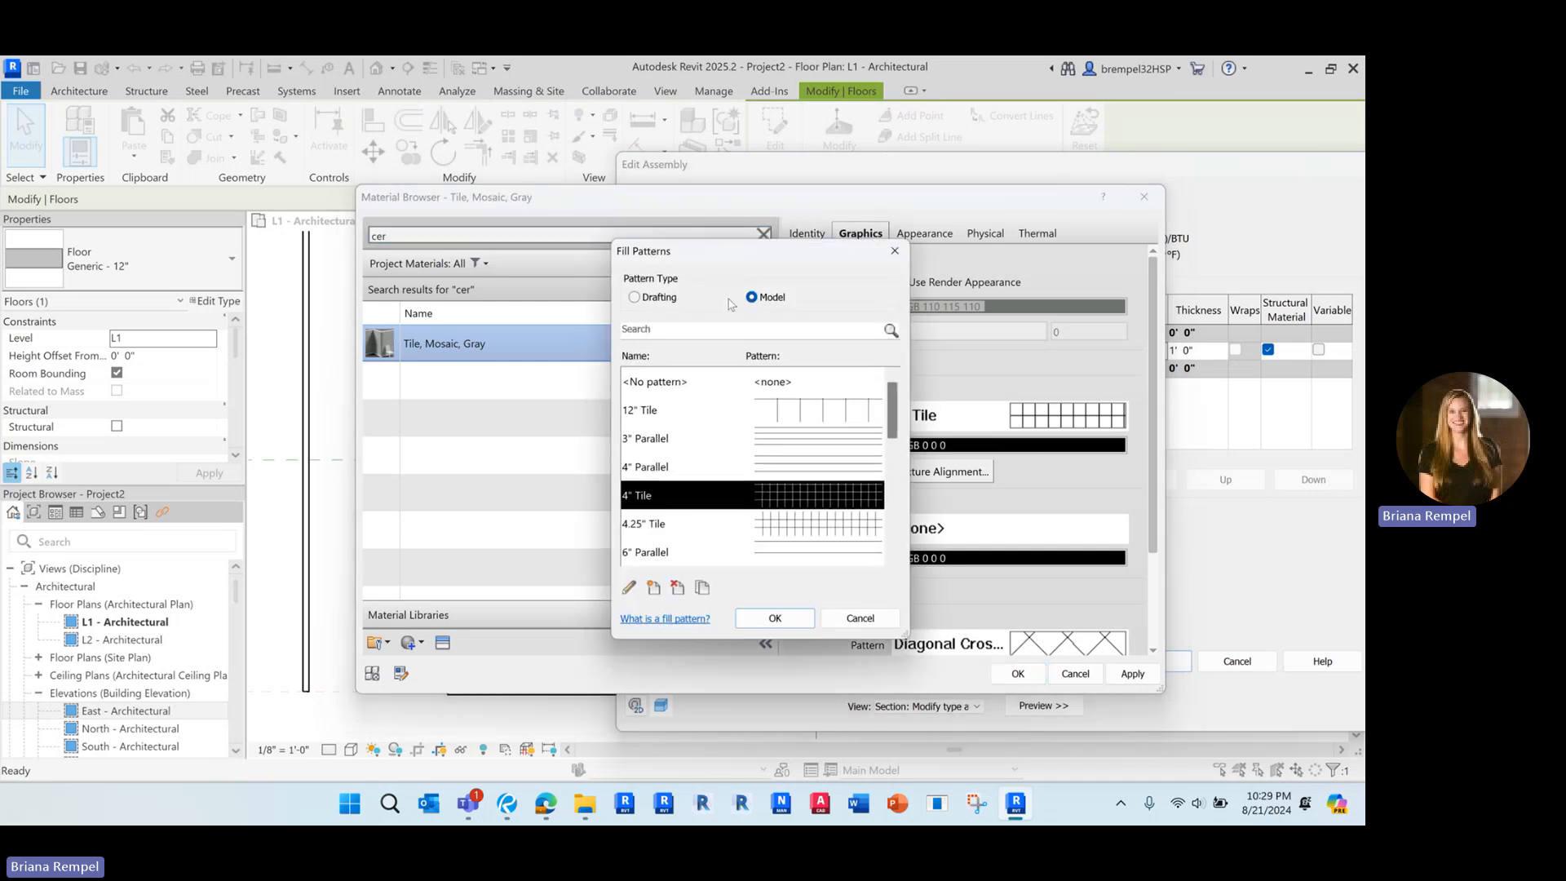
{"action": "left_click", "coordinate": [773, 618]}
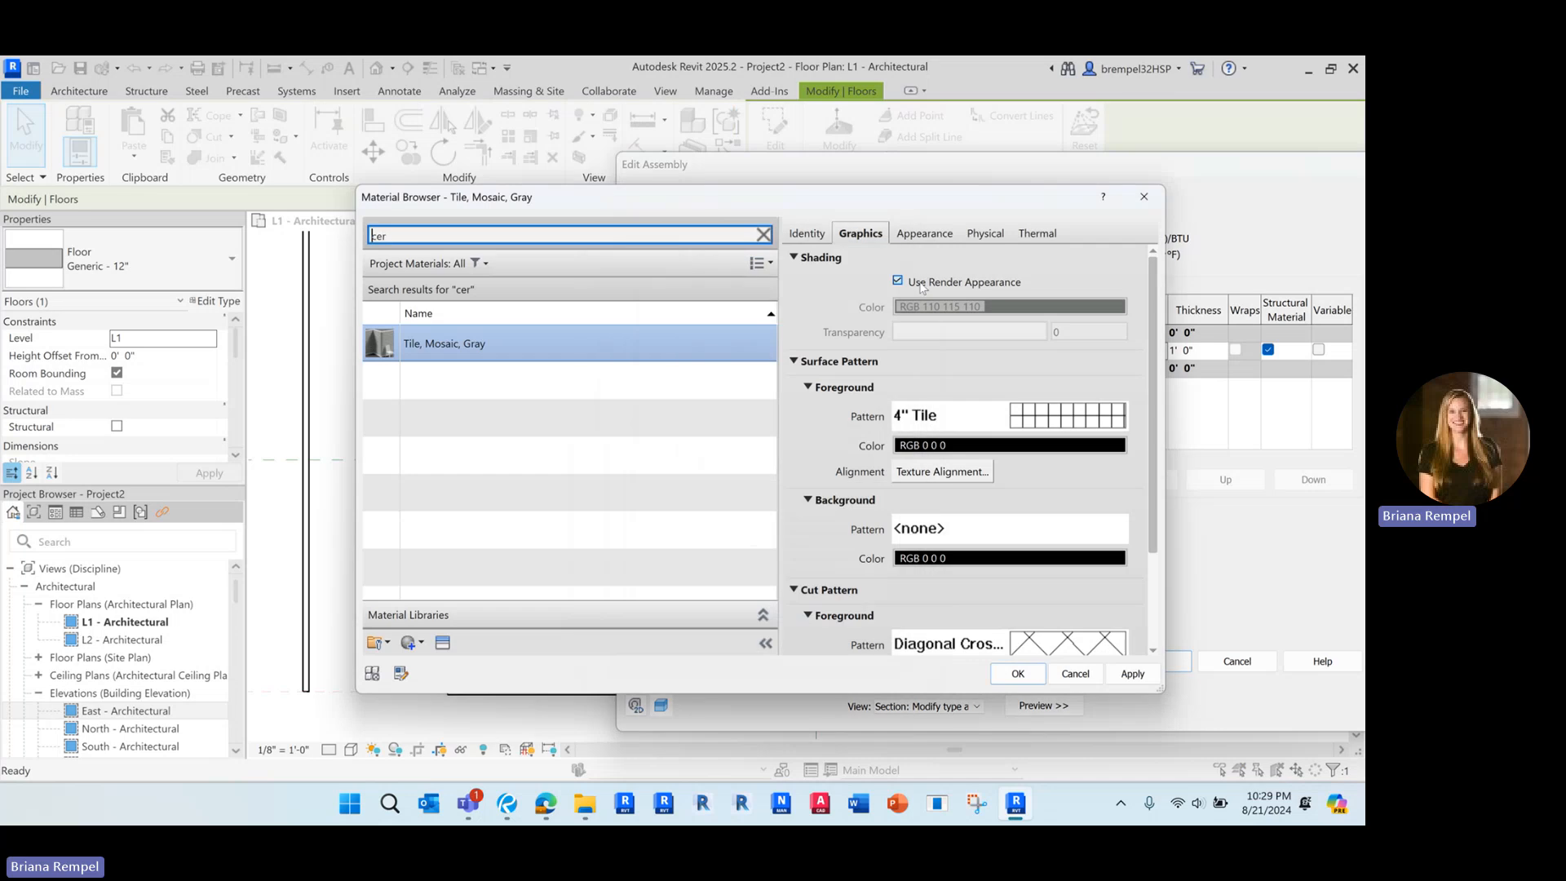
{"action": "left_click", "coordinate": [1018, 673]}
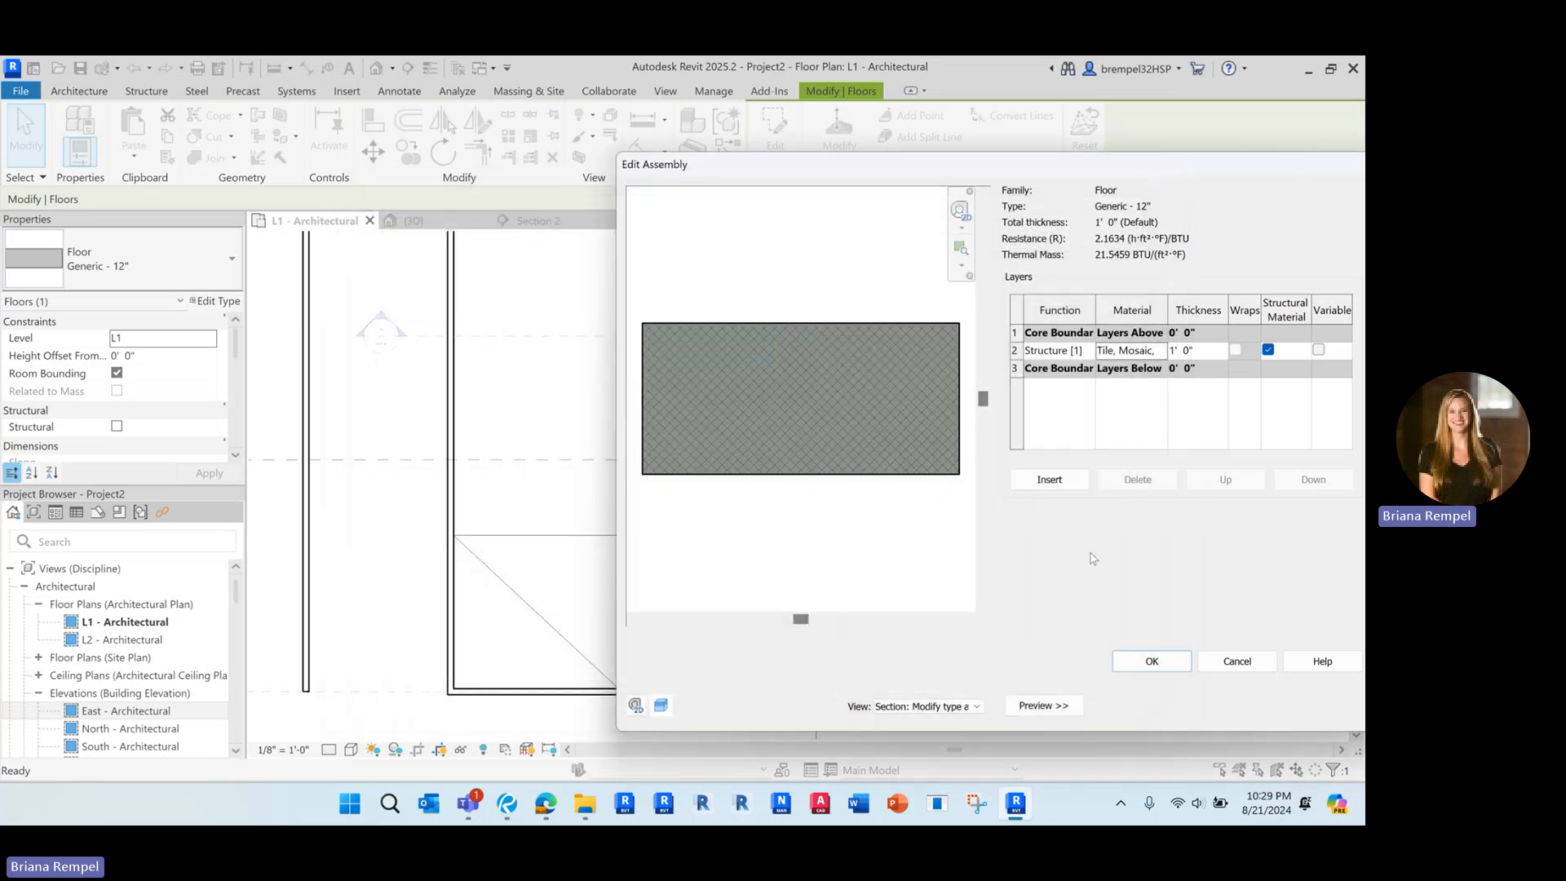
{"action": "left_click", "coordinate": [1151, 660]}
{"action": "left_click", "coordinate": [1158, 706]}
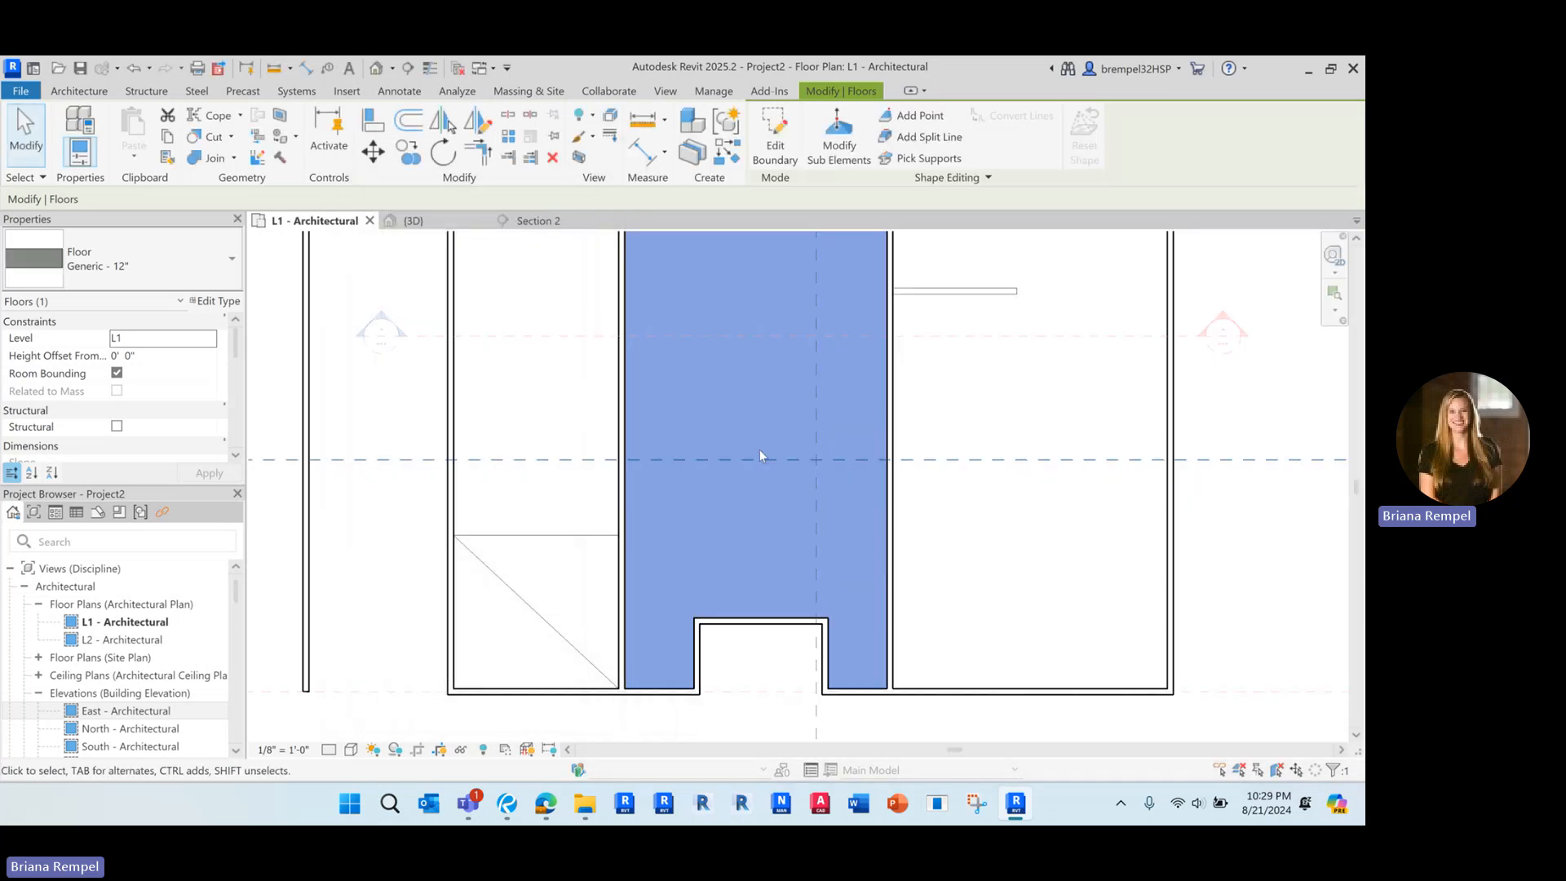
Deselect the middle room's floor and inspect its surface in the L1 plan for the tile pattern
{"action": "scroll", "coordinate": [677, 526], "scroll_direction": "up", "scroll_amount": 4}
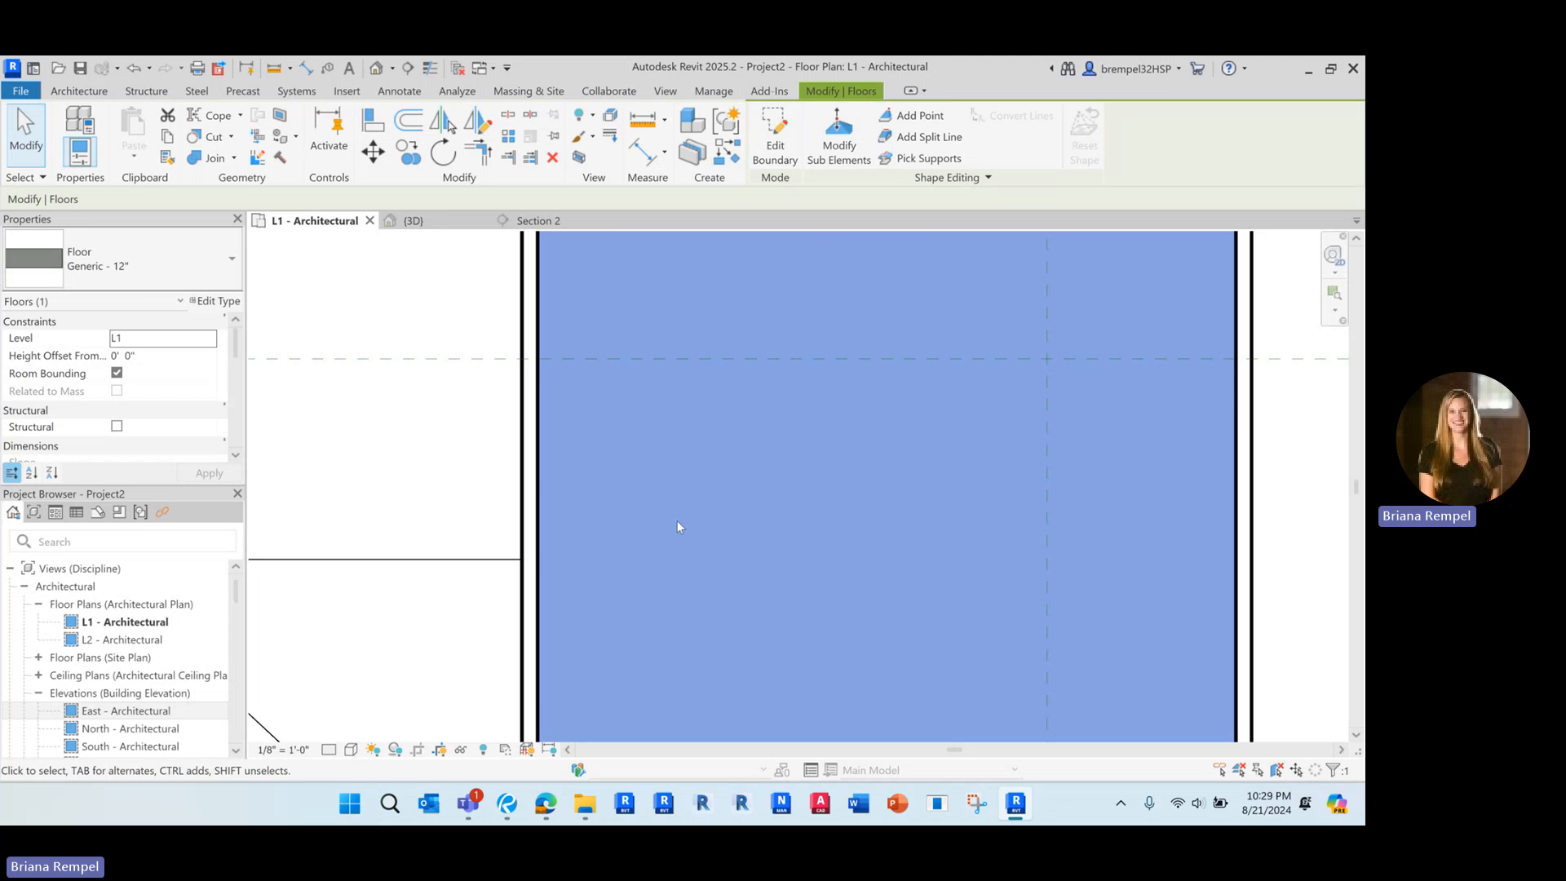
{"action": "left_click", "coordinate": [472, 437]}
{"action": "scroll", "coordinate": [665, 409], "scroll_direction": "down", "scroll_amount": 4}
{"action": "scroll", "coordinate": [665, 409], "scroll_direction": "down", "scroll_amount": 3}
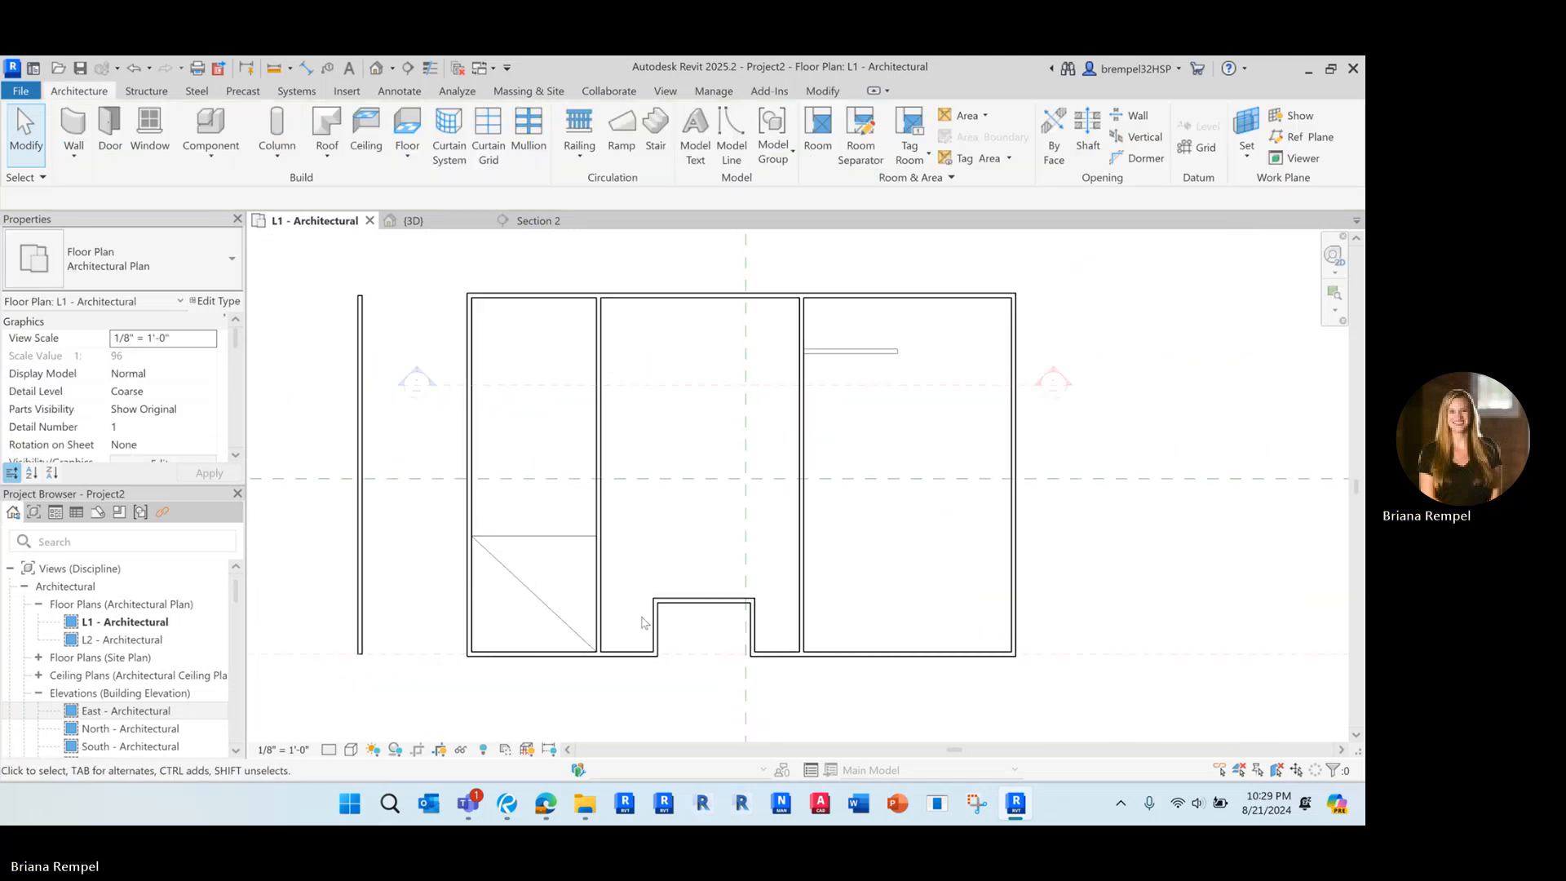
{"action": "scroll", "coordinate": [643, 623], "scroll_direction": "up", "scroll_amount": 1}
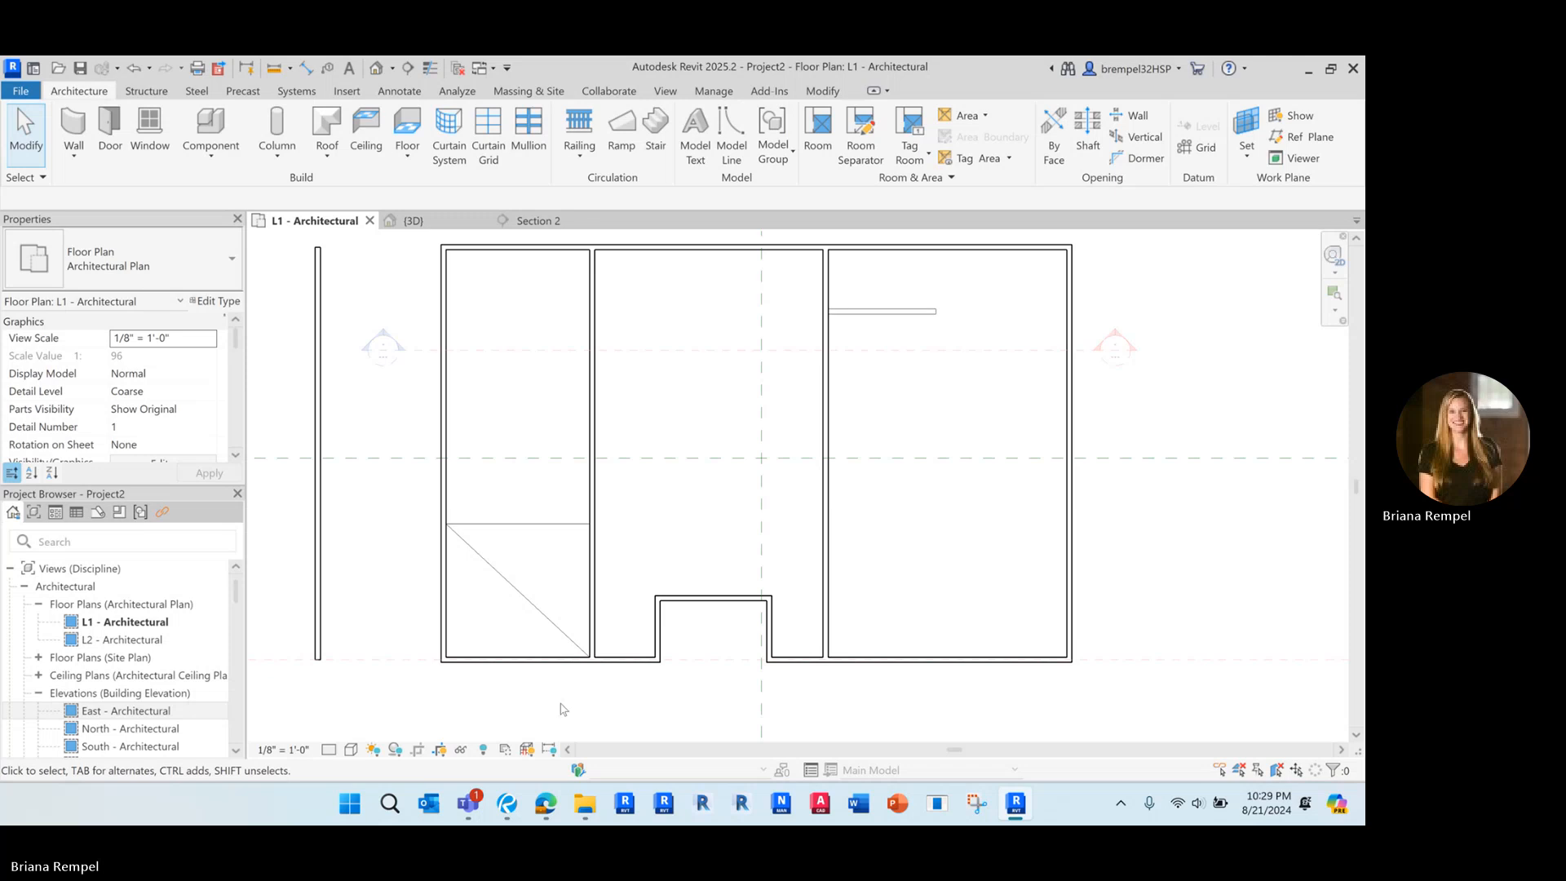
Check the Floors category's surface pattern override in the L1 plan's Visibility/Graphic Overrides, leaving the settings unchanged
{"action": "key", "text": "v"}
{"action": "key", "text": "g"}
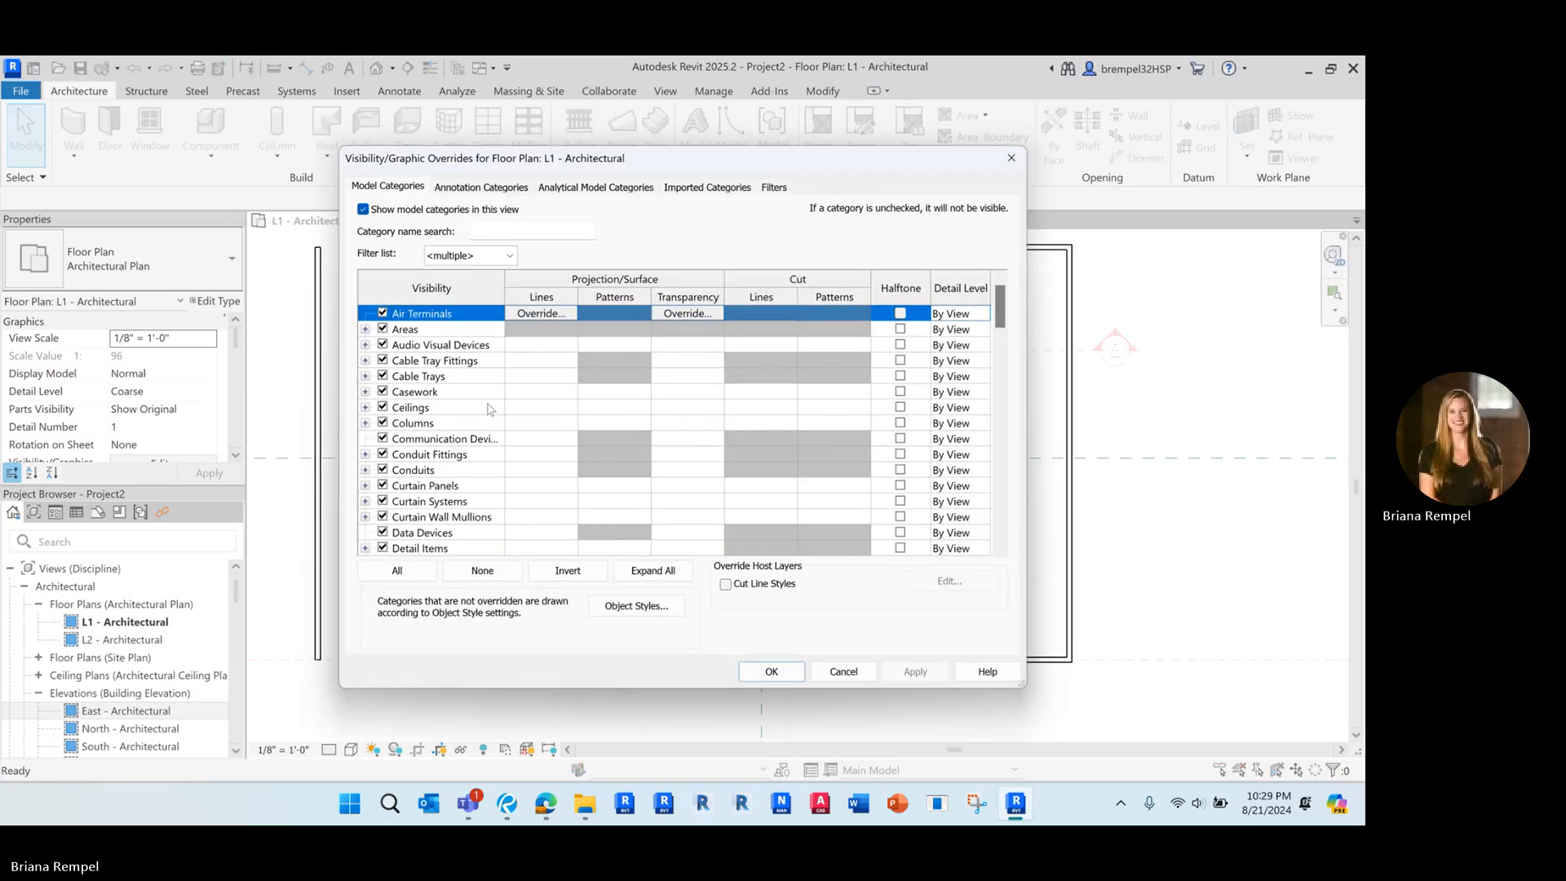
{"action": "scroll", "coordinate": [423, 457], "scroll_direction": "down", "scroll_amount": 4}
{"action": "scroll", "coordinate": [423, 458], "scroll_direction": "down", "scroll_amount": 5}
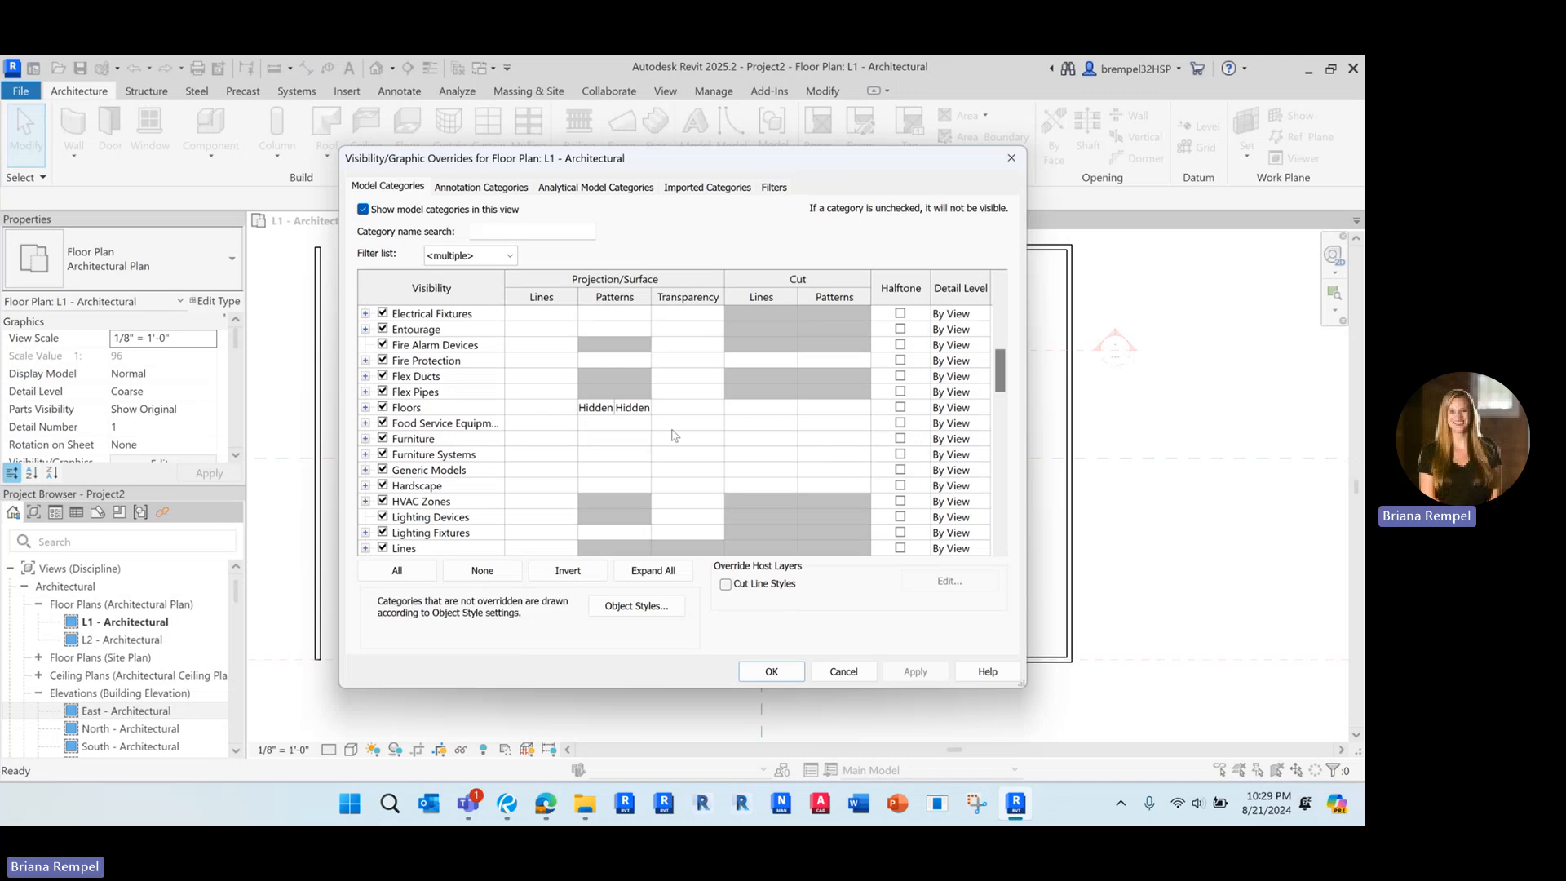
{"action": "left_click", "coordinate": [845, 670]}
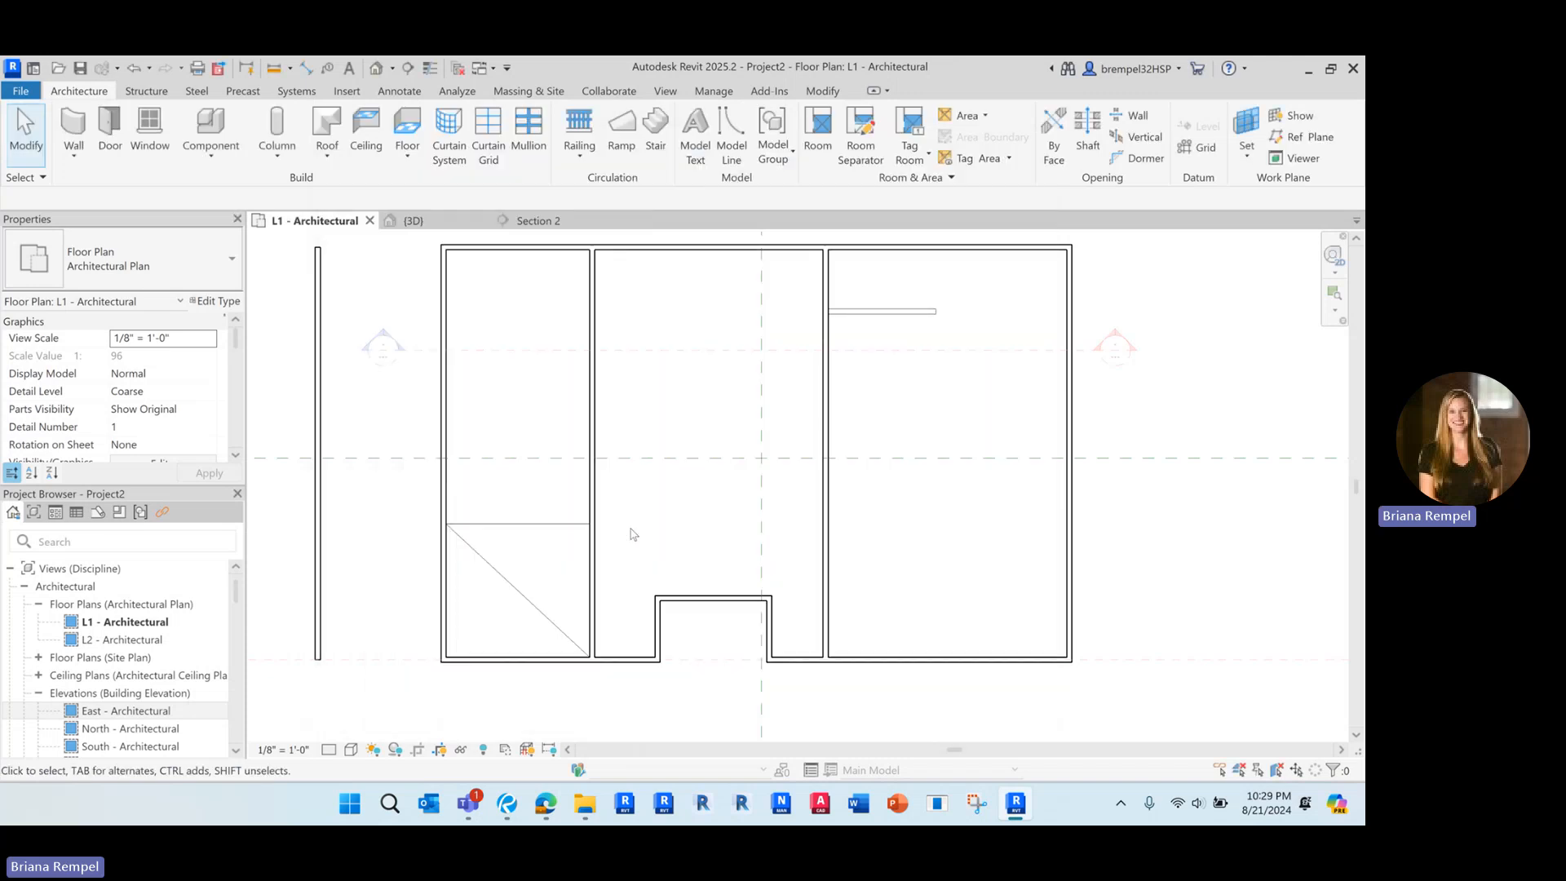
{"action": "scroll", "coordinate": [633, 534], "scroll_direction": "up", "scroll_amount": 3}
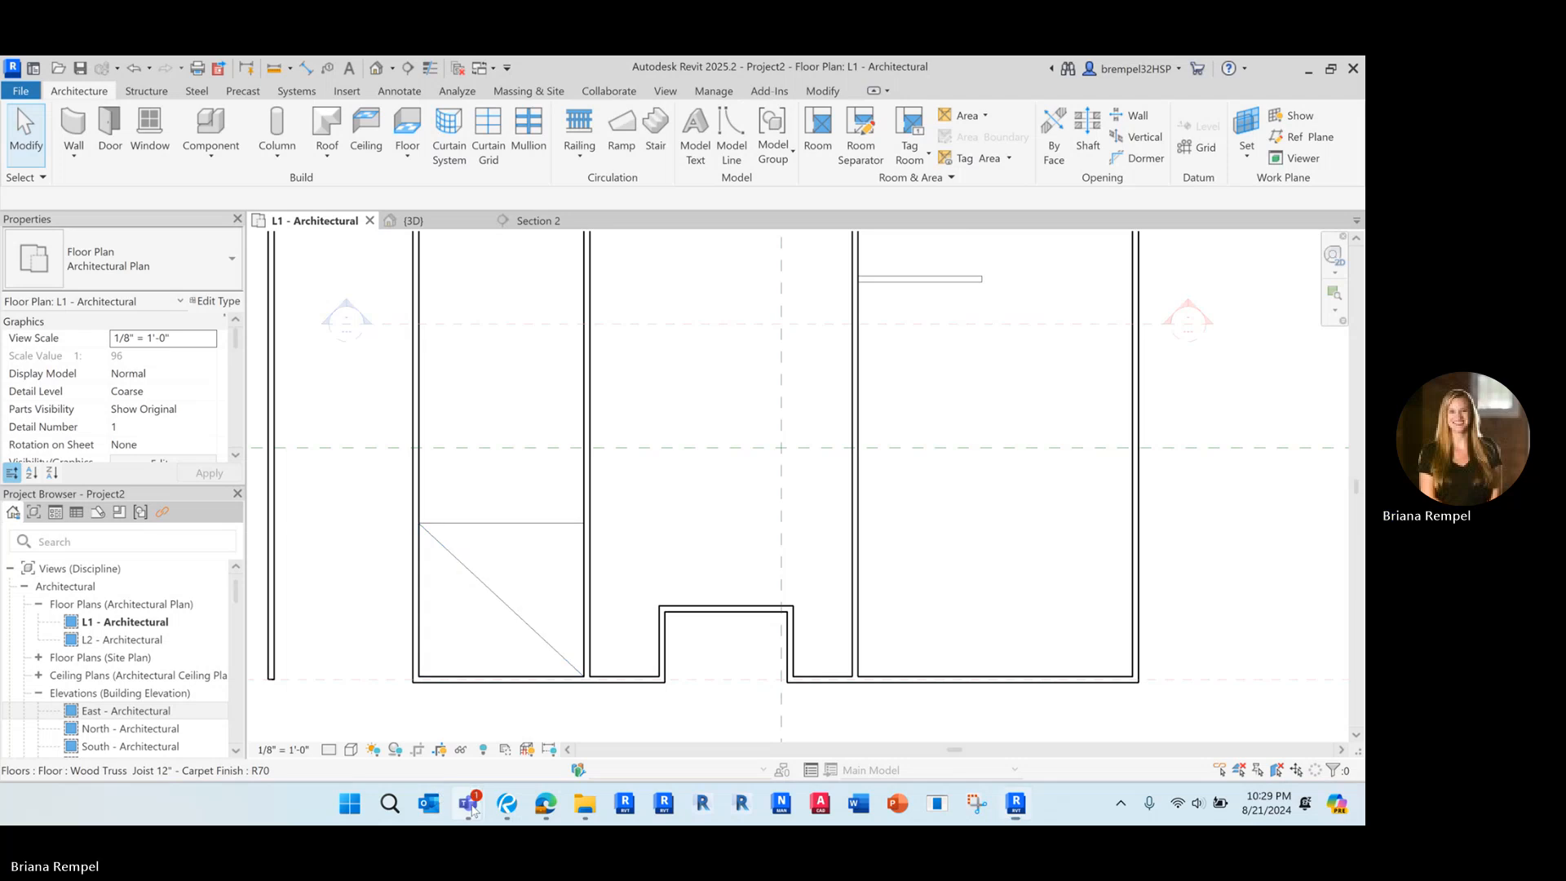
{"action": "mouse_move", "coordinate": [468, 803]}
{"action": "left_click", "coordinate": [377, 677]}
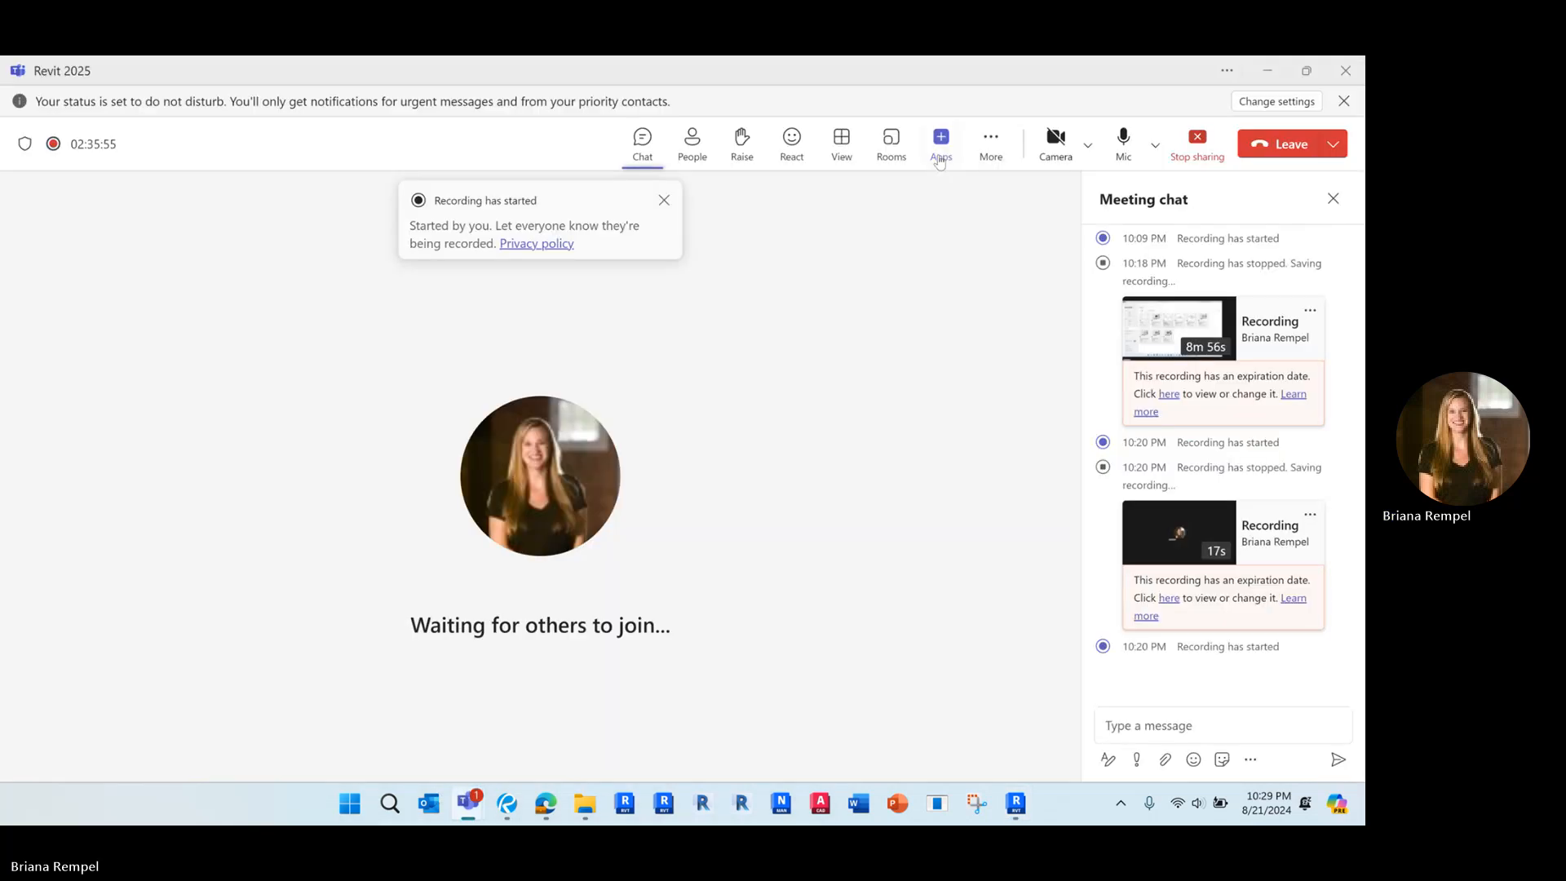
{"action": "left_click", "coordinate": [990, 143]}
{"action": "mouse_move", "coordinate": [1007, 190]}
{"action": "left_click", "coordinate": [848, 202]}
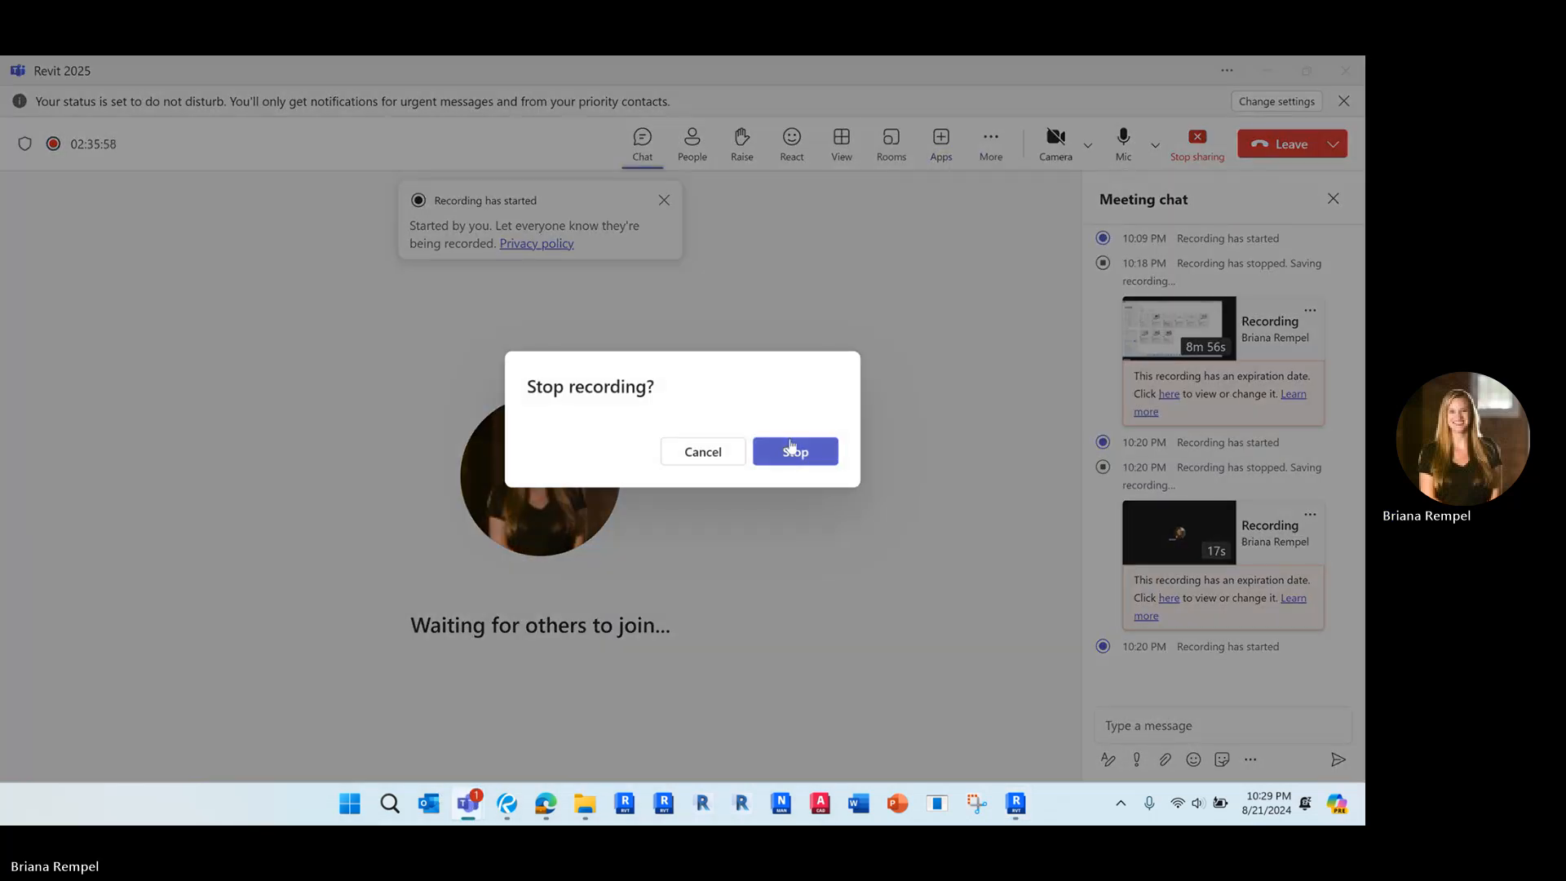